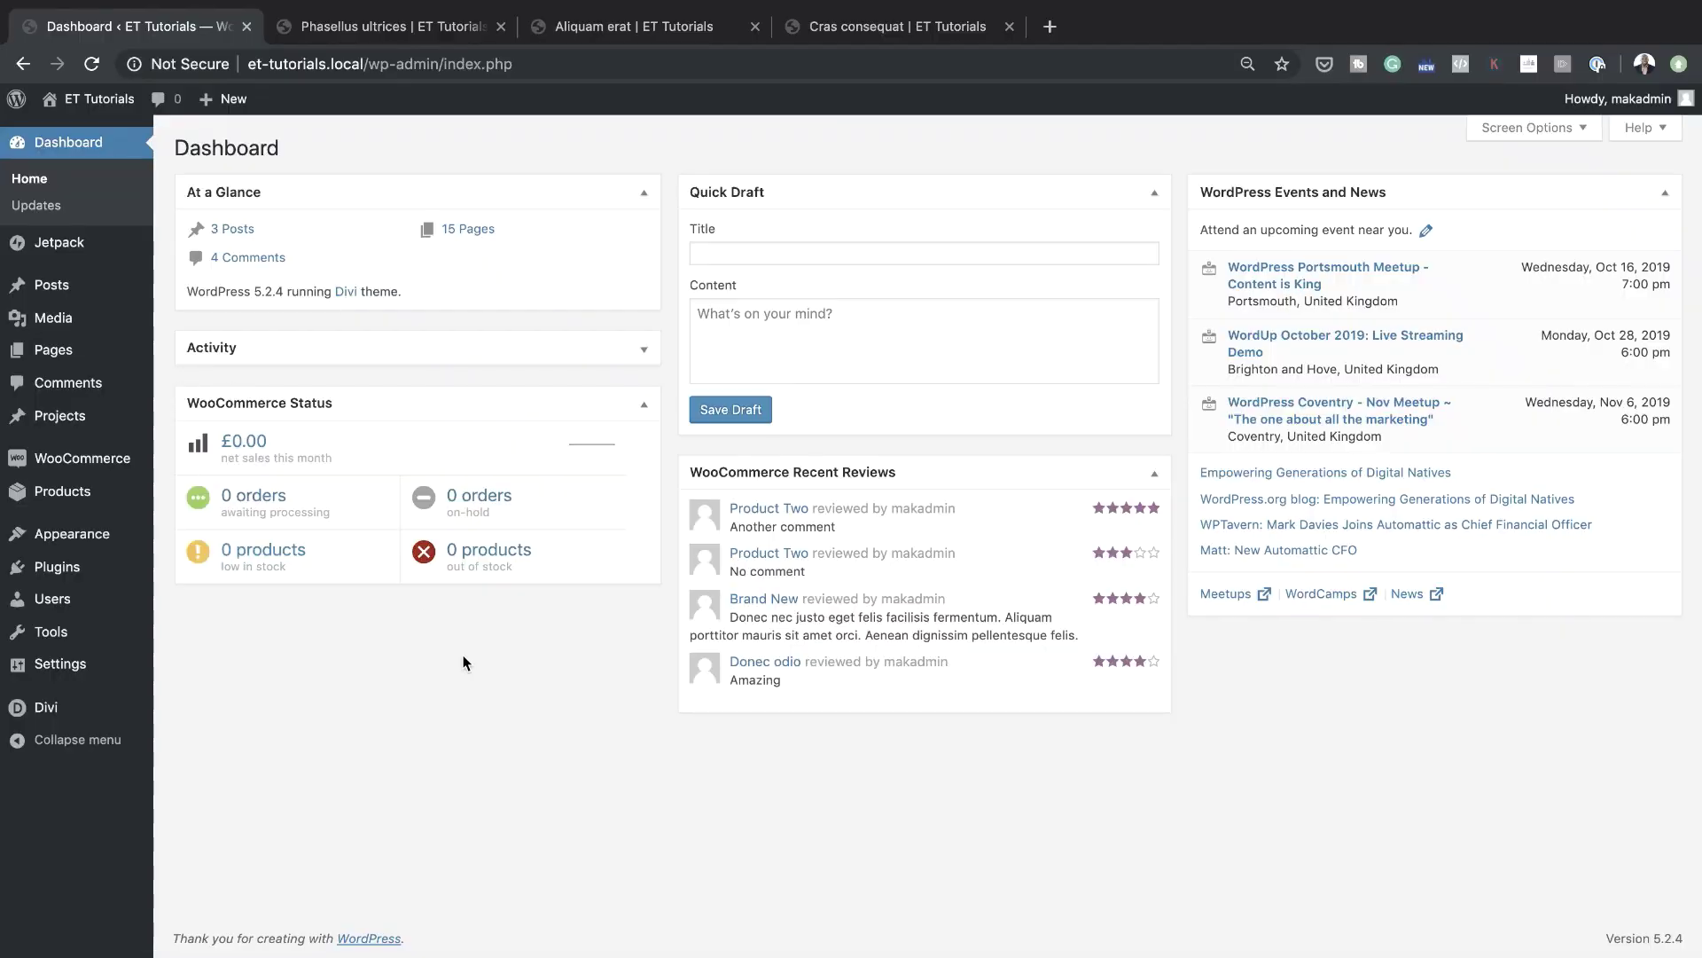
Open the Divi Theme Builder from the WordPress dashboard
mouse_move(109, 720)
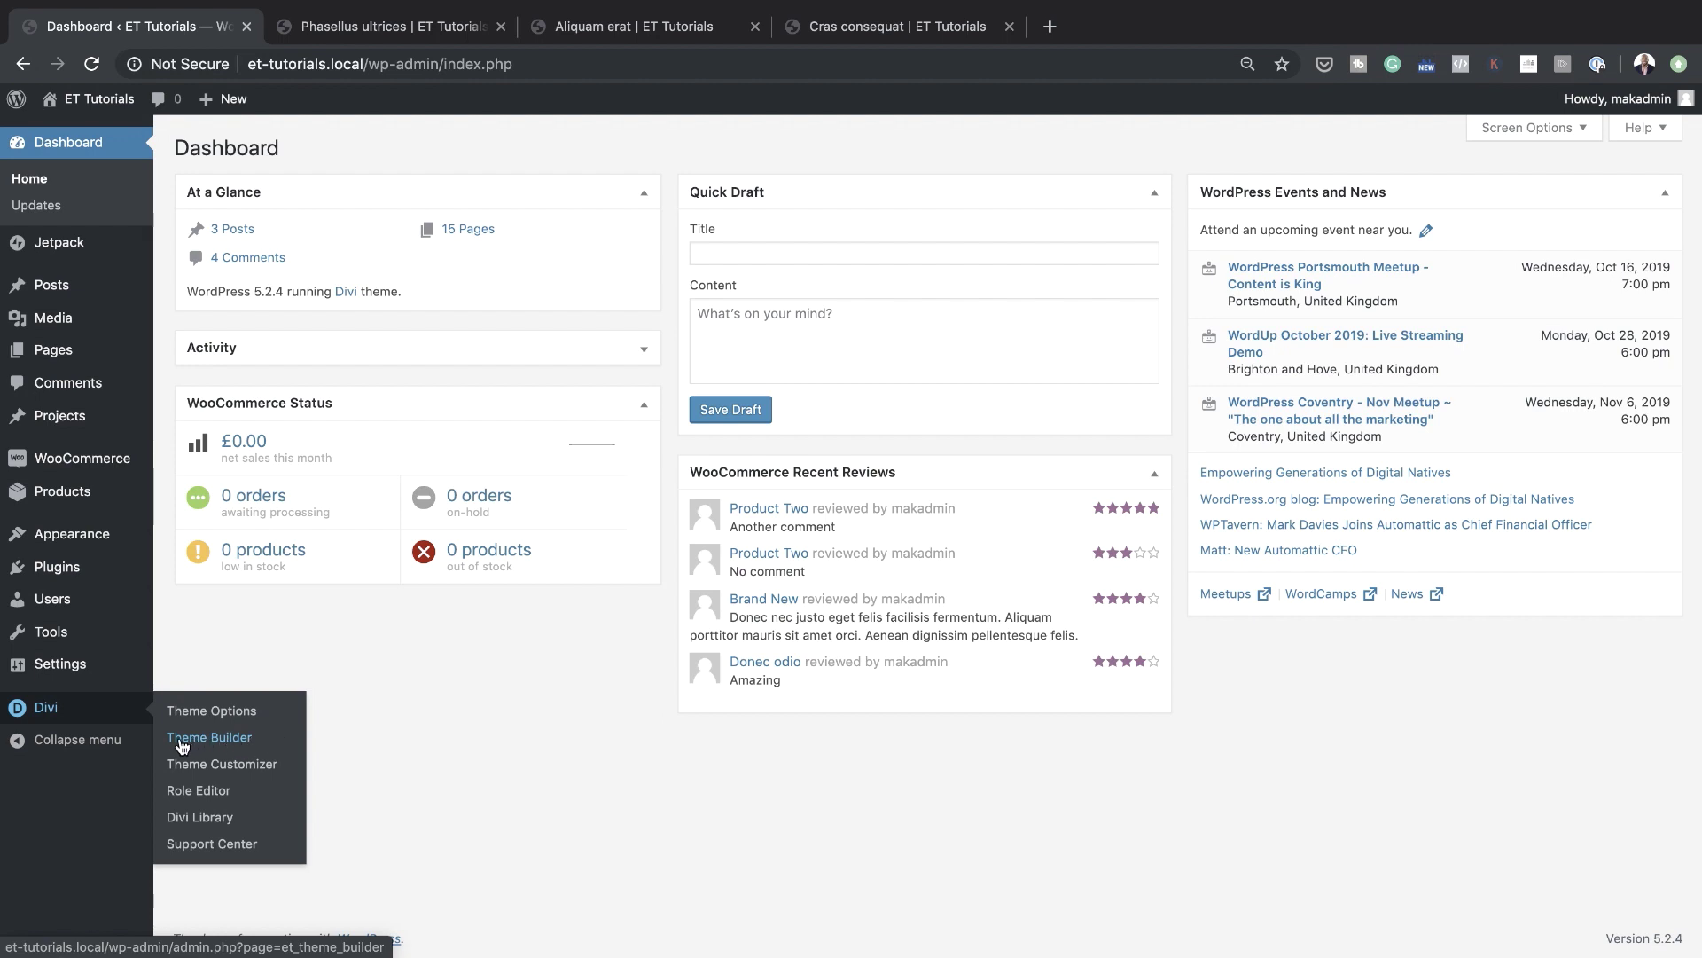
click(243, 743)
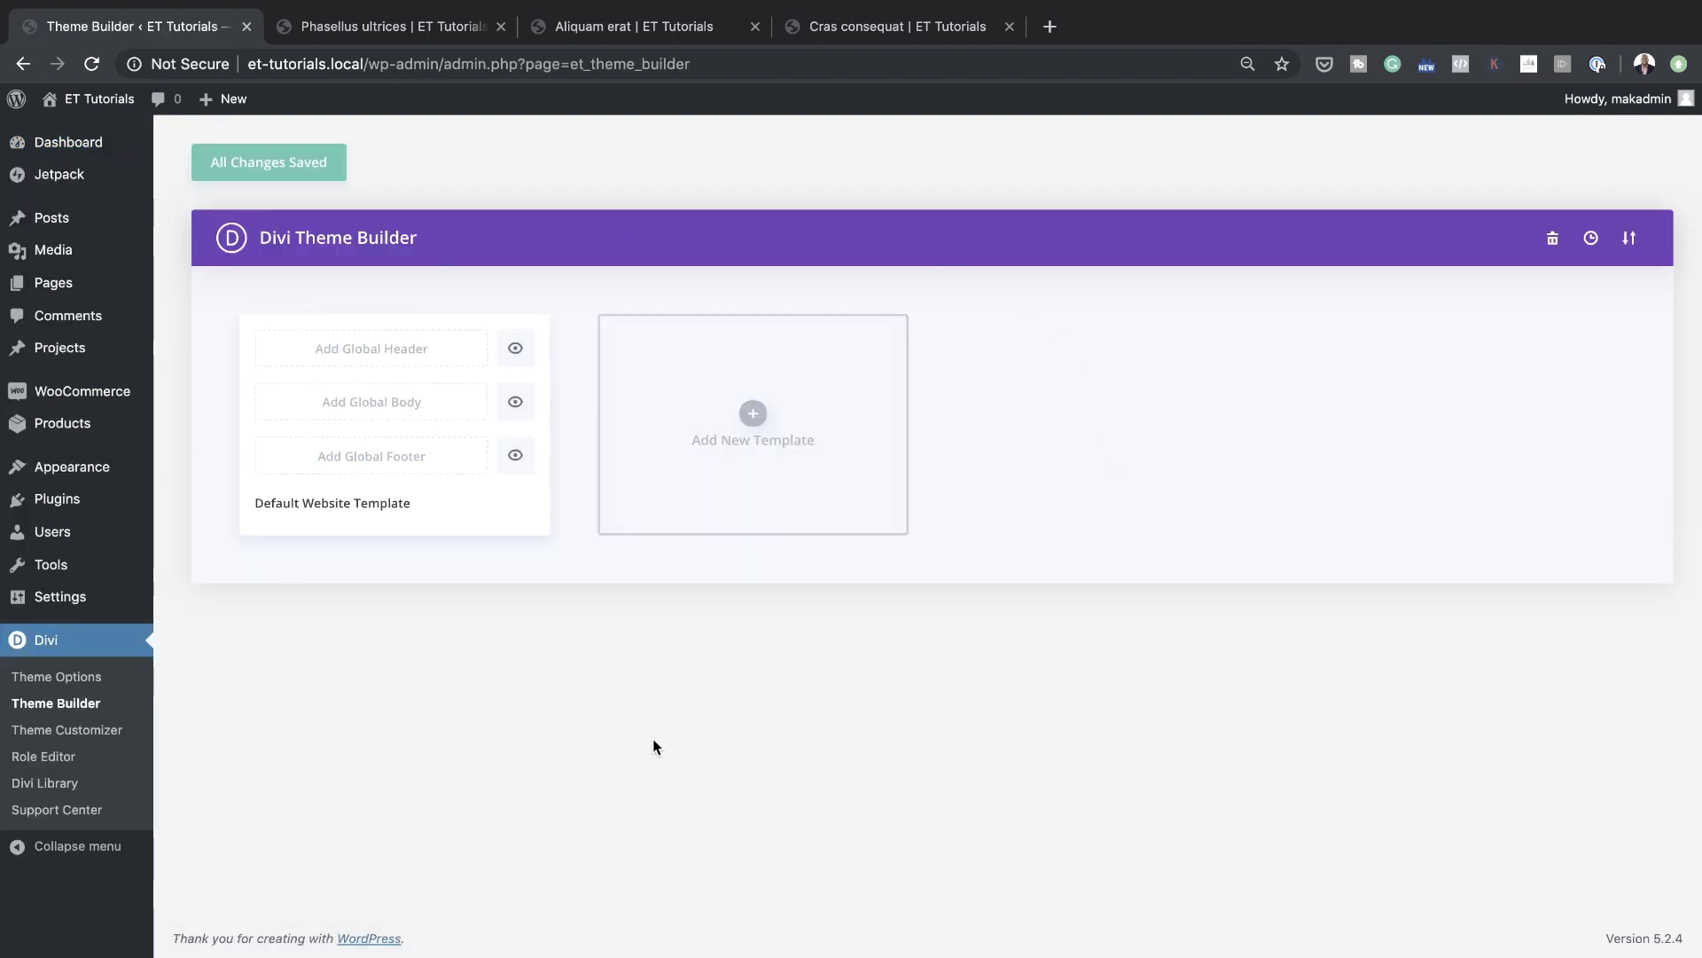
mouse_move(309, 286)
mouse_move(487, 399)
click(379, 462)
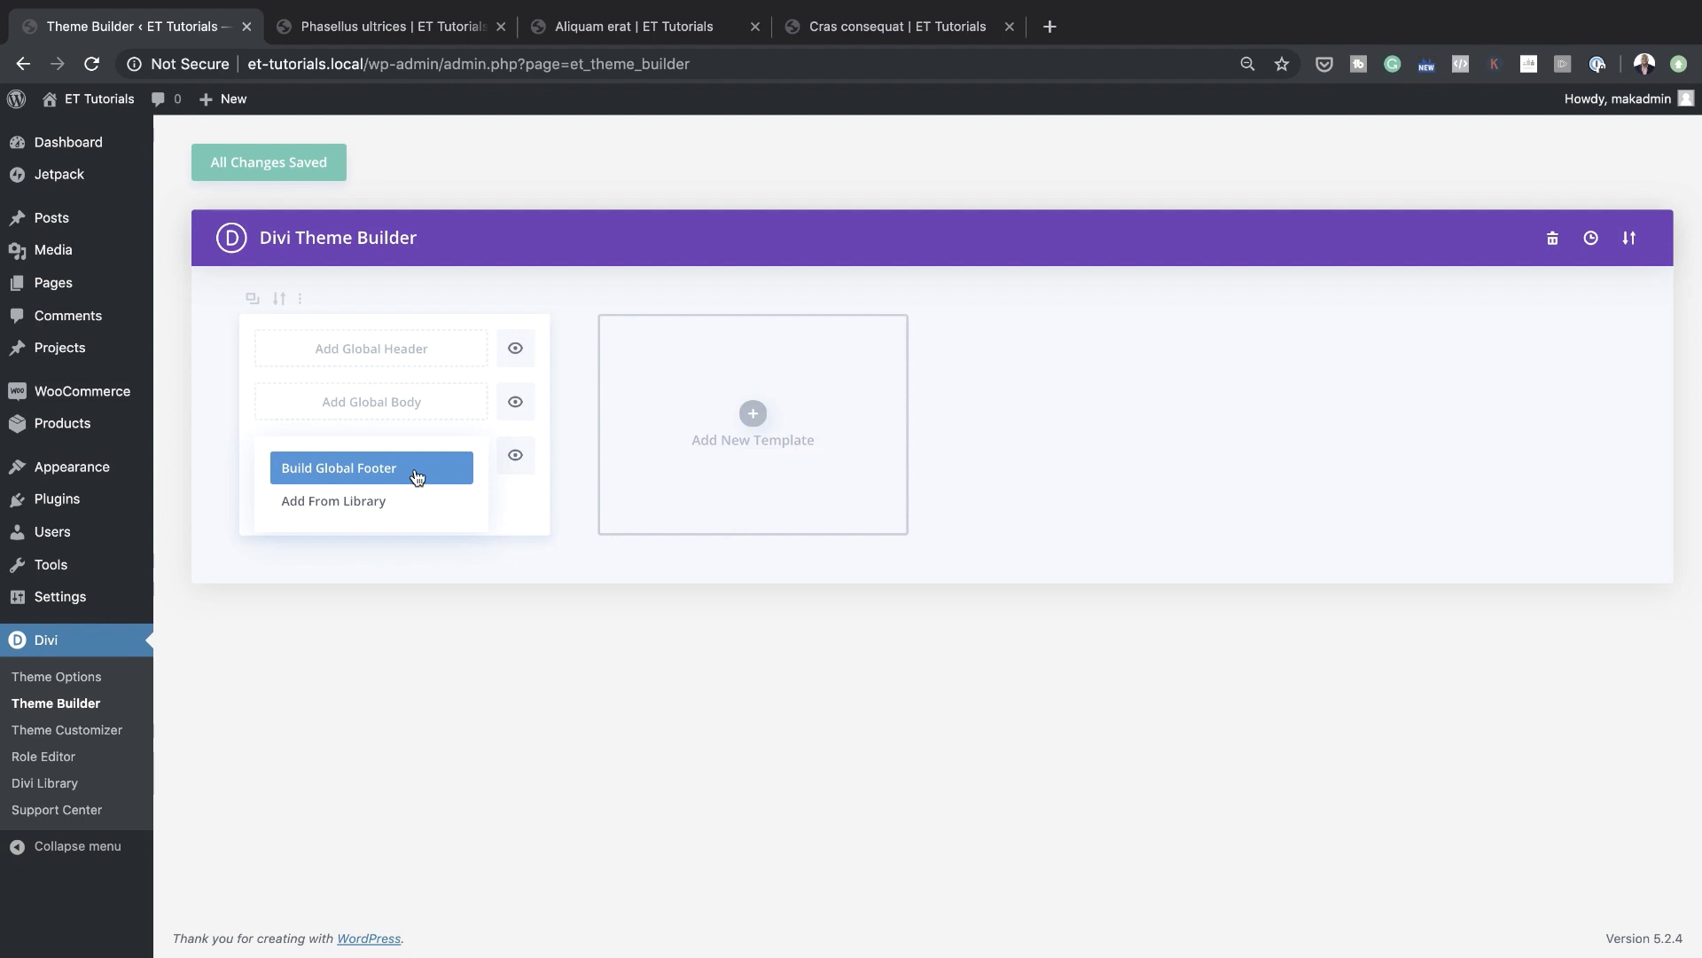
click(392, 473)
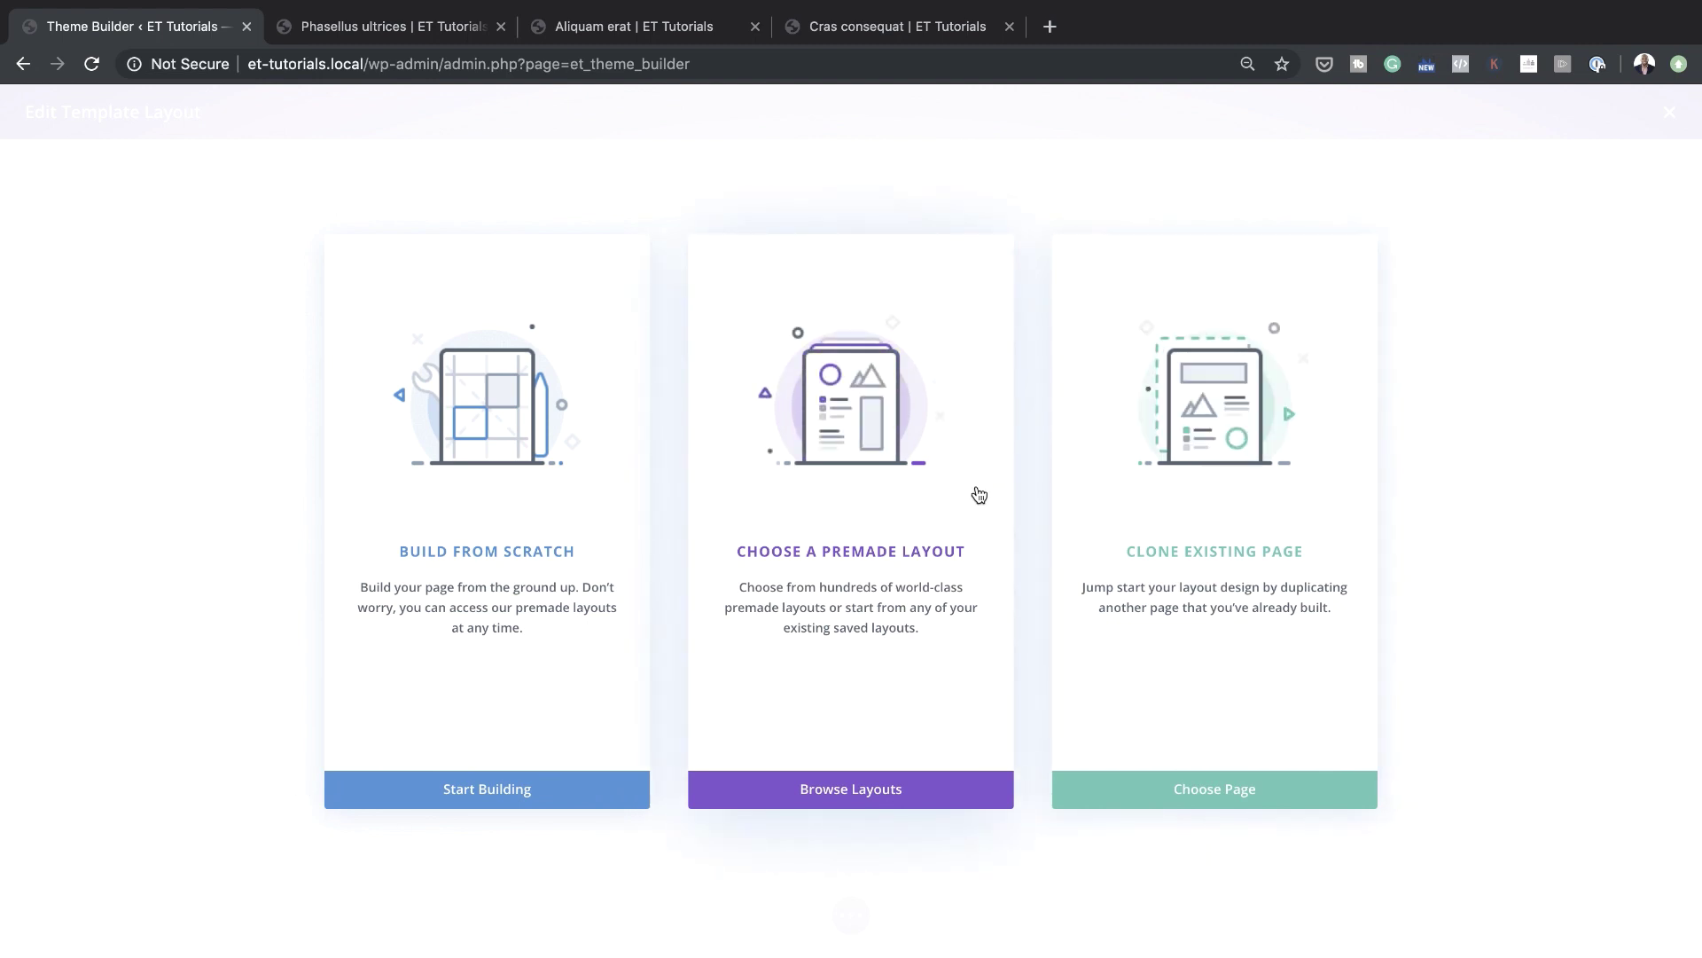
click(544, 557)
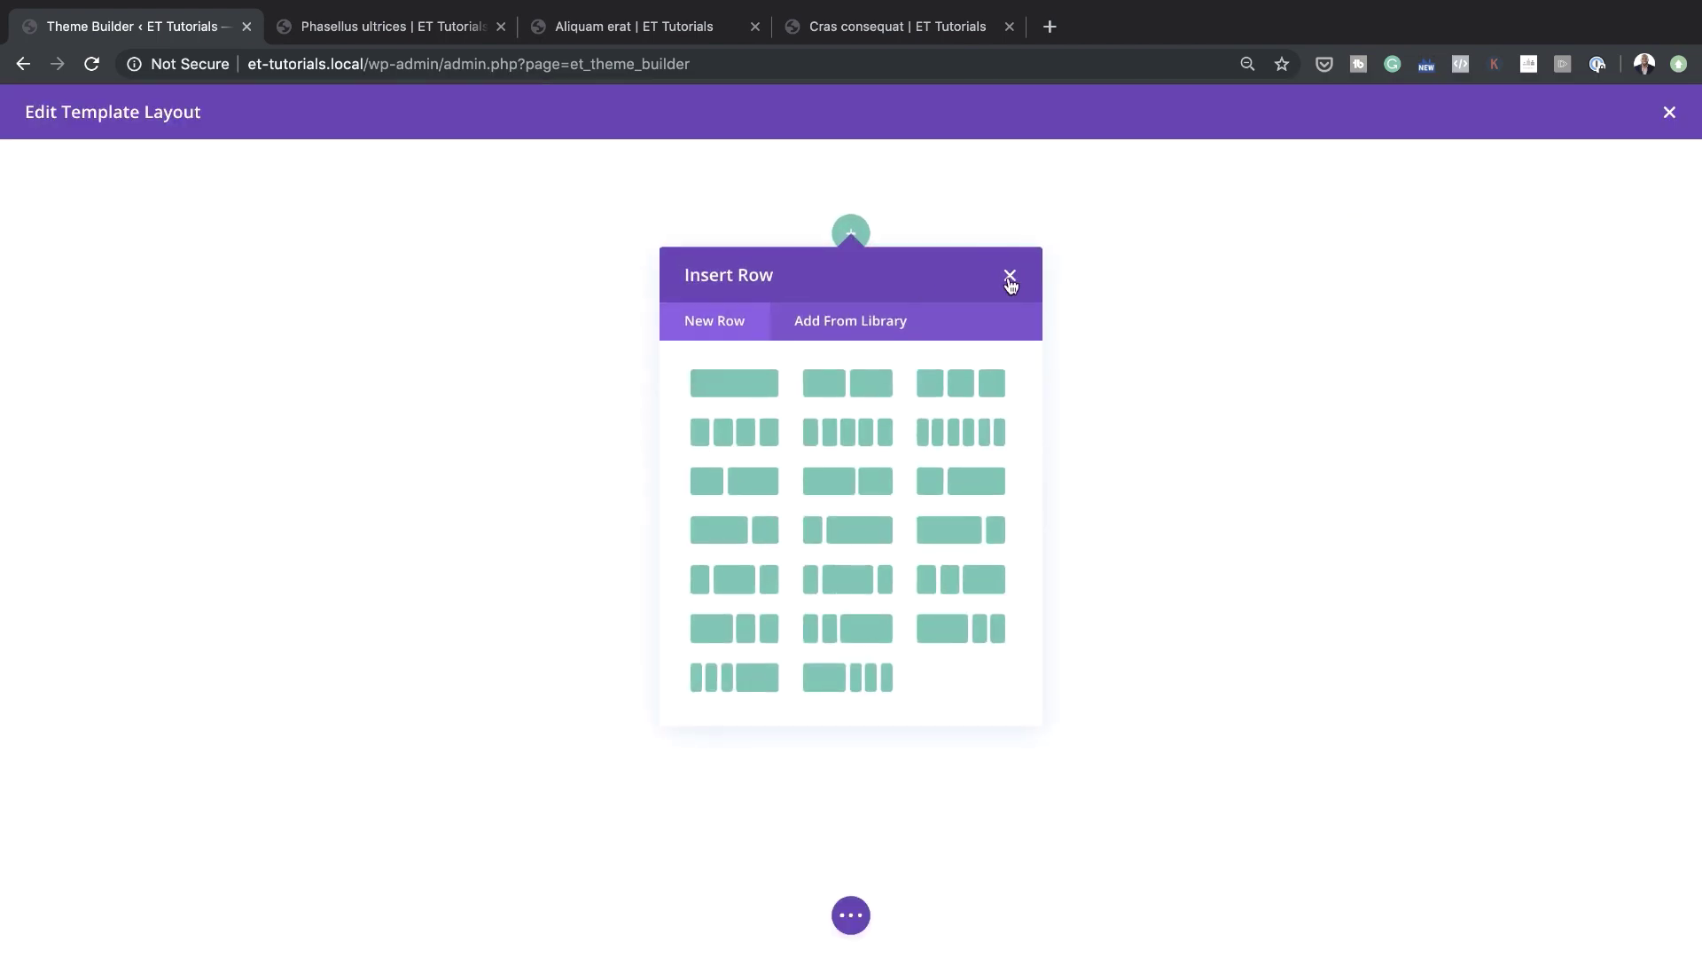
click(993, 389)
click(656, 275)
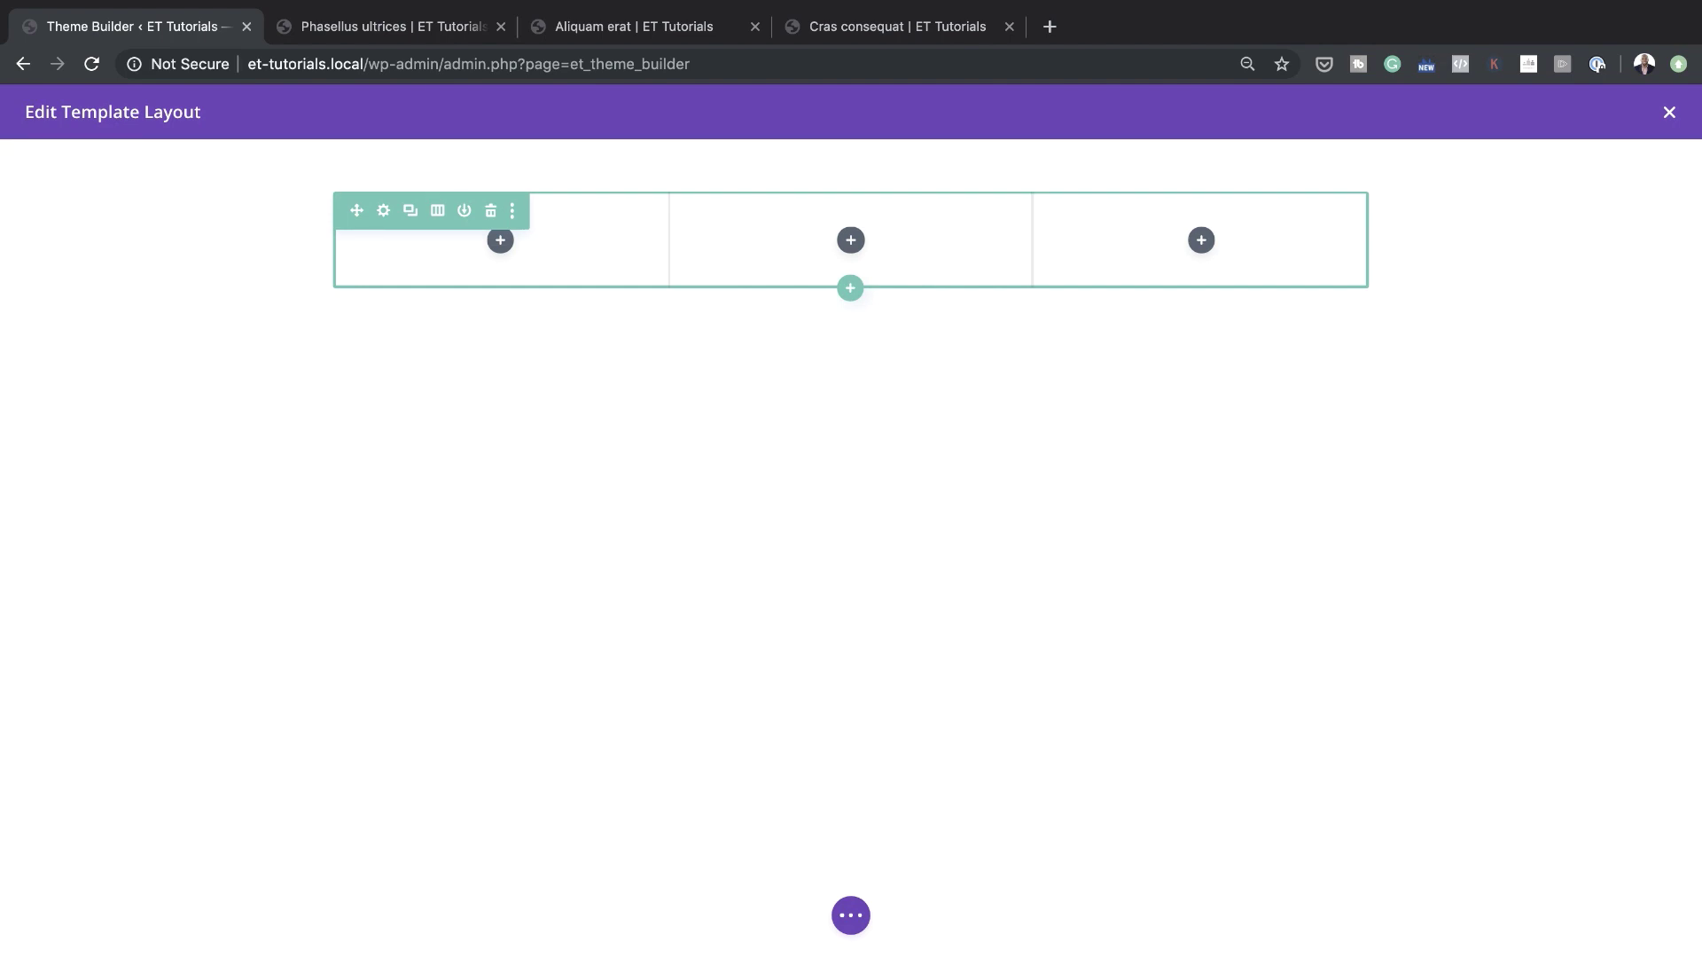
click(1669, 112)
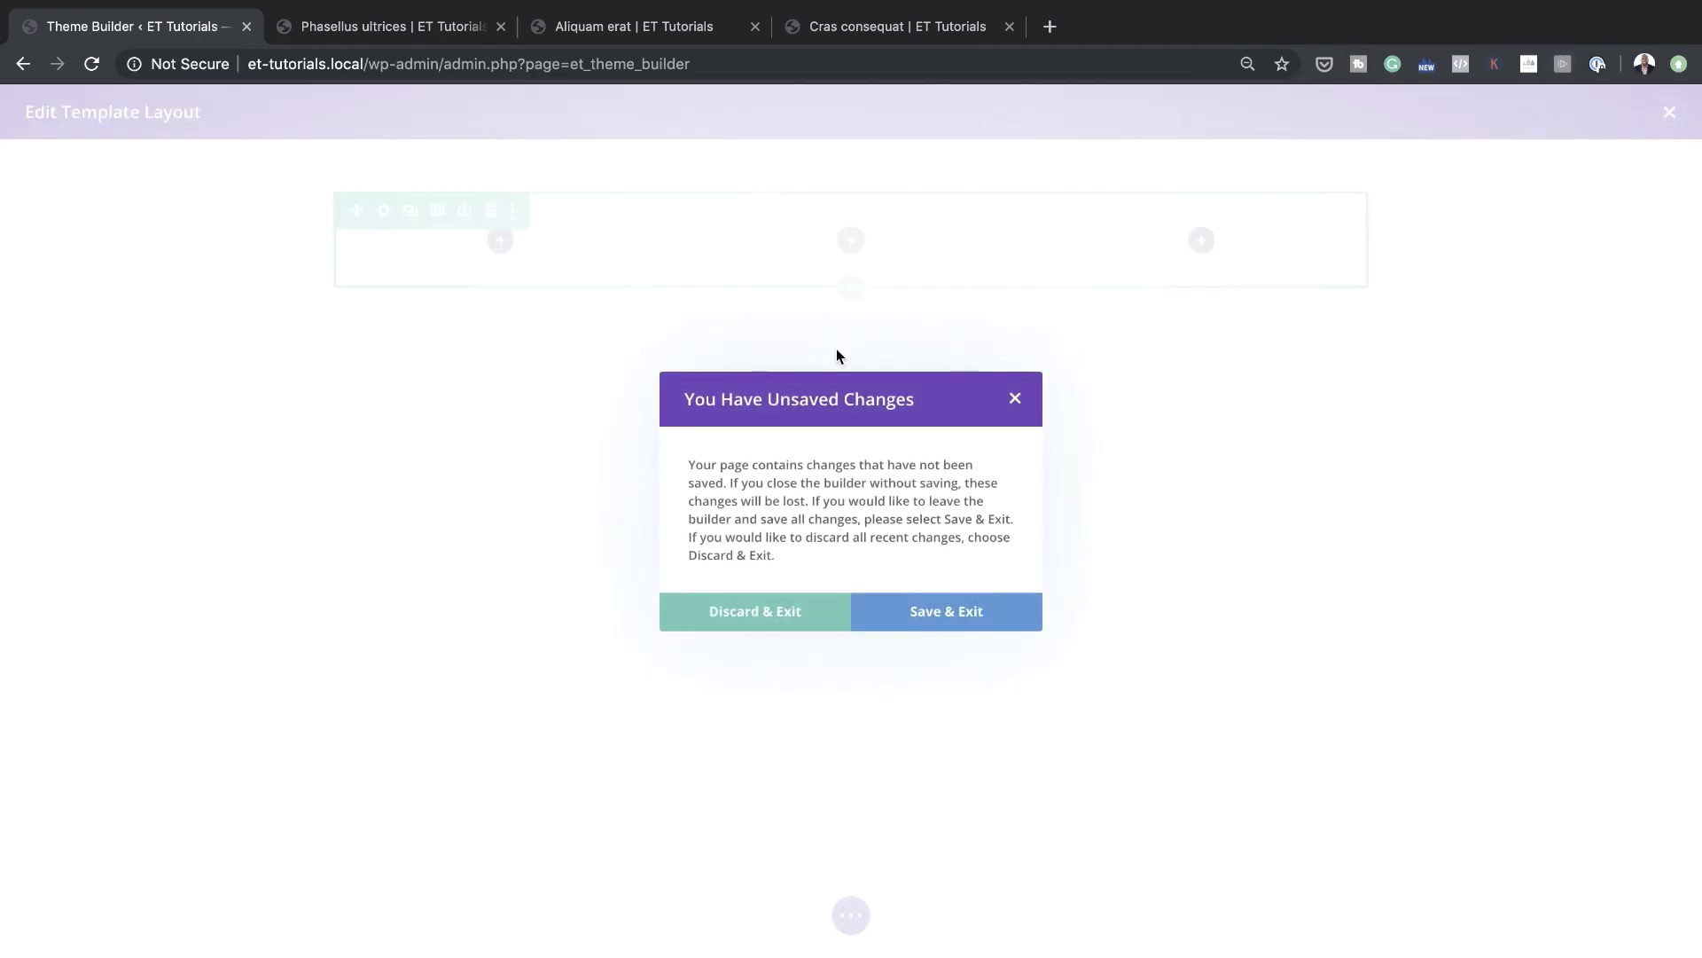
click(748, 620)
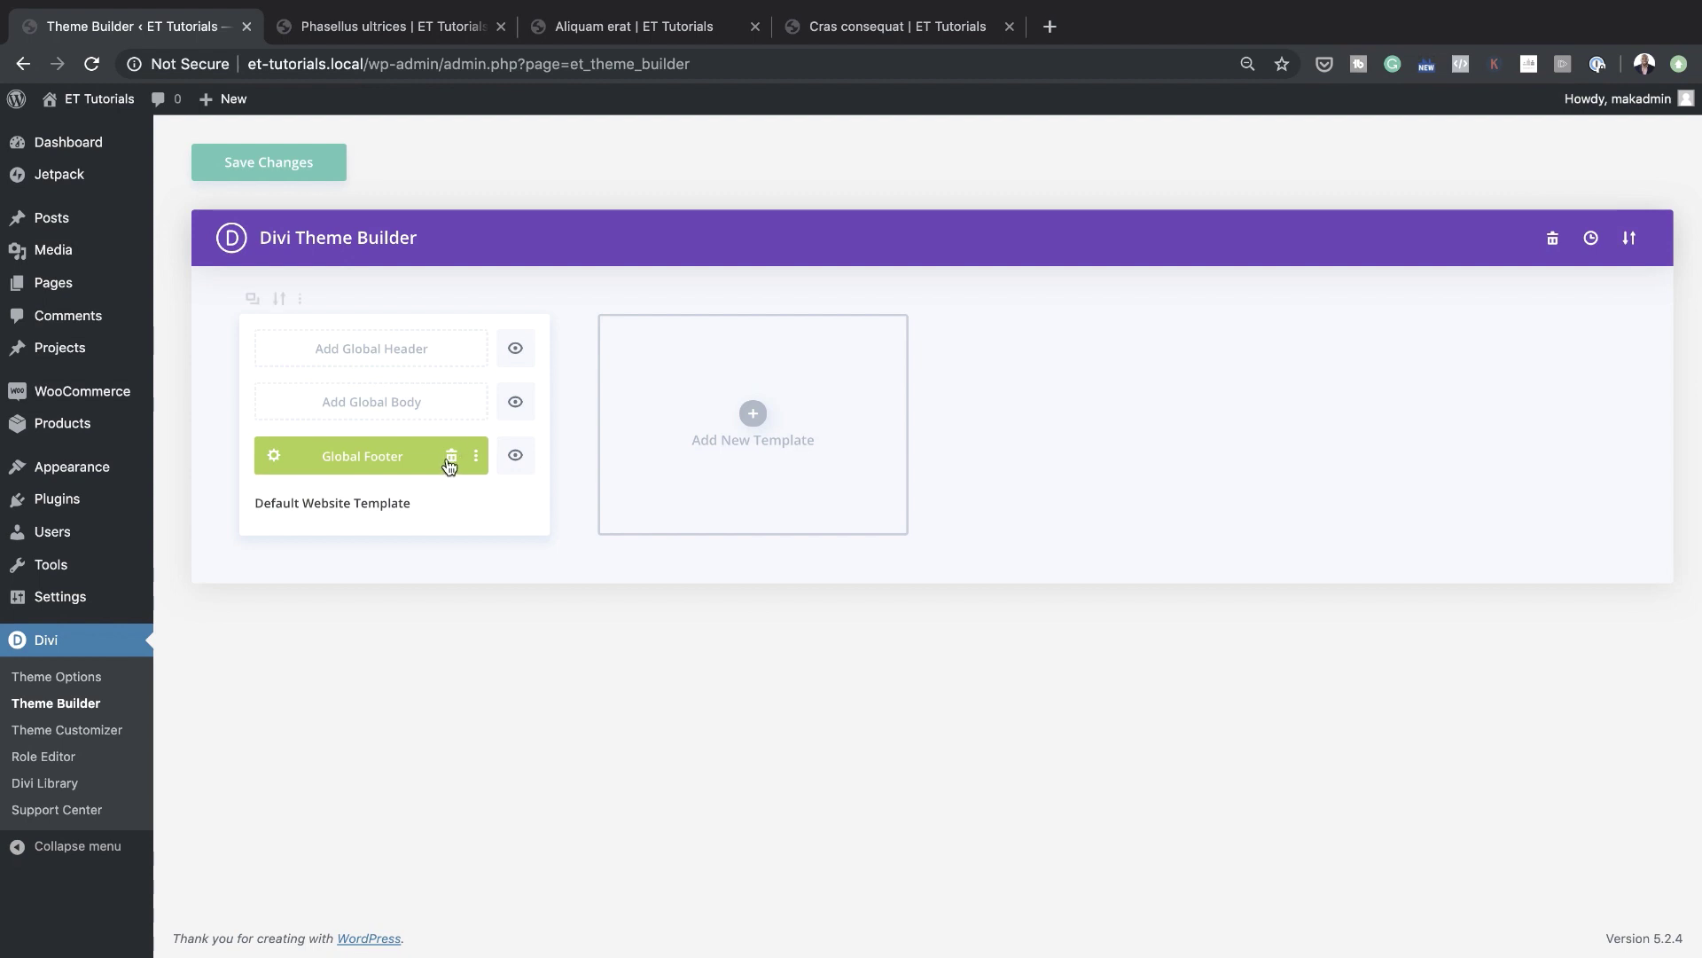
click(452, 458)
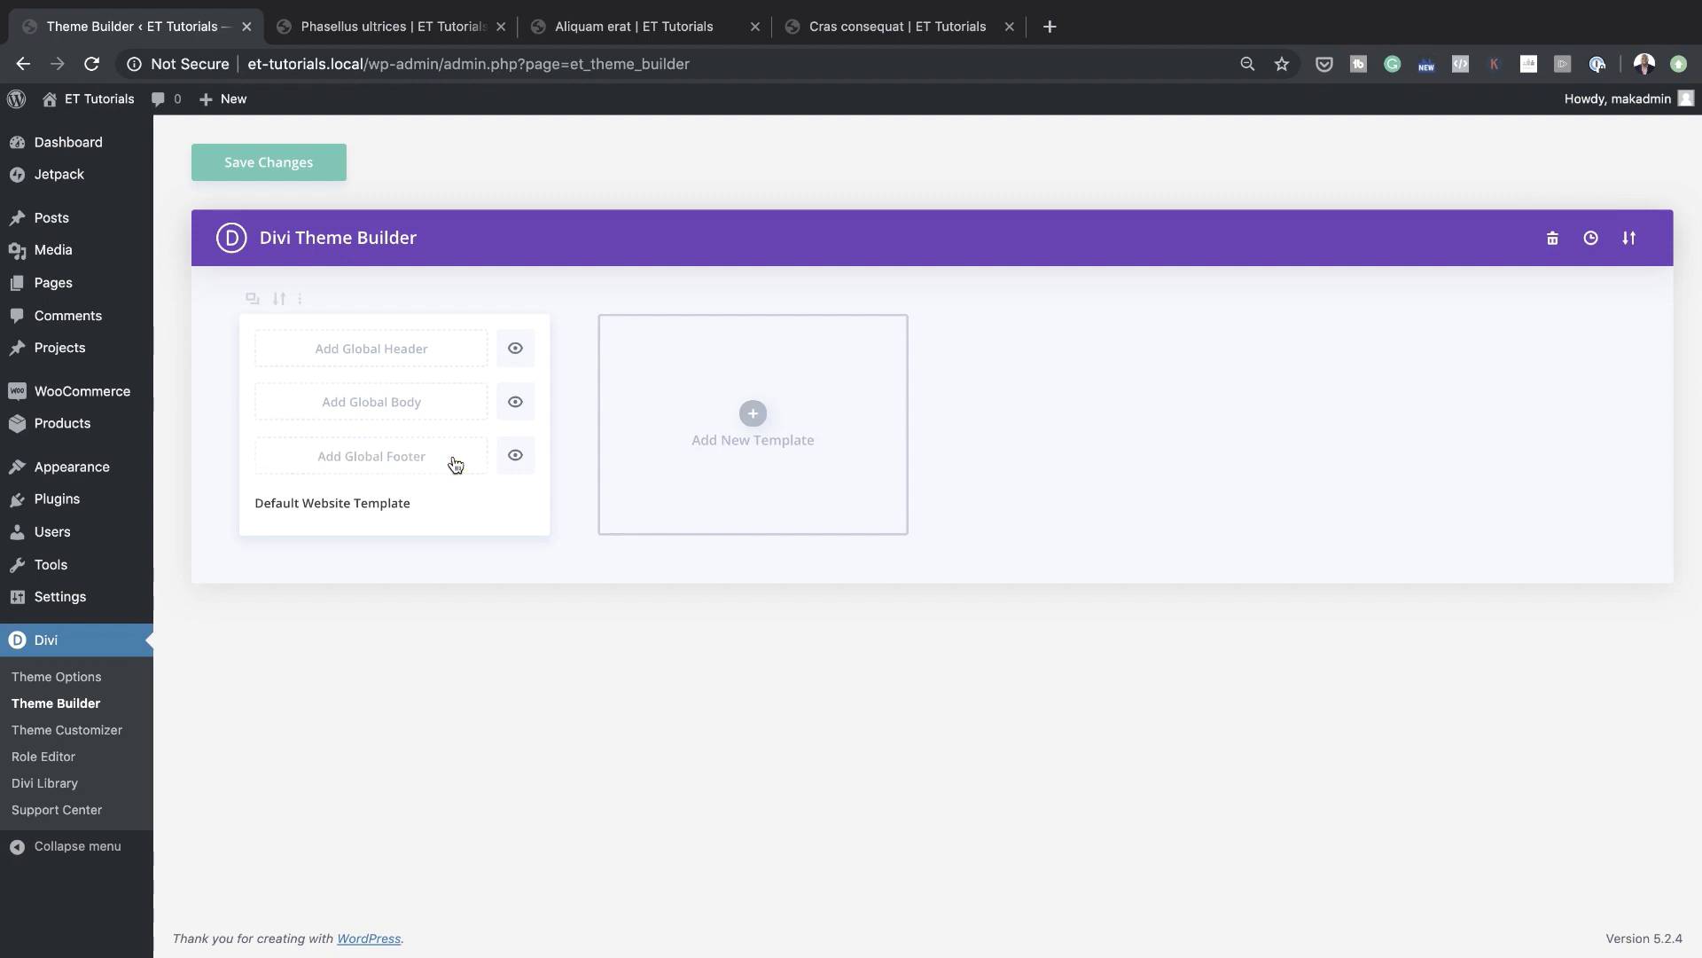
click(400, 461)
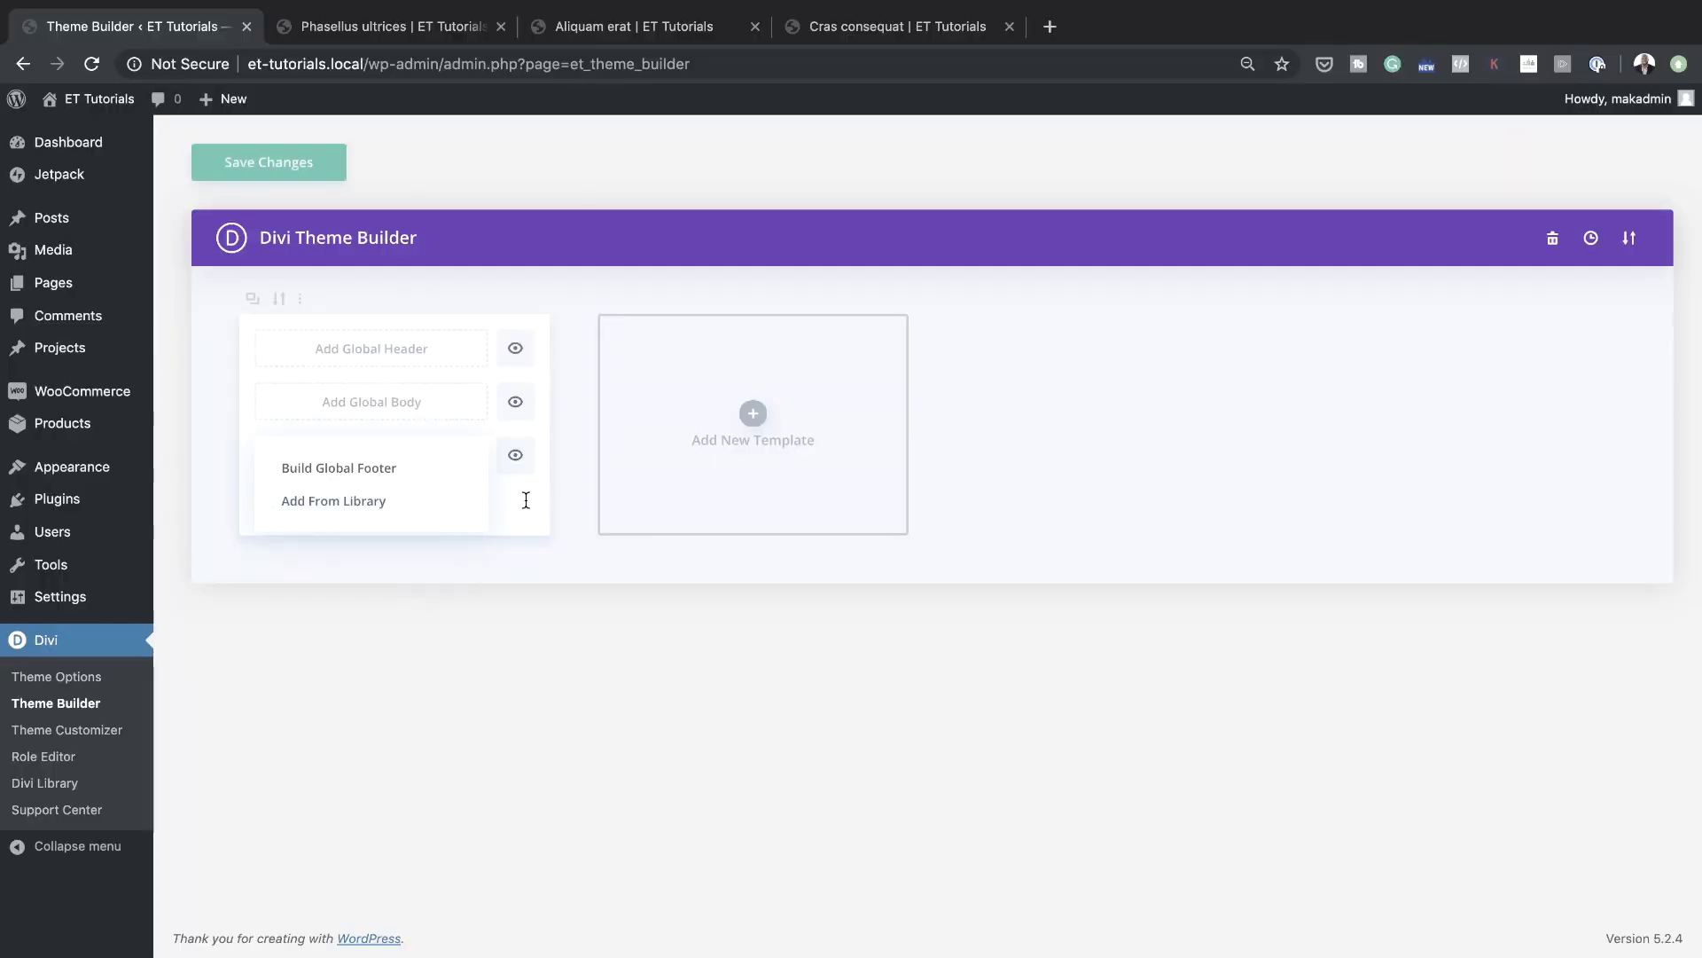
click(527, 500)
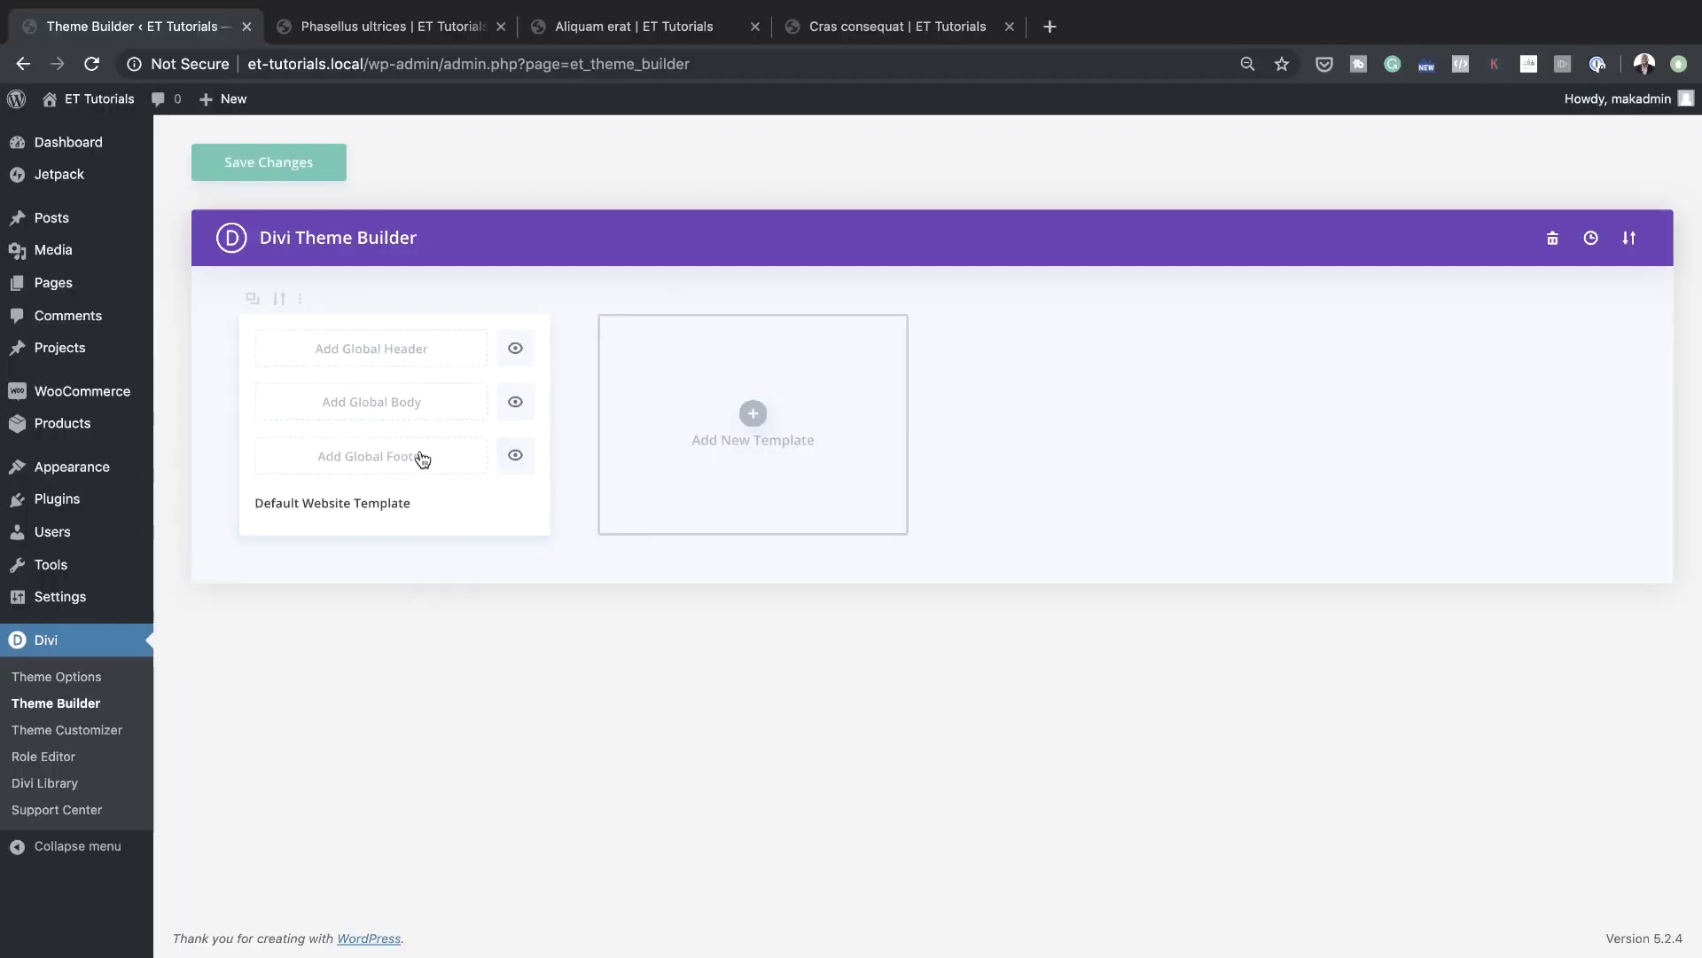
click(517, 458)
click(517, 456)
click(517, 458)
Build a global footer for the default website template from the premade Coffee Shop Landing Page layout
click(423, 460)
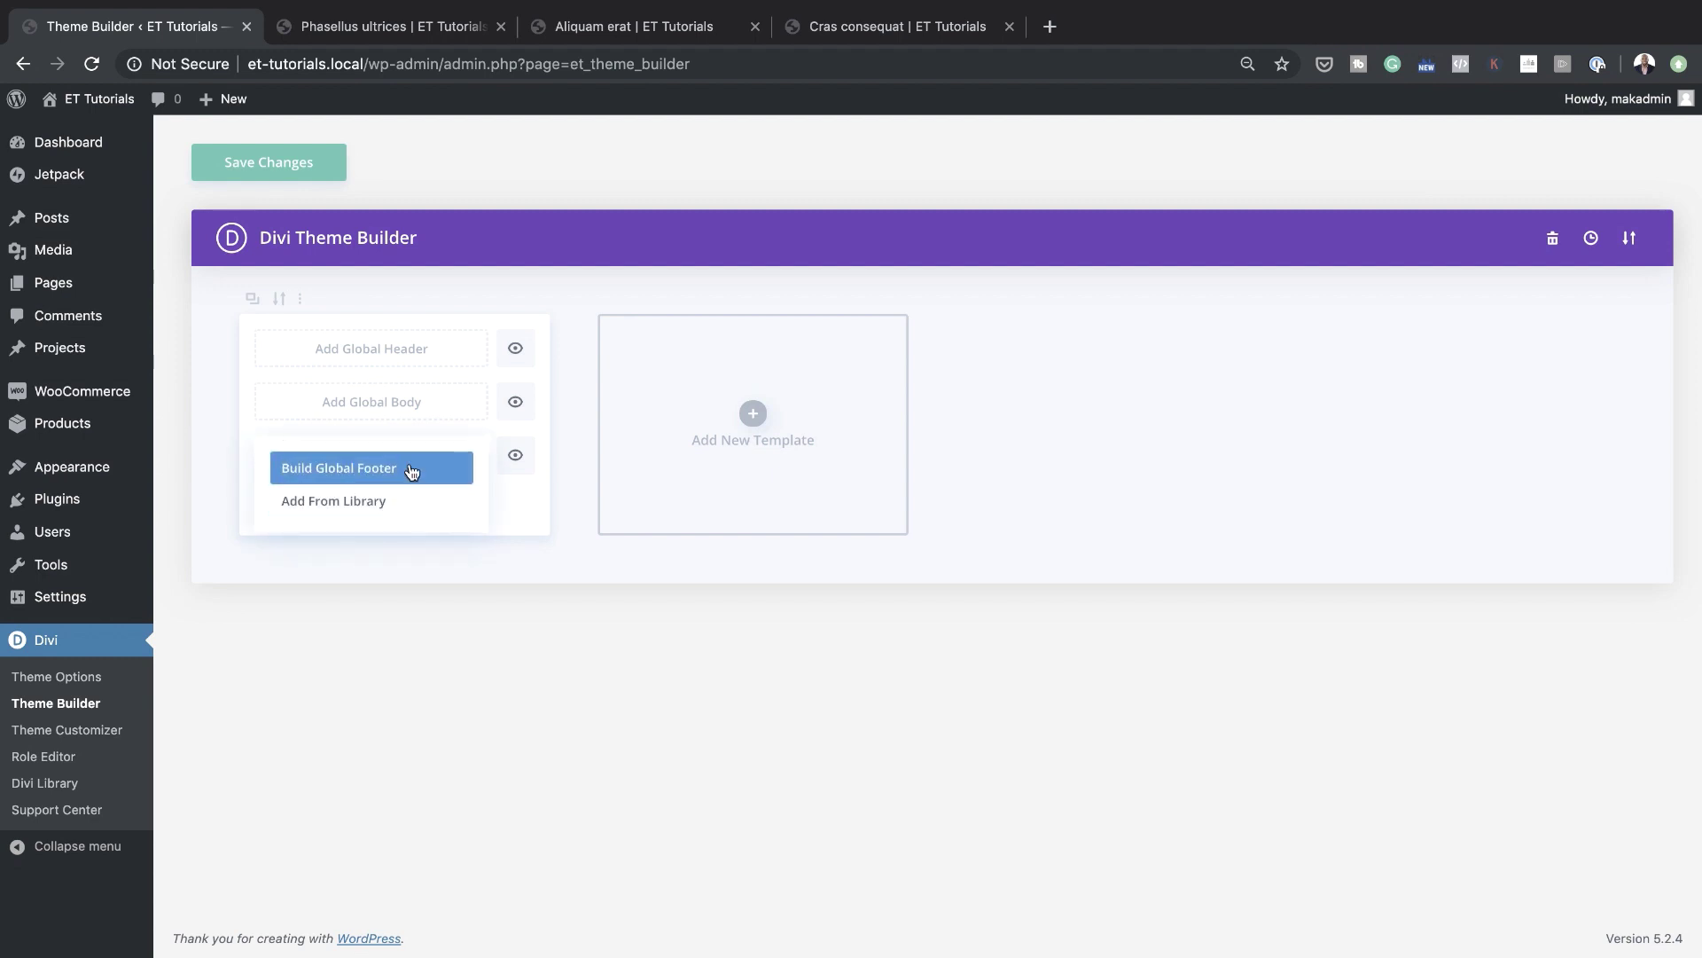
click(412, 471)
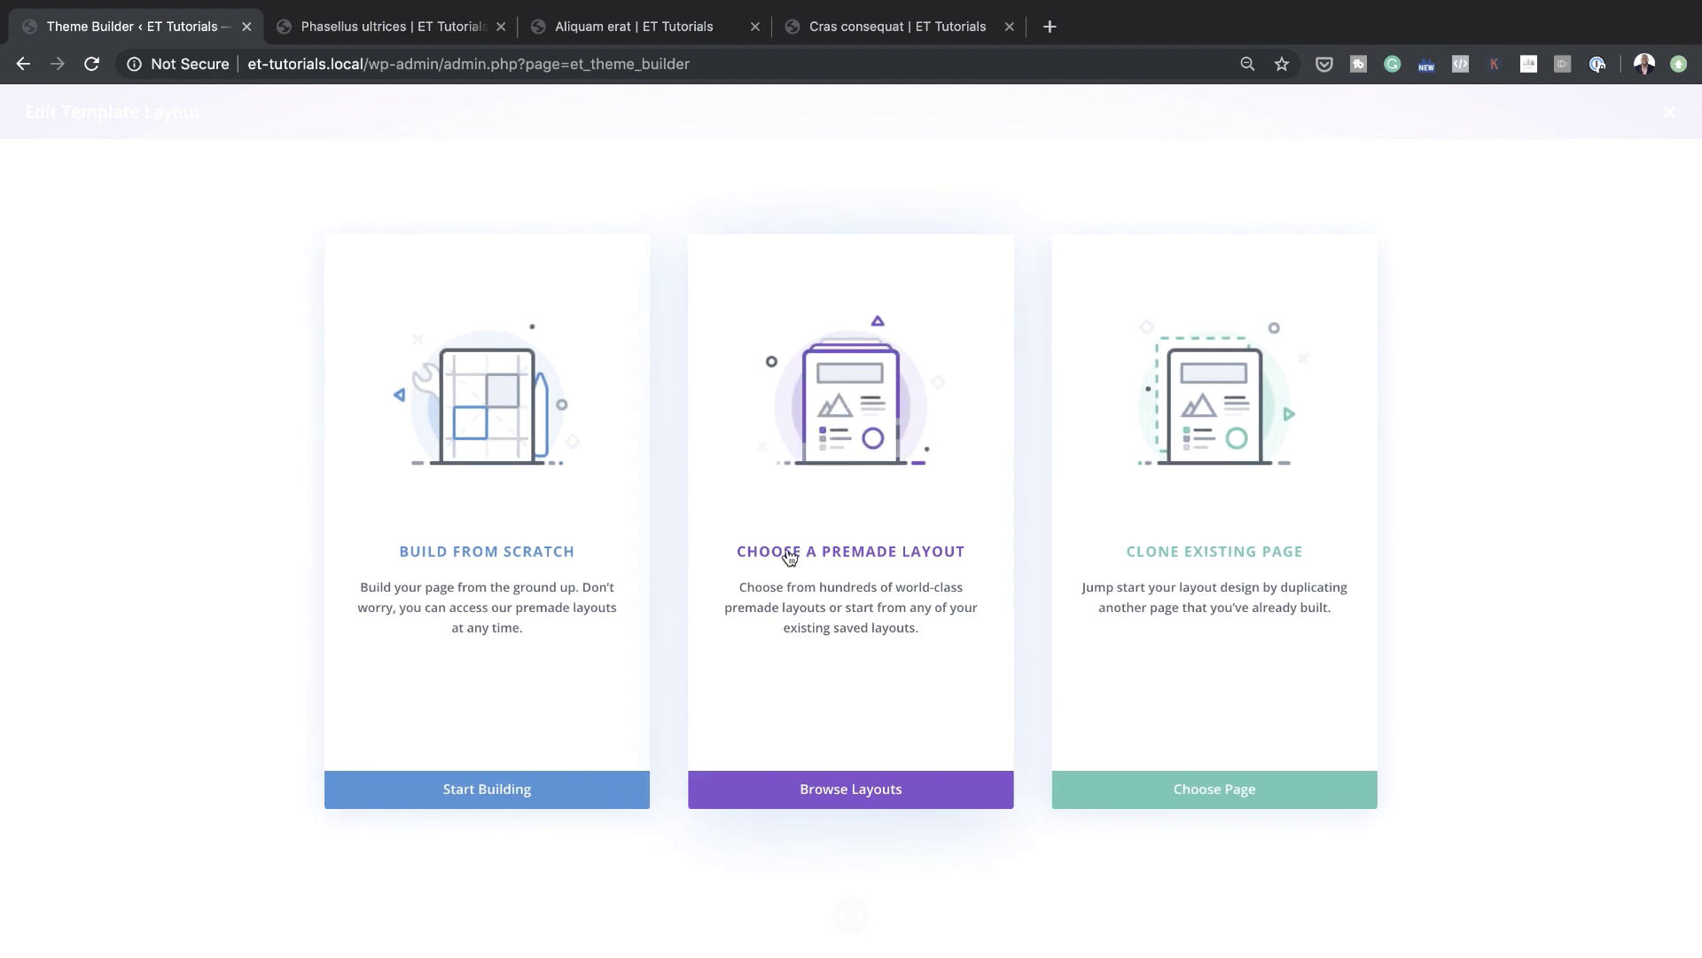
click(789, 557)
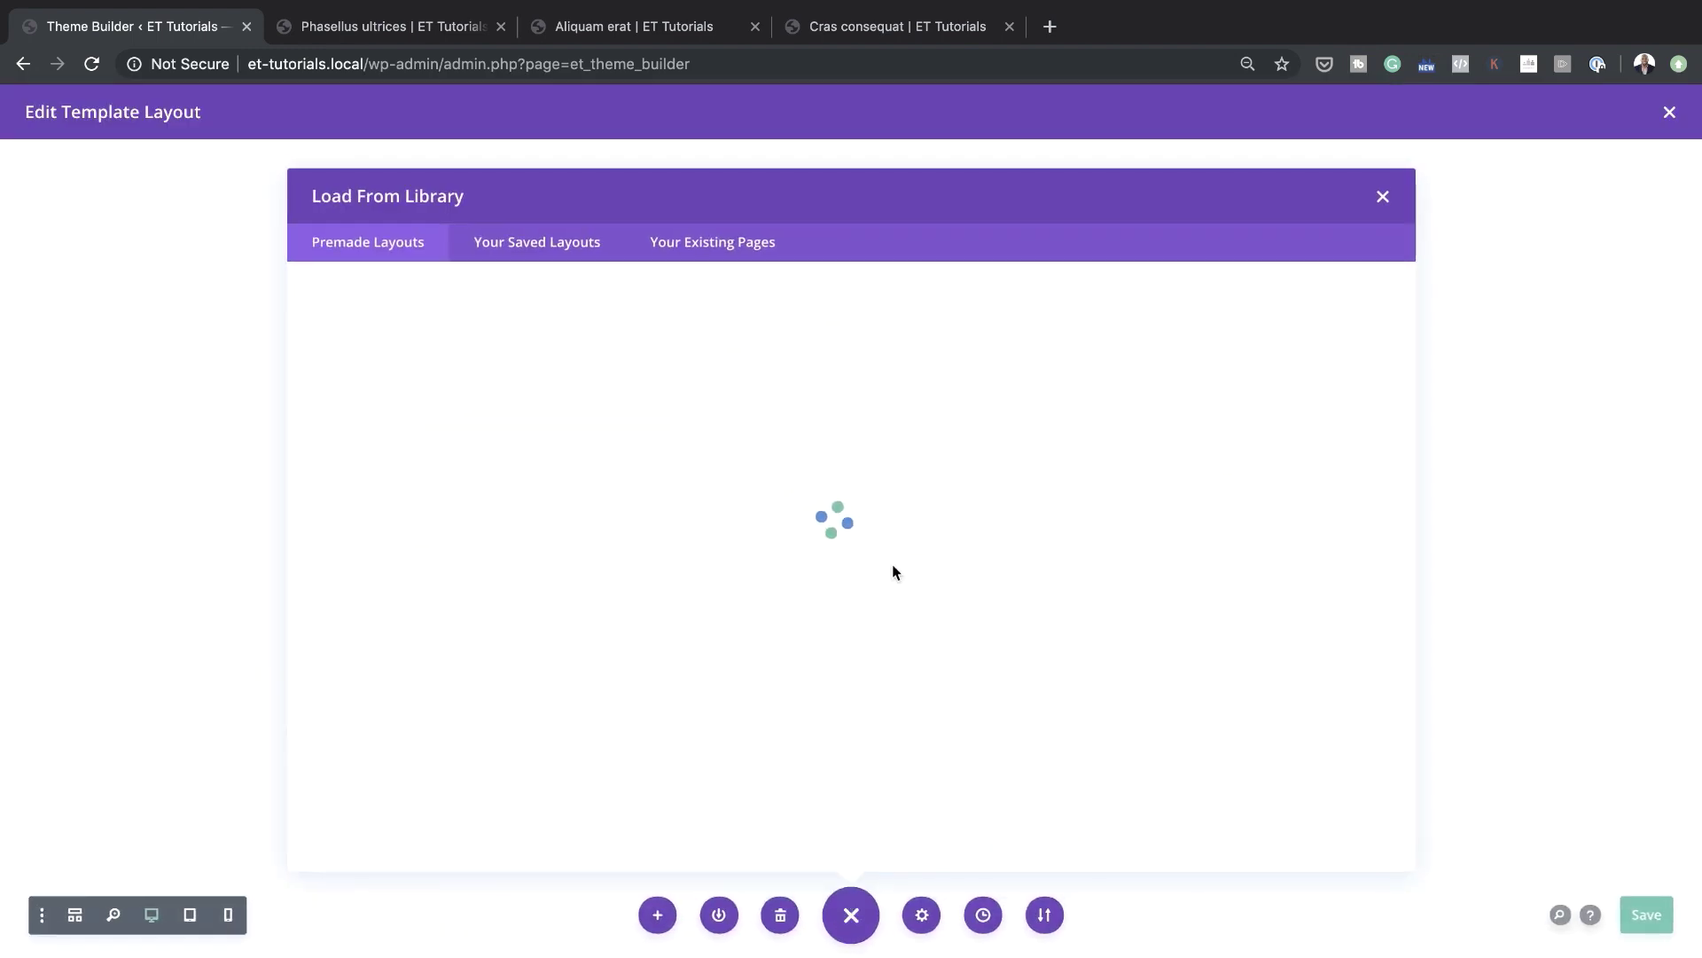
scroll(970, 577, down, 5)
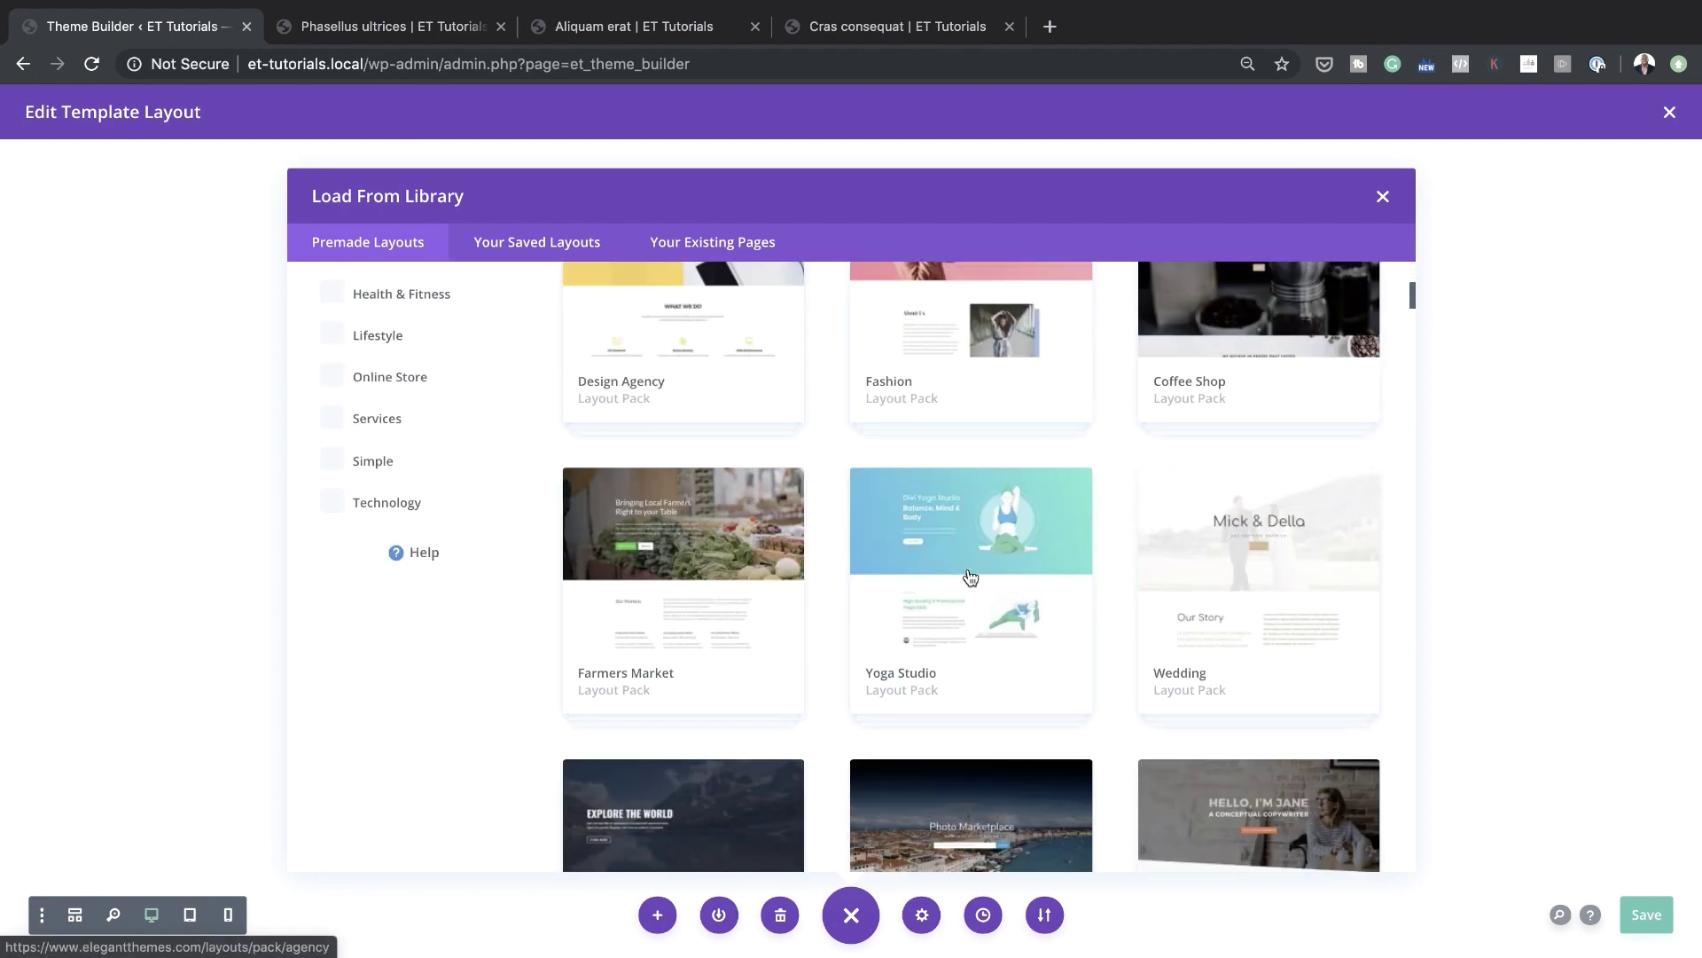
click(1312, 390)
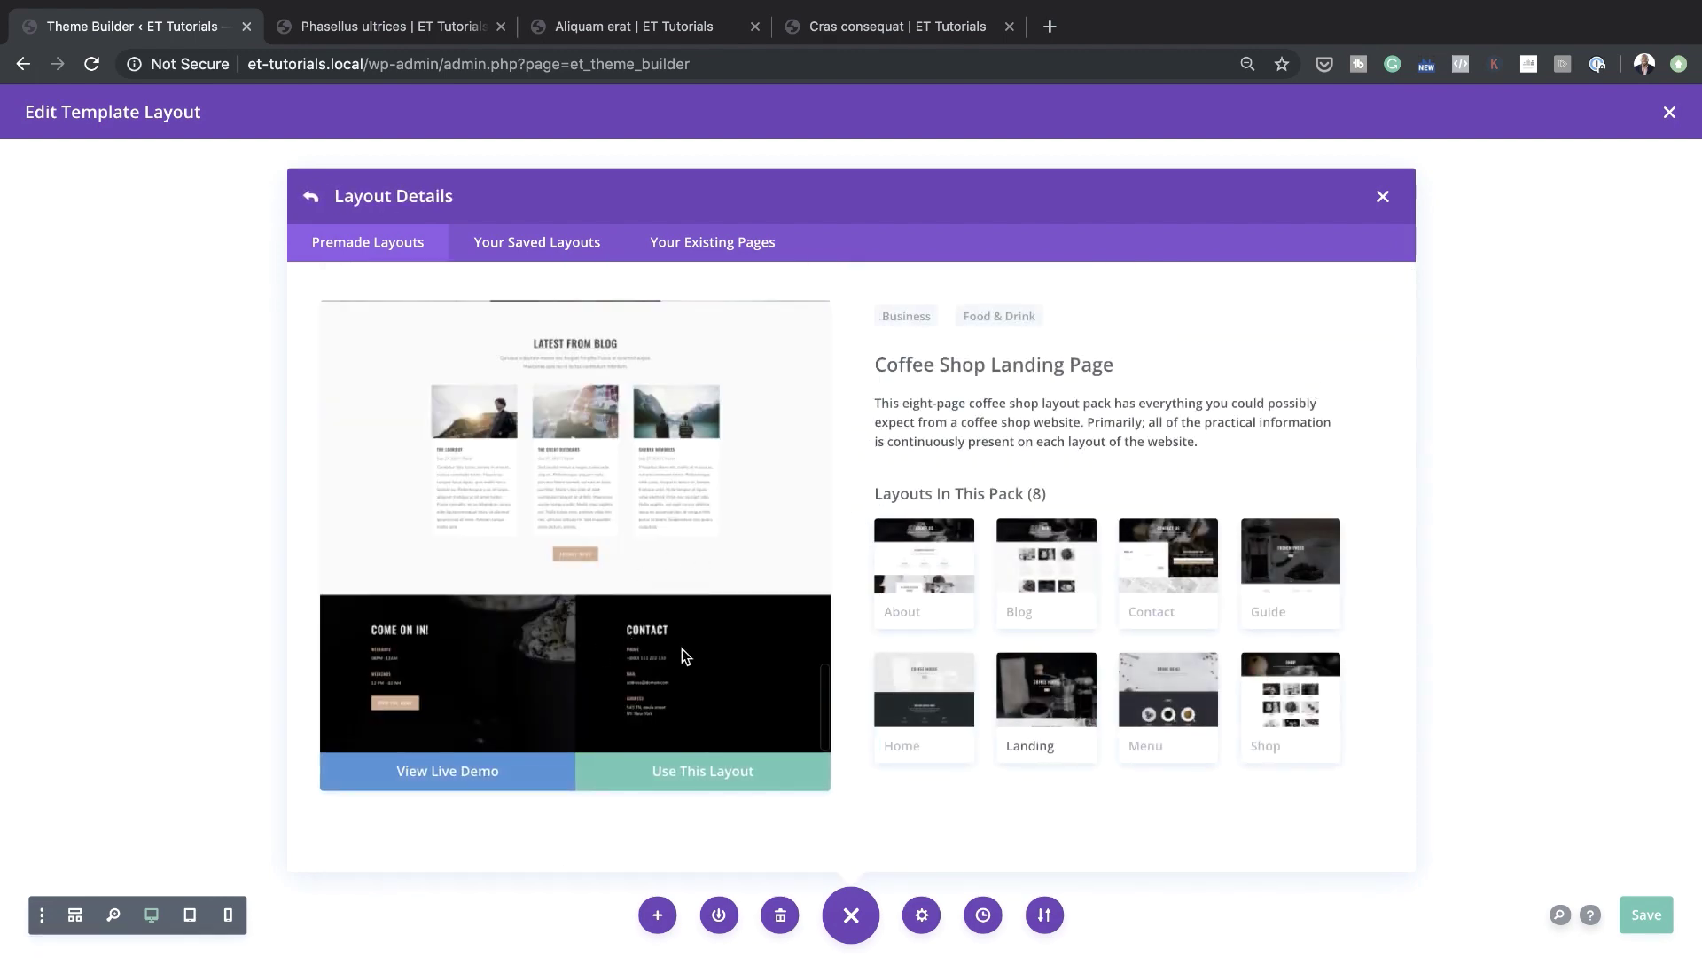
click(729, 778)
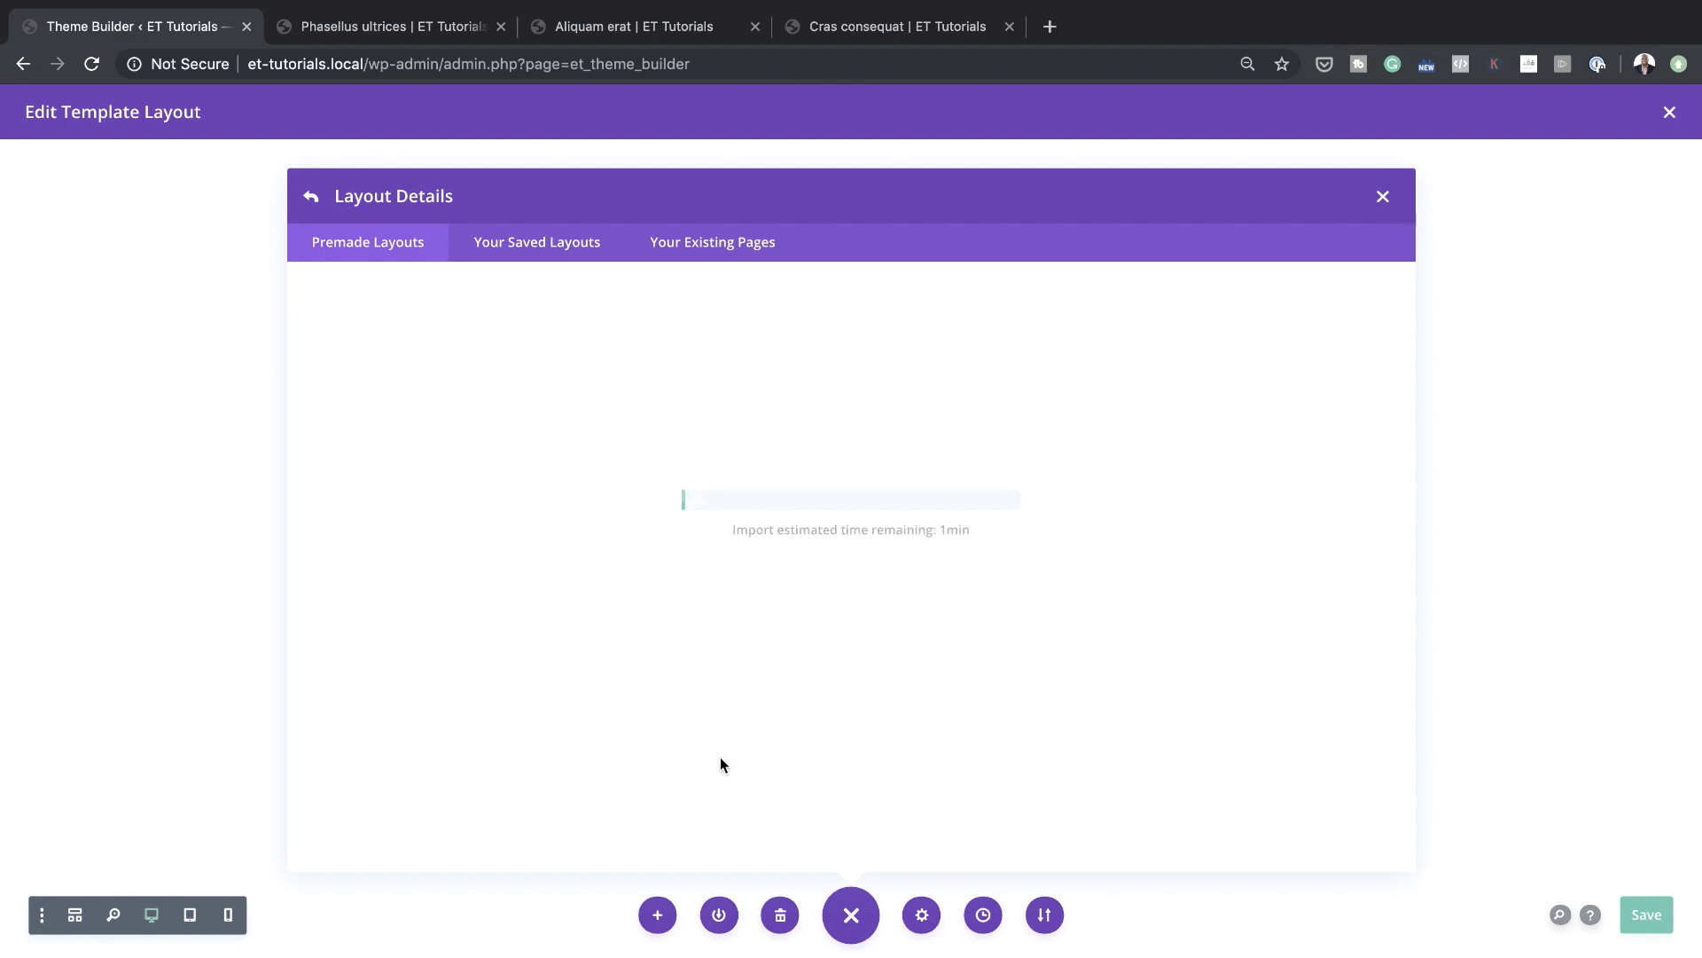
Reload the Phasellus ultrices product page and examine its existing footer while the layout imports
click(424, 34)
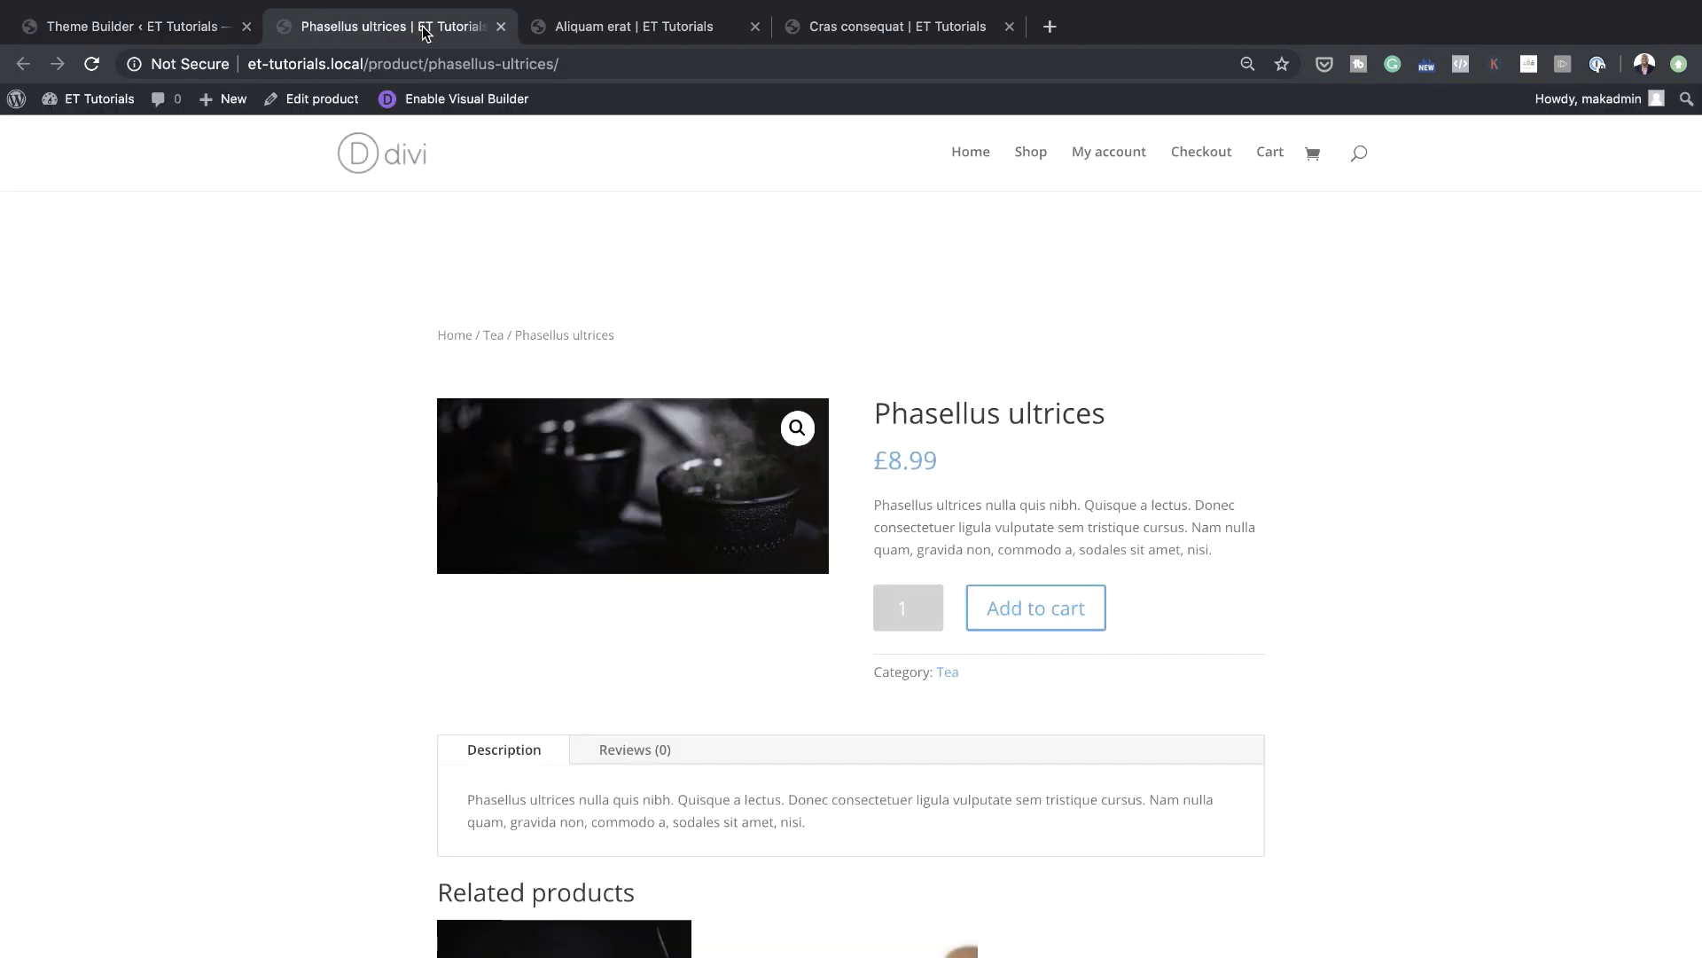
click(92, 66)
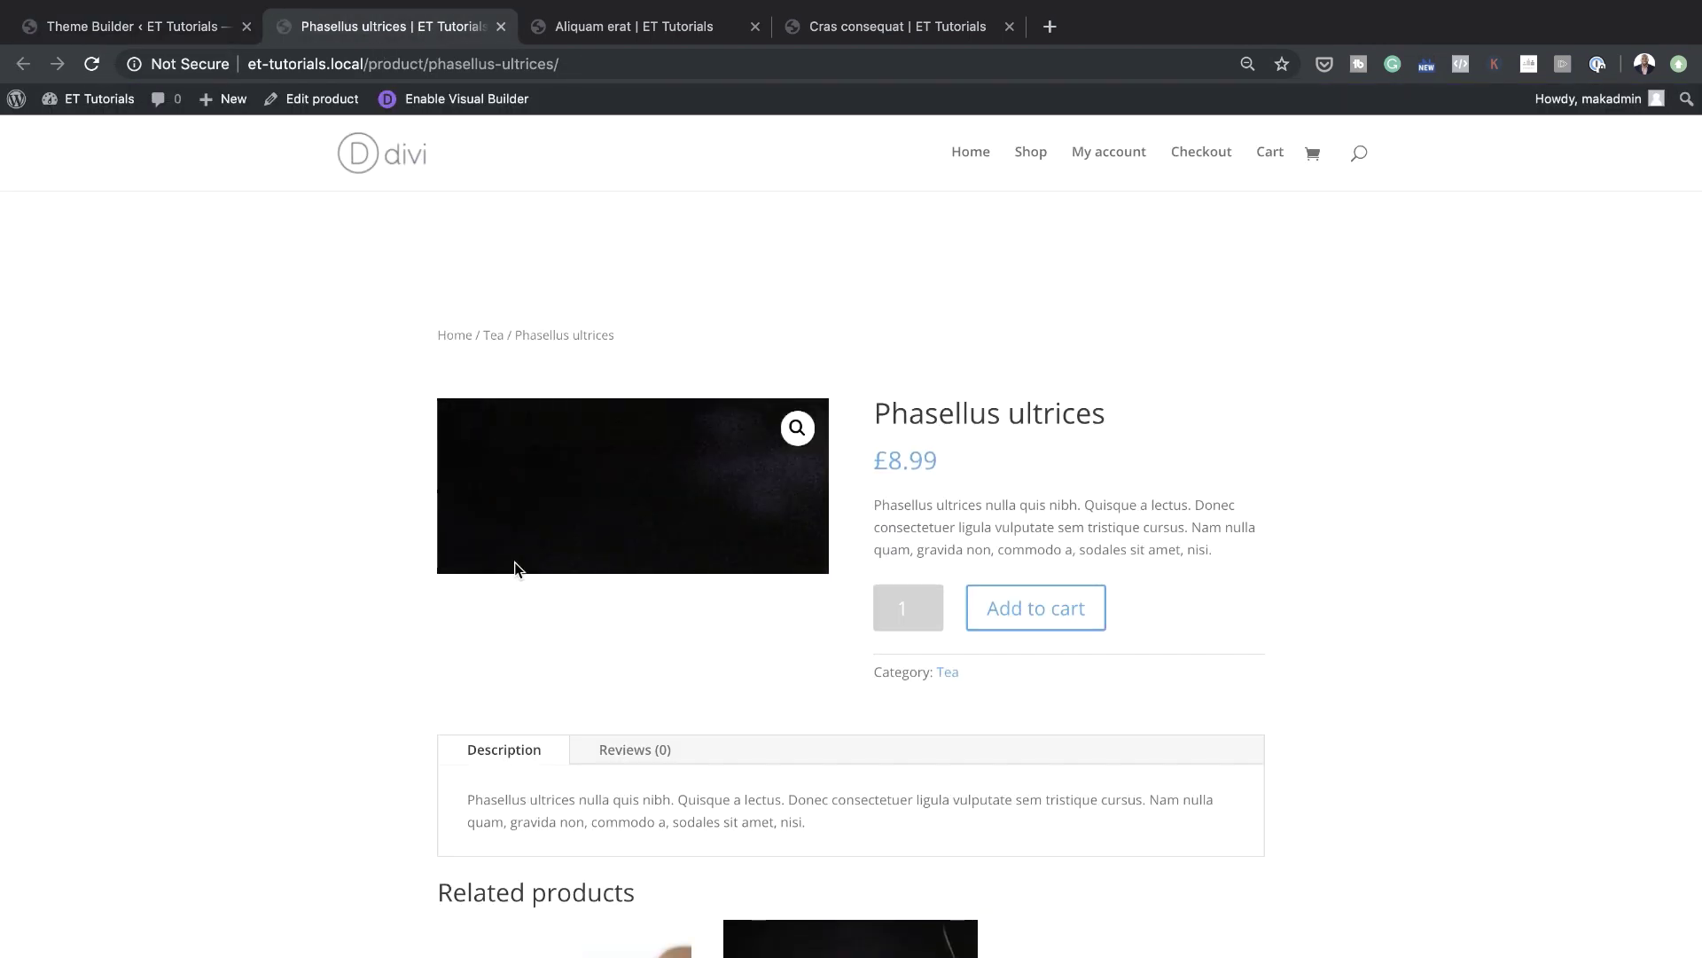
scroll(567, 568, down, 5)
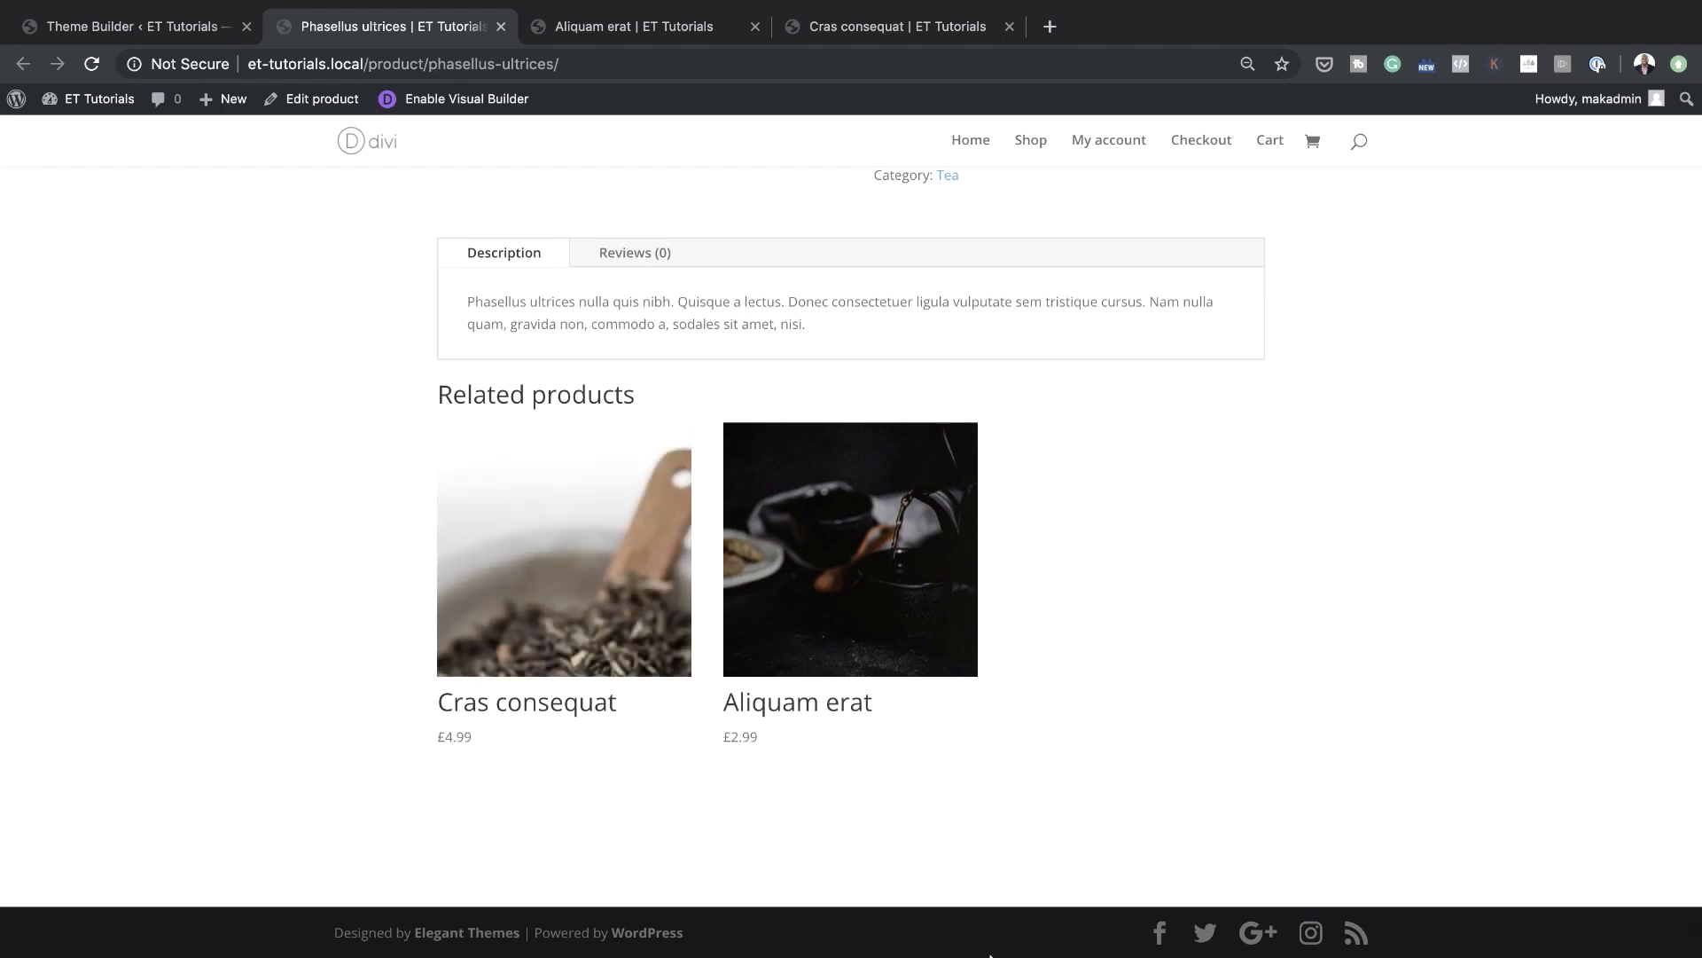
Return to the template layout, switch it to wireframe view and delete every section above the Footer section
click(202, 32)
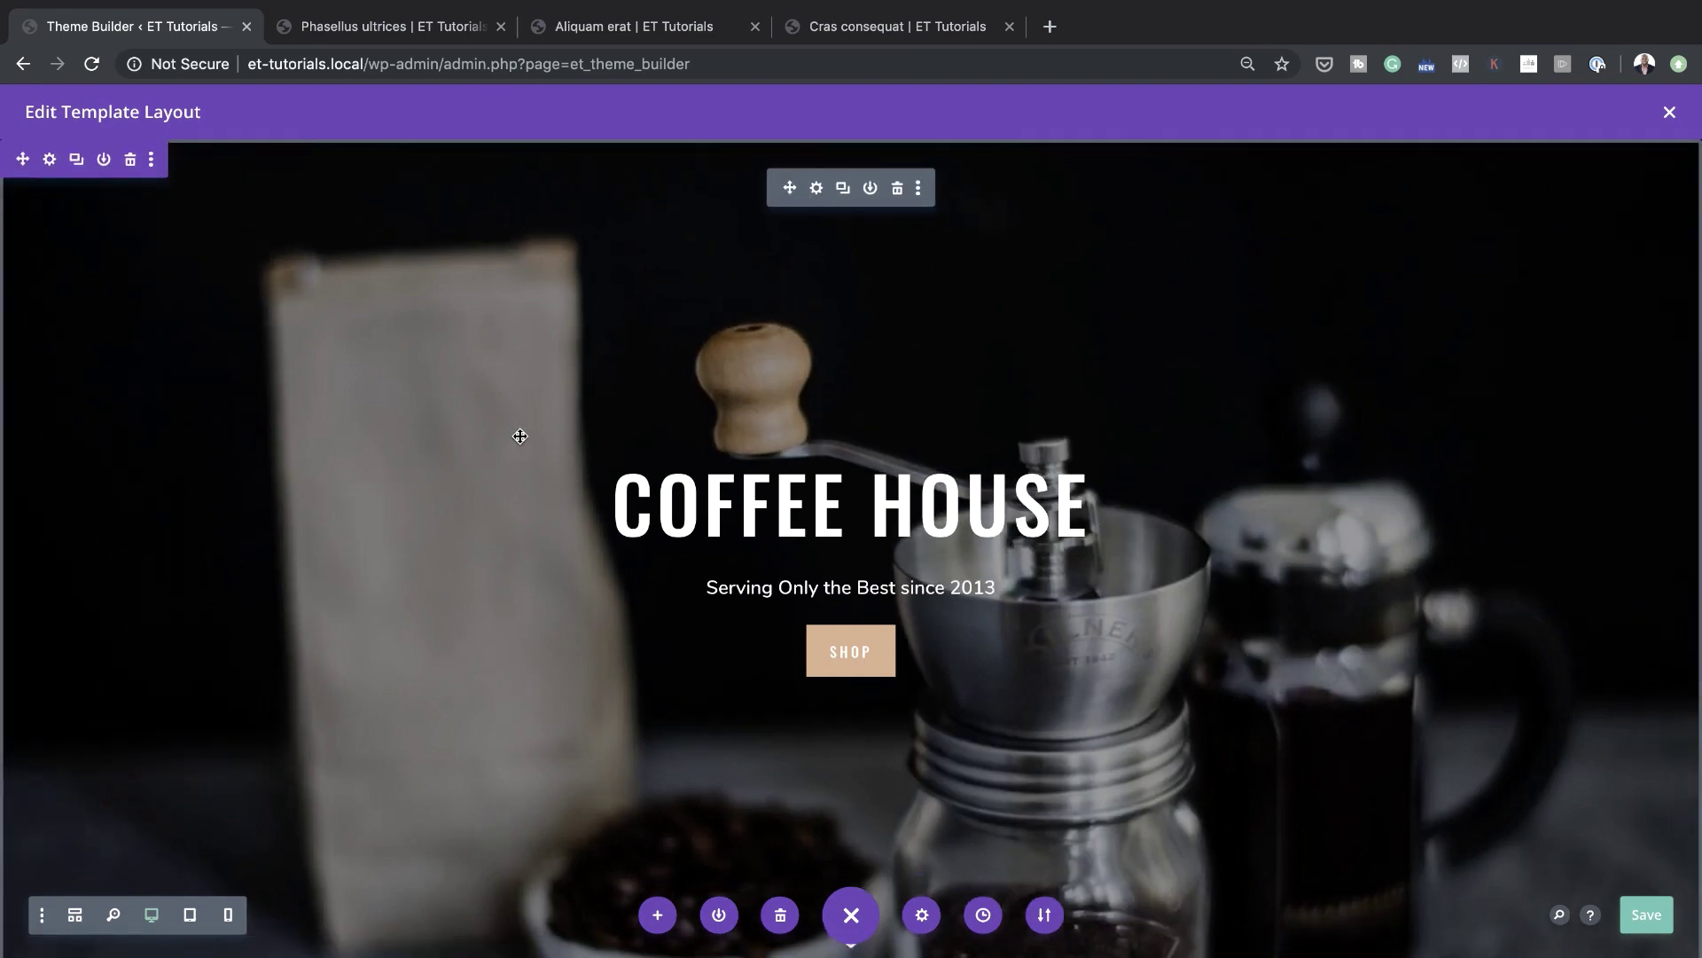
click(75, 921)
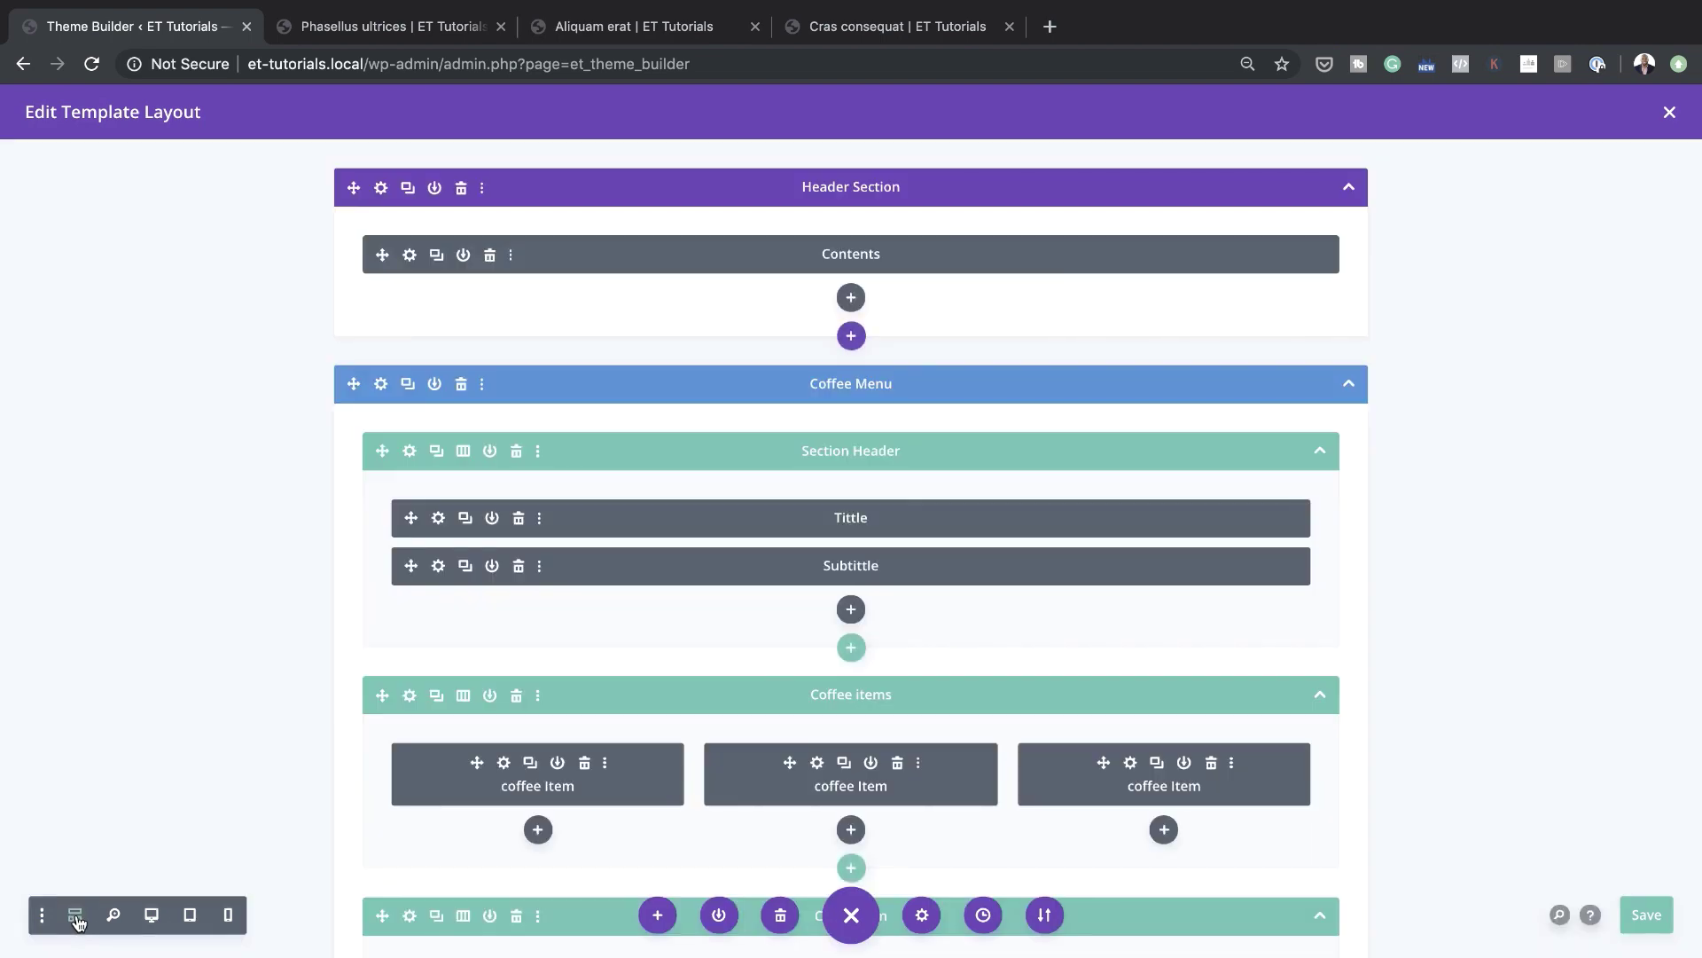
click(462, 190)
click(462, 189)
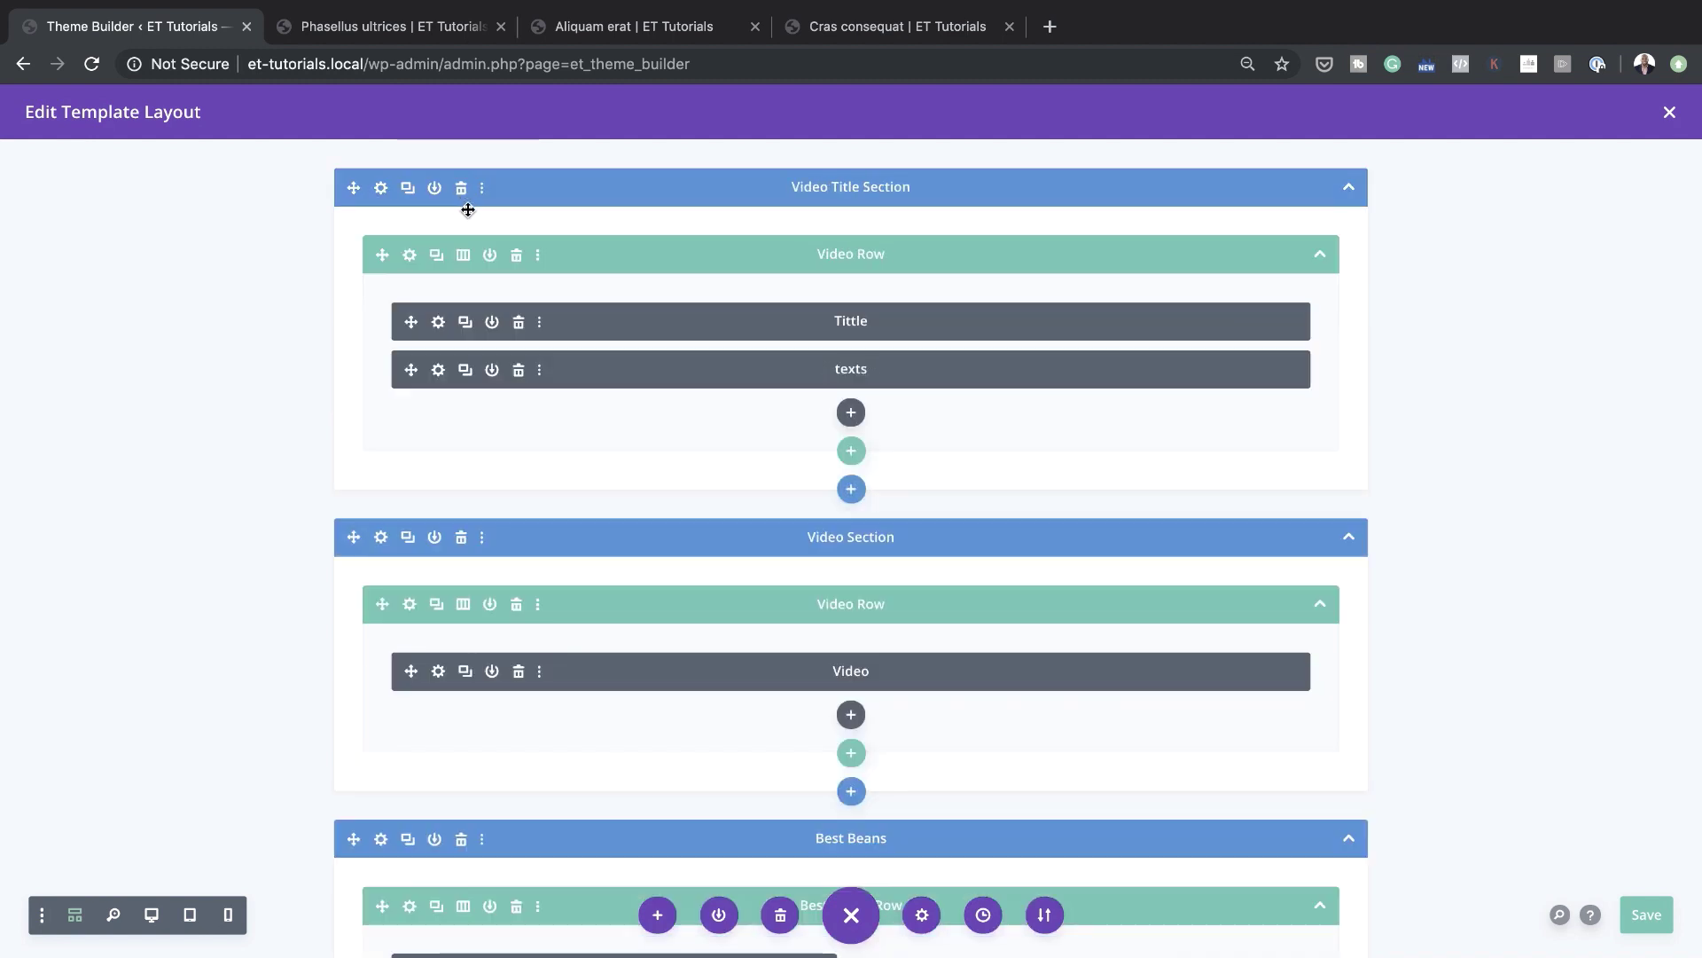
click(462, 189)
click(463, 190)
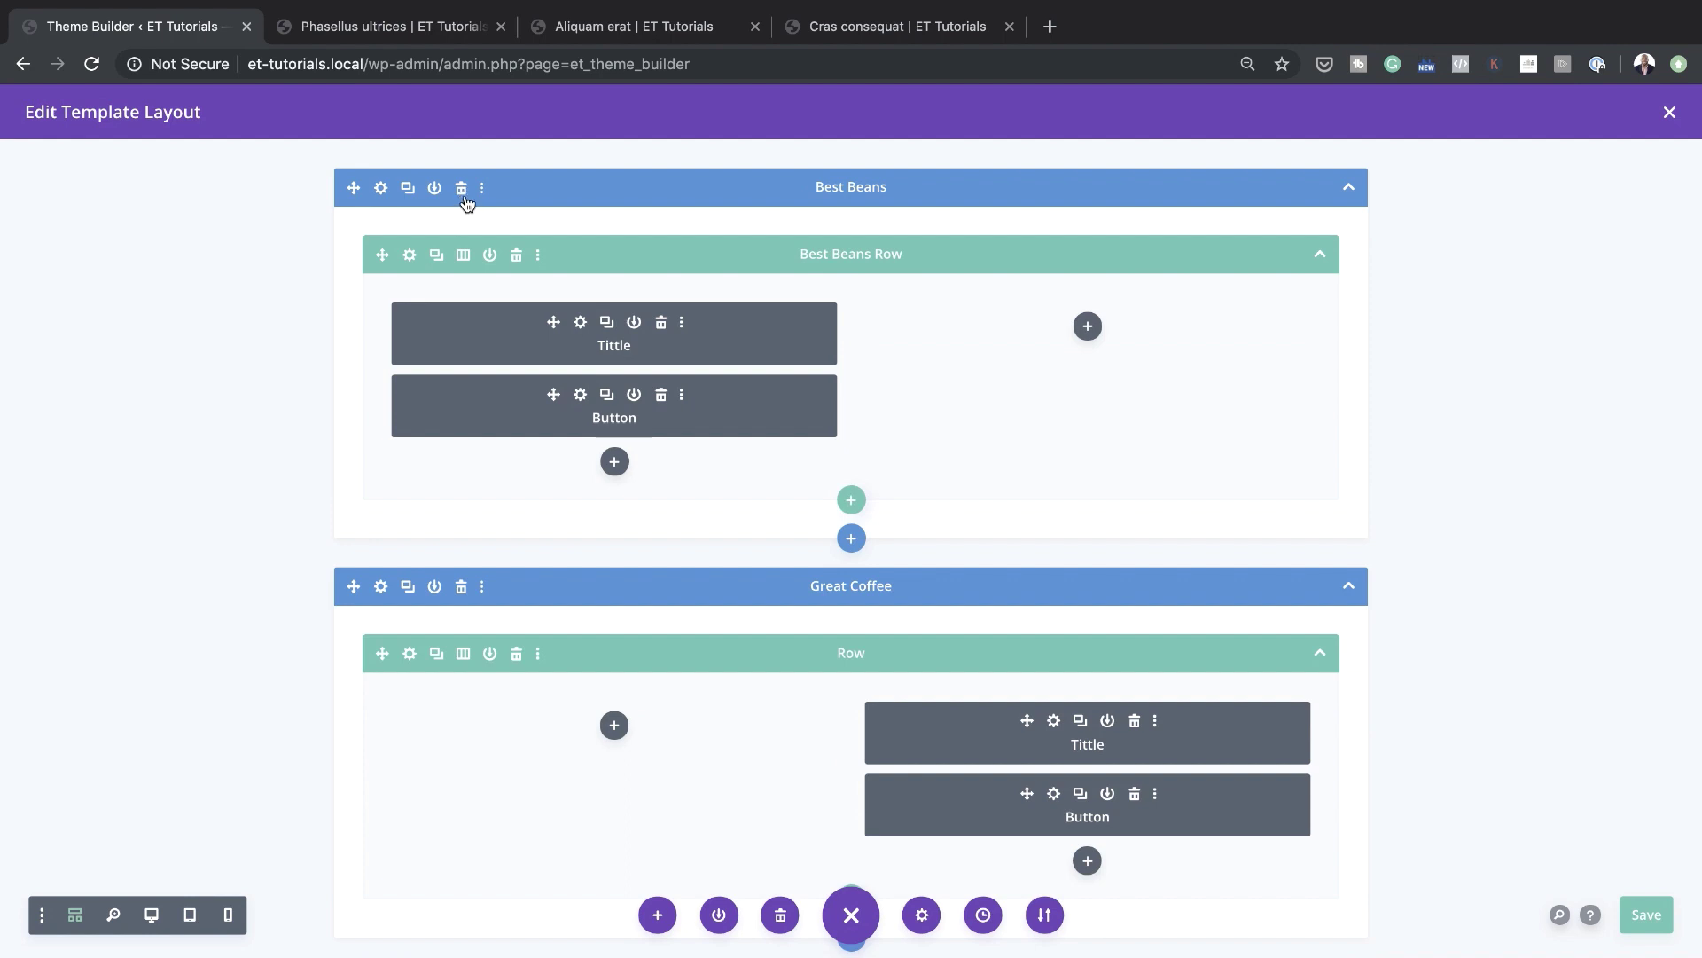
click(462, 189)
click(462, 189)
click(462, 189)
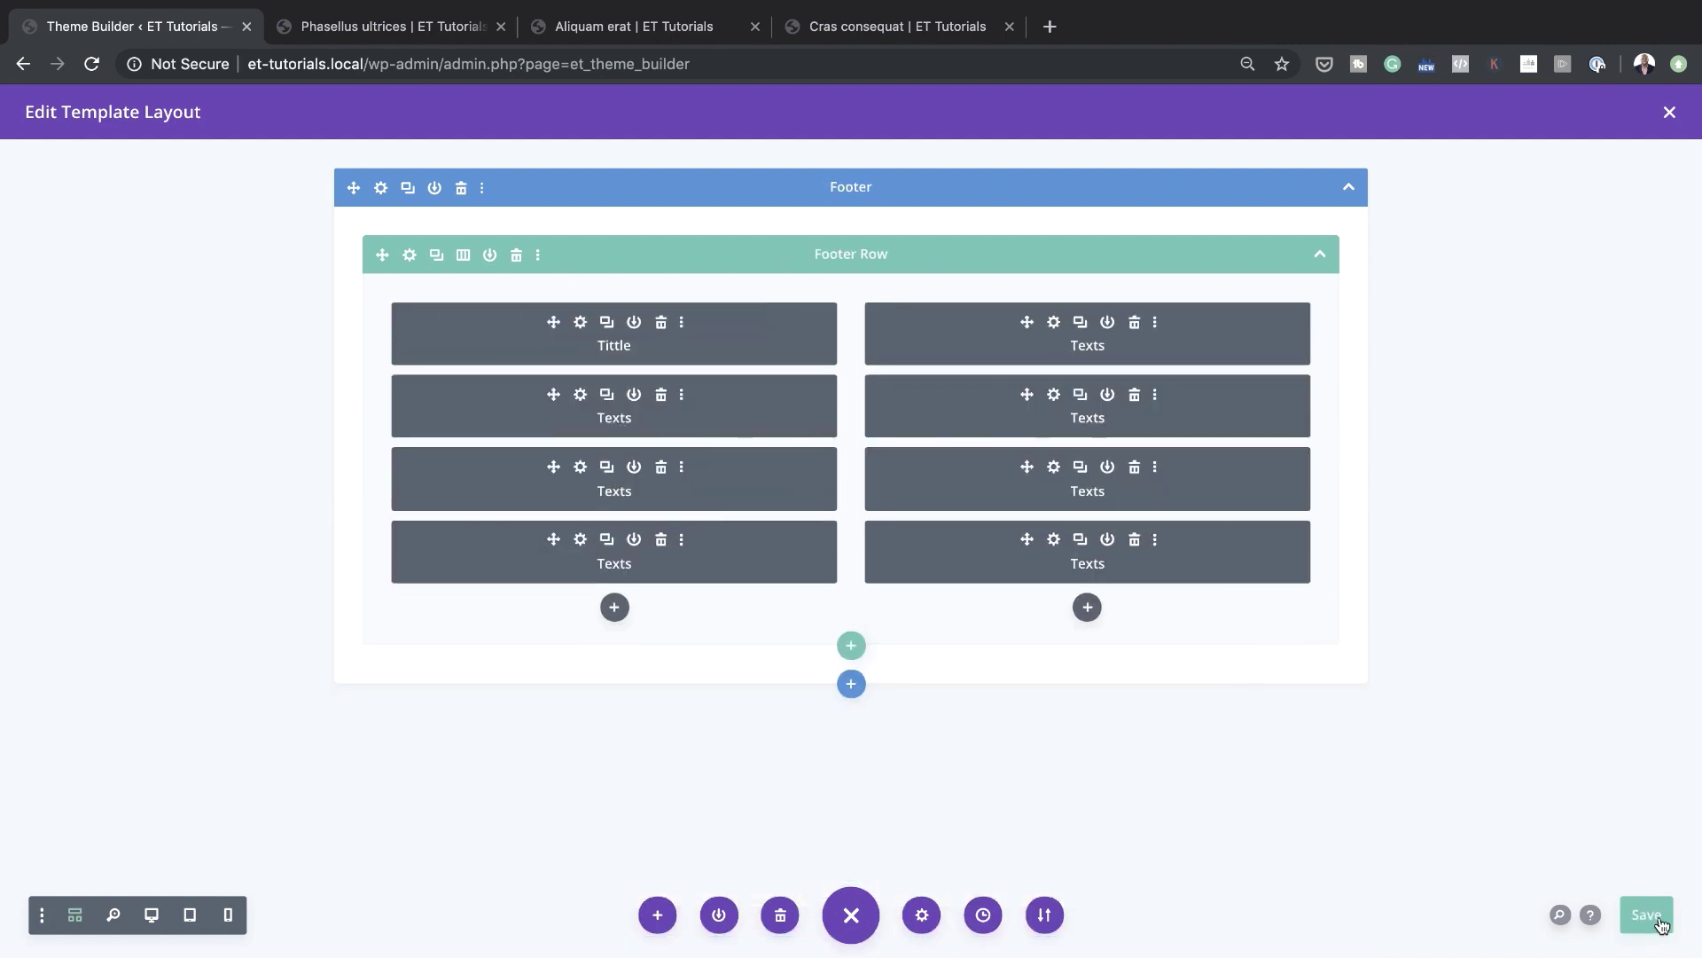
Save the footer layout, close its editor and save the Theme Builder changes
click(1646, 915)
click(1667, 110)
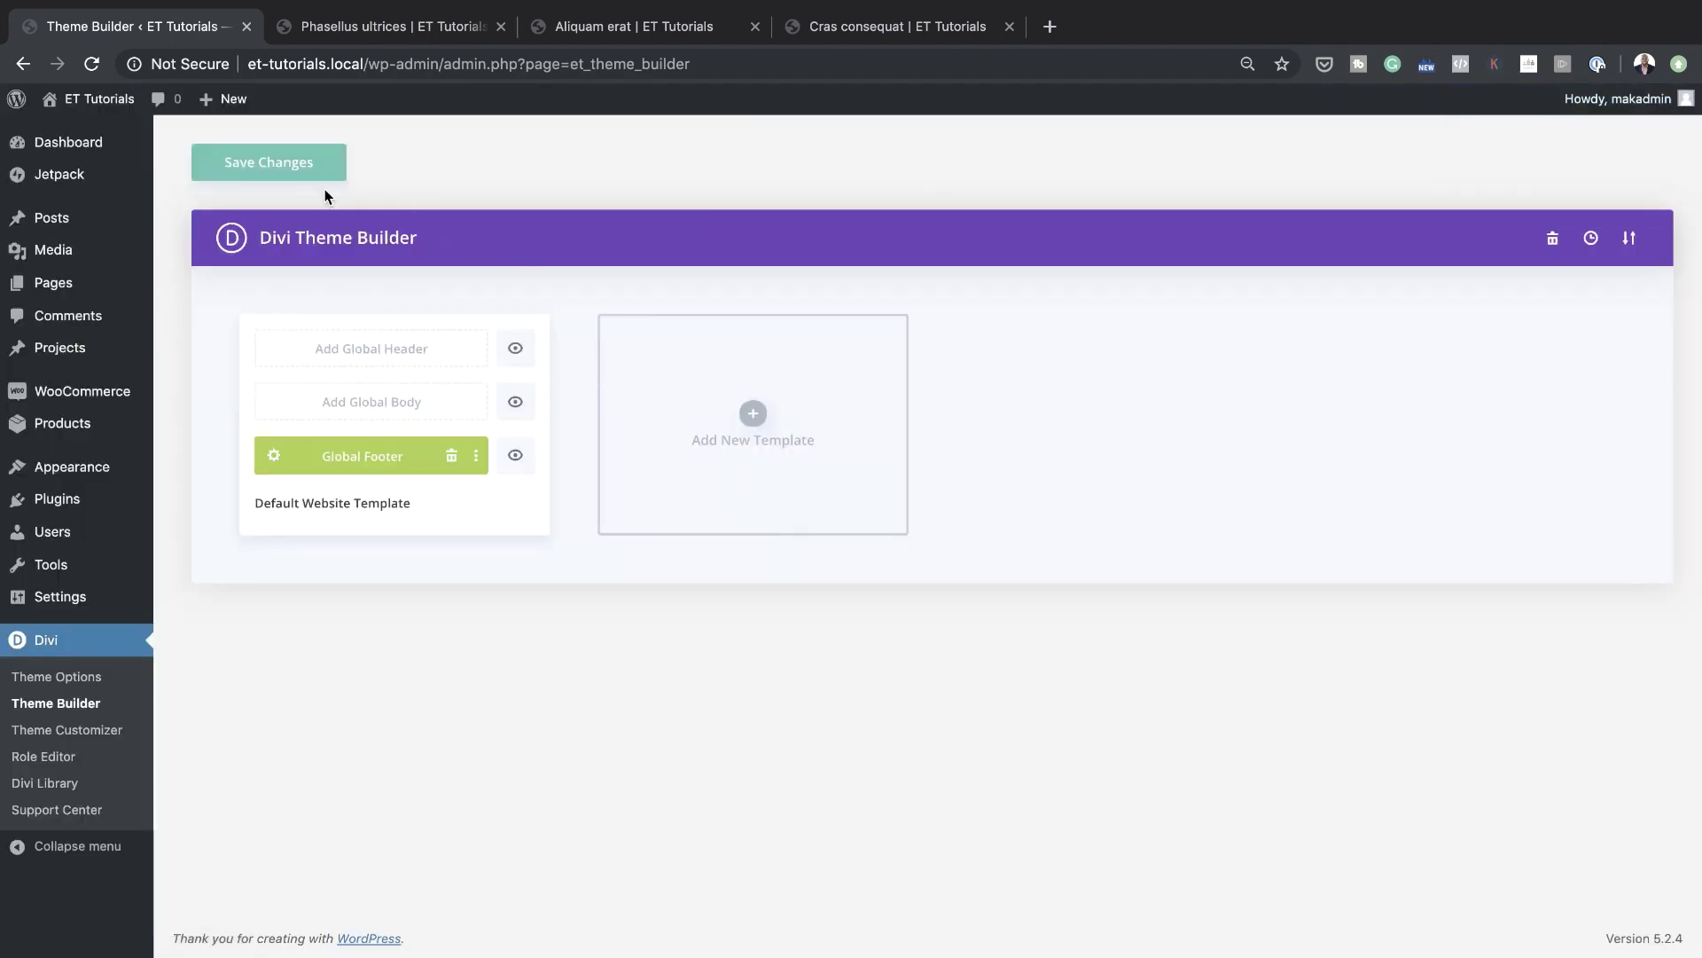
click(277, 173)
Reload the Phasellus ultrices product page and check its footer against the new global footer
click(426, 30)
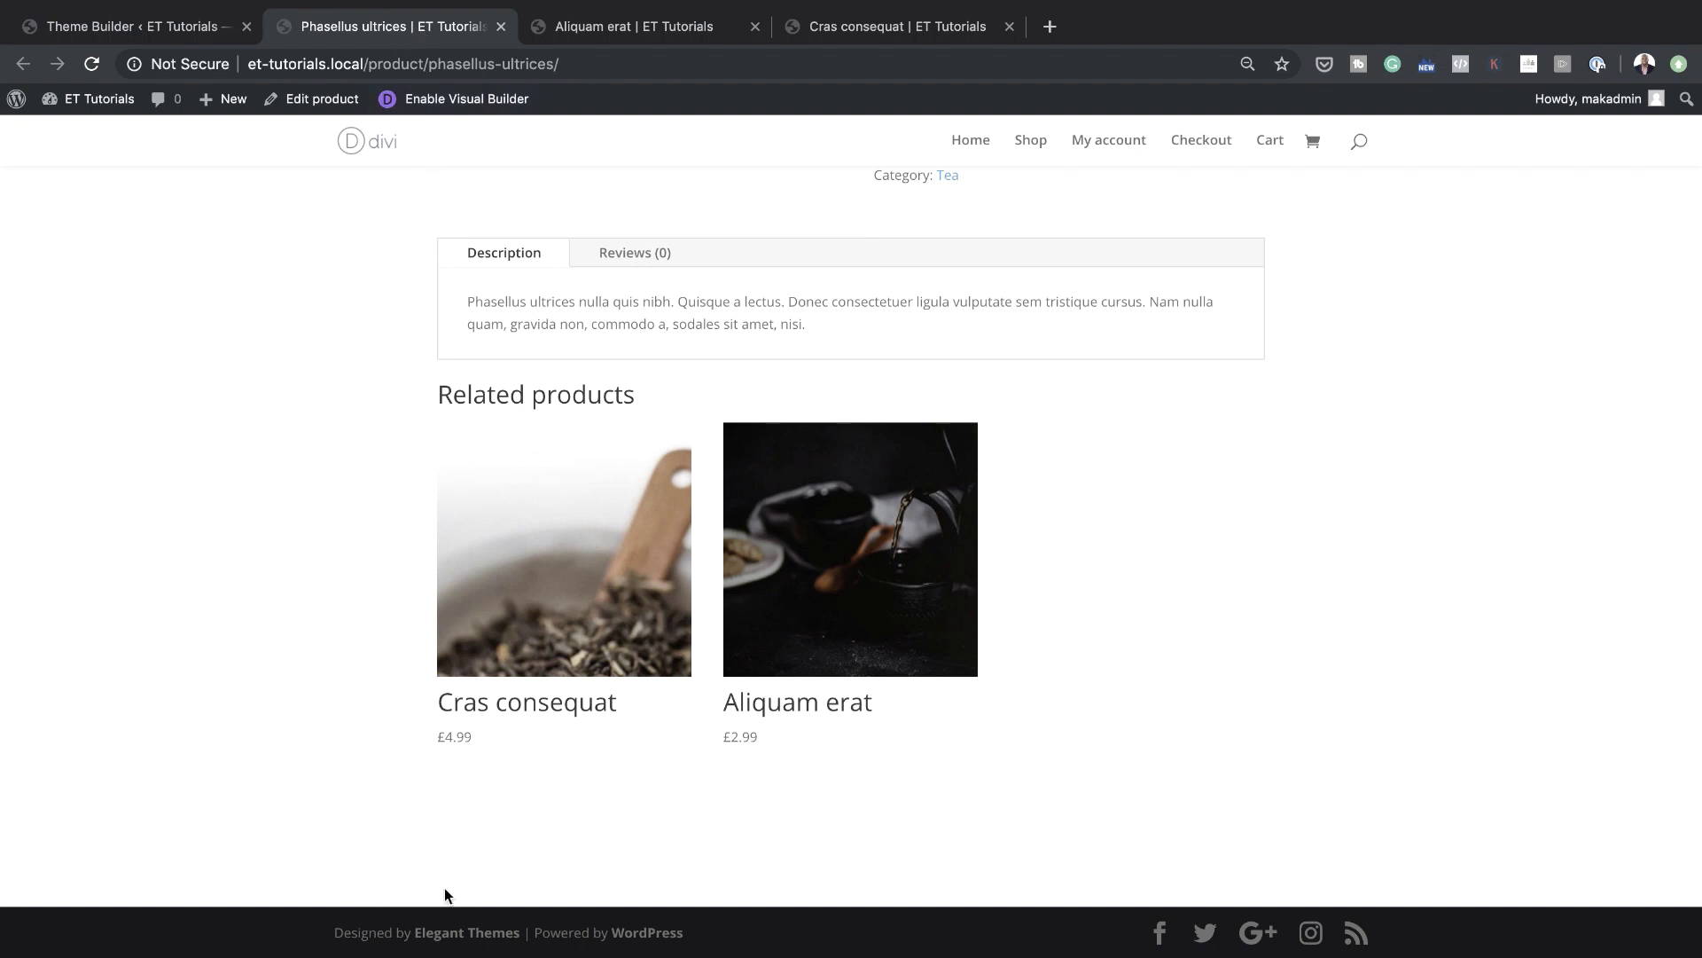
click(91, 64)
scroll(321, 581, down, 3)
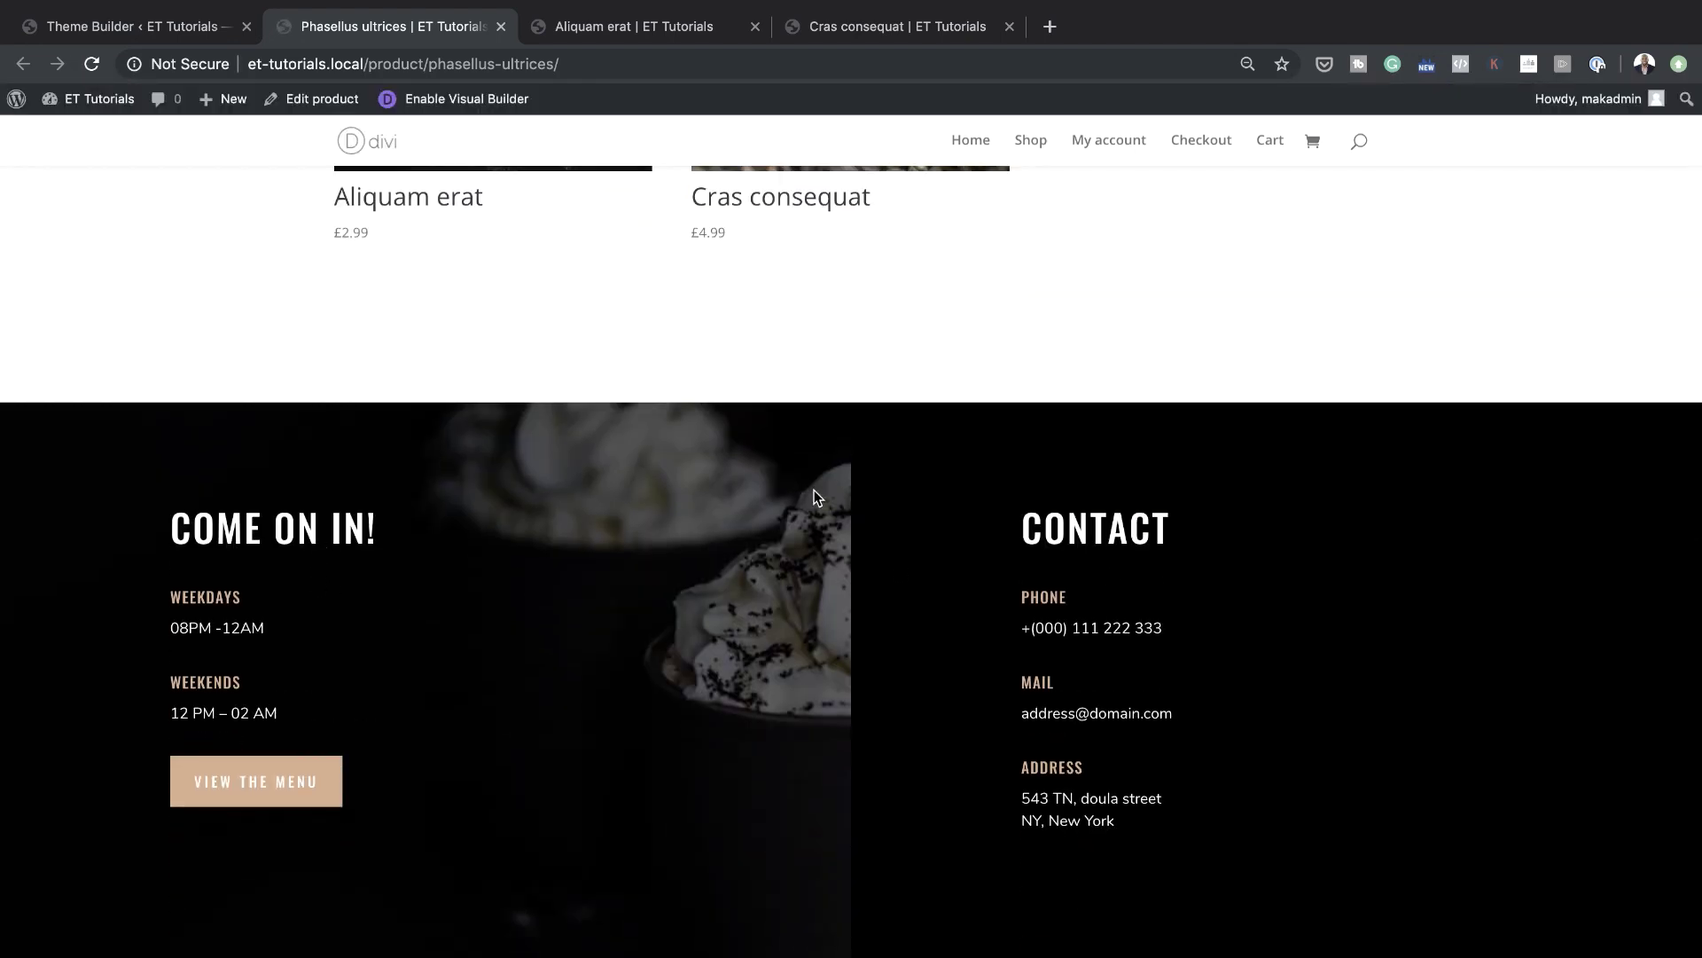
scroll(598, 519, up, 10)
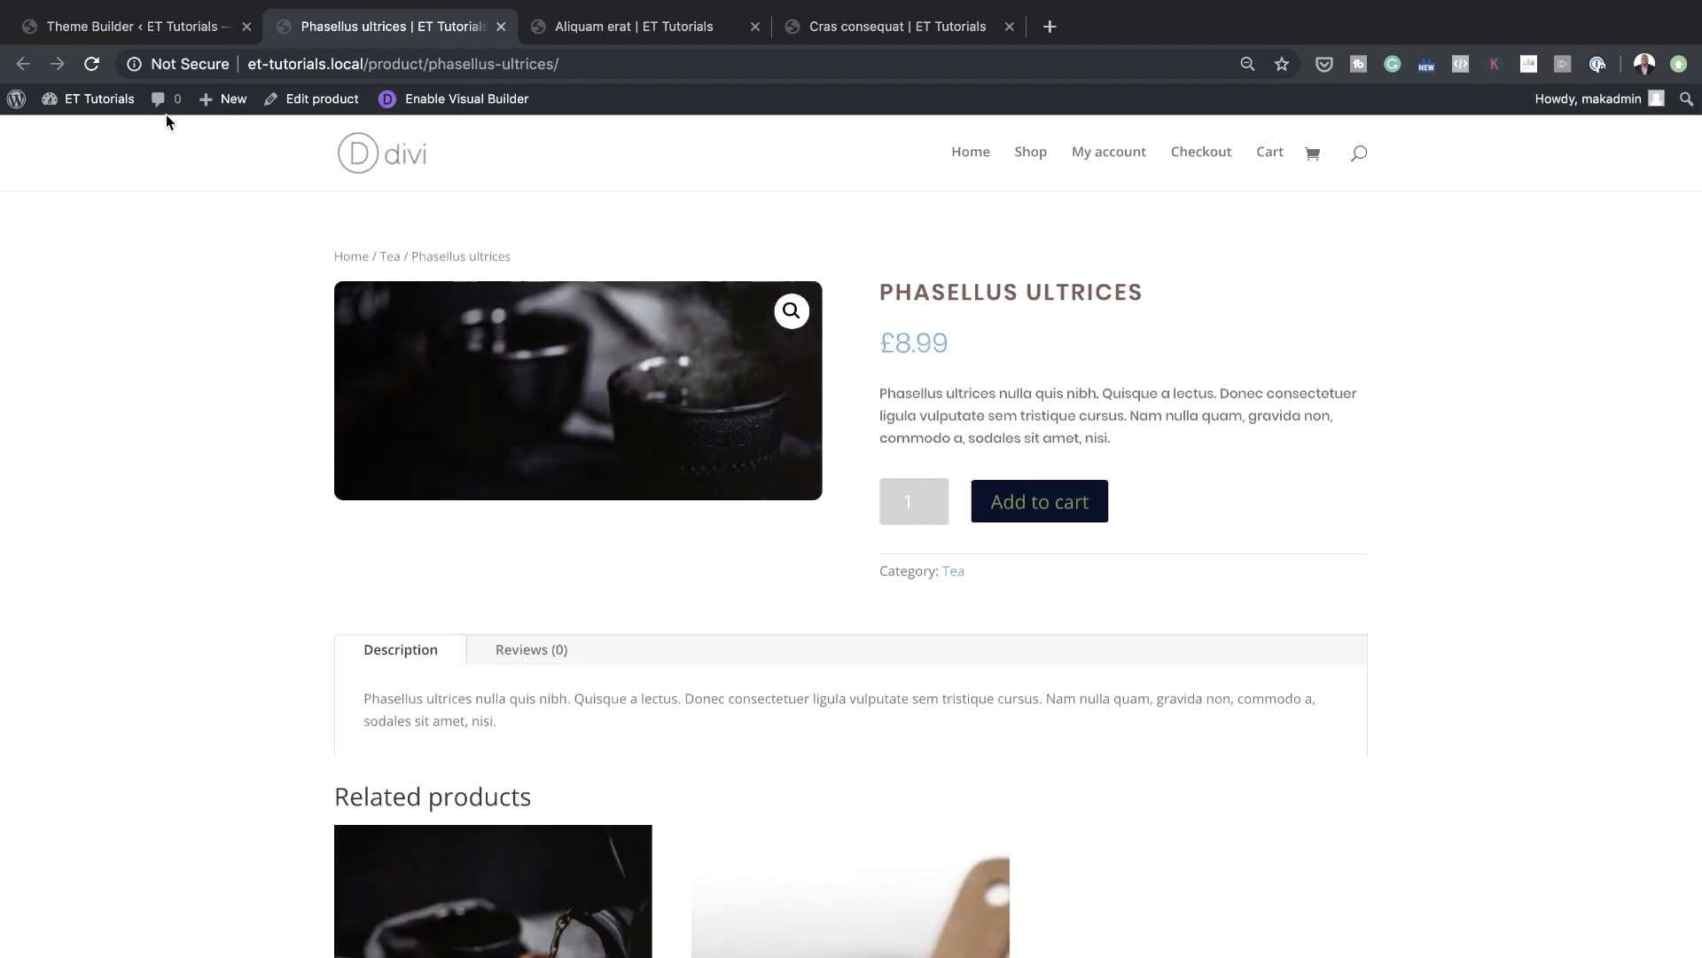
View Mak Page from the site's list of pages and check the footer at its end
mouse_move(93, 101)
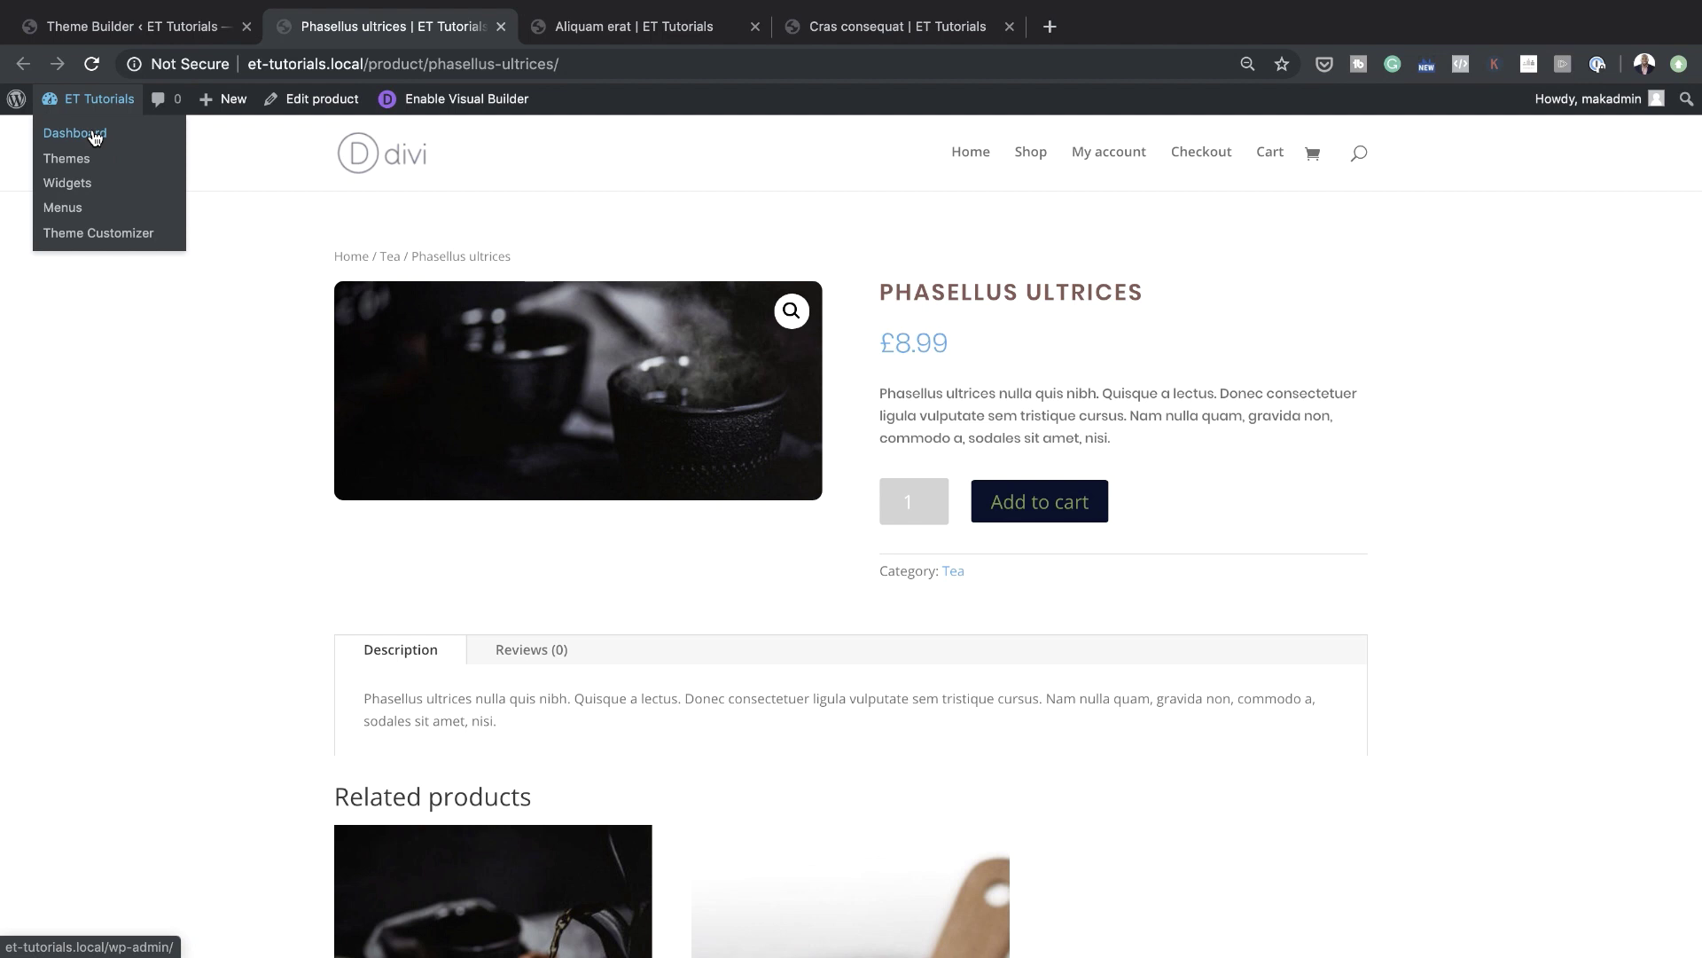
click(95, 134)
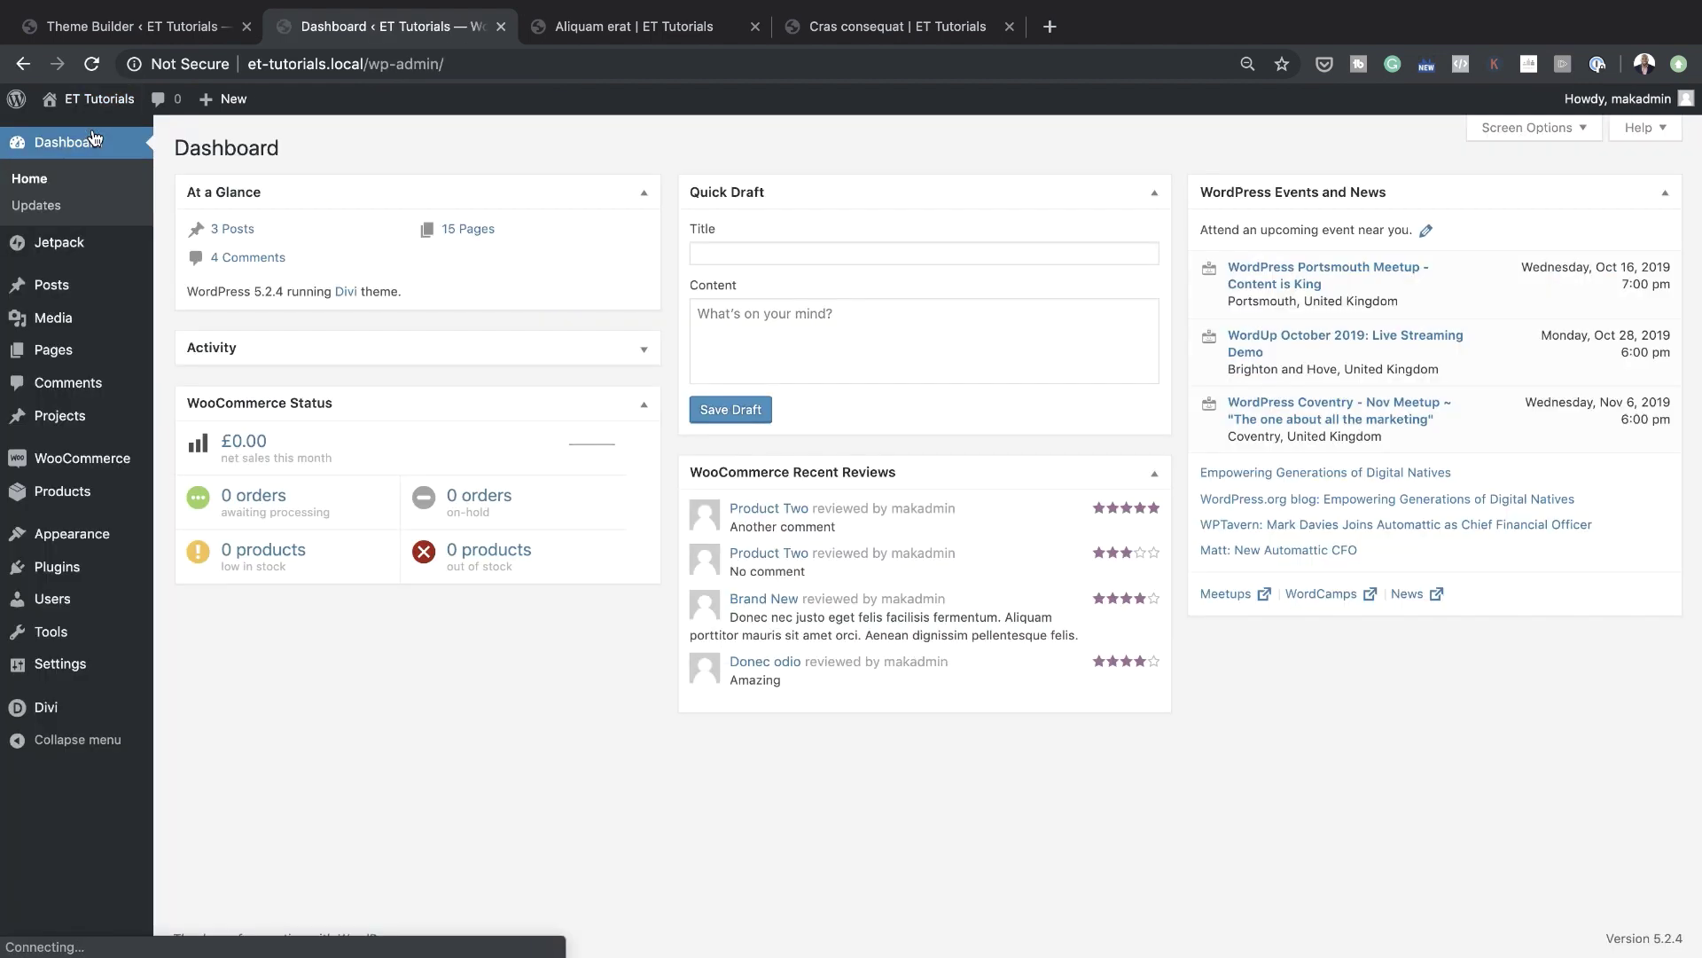
mouse_move(109, 552)
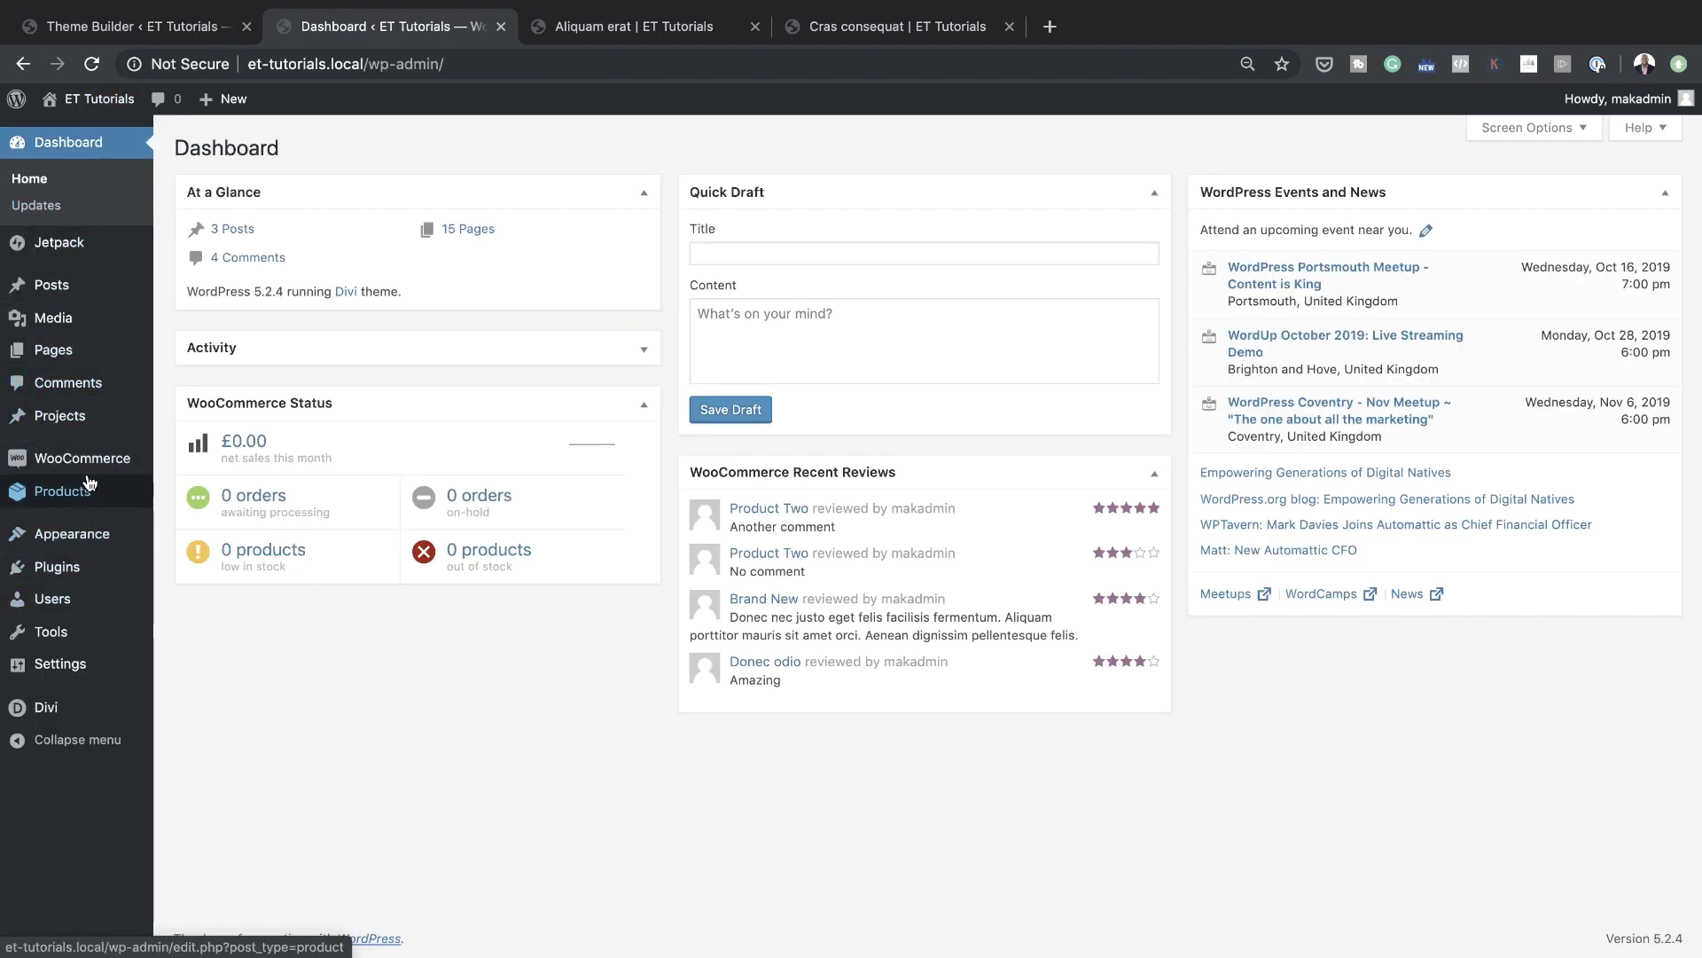
click(216, 356)
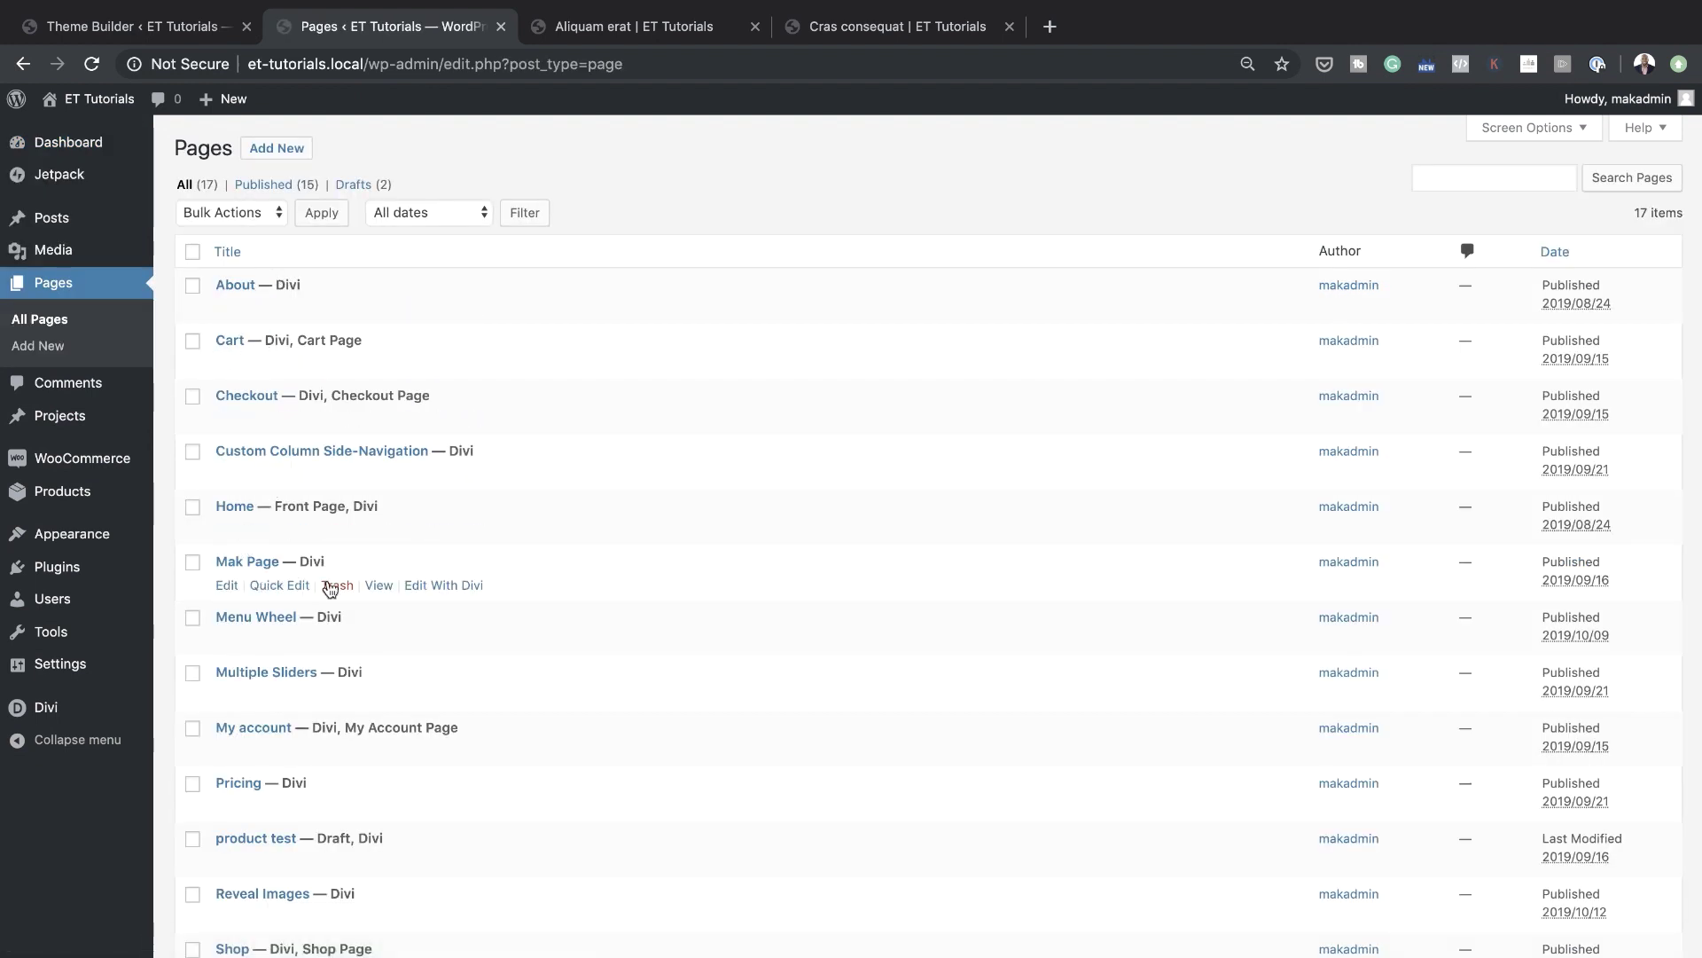
click(379, 586)
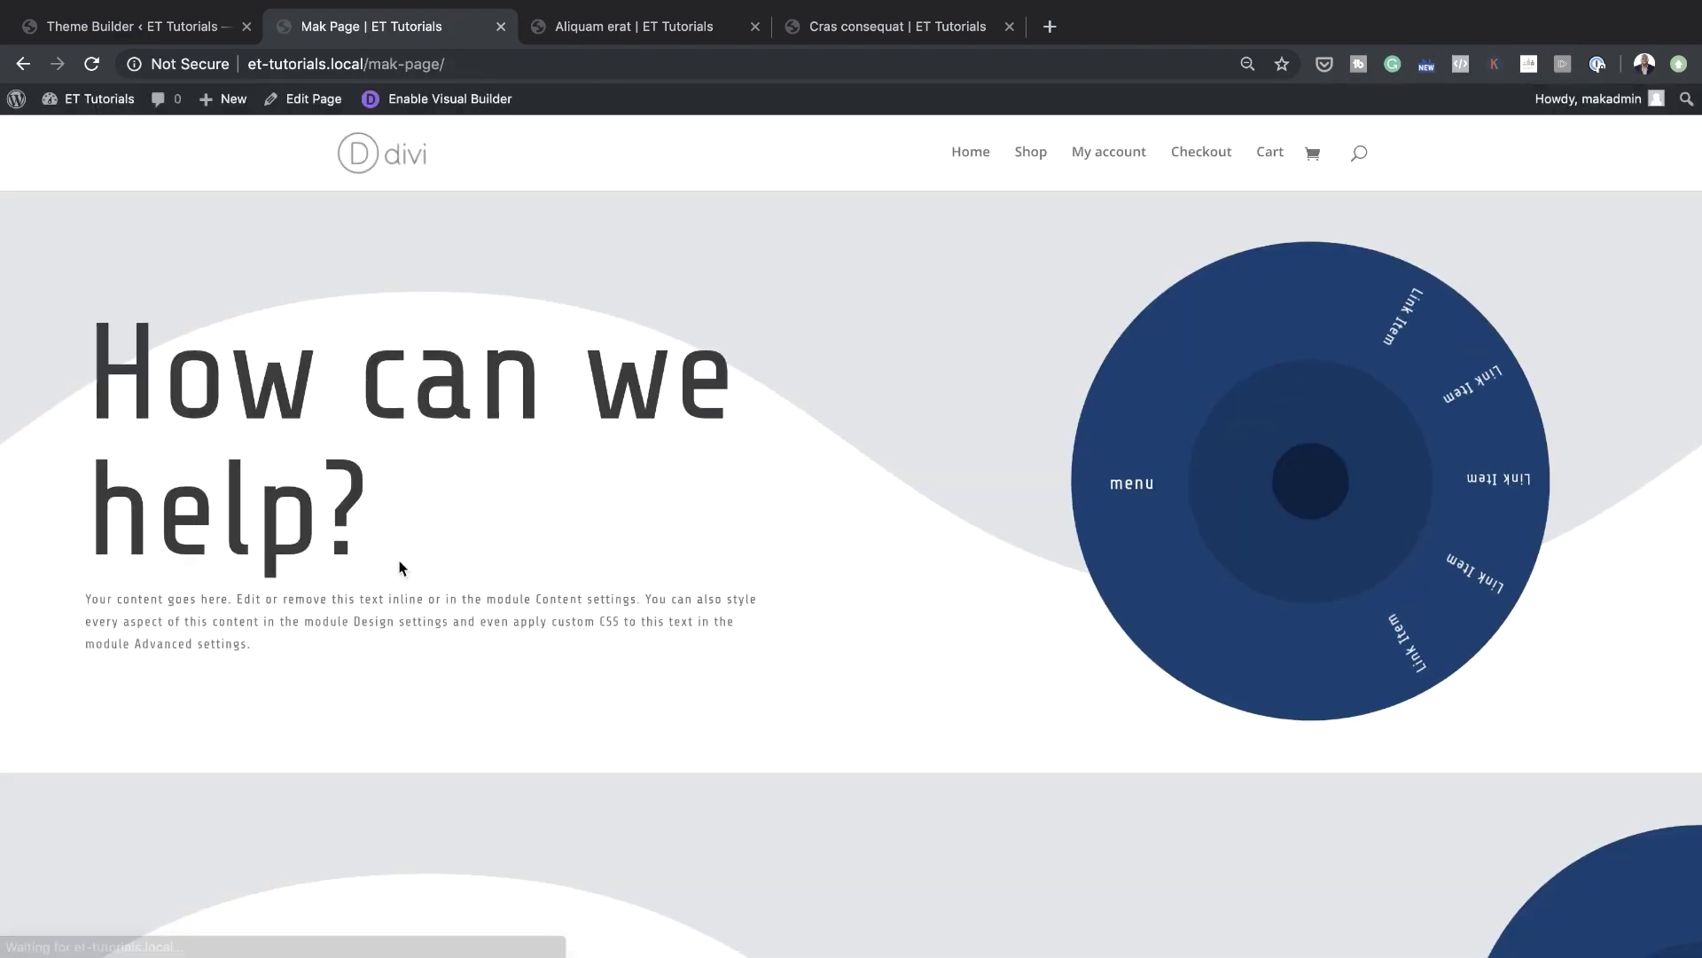
scroll(846, 429, down, 5)
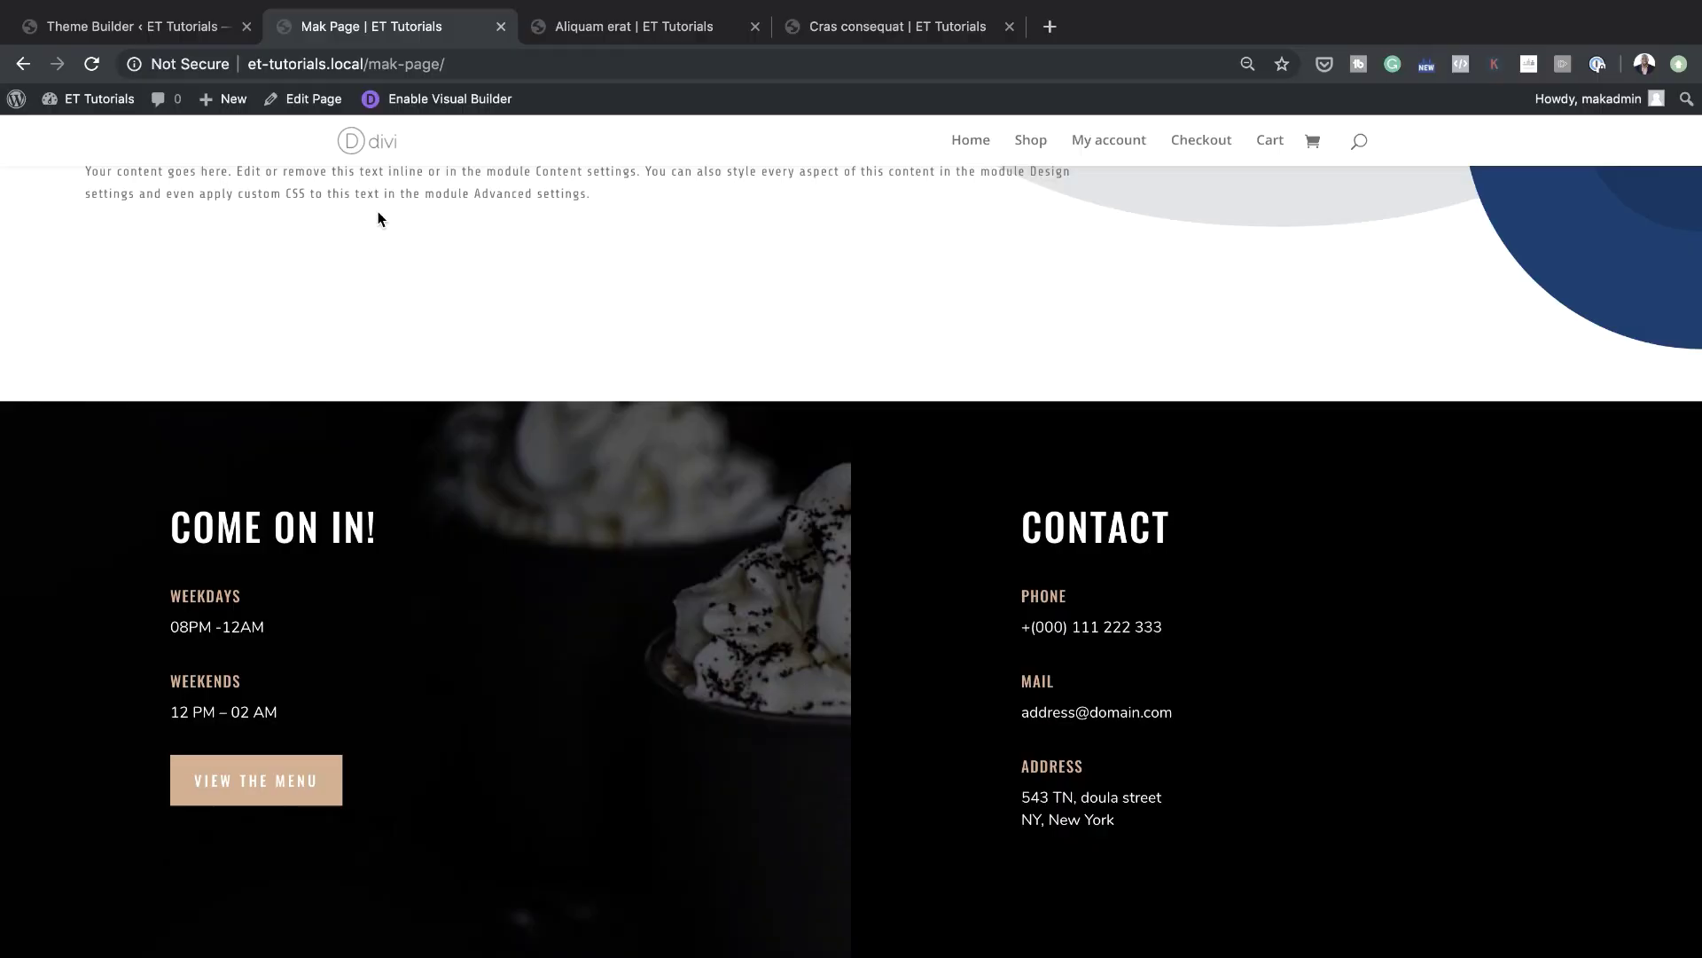
Return to the Theme Builder, disable the Global Footer on the Default Website Template and enable it again
click(188, 29)
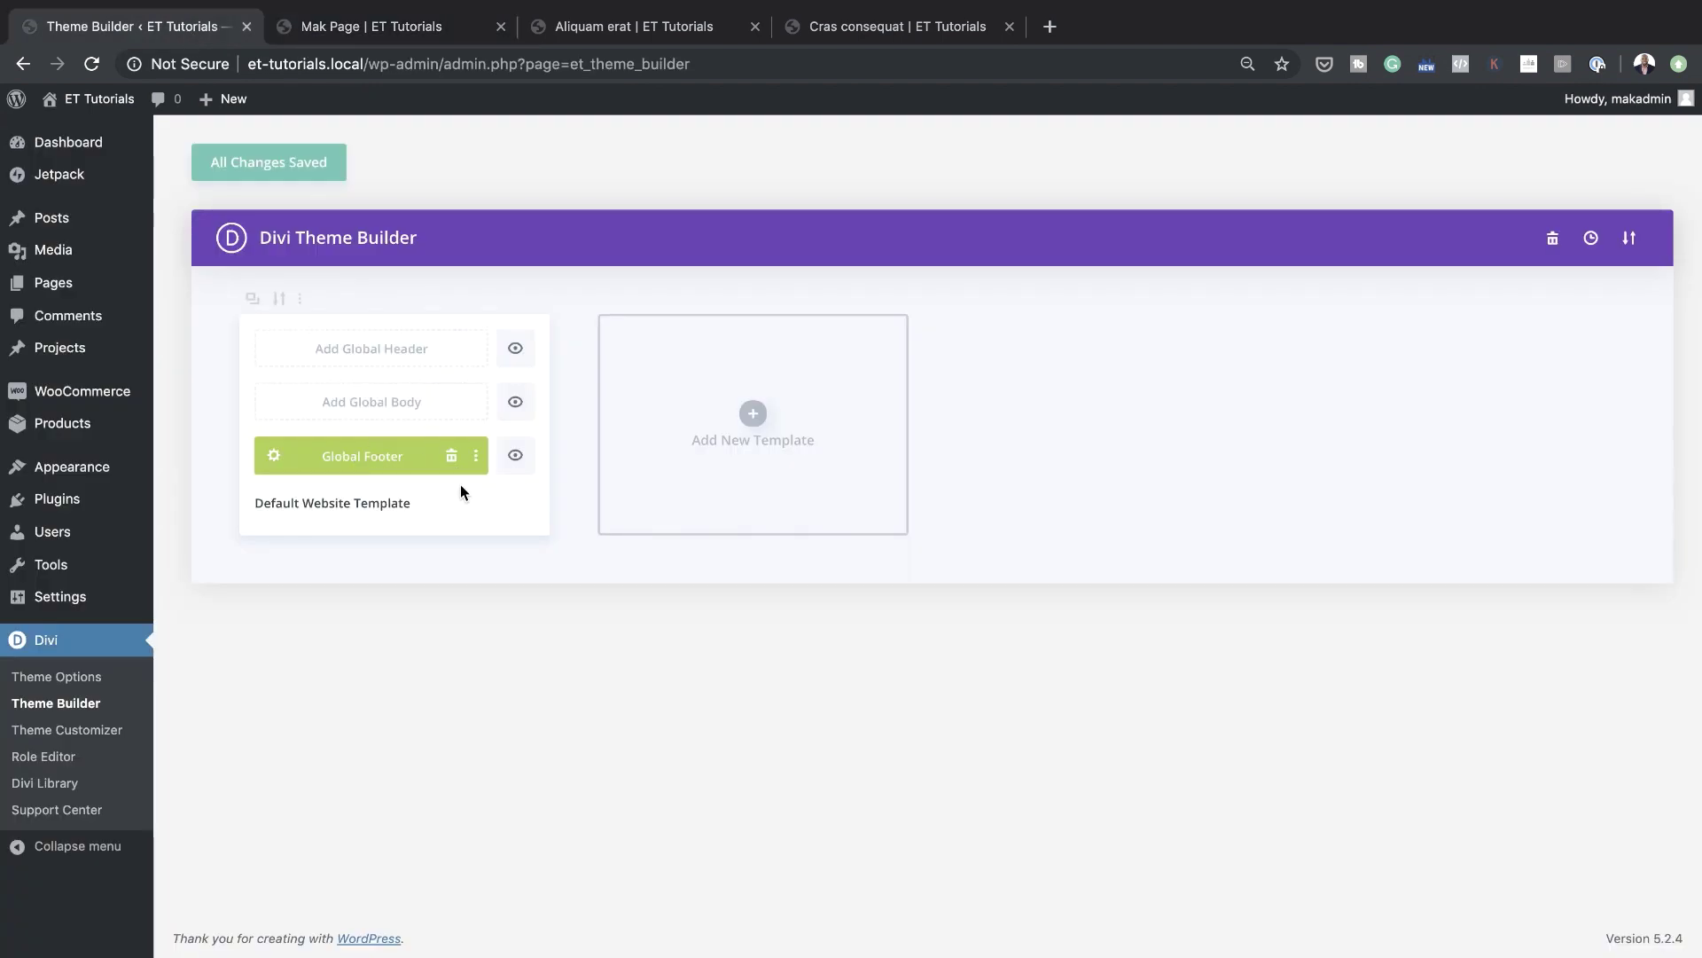
click(517, 458)
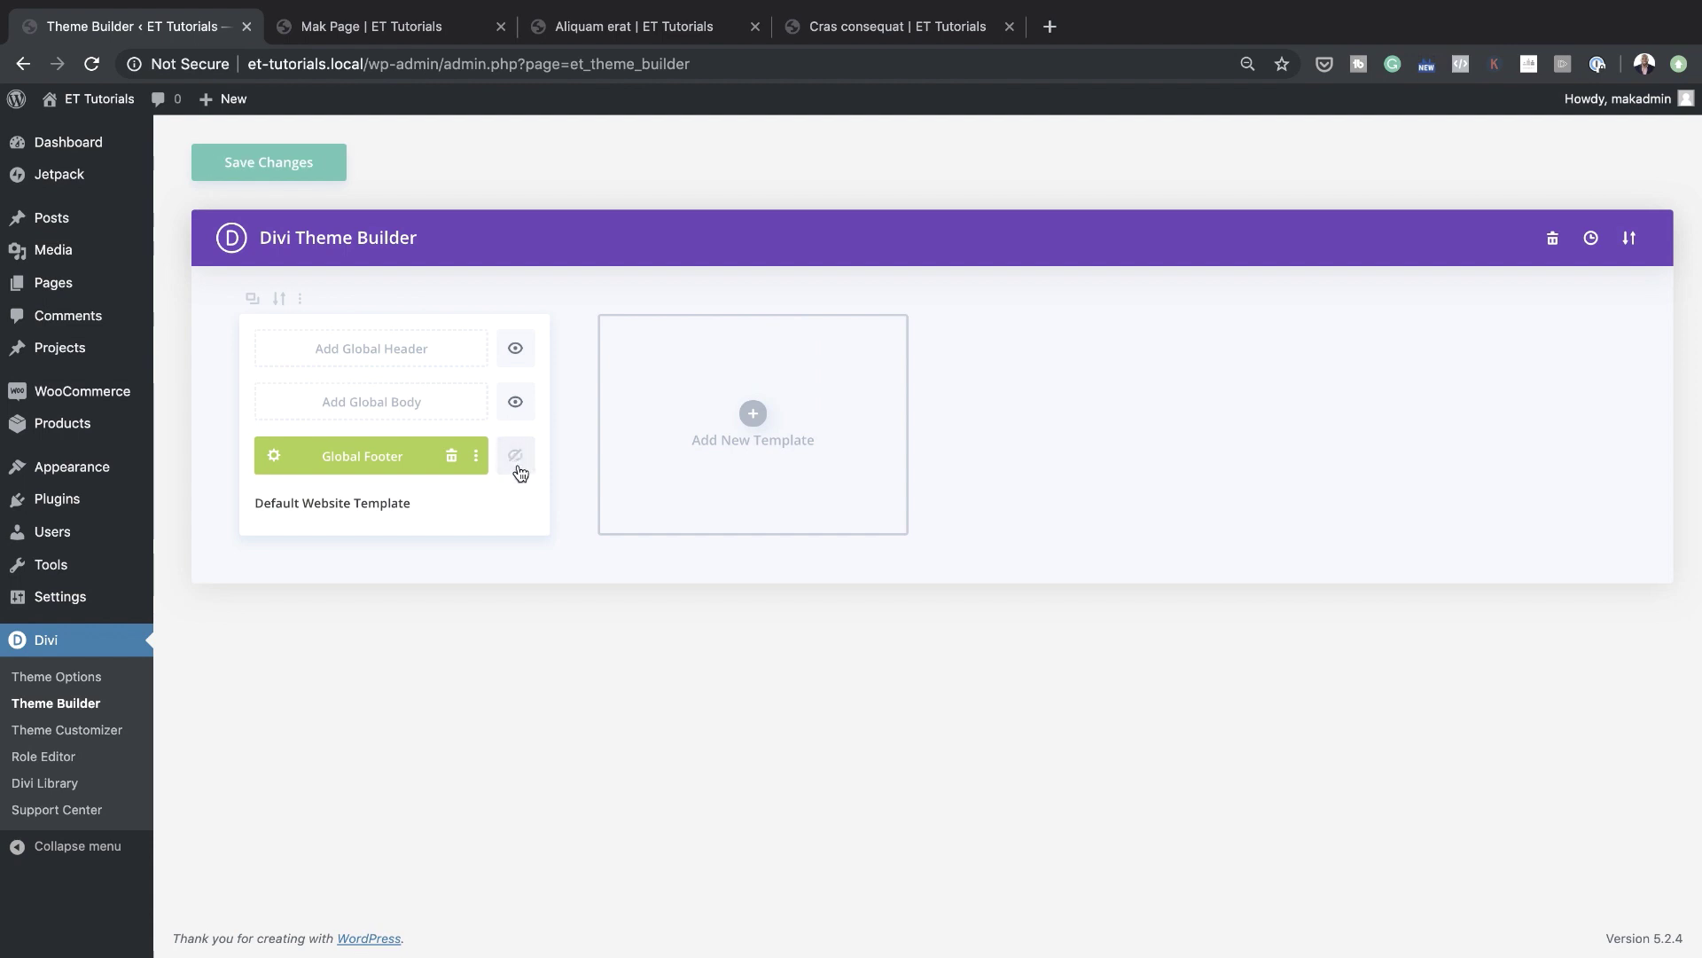
click(518, 459)
Start a new template and examine its Use On and Exclude From assignment options, from pages and posts through to WooCommerce and products
click(750, 422)
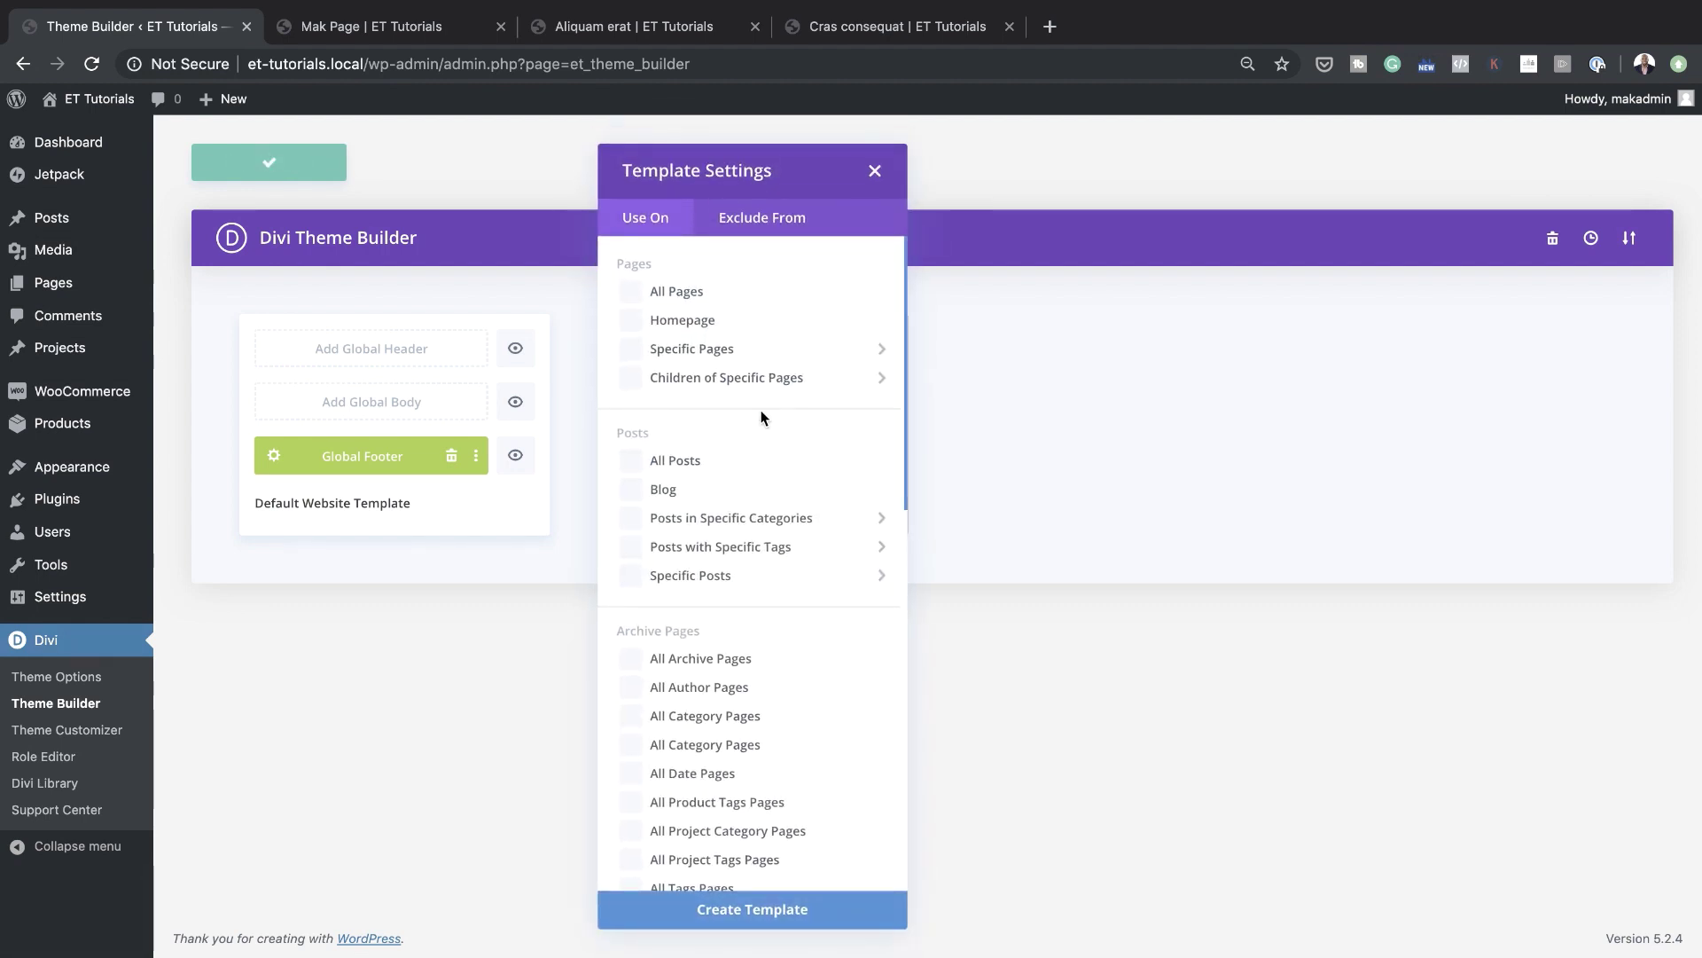
click(784, 225)
click(641, 220)
mouse_move(630, 354)
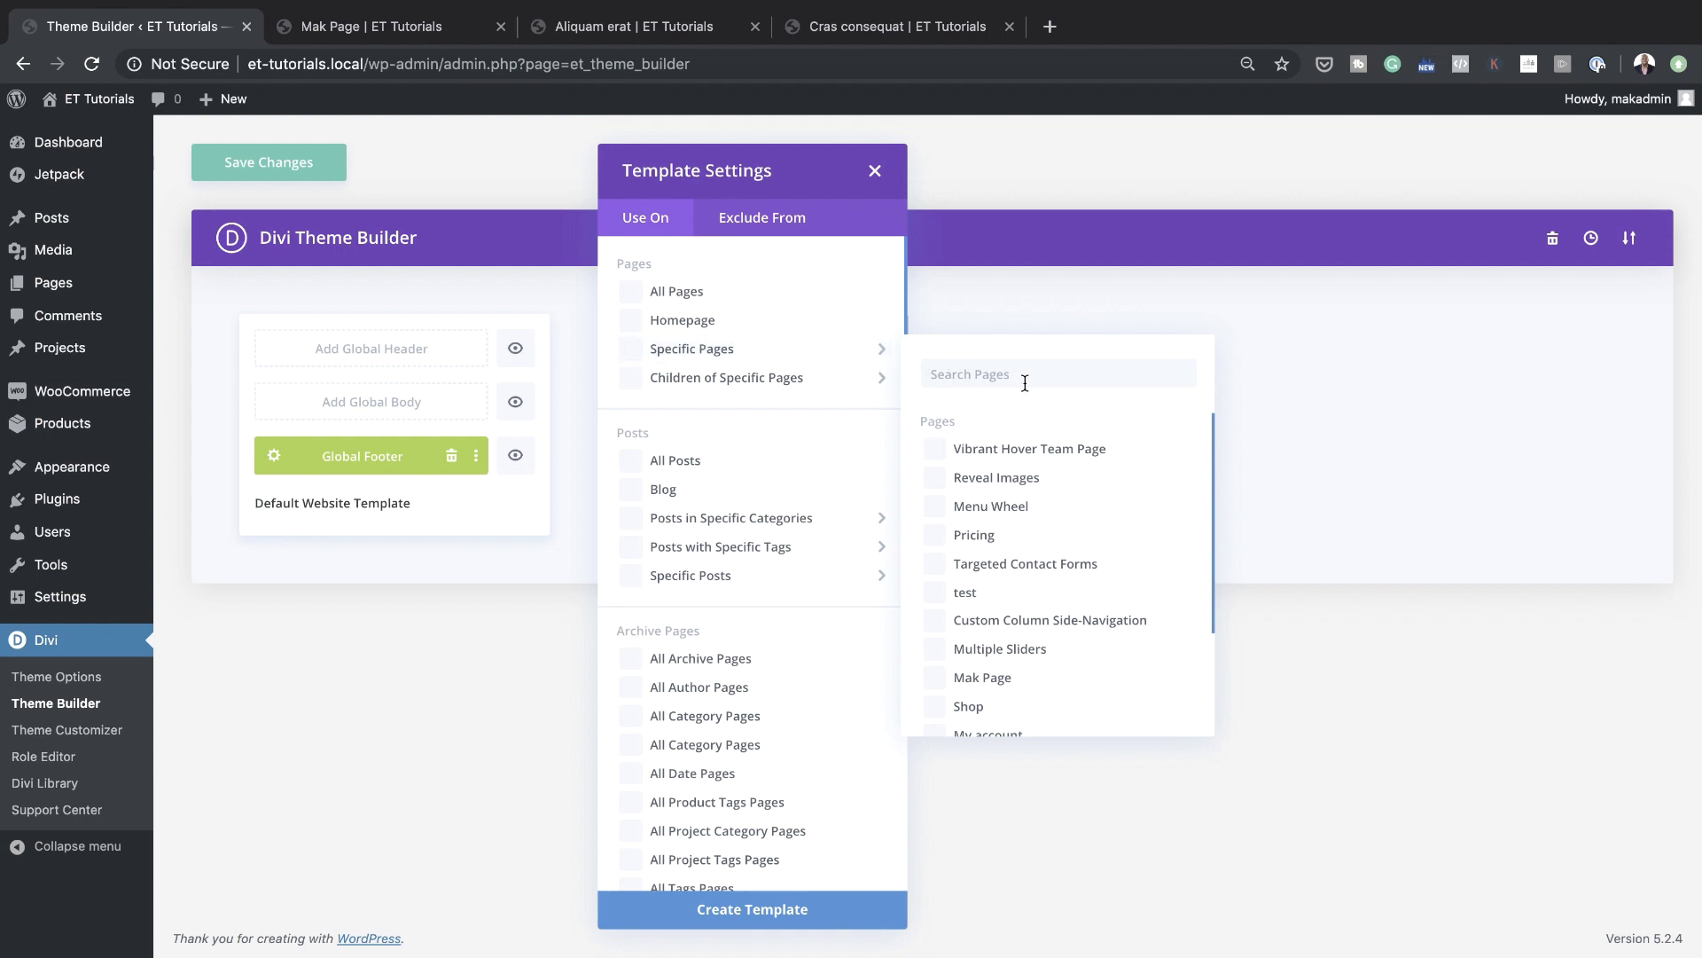
scroll(1049, 588, down, 3)
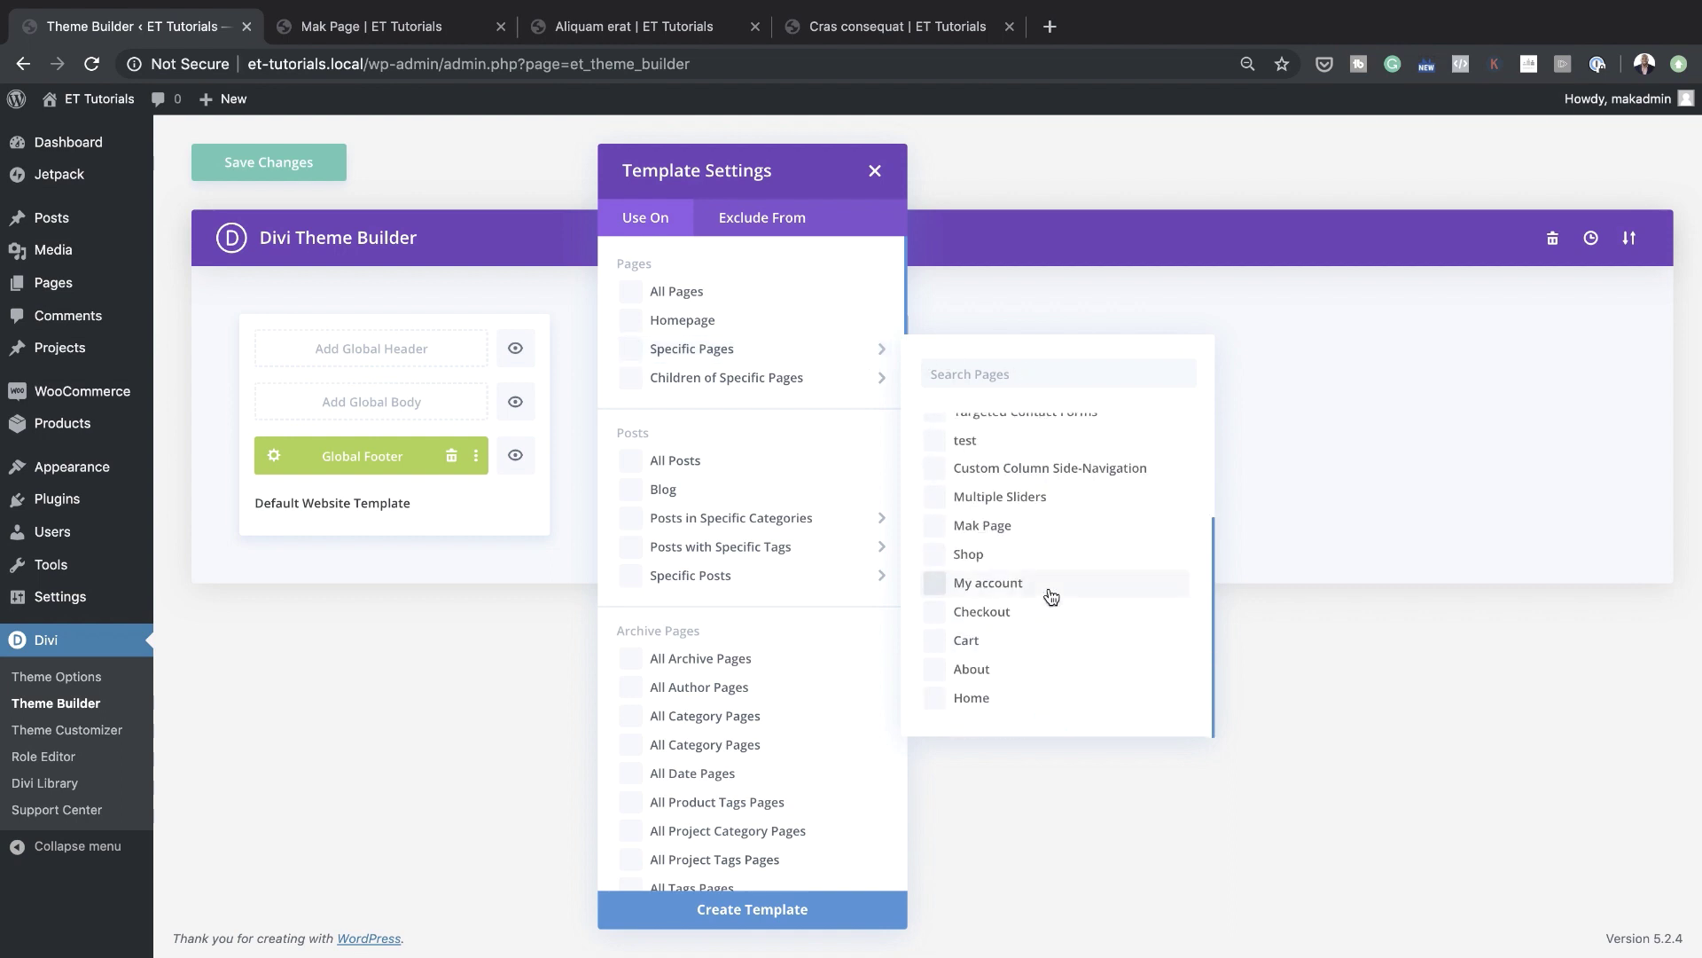
mouse_move(645, 383)
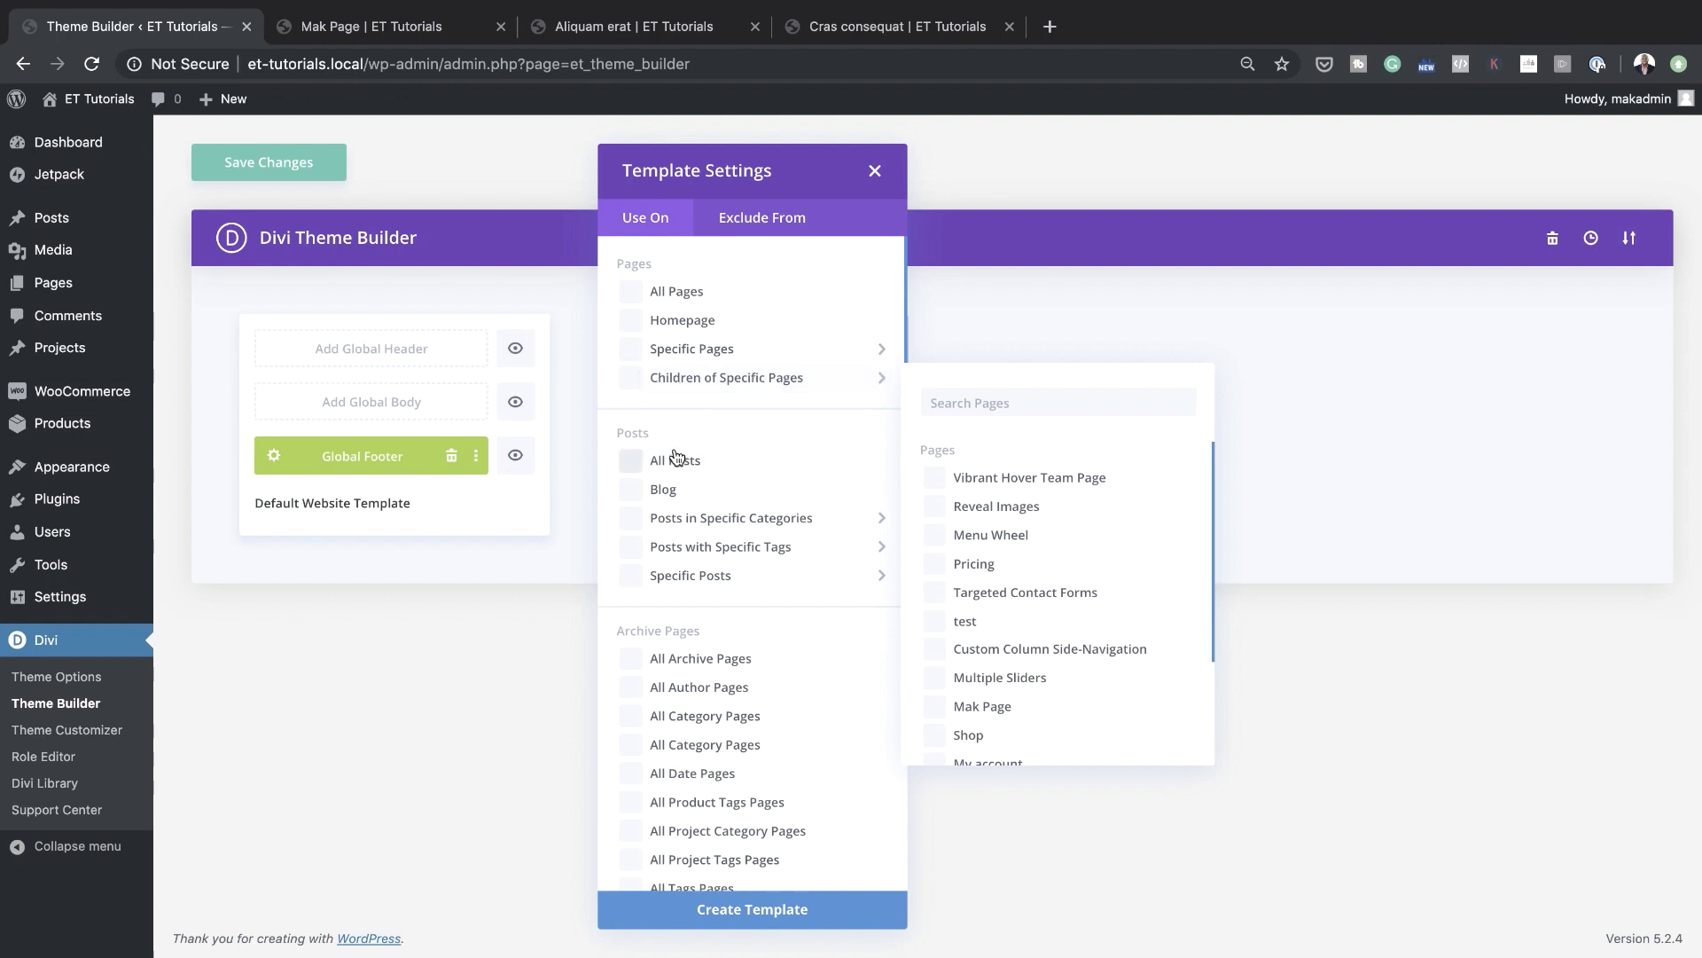
click(629, 463)
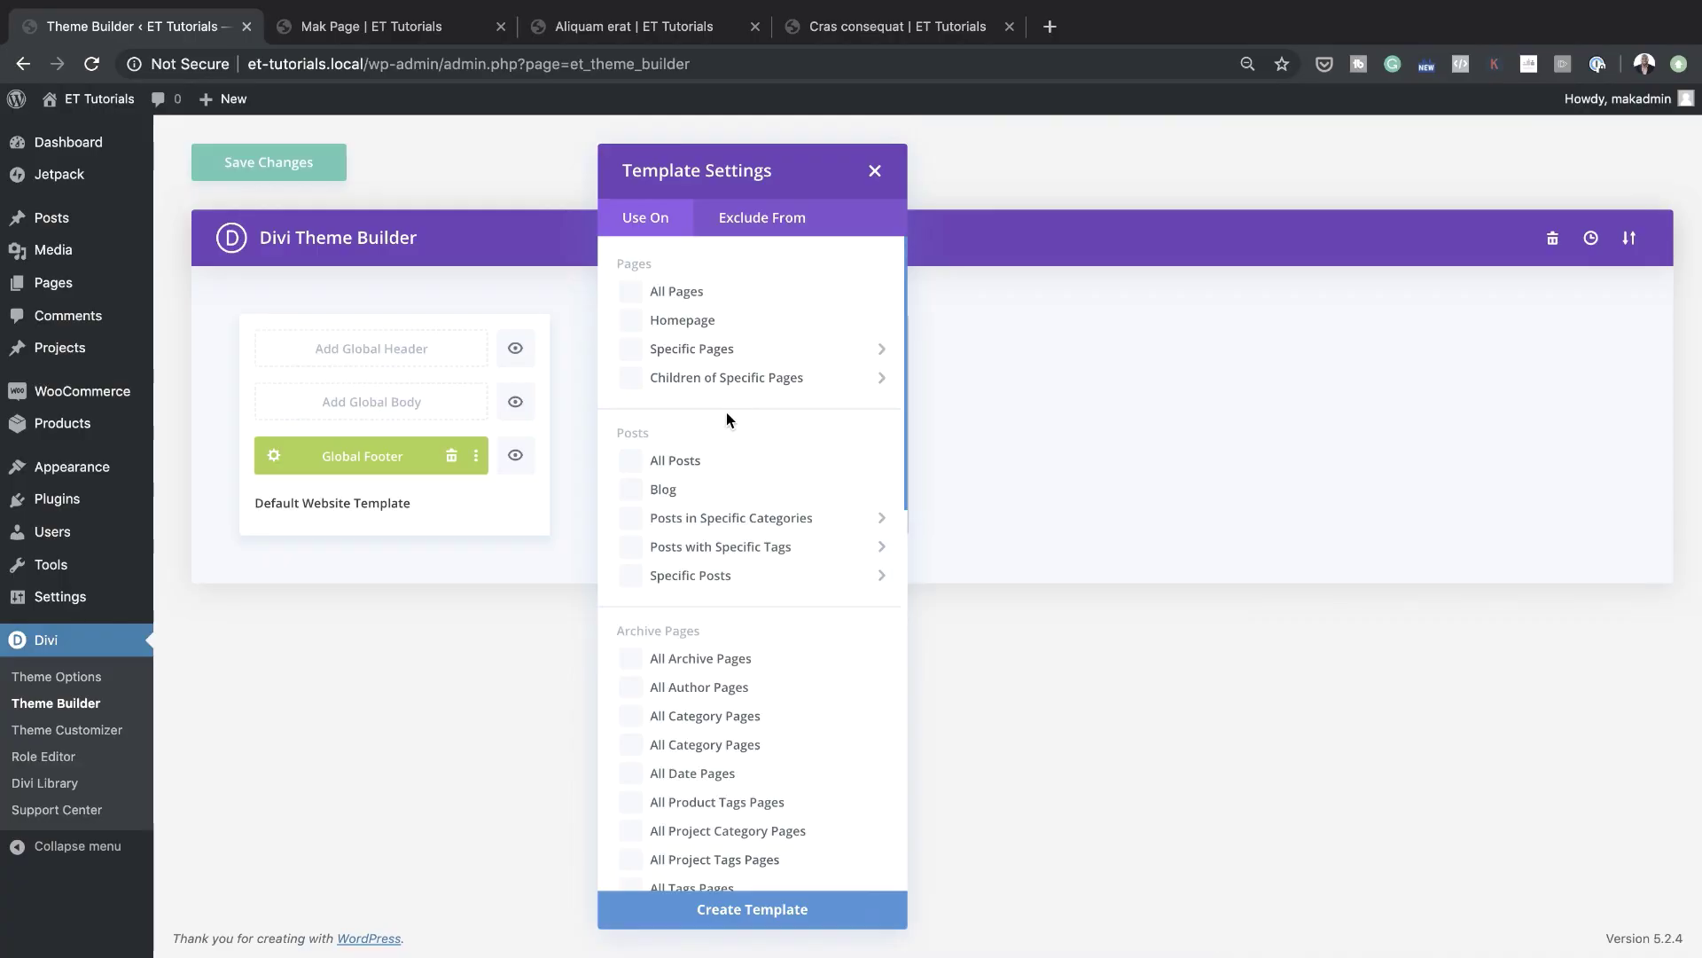
scroll(787, 667, down, 1)
scroll(787, 665, down, 5)
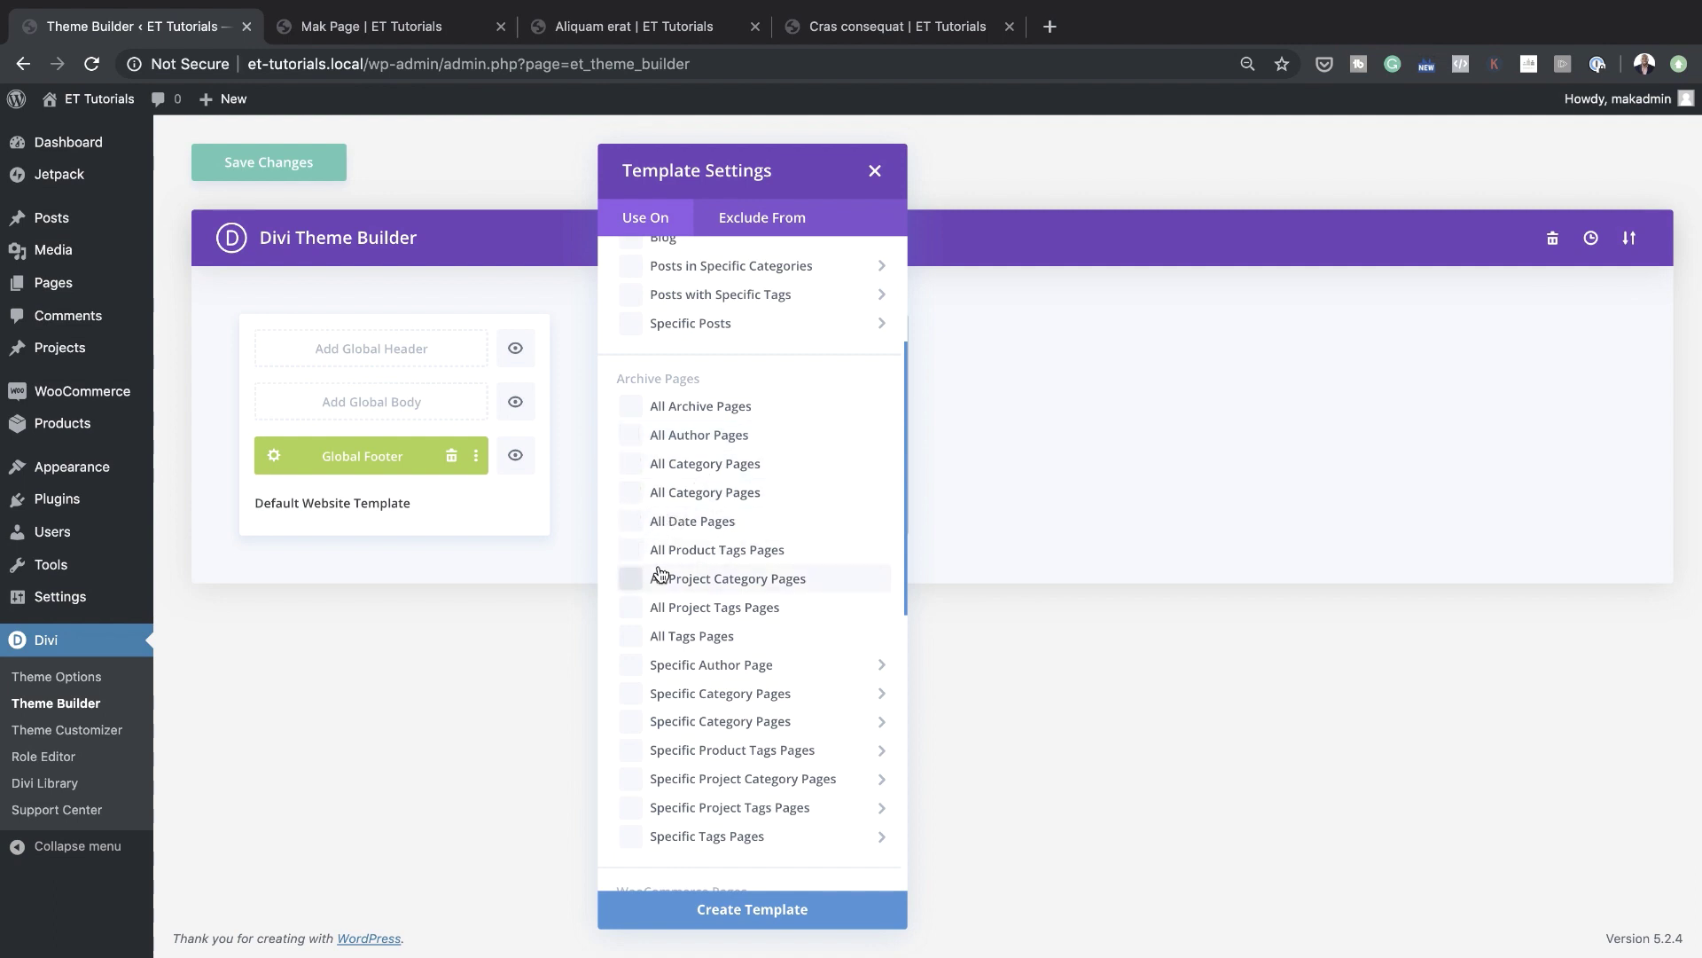
scroll(743, 558, down, 2)
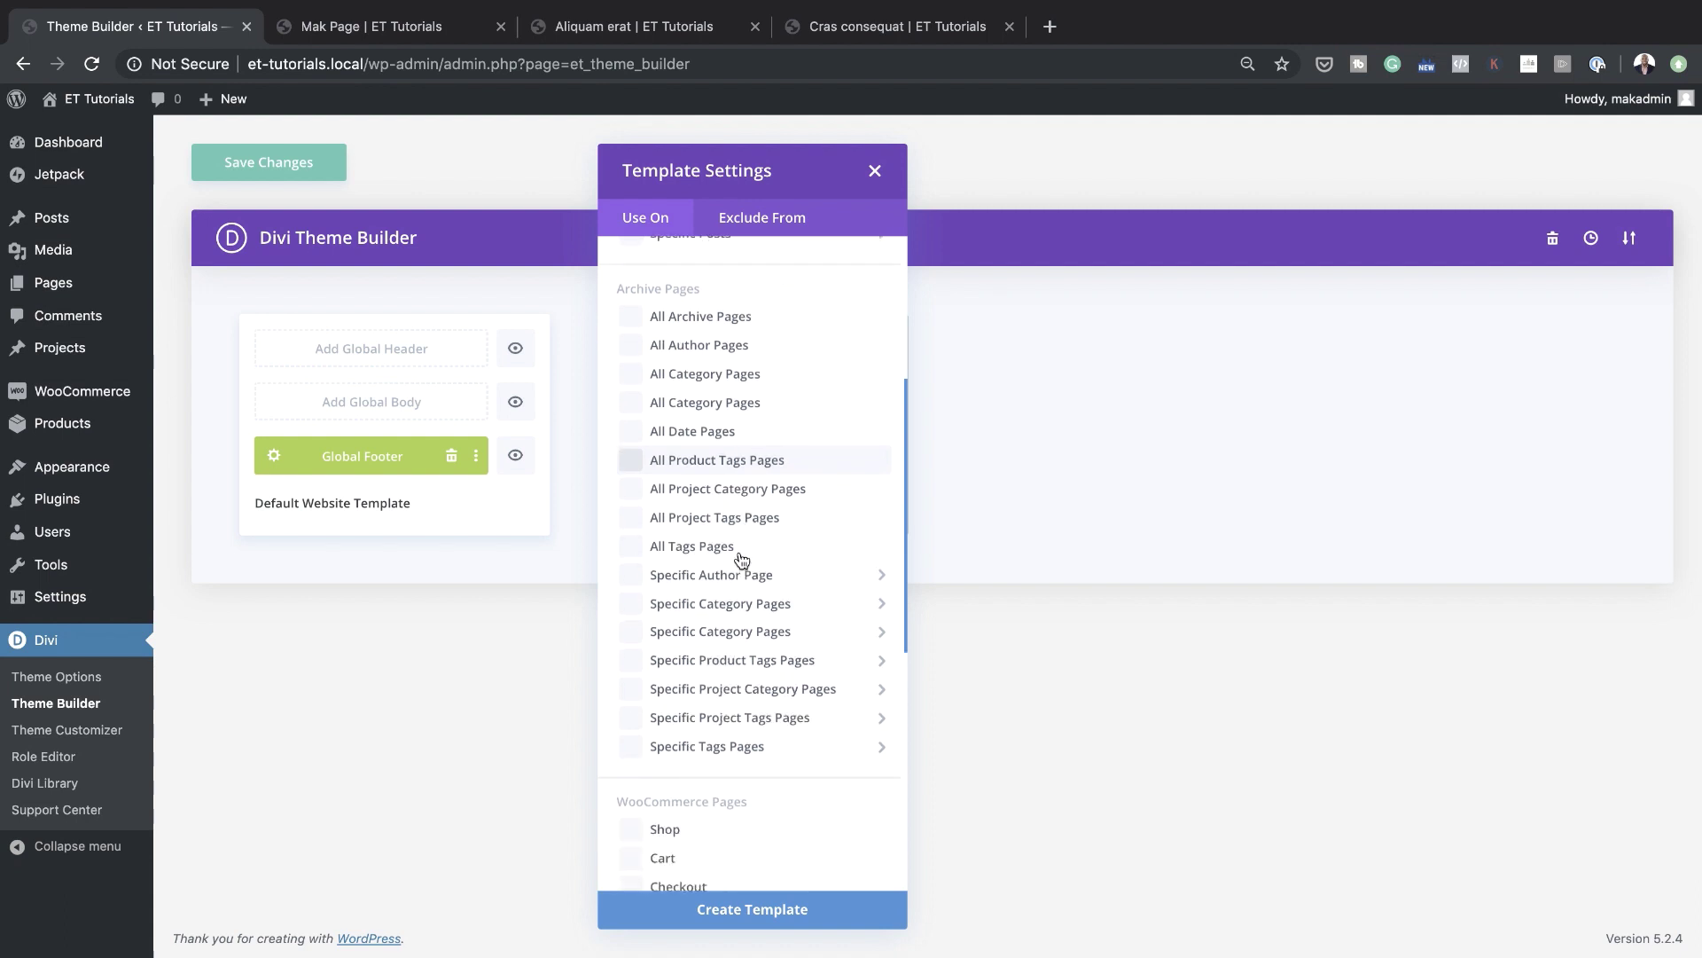
mouse_move(727, 741)
scroll(727, 740, down, 4)
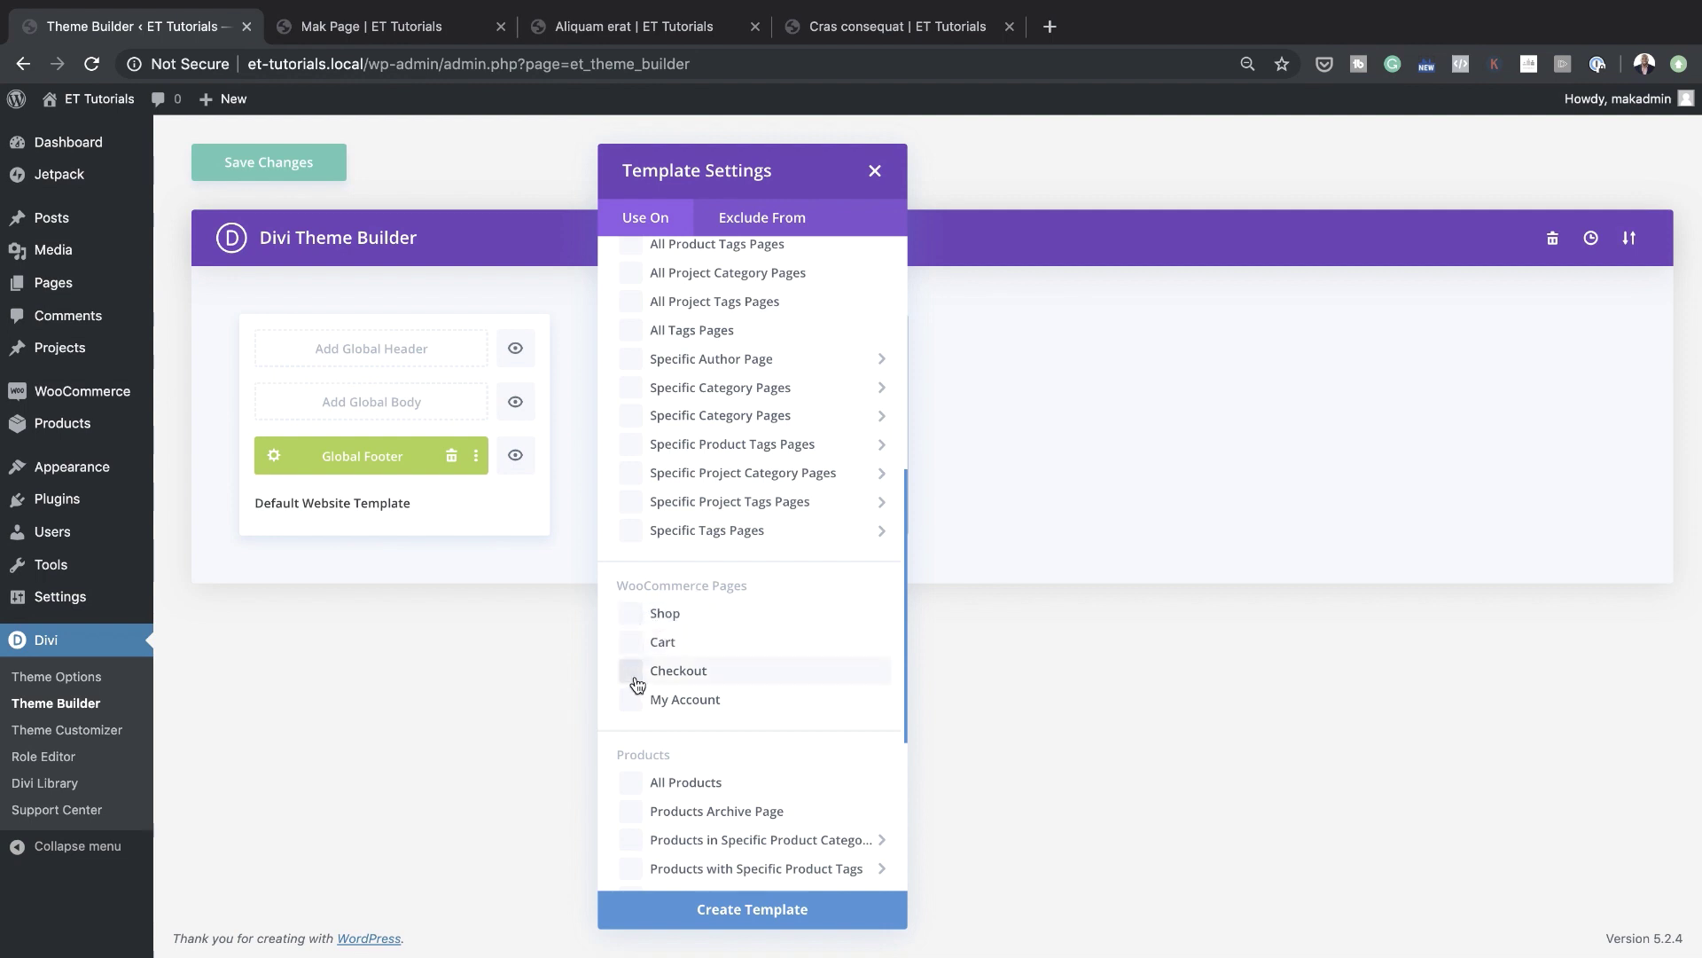
scroll(700, 710, down, 3)
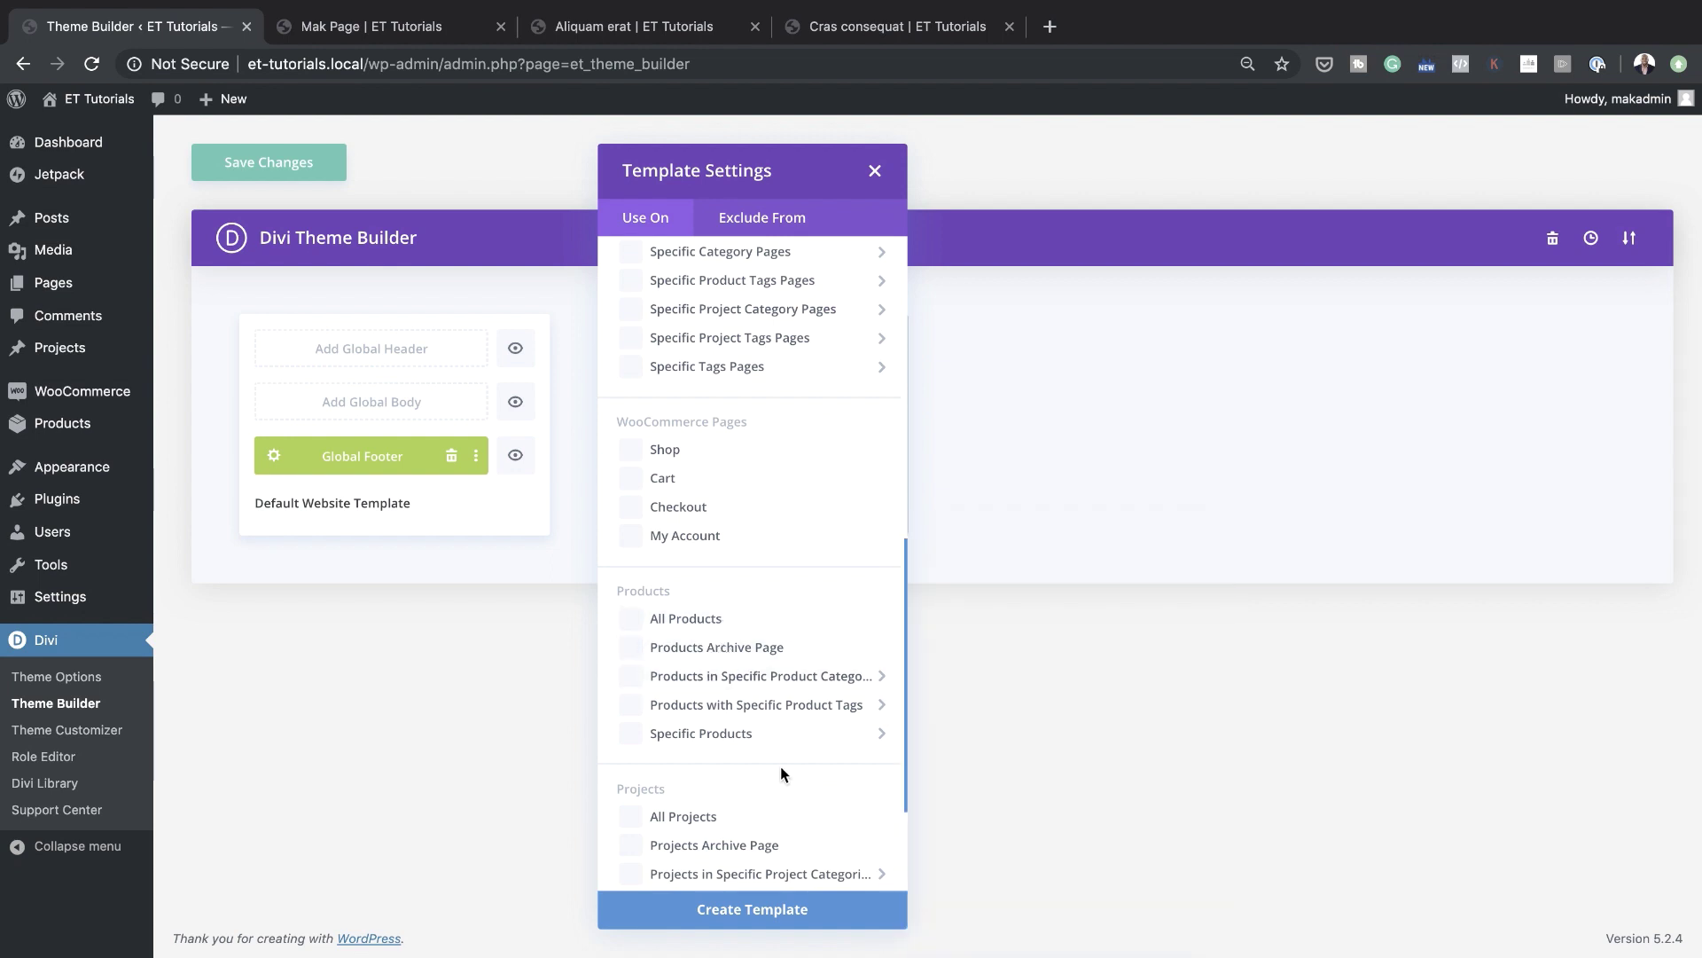
Create the new template with its use assigned to All Products
scroll(780, 766, down, 3)
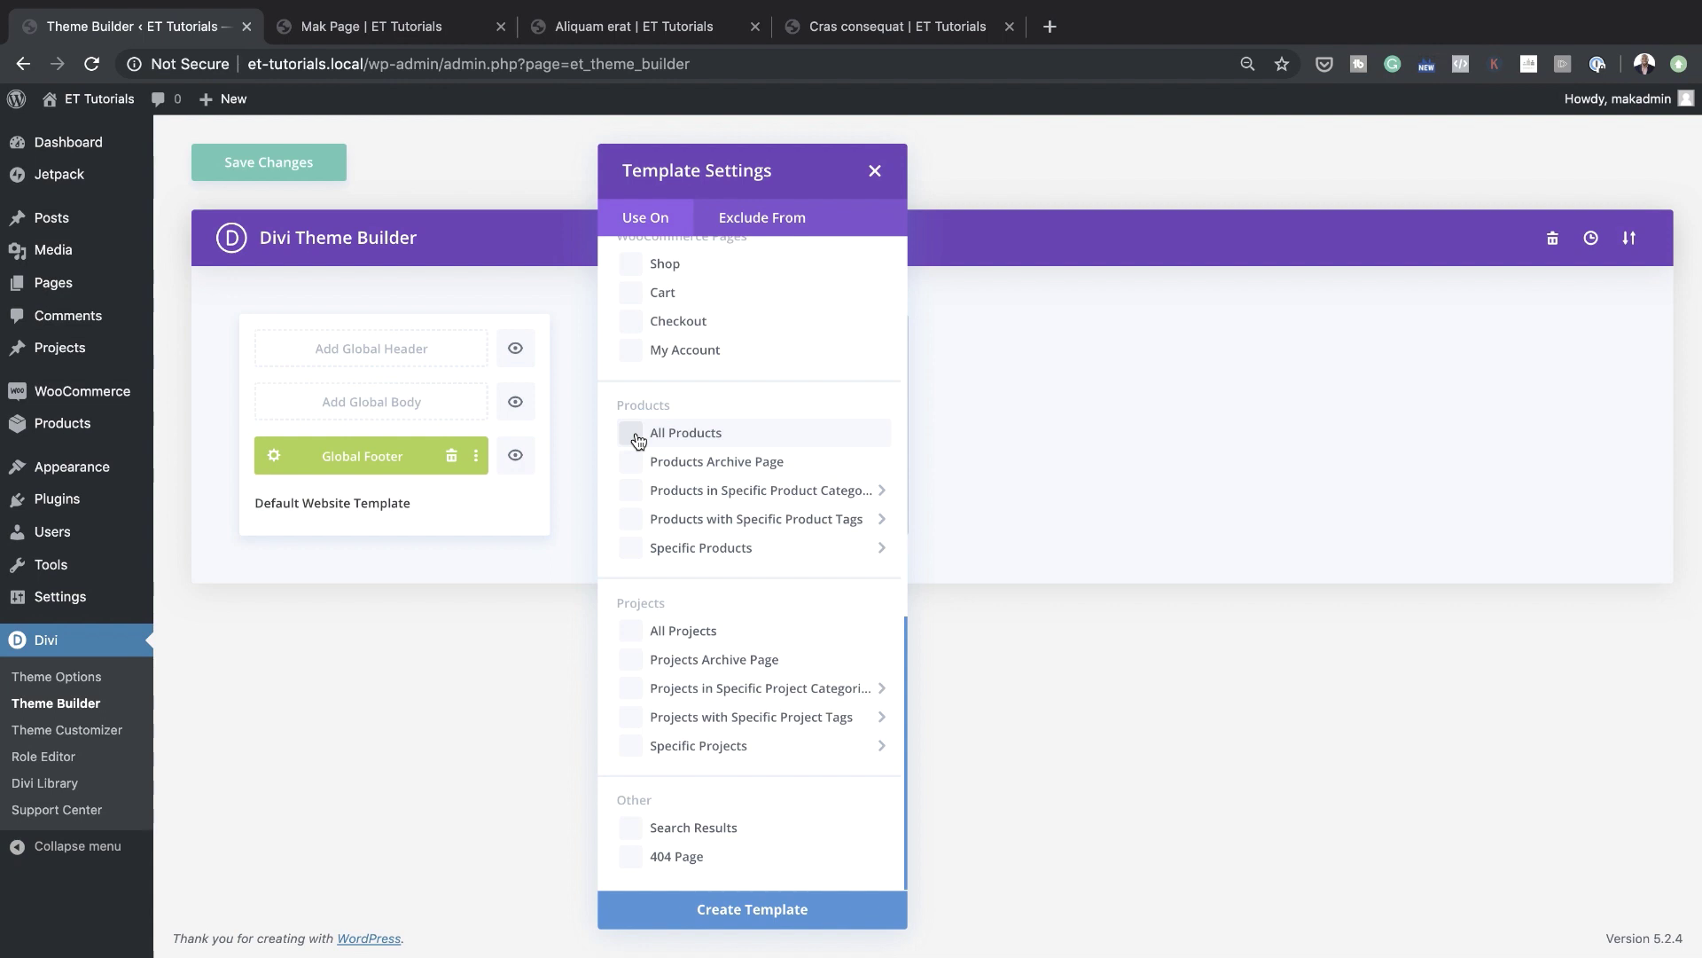
click(753, 910)
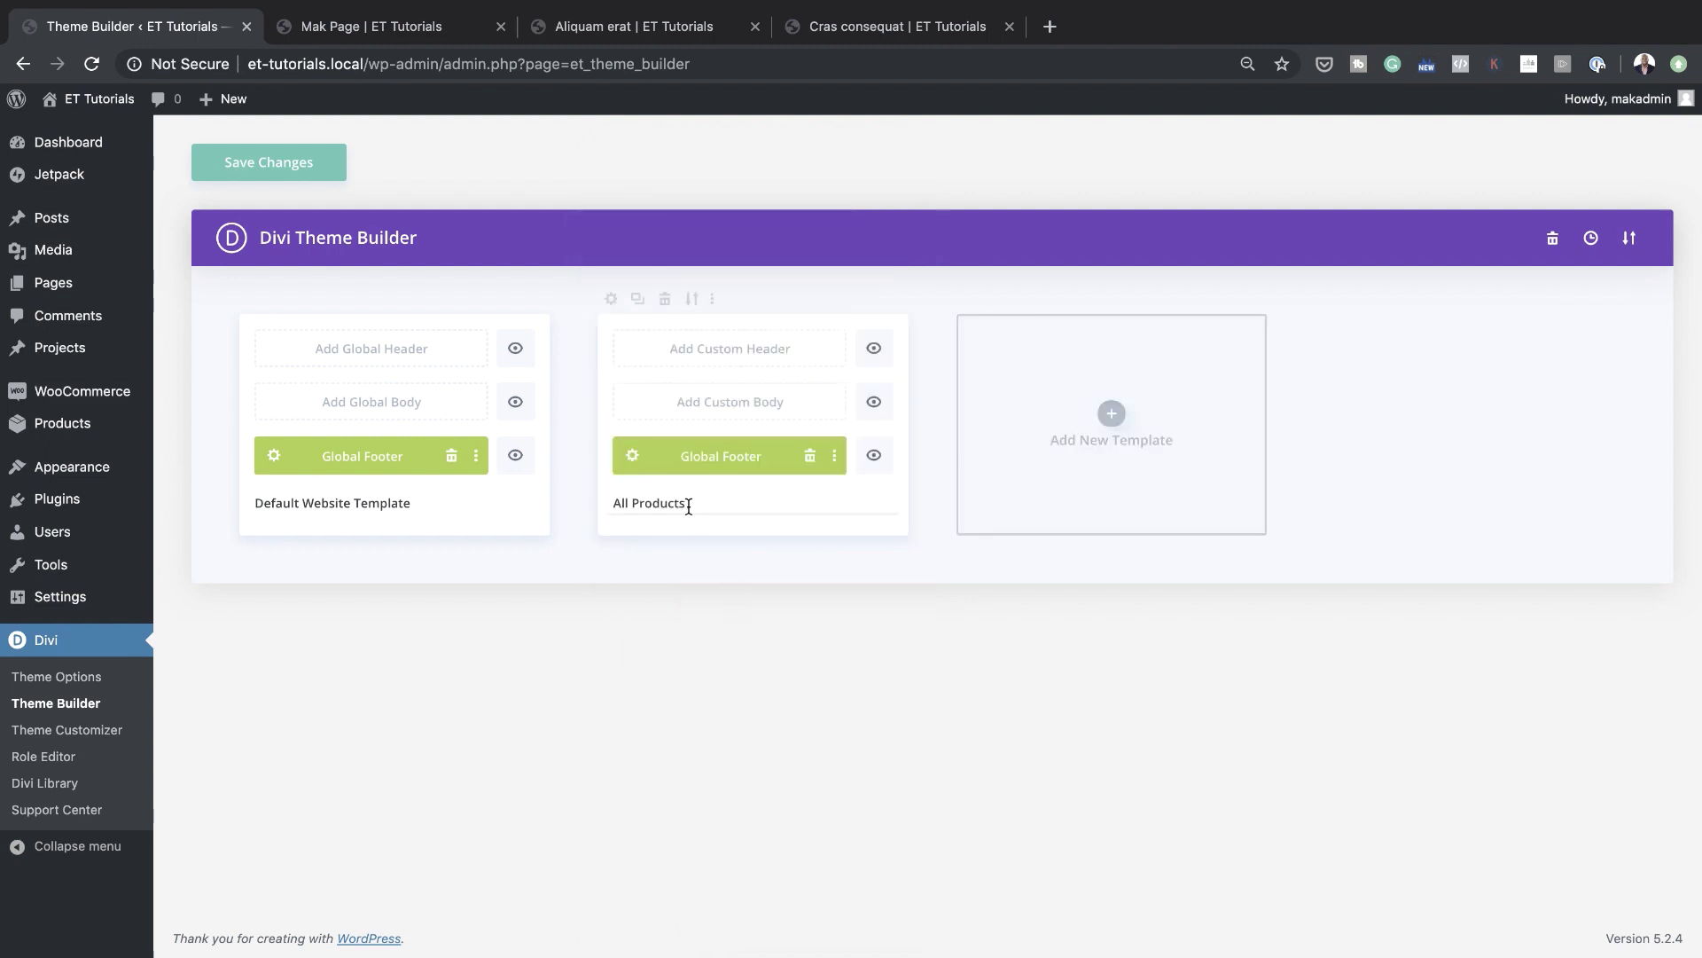
drag(689, 506, 618, 504)
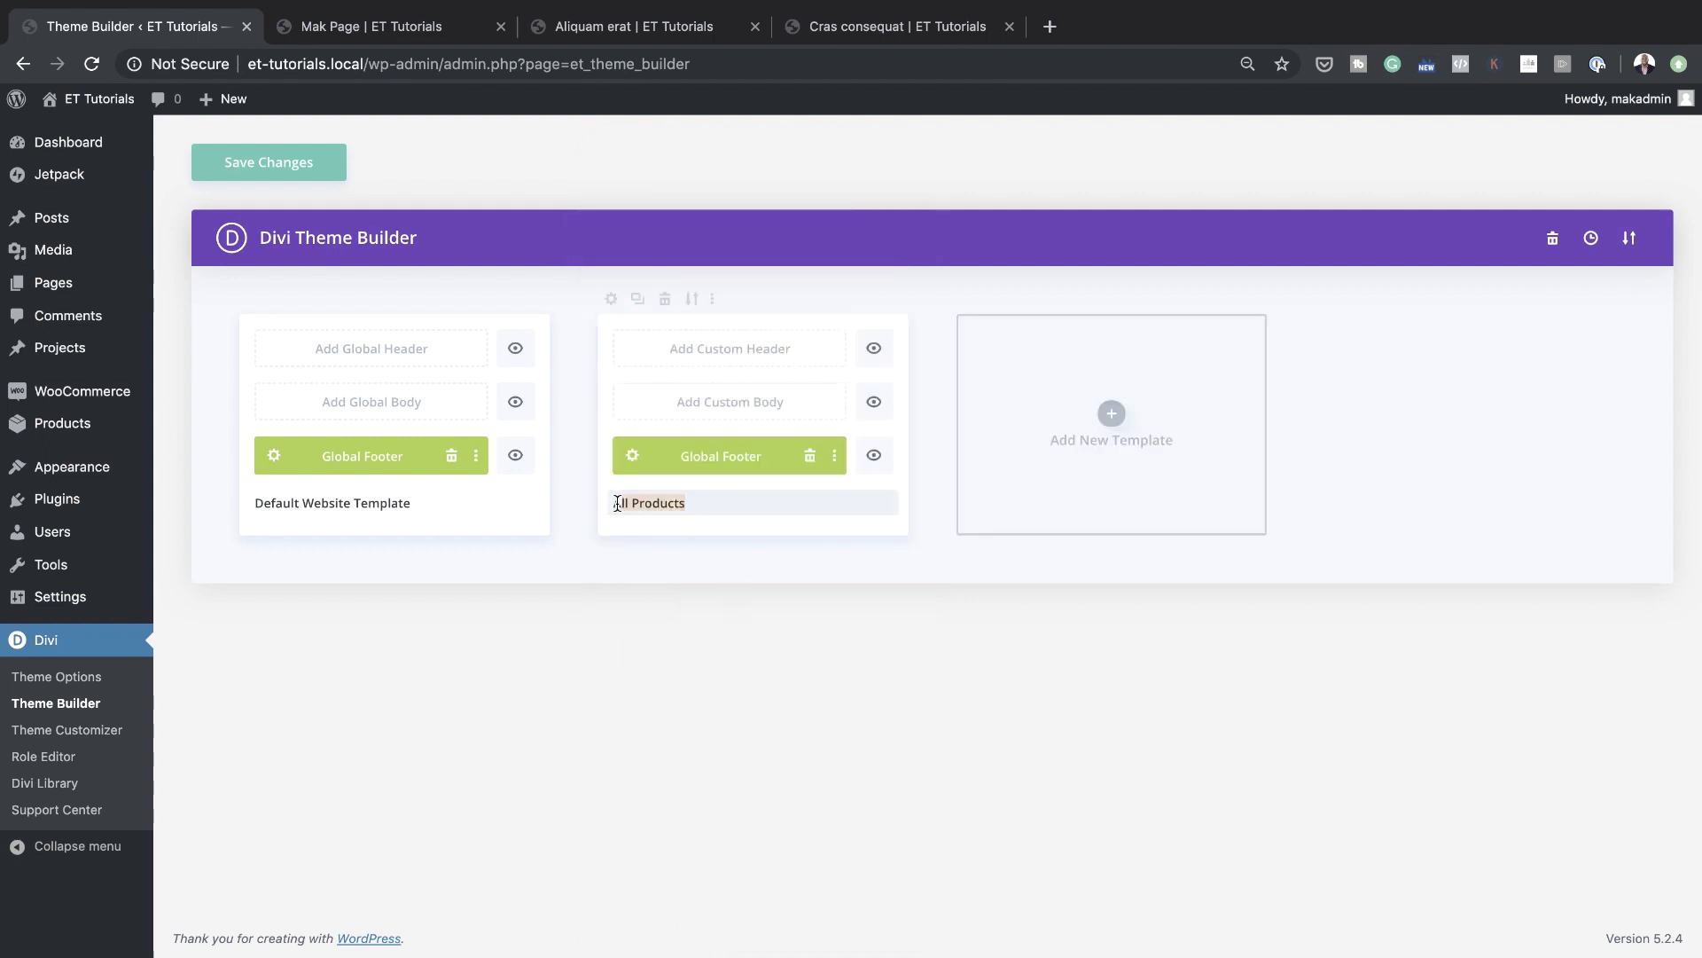
Add another template and assign it to All Posts
click(1111, 413)
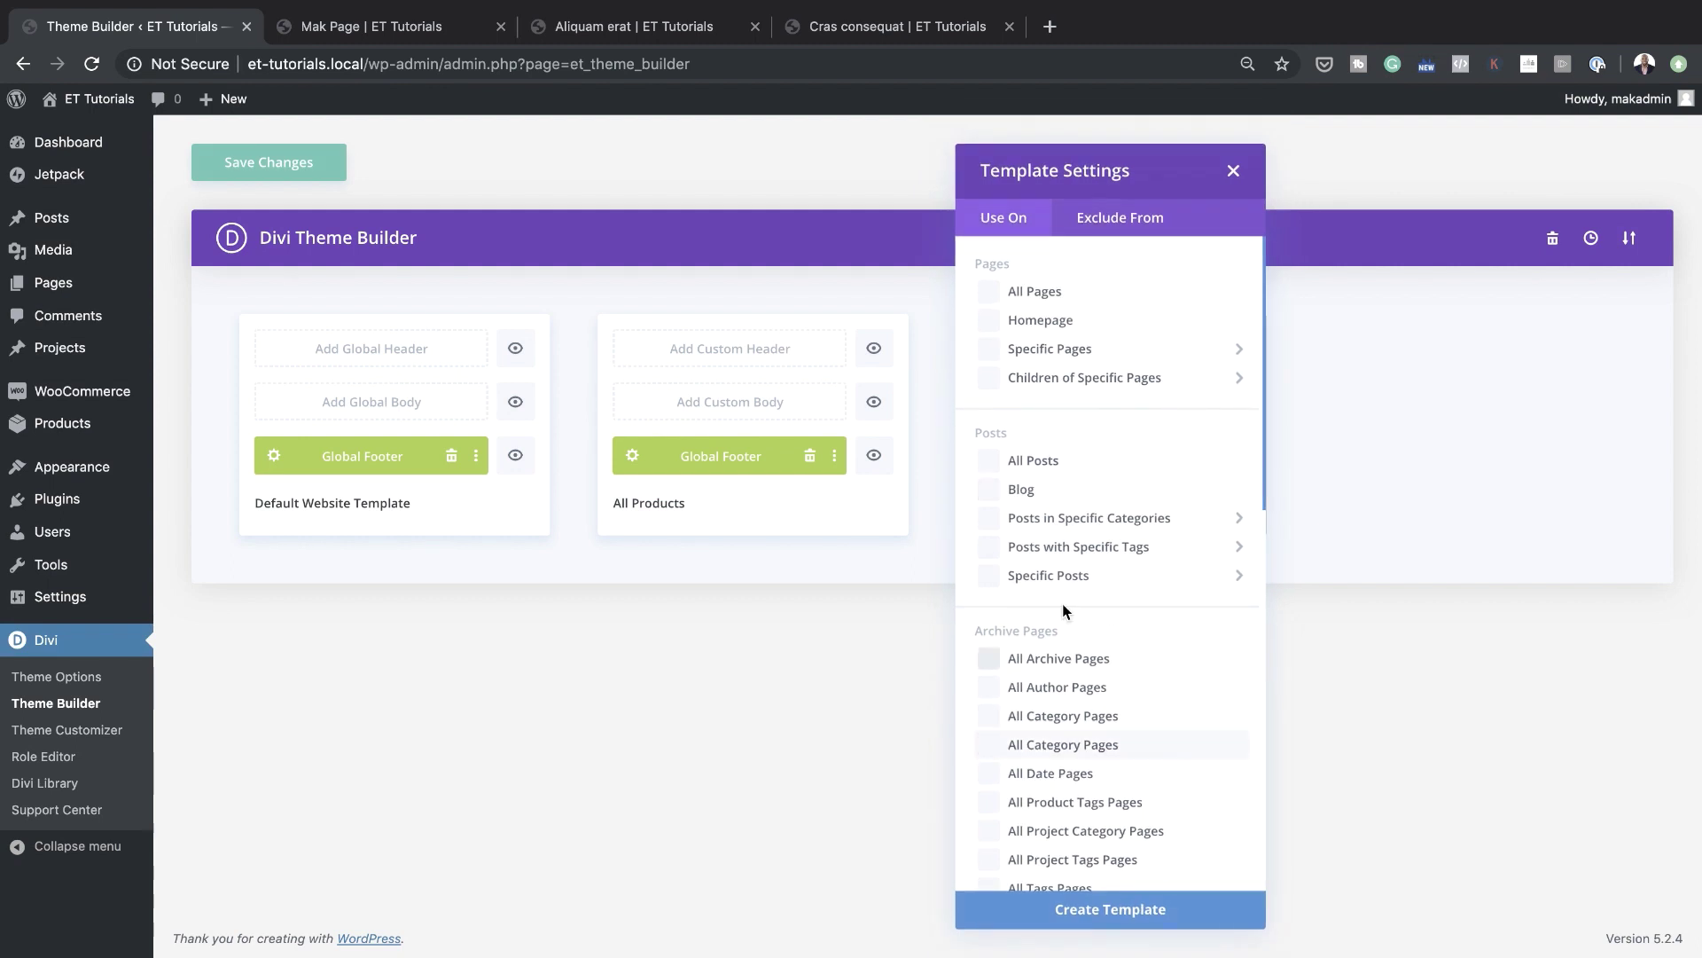
click(990, 462)
click(1149, 909)
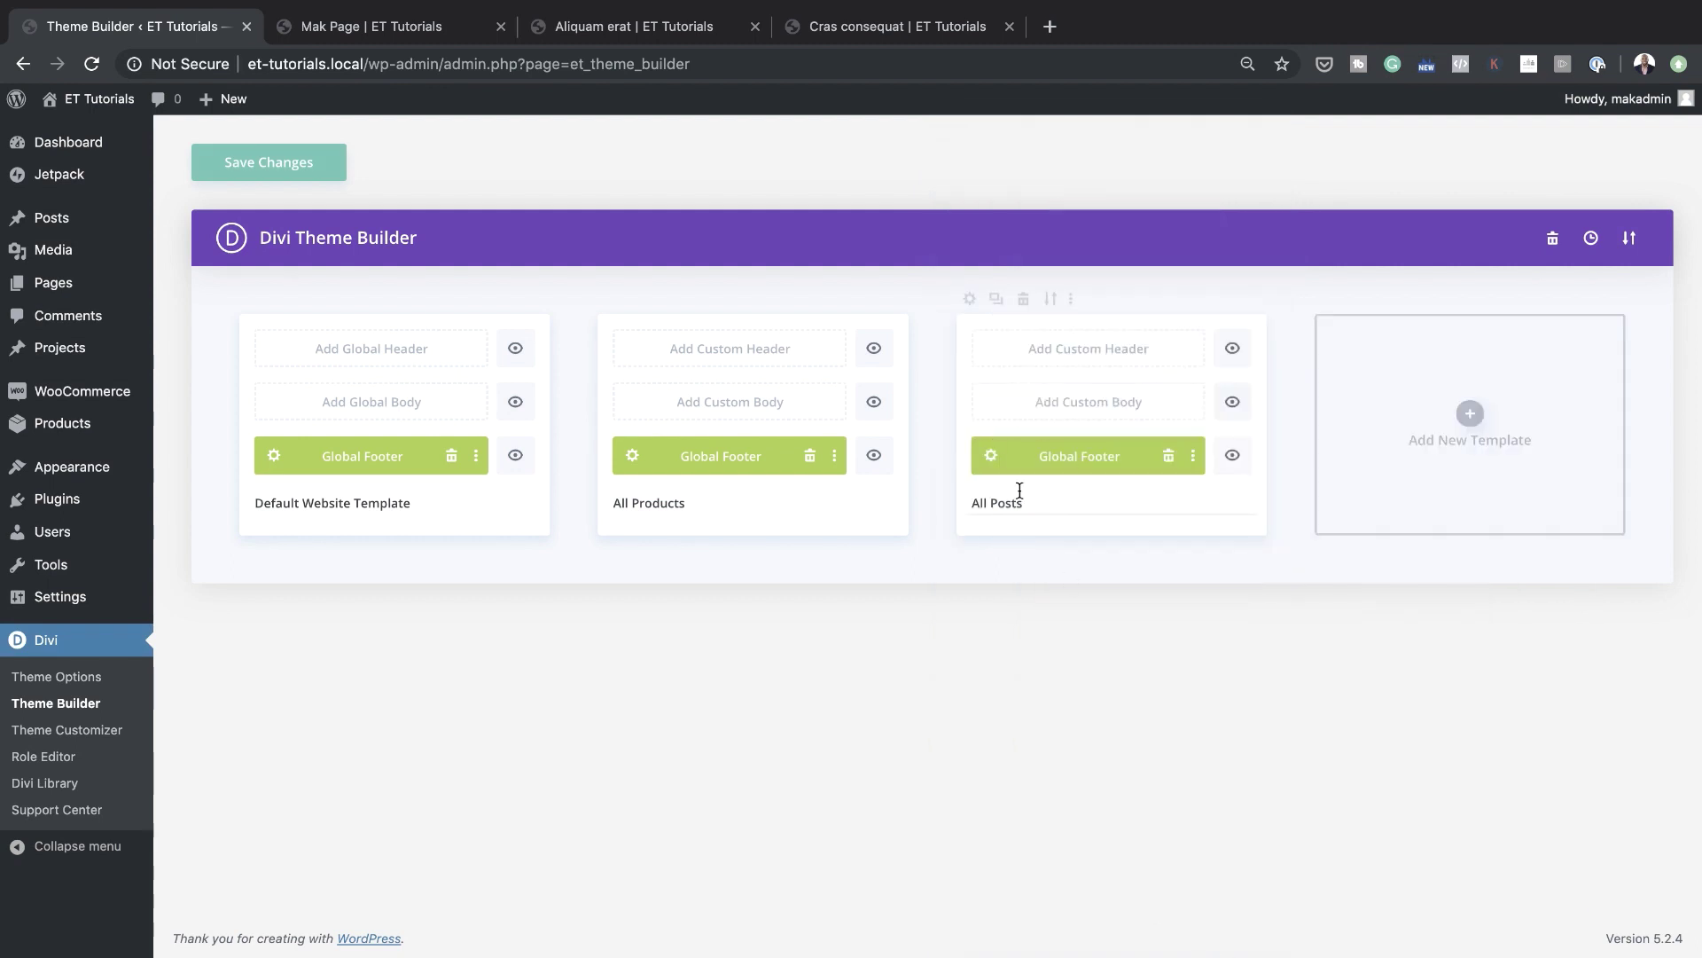
Add a further template and assign it to All Archive Pages
click(1470, 413)
scroll(1361, 773, down, 1)
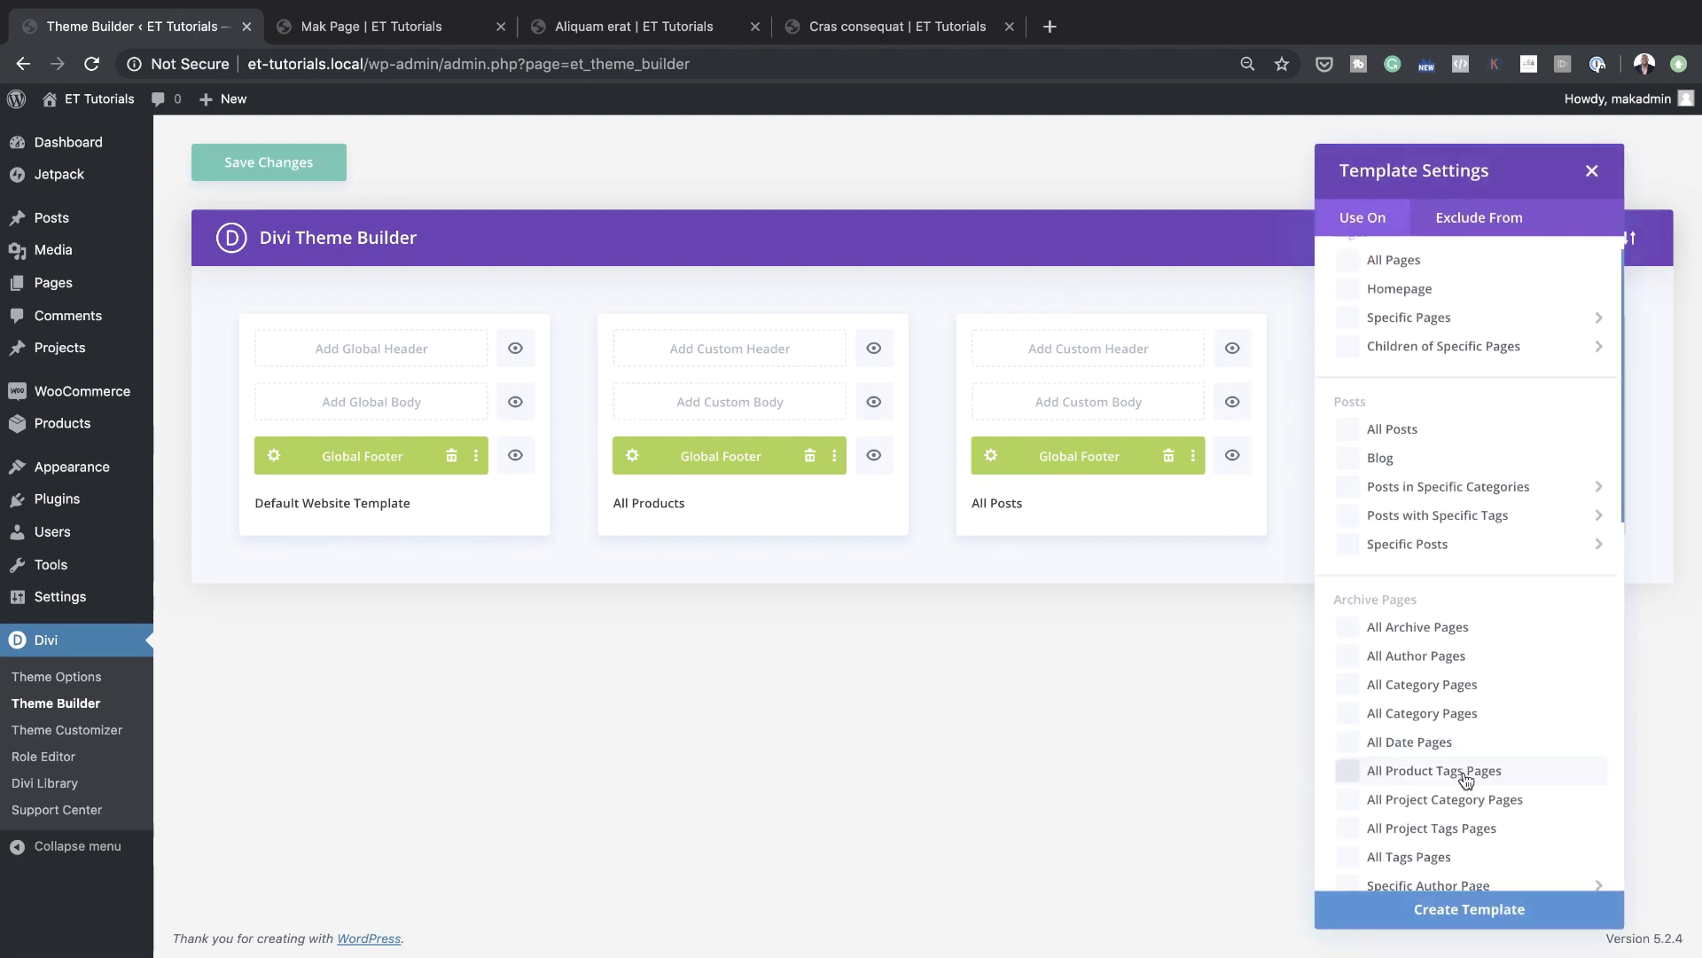
click(1348, 628)
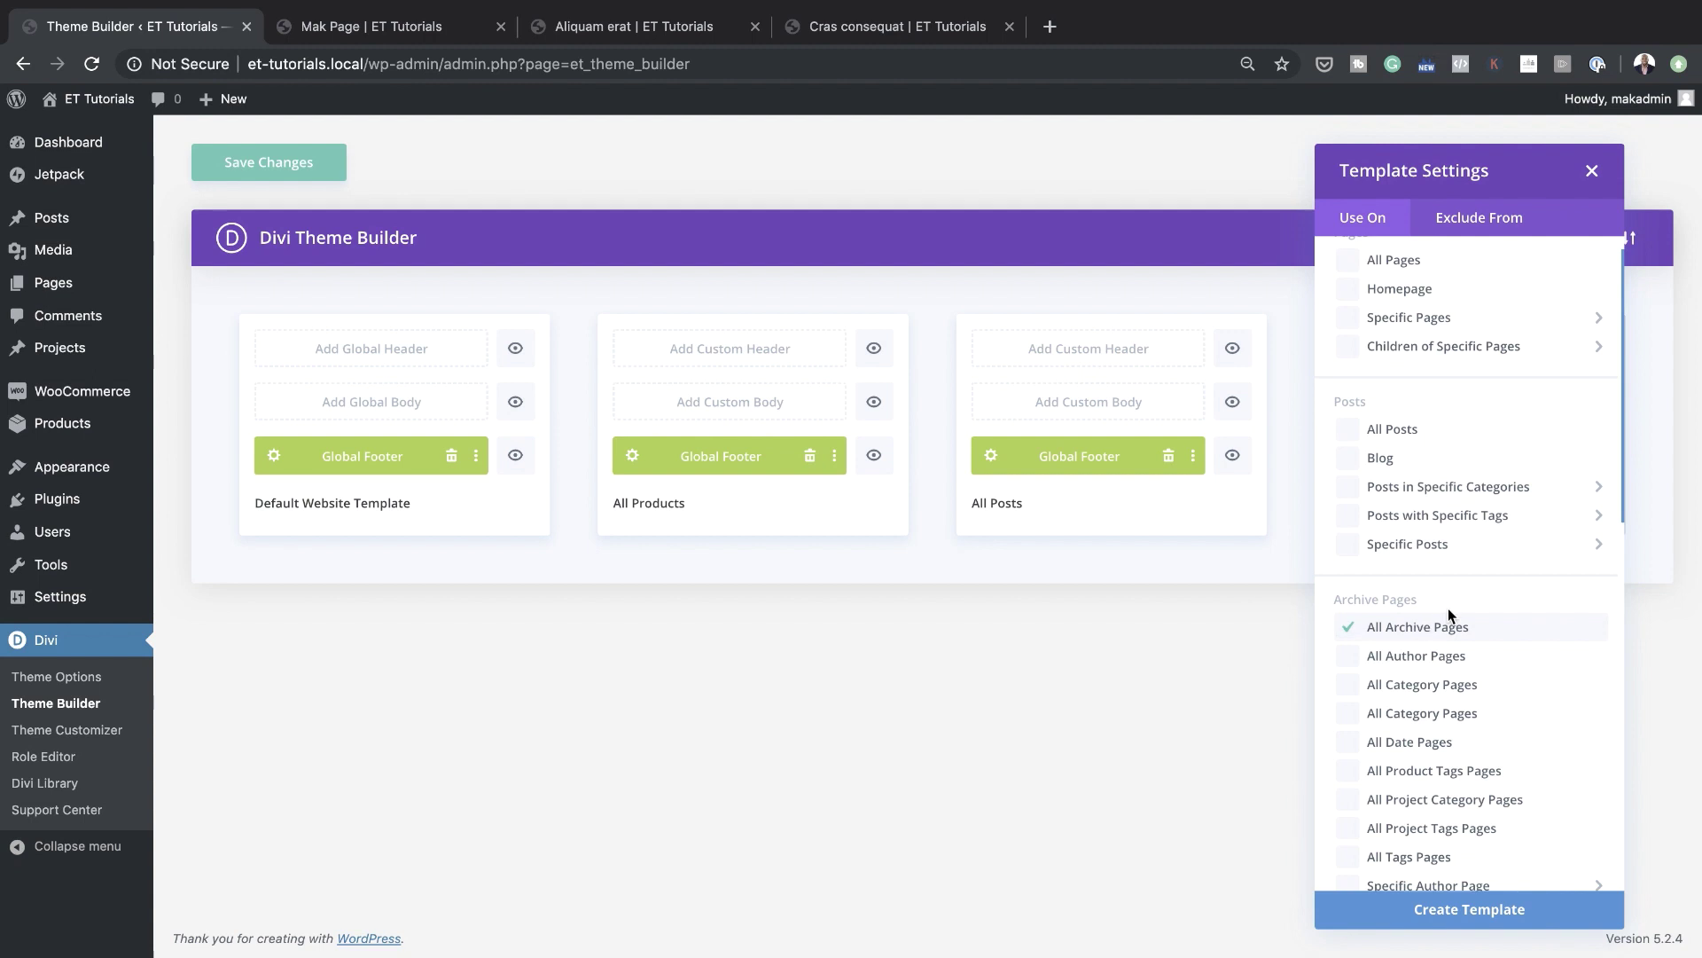
click(1495, 913)
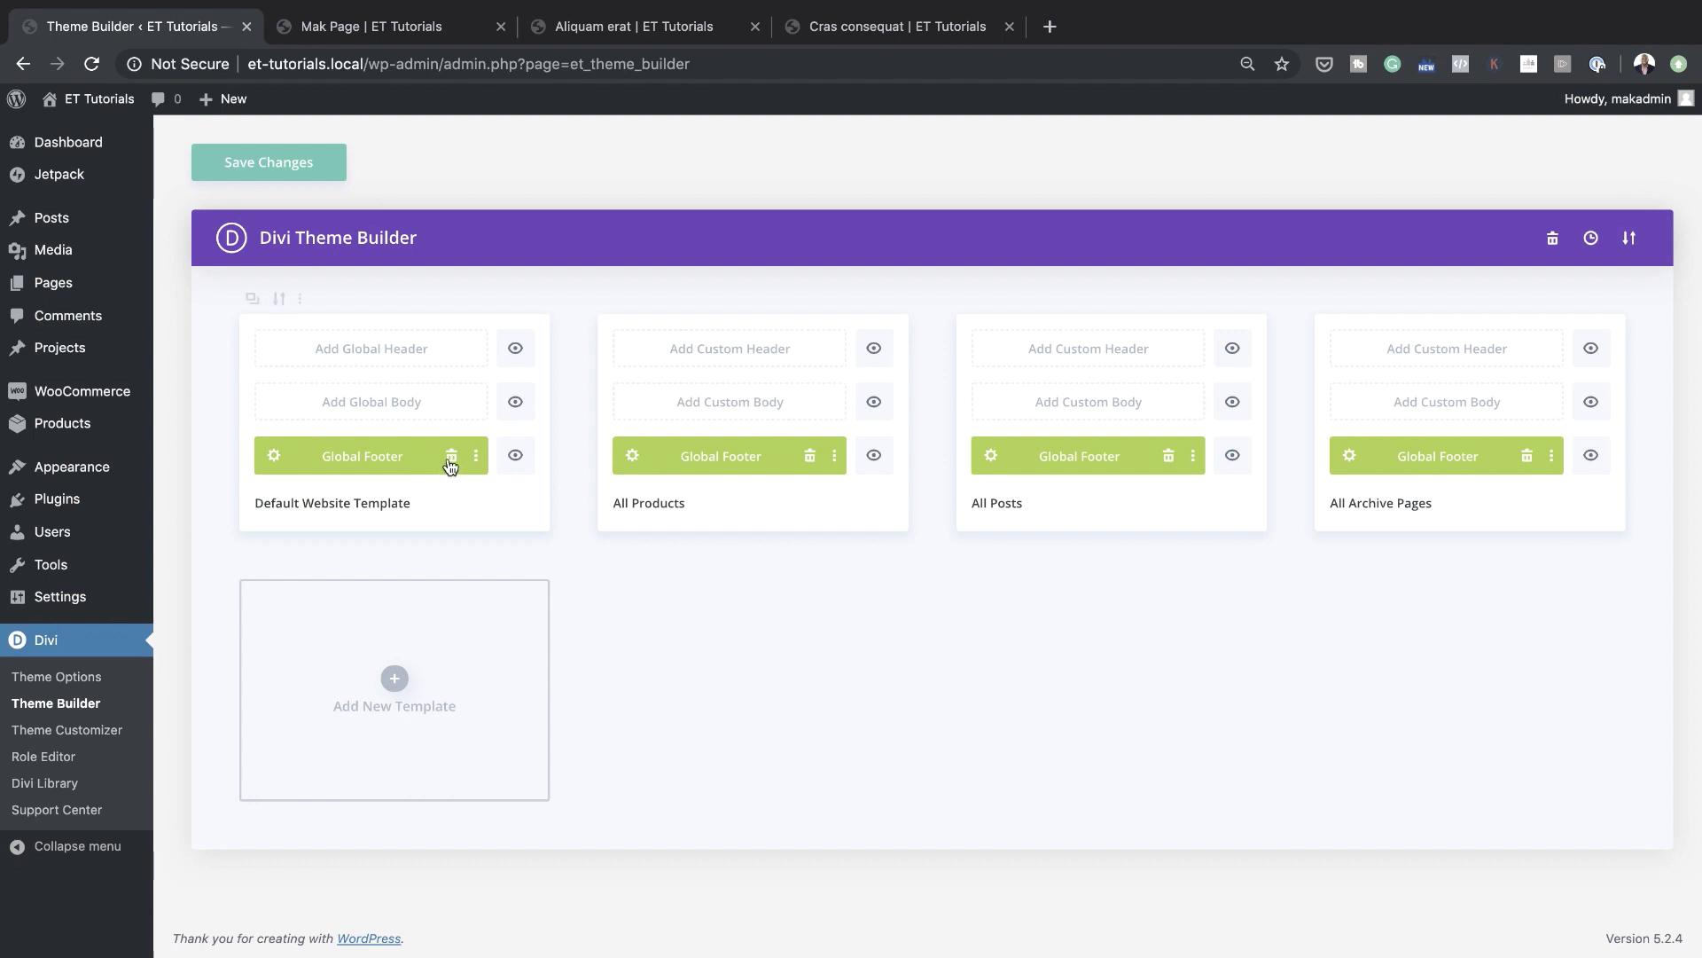
Remove the Global Footer from the All Products, All Posts and All Archive Pages templates, and delete the All Archive Pages template
click(809, 455)
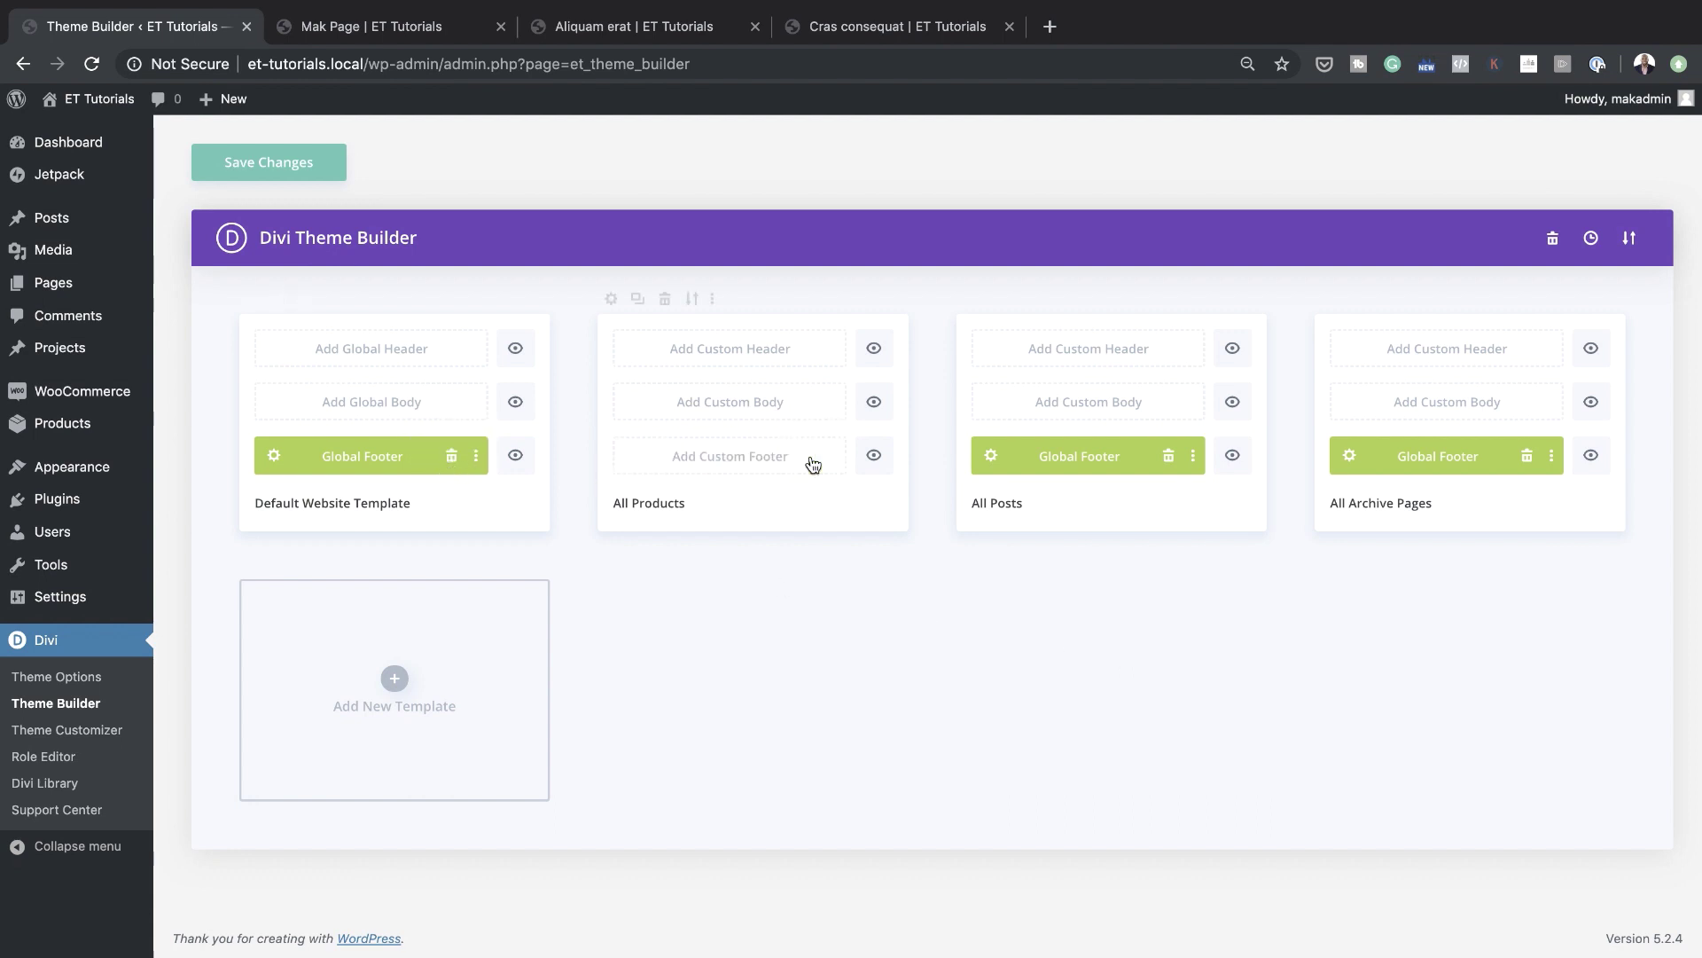
click(1168, 456)
click(1535, 456)
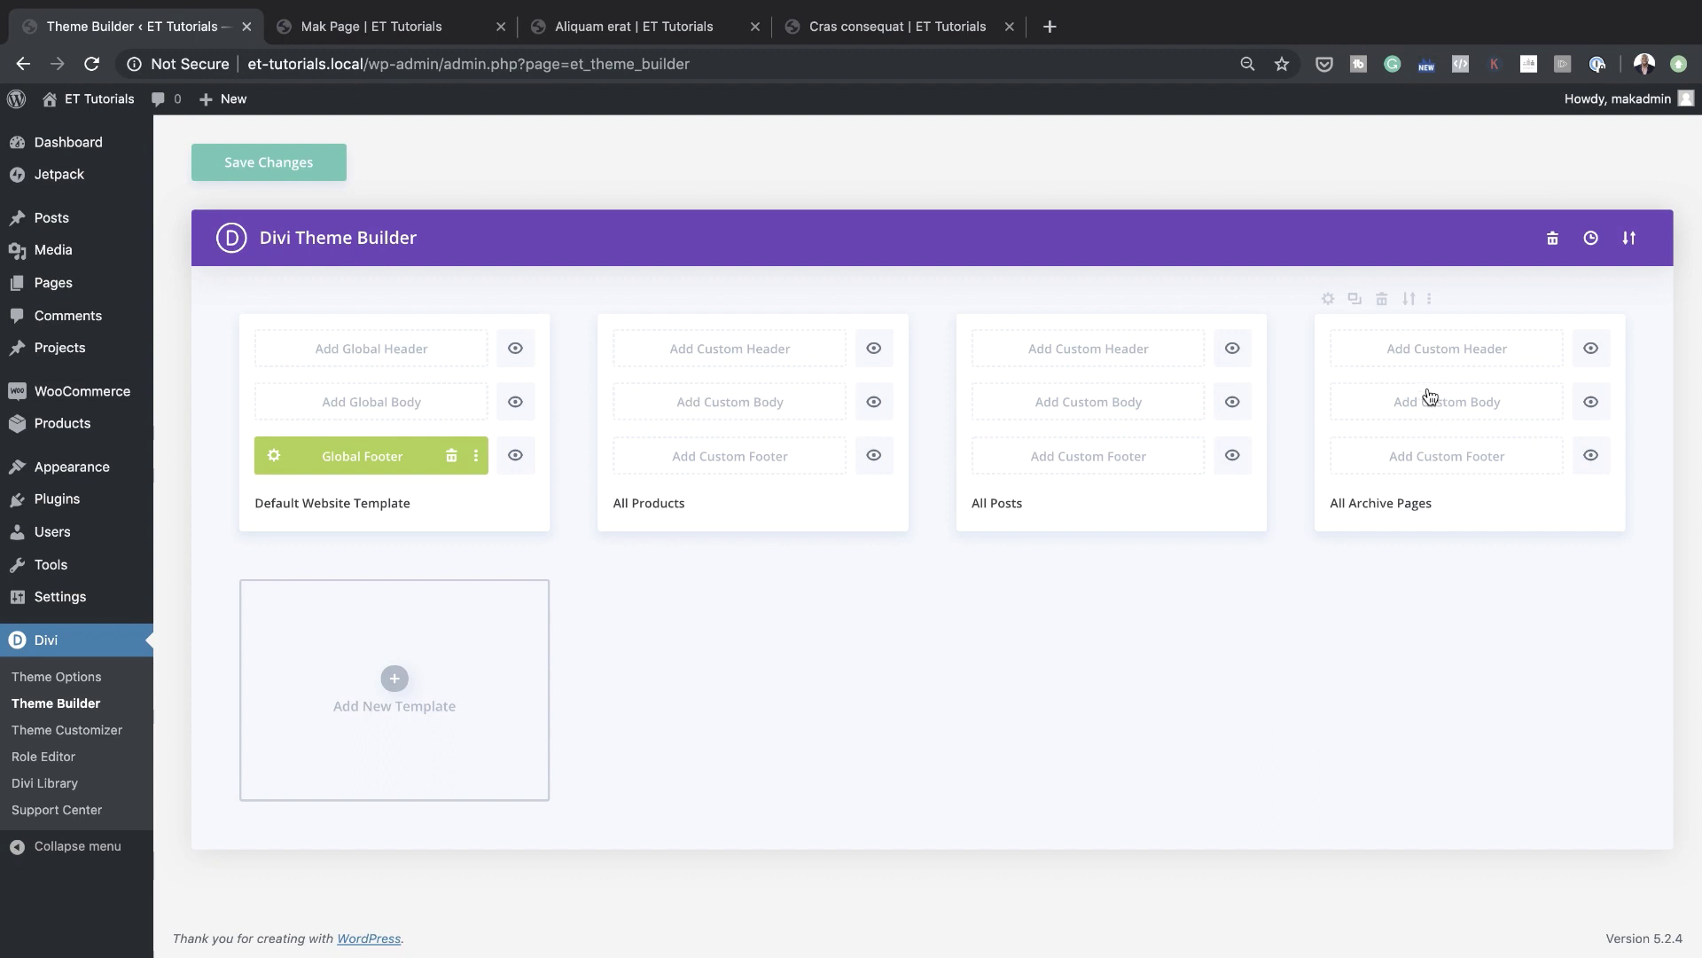
click(1381, 302)
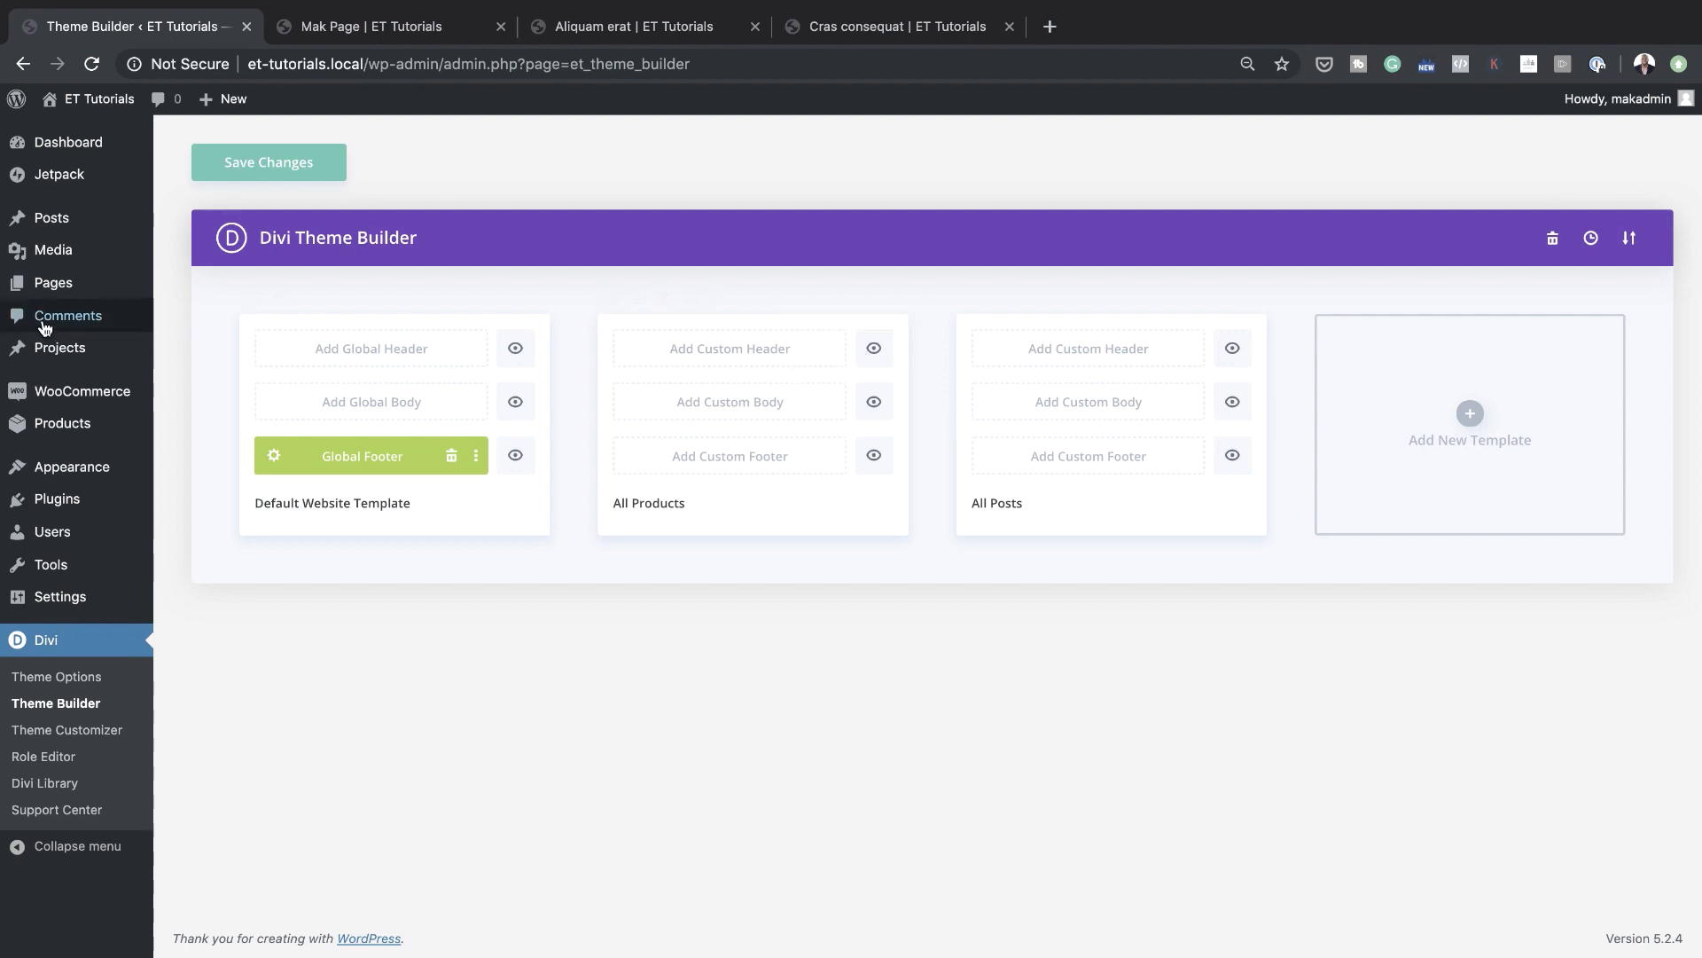
Review the current layout of the Aliquam erat product page and return to the Theme Builder
click(656, 28)
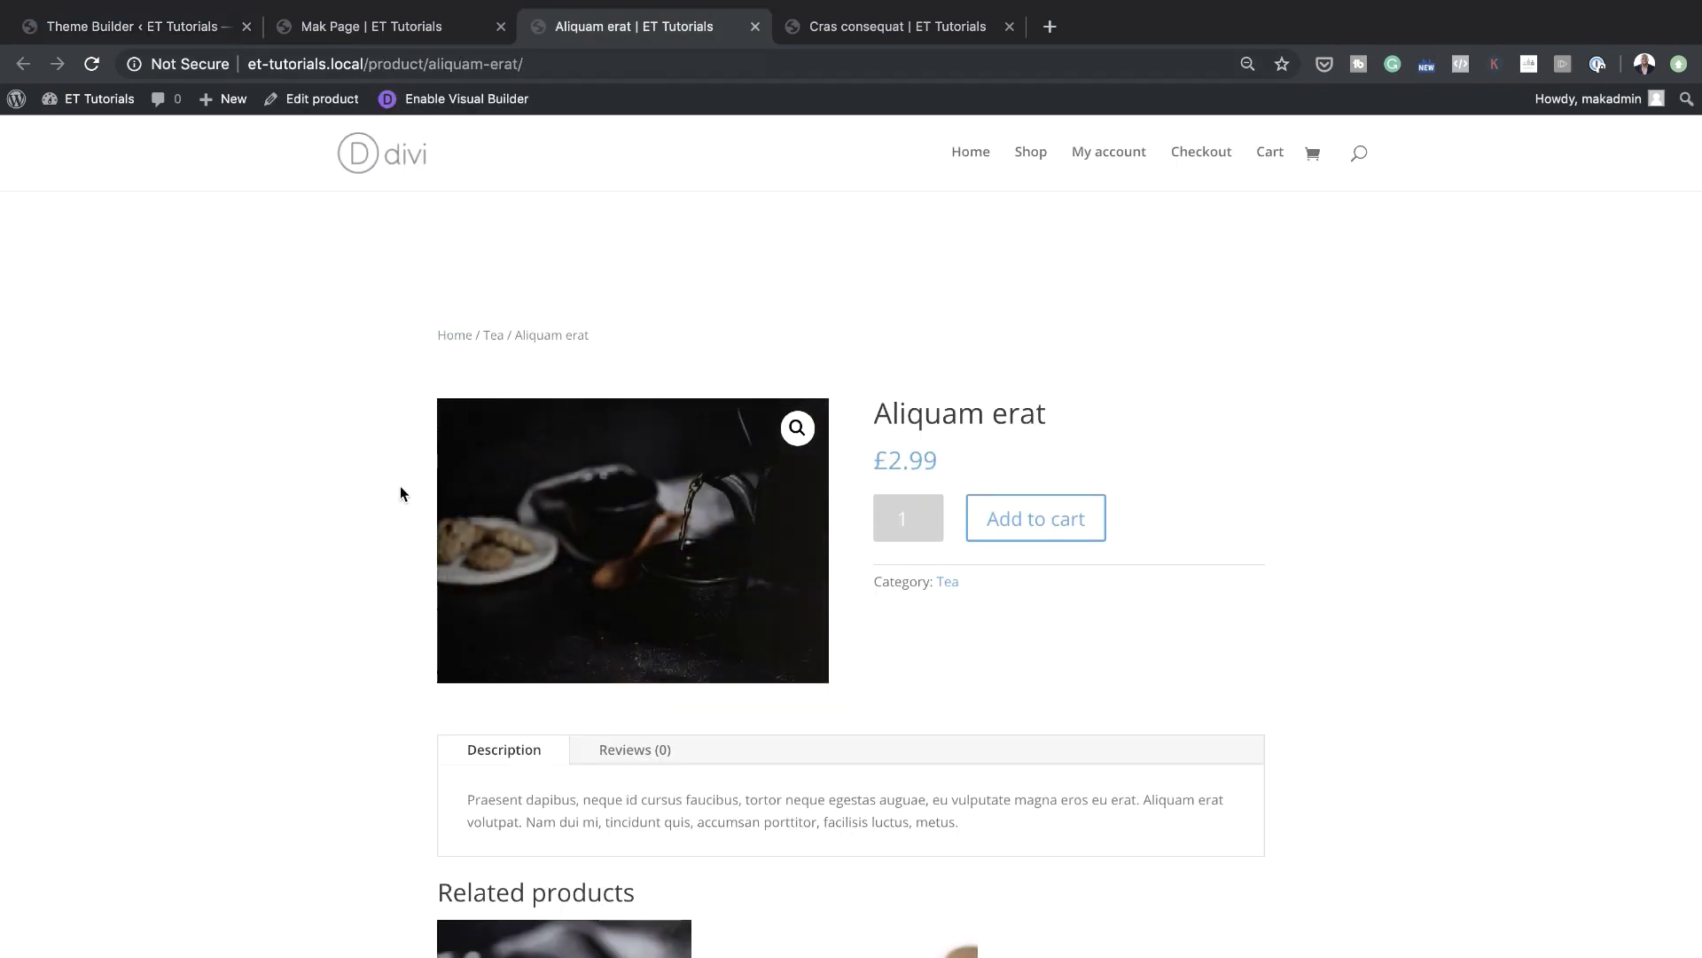
scroll(386, 526, down, 5)
scroll(386, 527, up, 5)
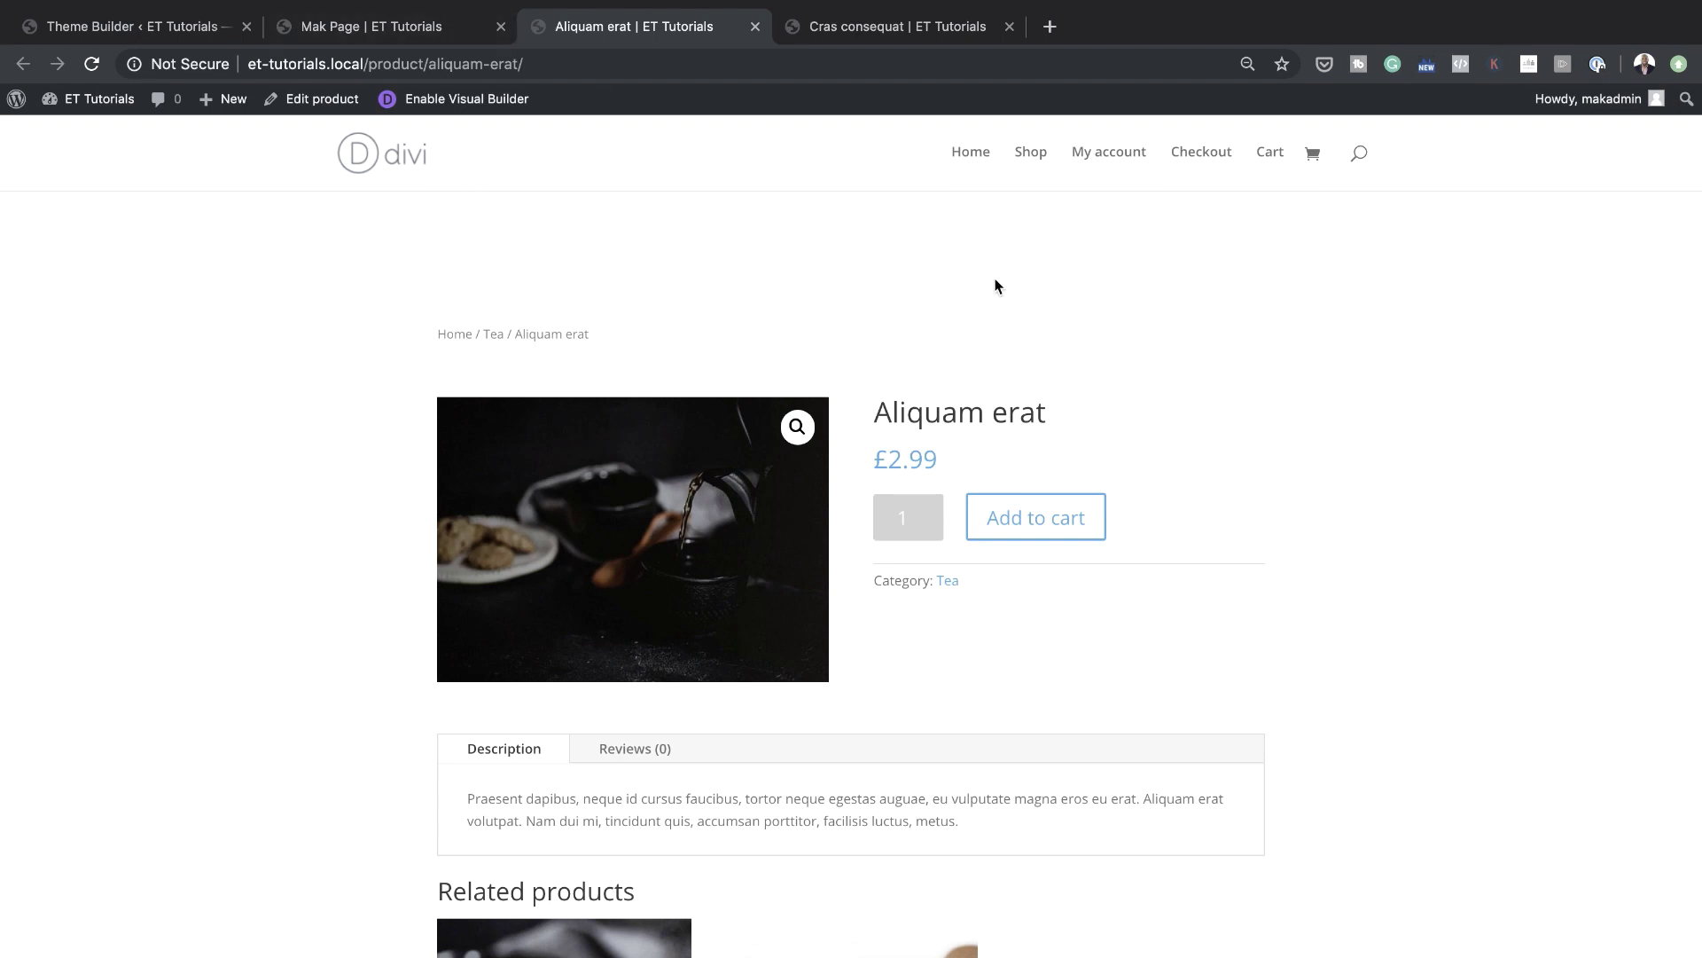
click(394, 30)
key(ctrl+shift+Tab)
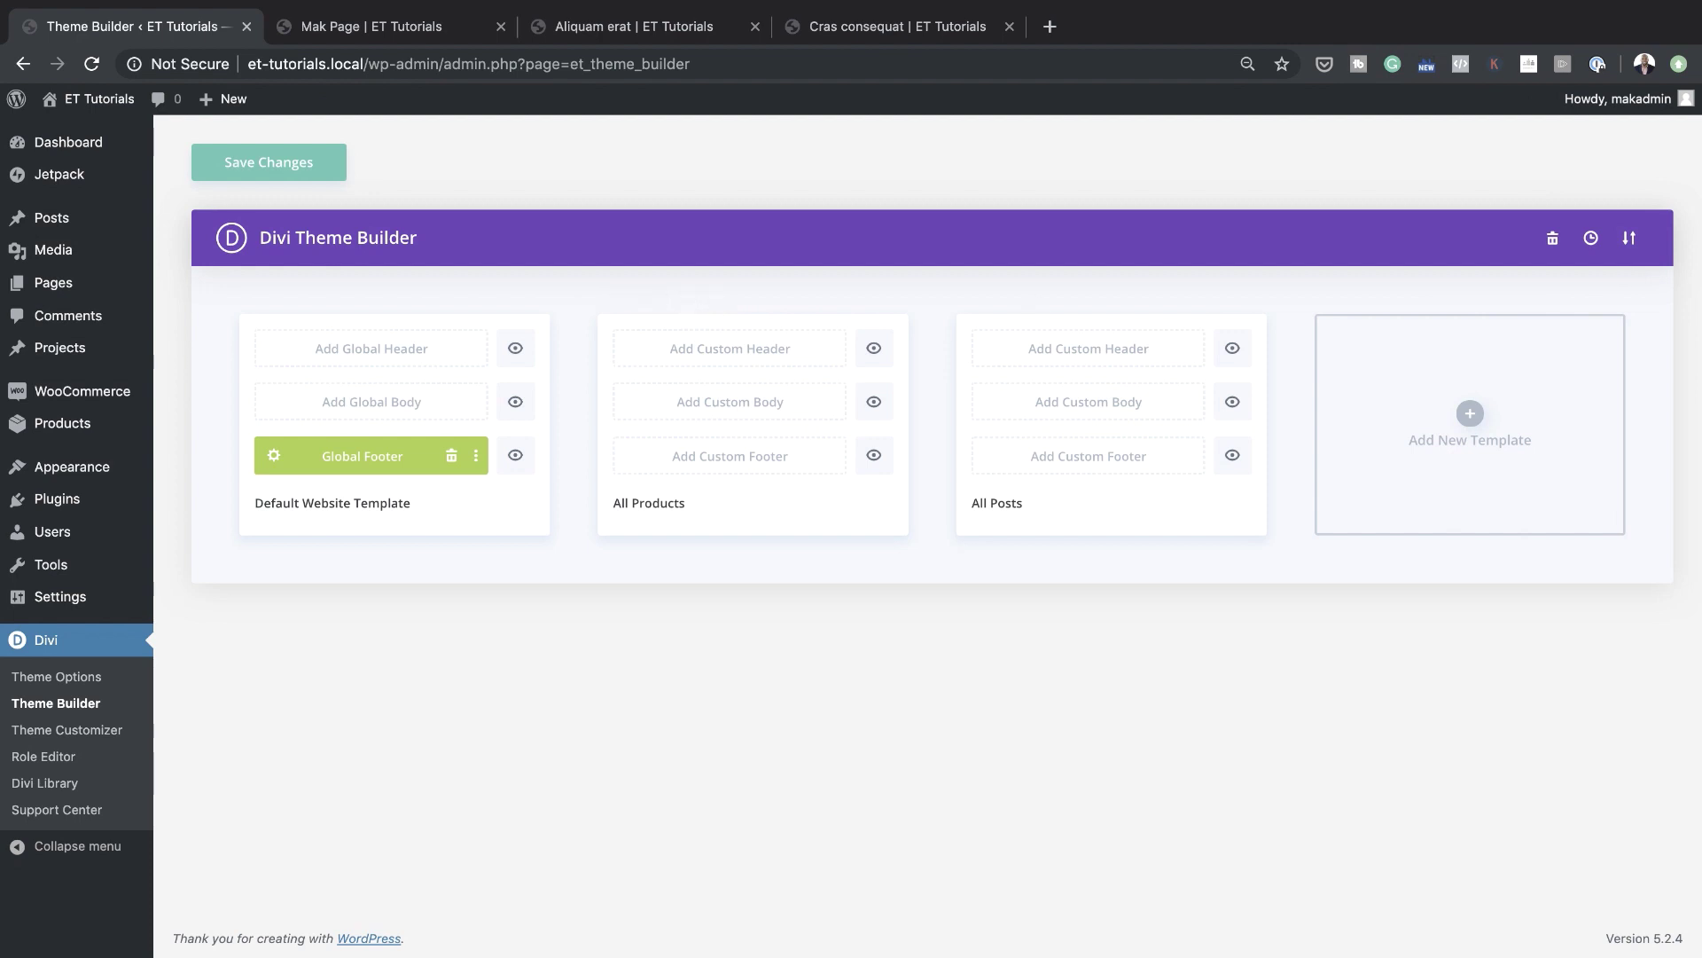
Look at the individual export options of the Default Website Template and the All Products template without exporting either
mouse_move(696, 369)
click(280, 303)
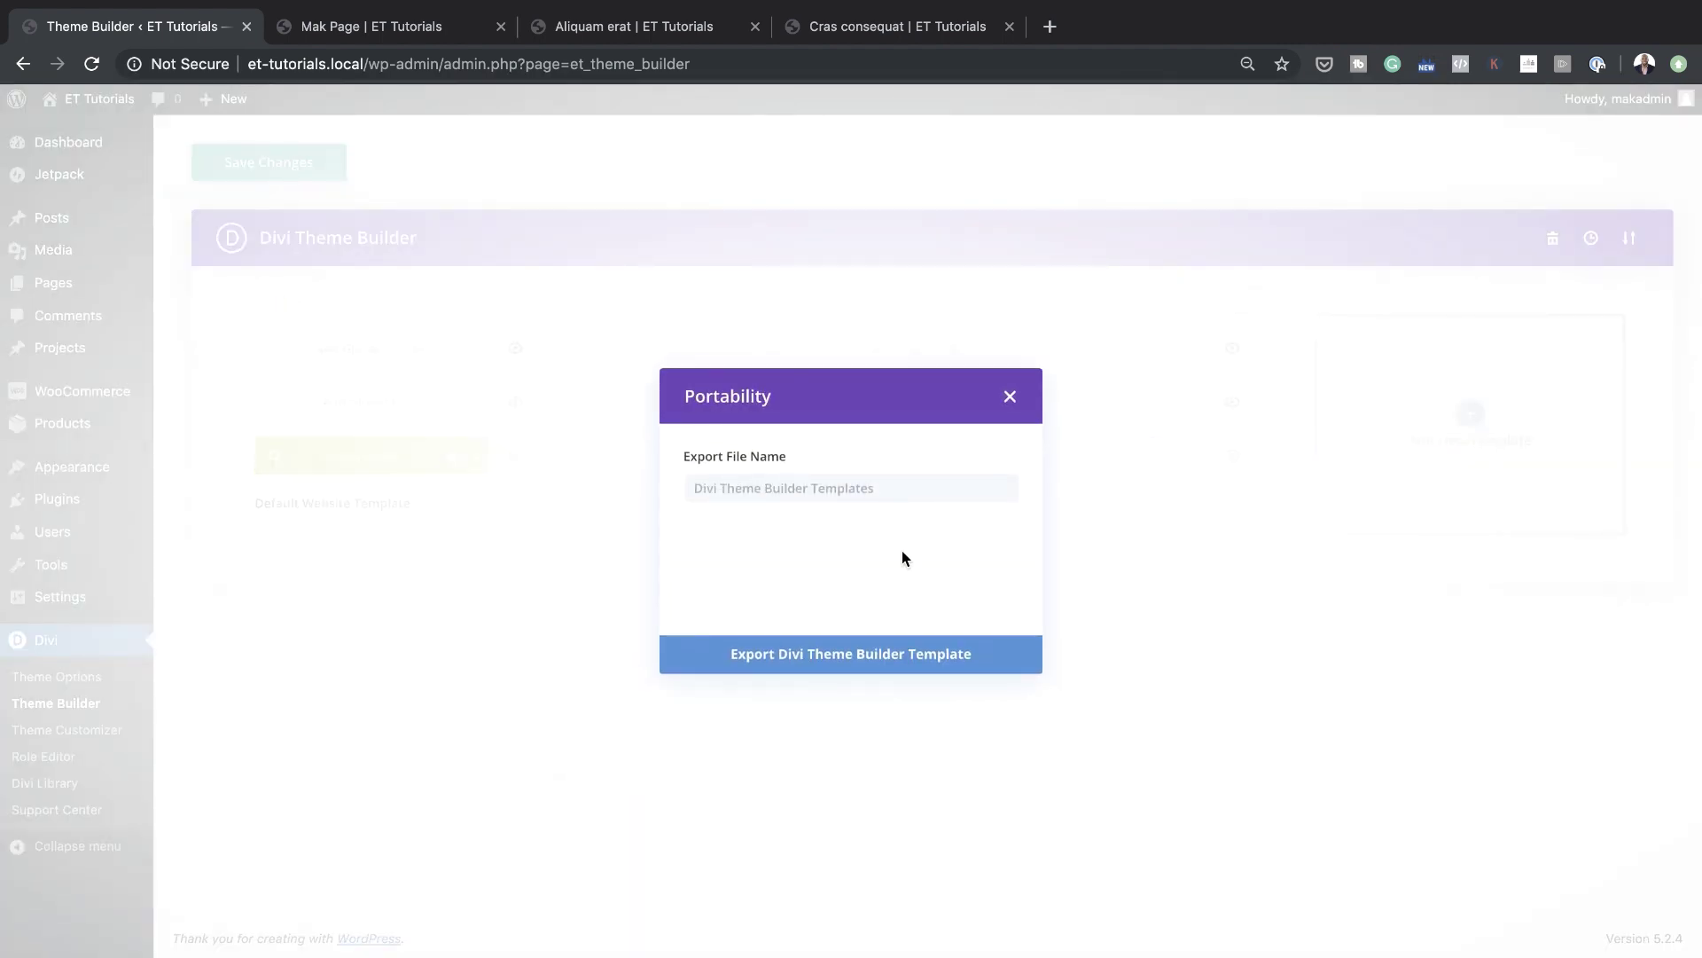
click(1011, 398)
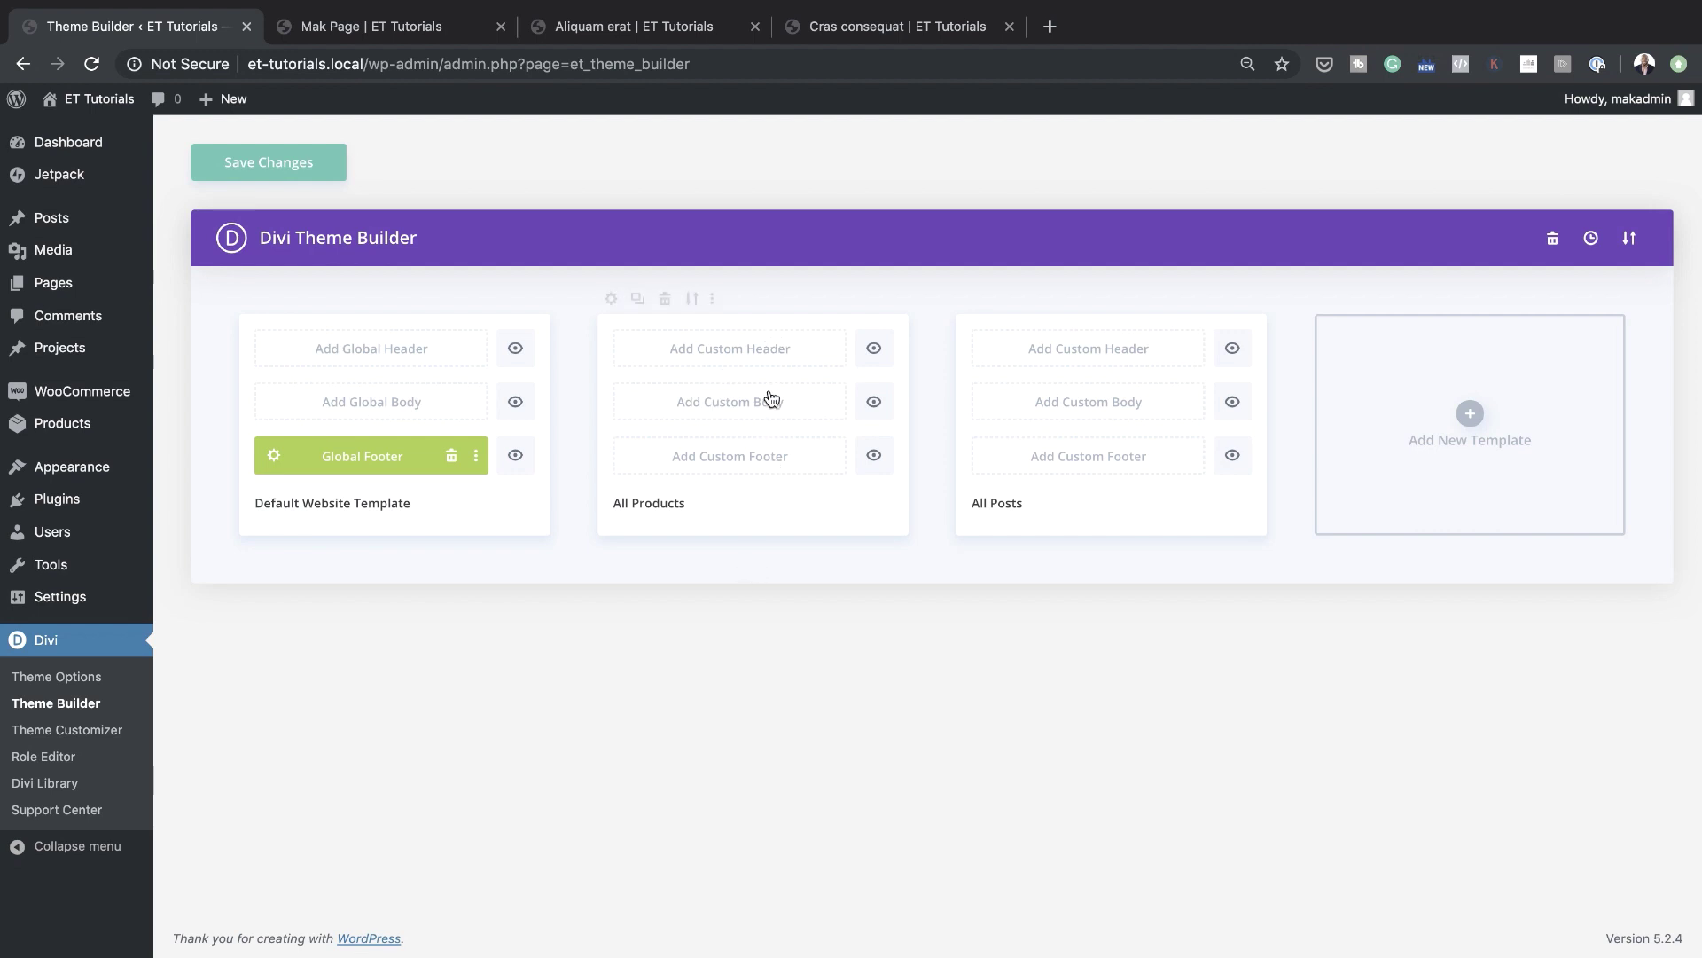
click(694, 300)
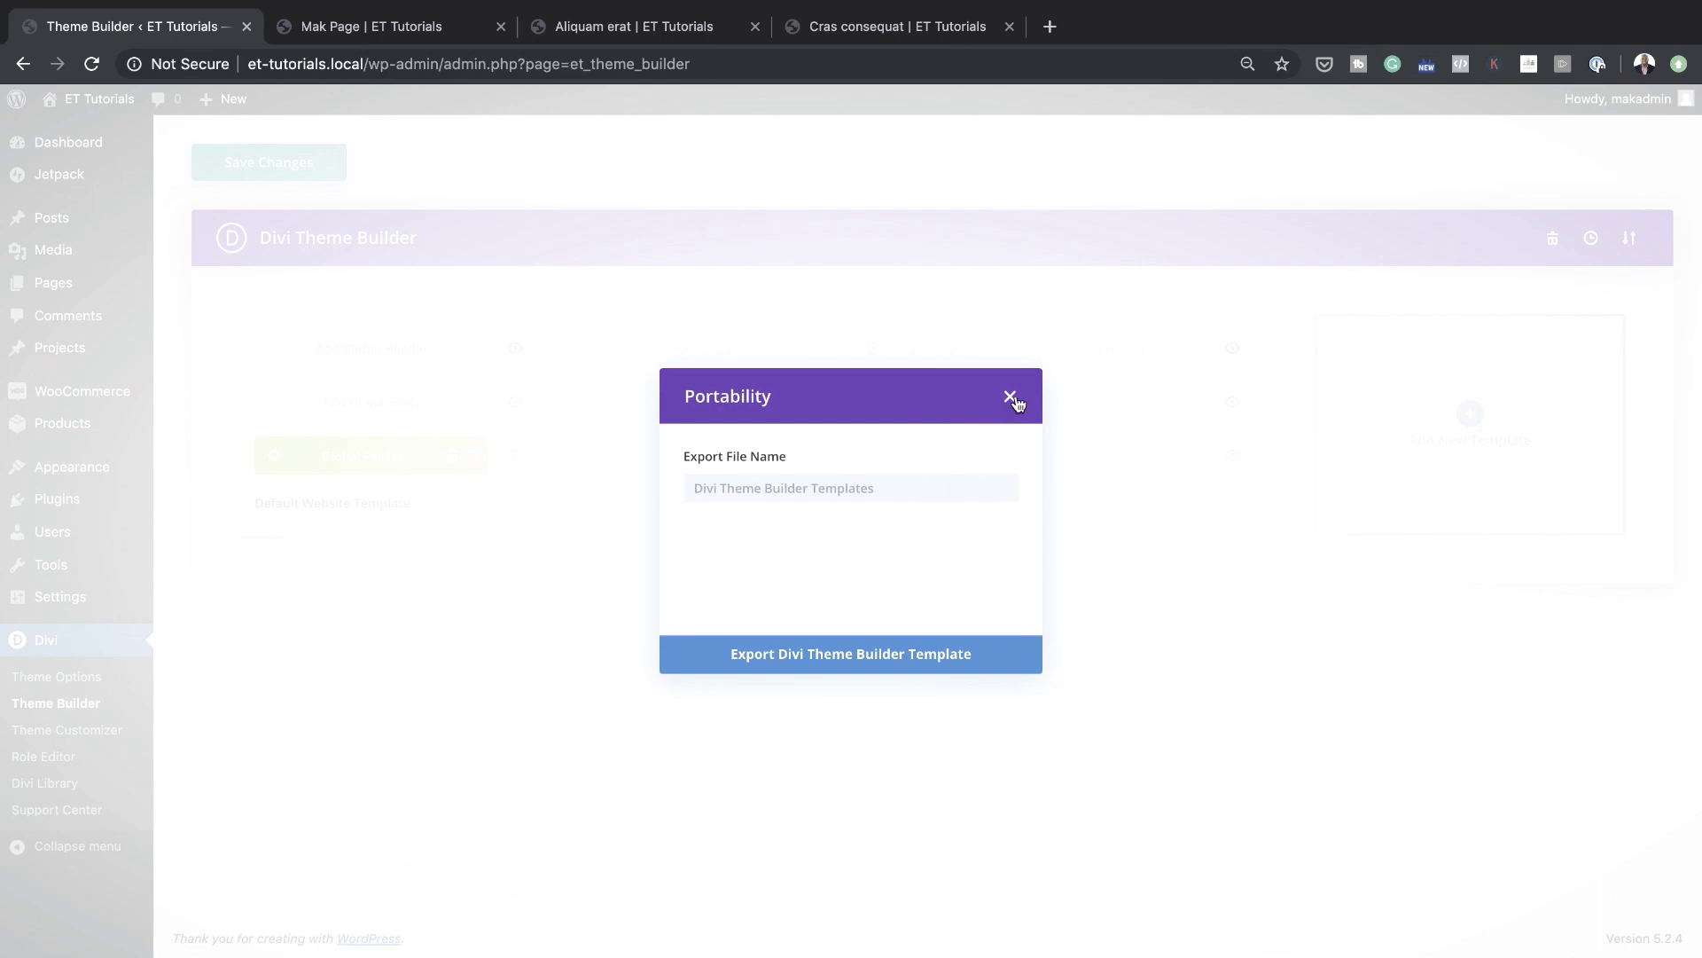
click(1010, 396)
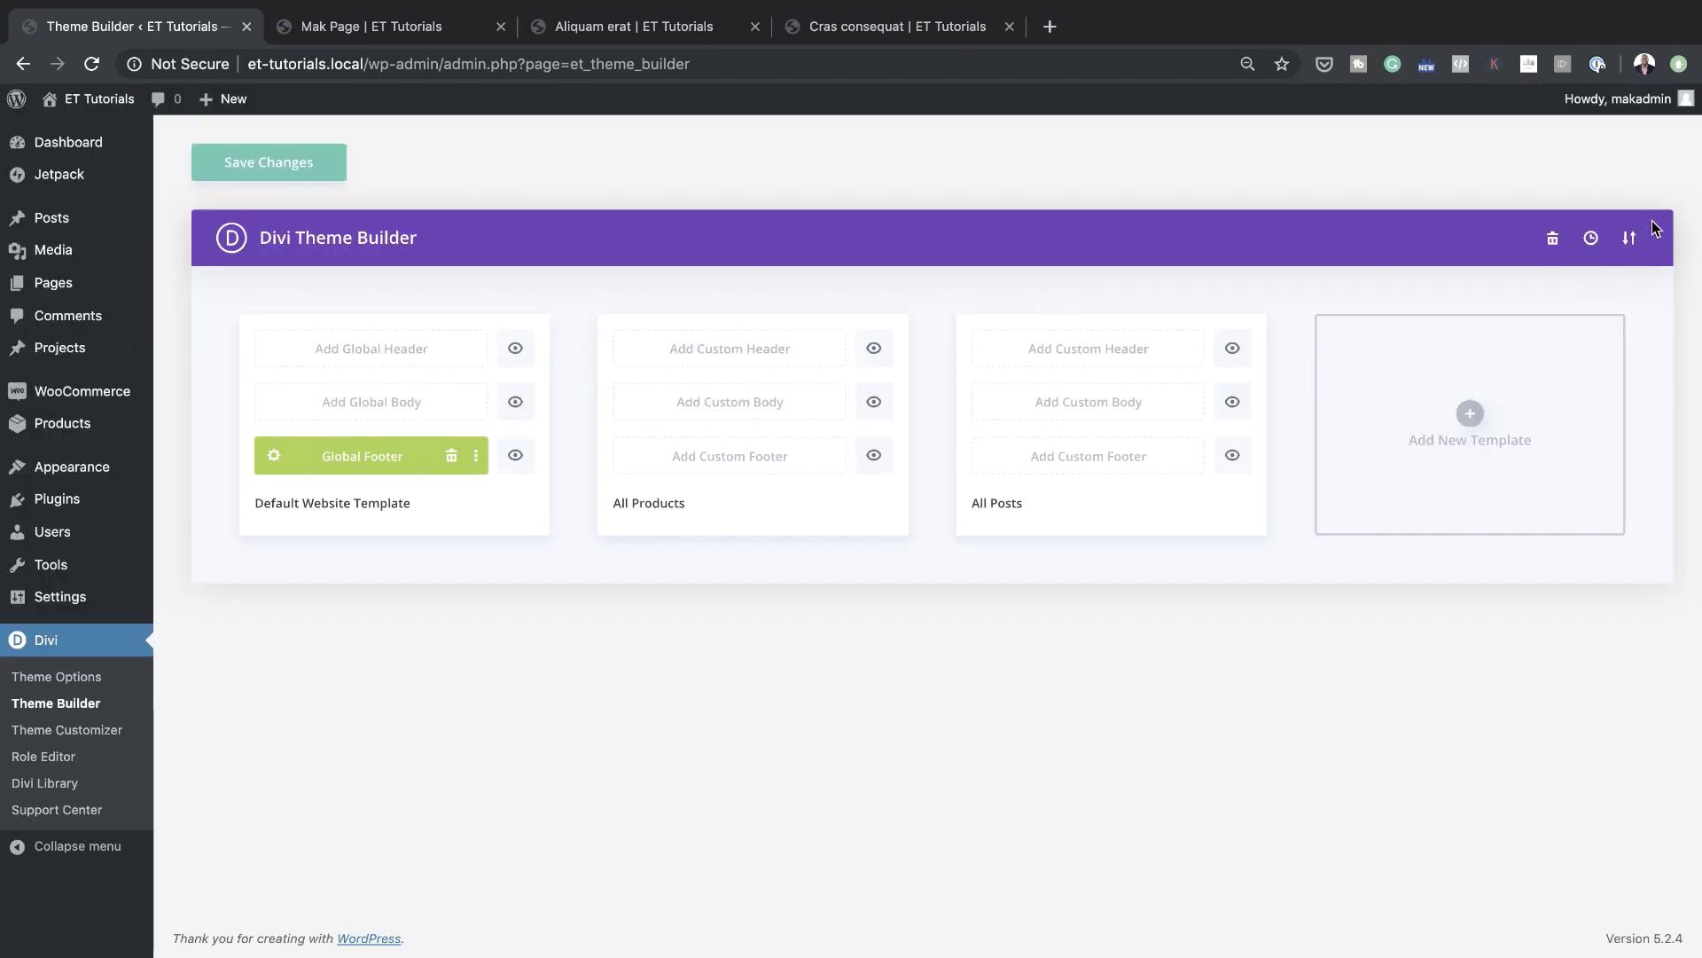
Import Woo Product Template.json into the Theme Builder, with overriding of the default website template and existing assignments allowed
click(1631, 241)
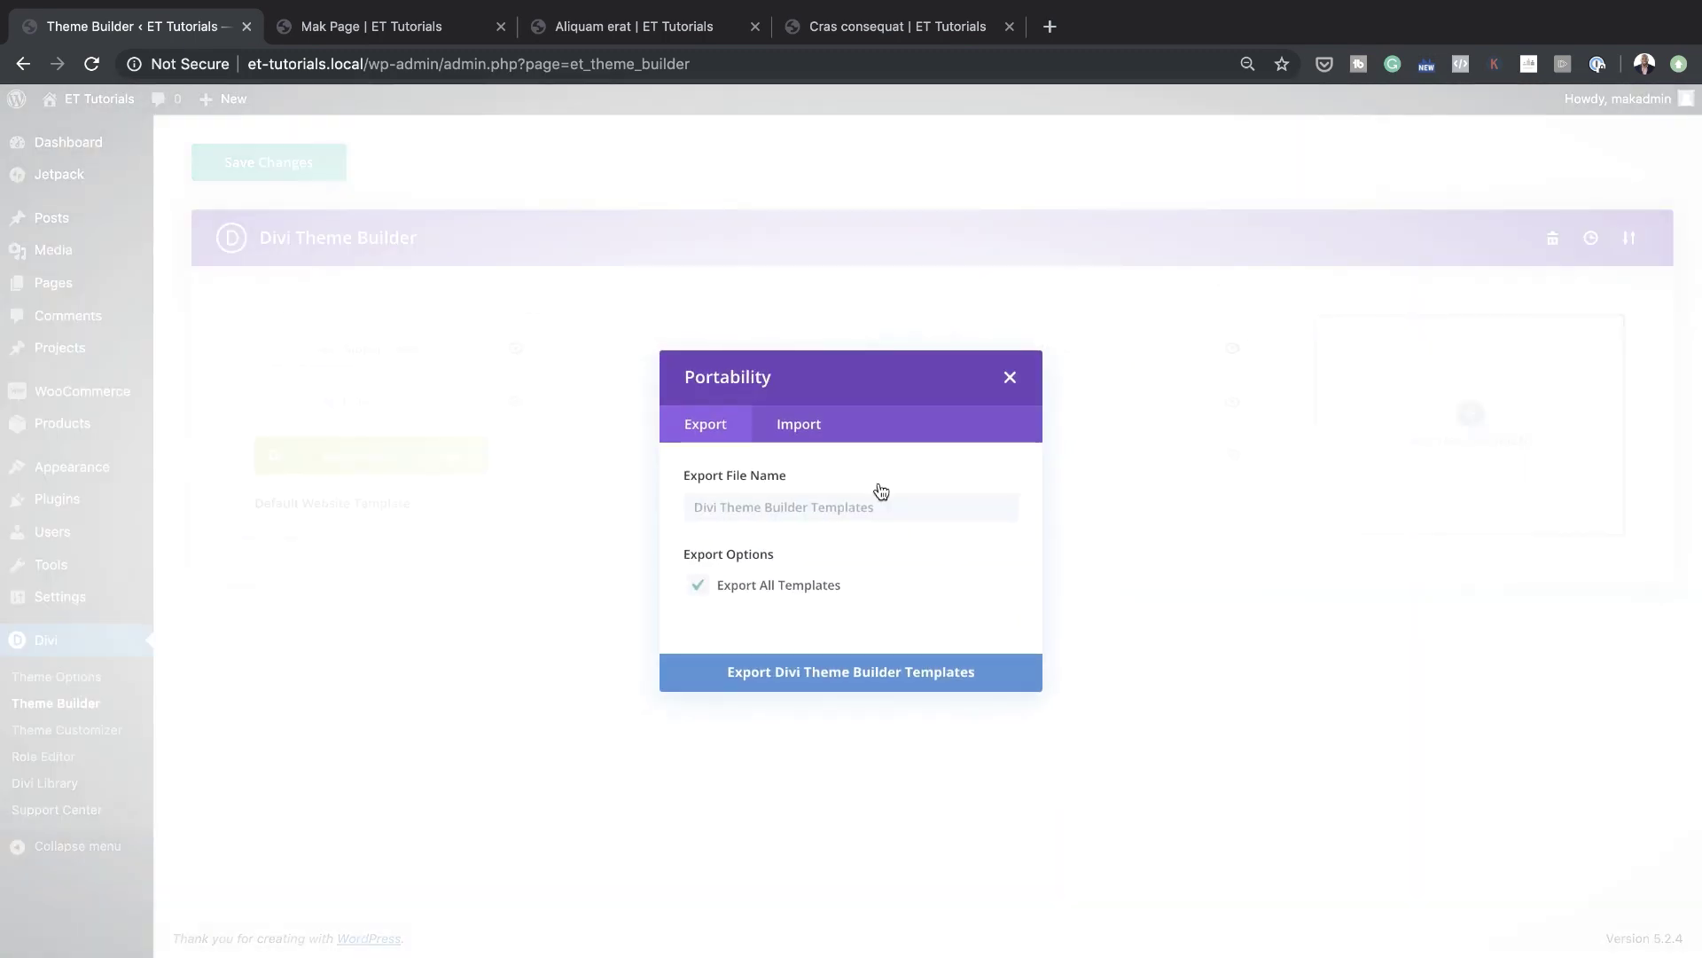
click(792, 427)
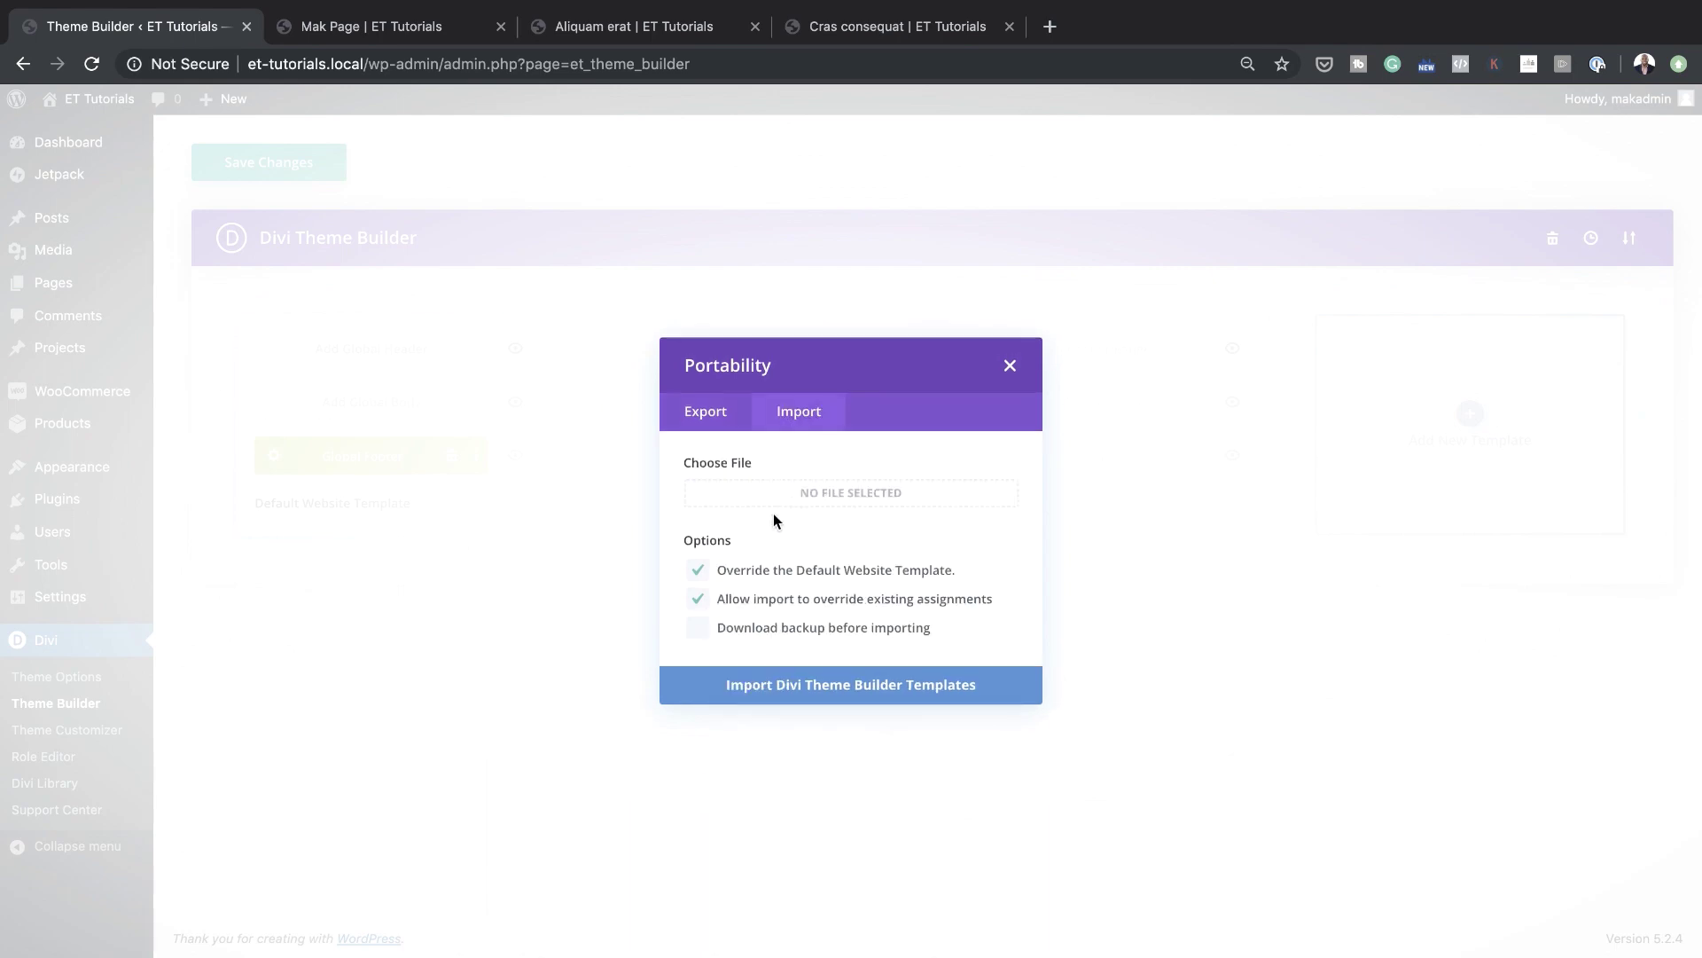
click(812, 500)
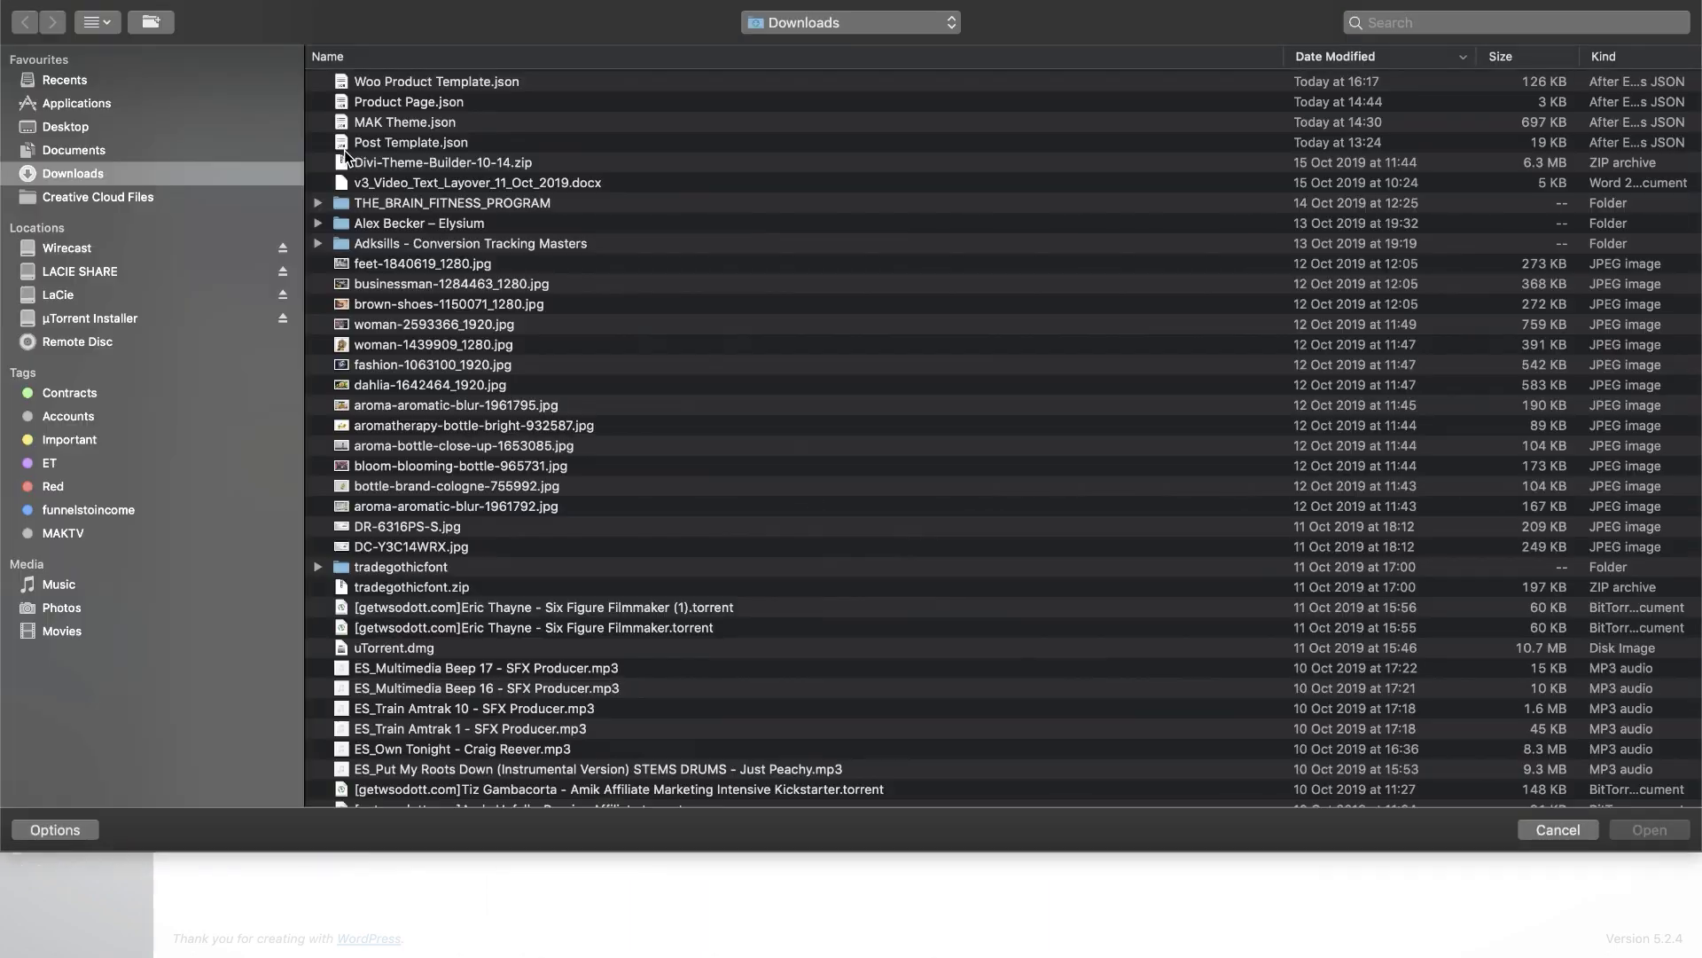
double_click(466, 84)
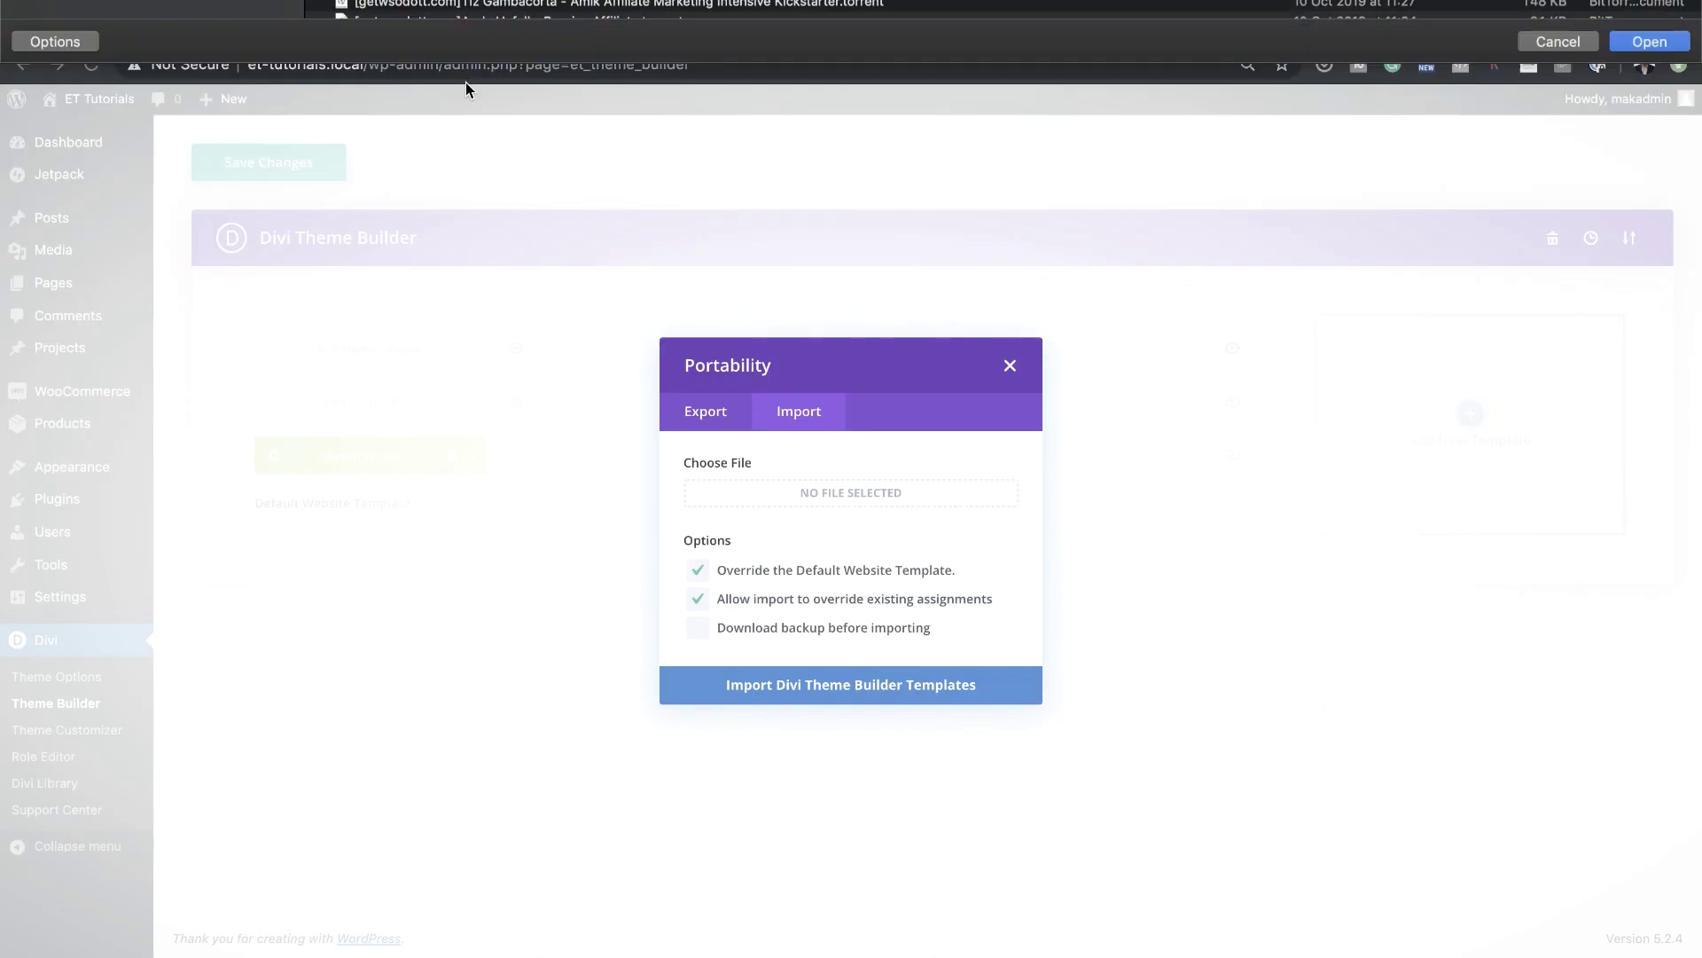
click(866, 689)
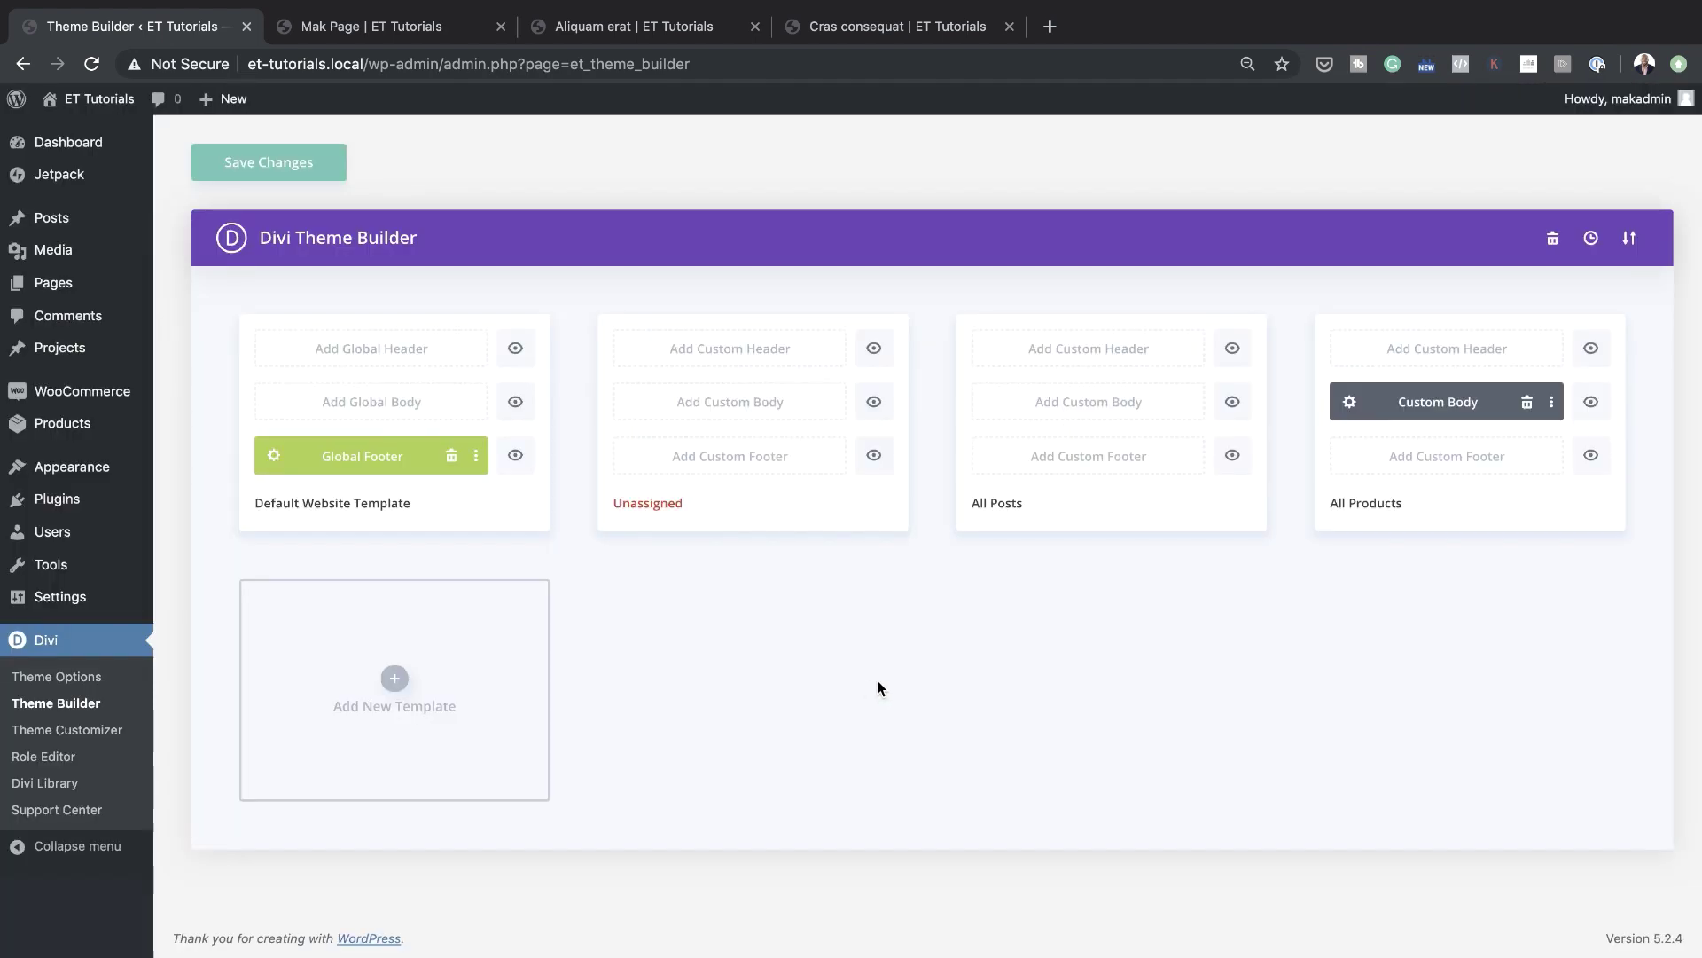
mouse_move(1314, 376)
double_click(1339, 503)
drag(1370, 506, 1427, 506)
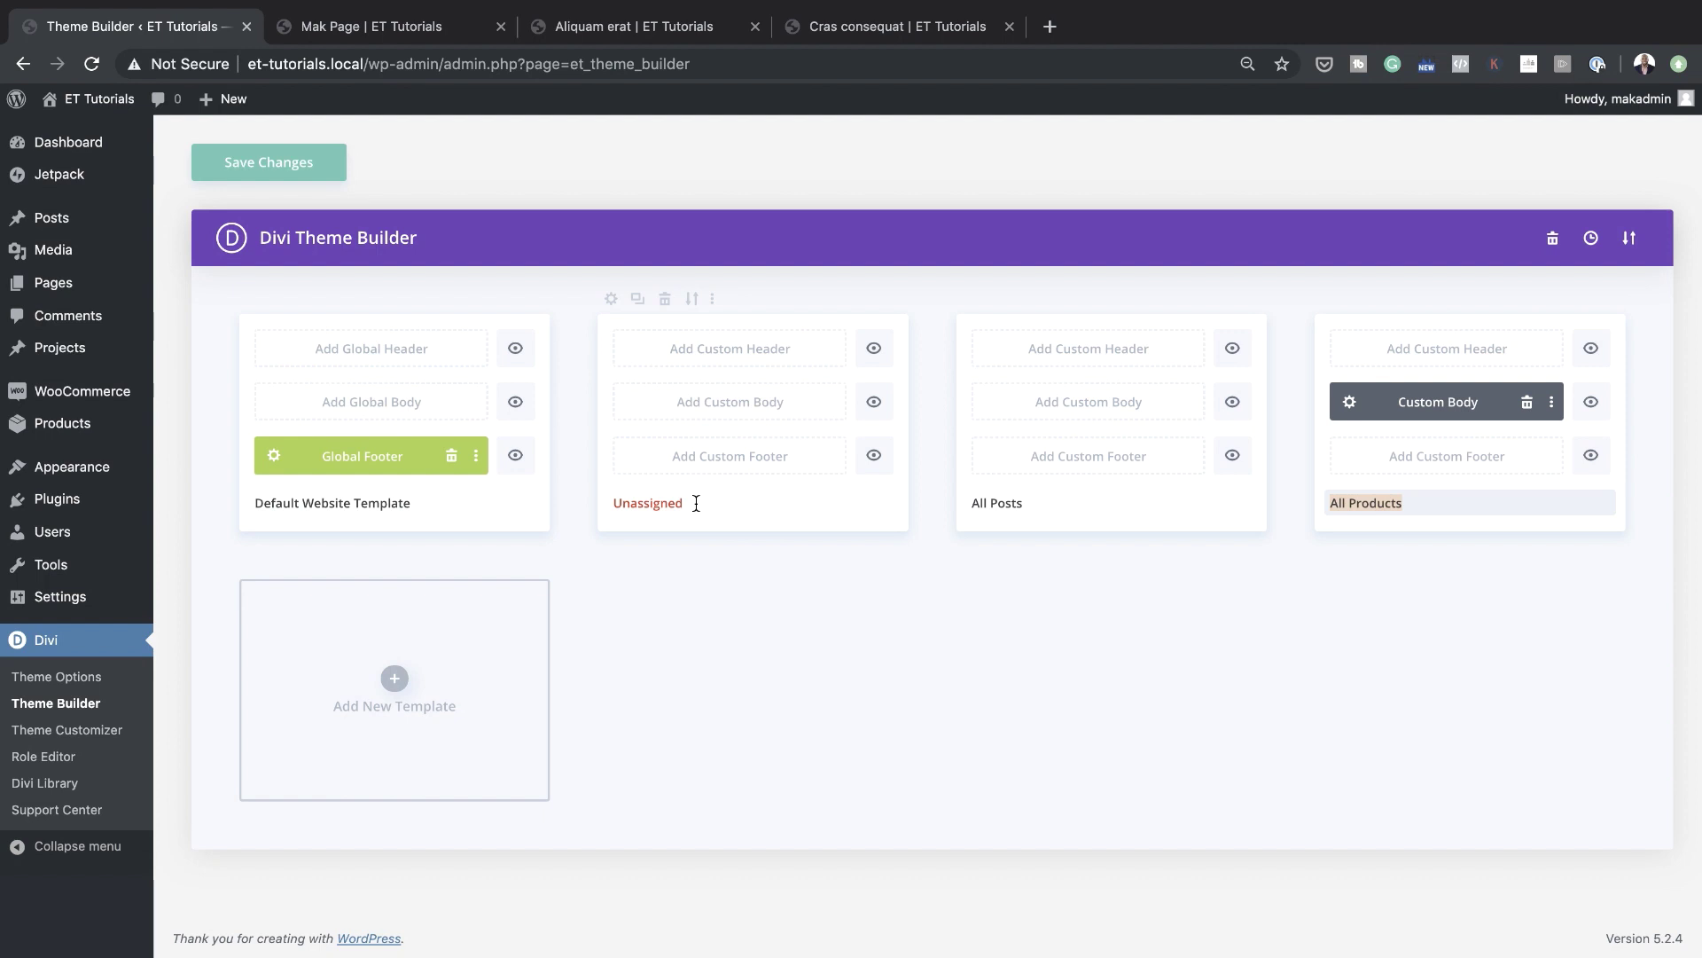
Delete the Unassigned template from the Theme Builder
drag(696, 503, 612, 503)
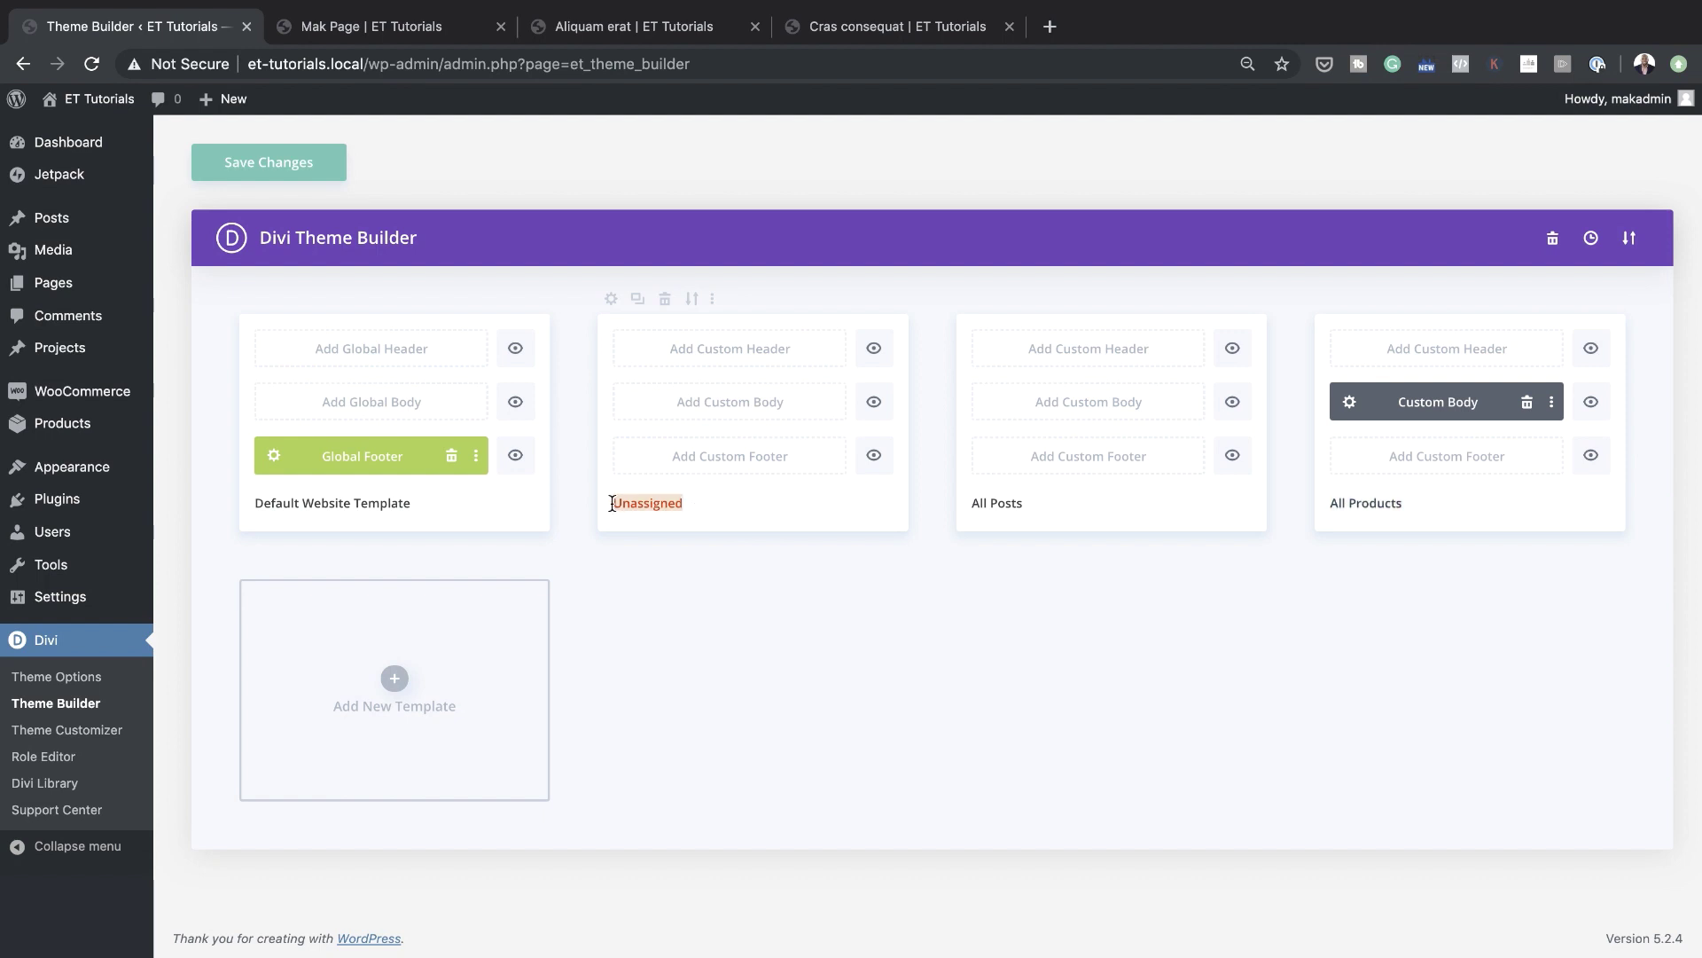
click(665, 299)
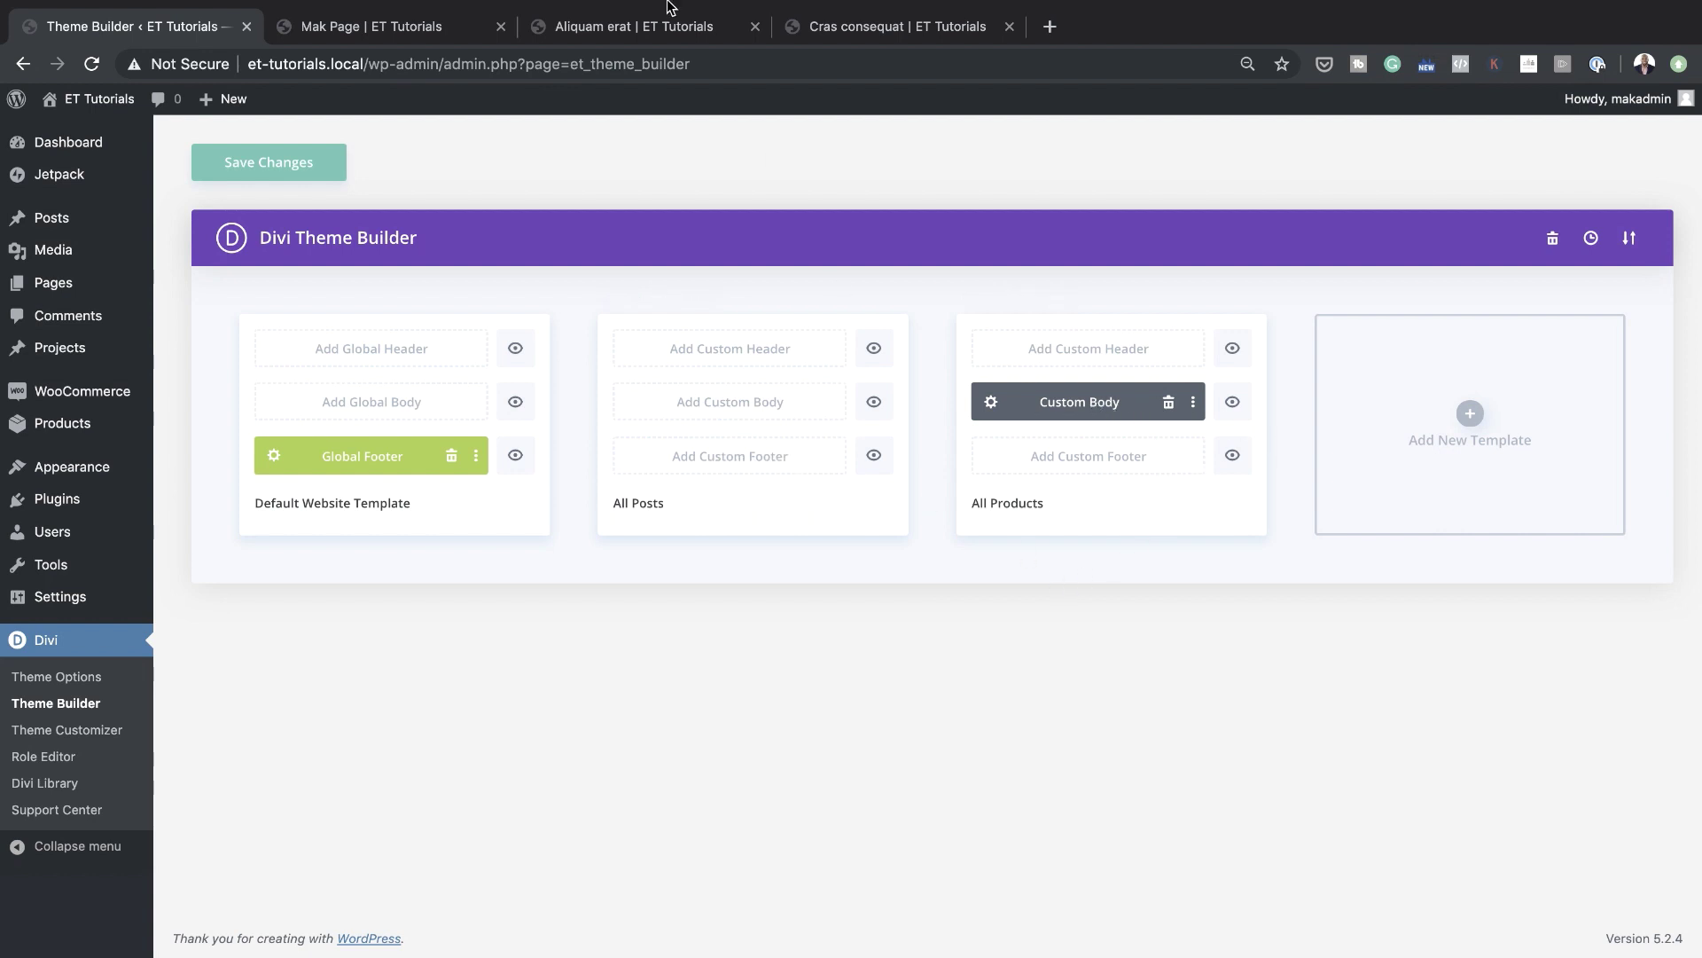
Look over the Aliquam erat product page and Mak Page before saving, and return to the Theme Builder
click(683, 30)
scroll(418, 470, up, 5)
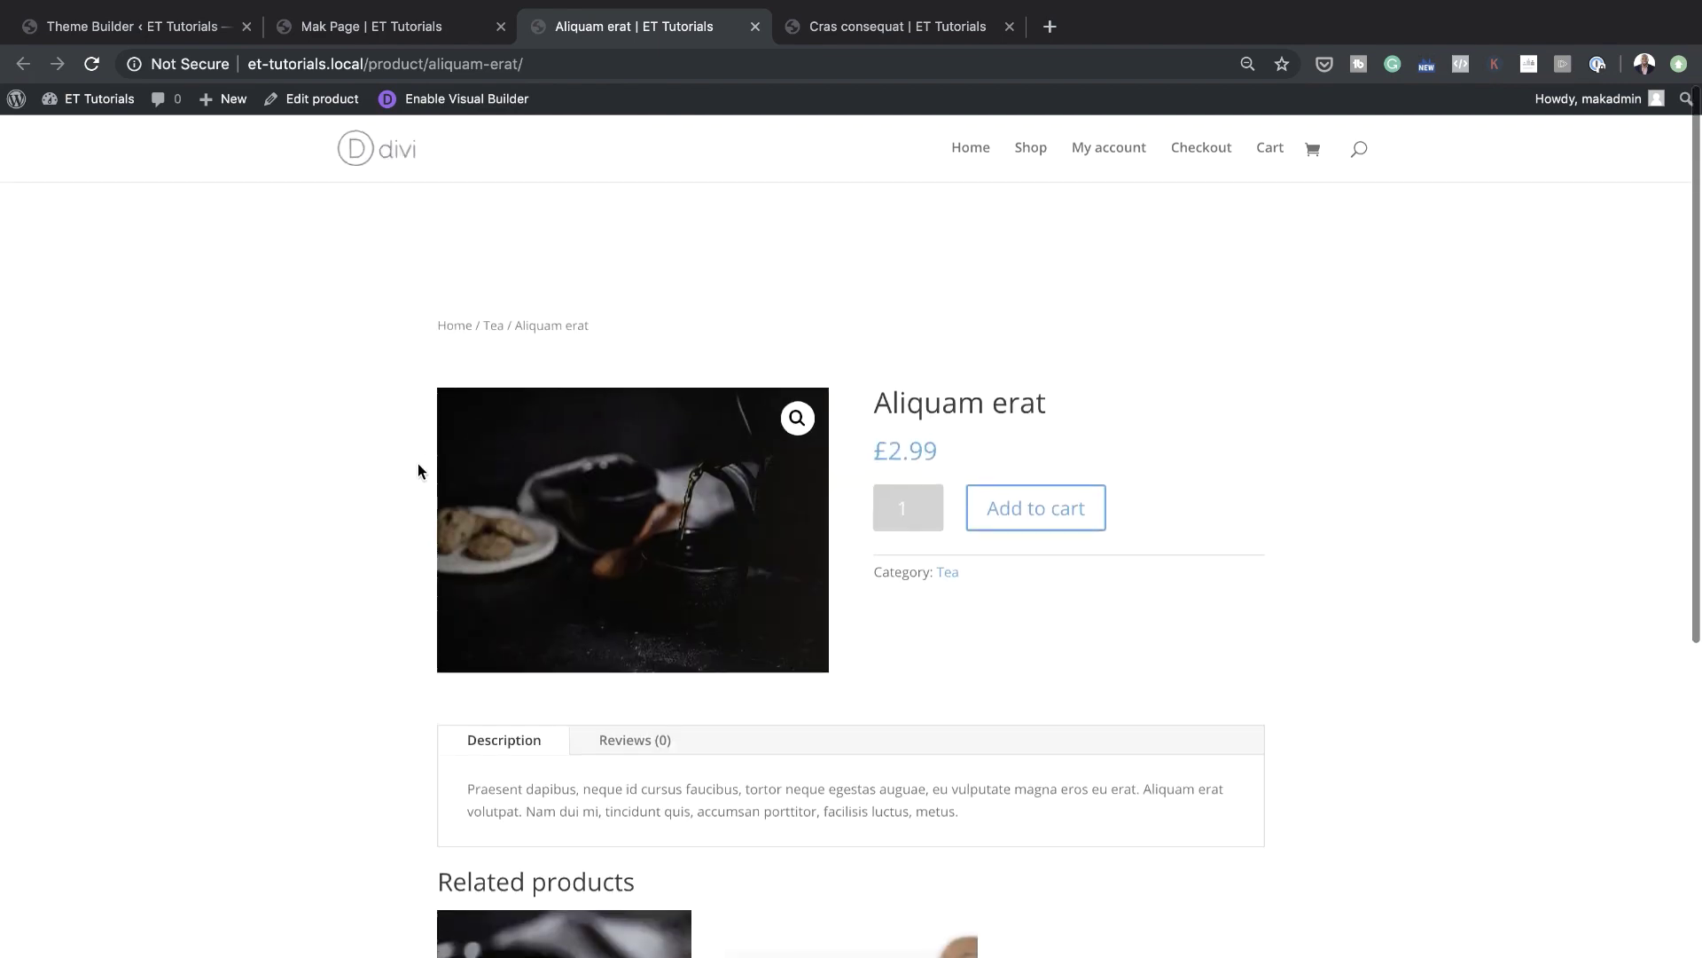
scroll(418, 468, down, 5)
scroll(418, 467, up, 5)
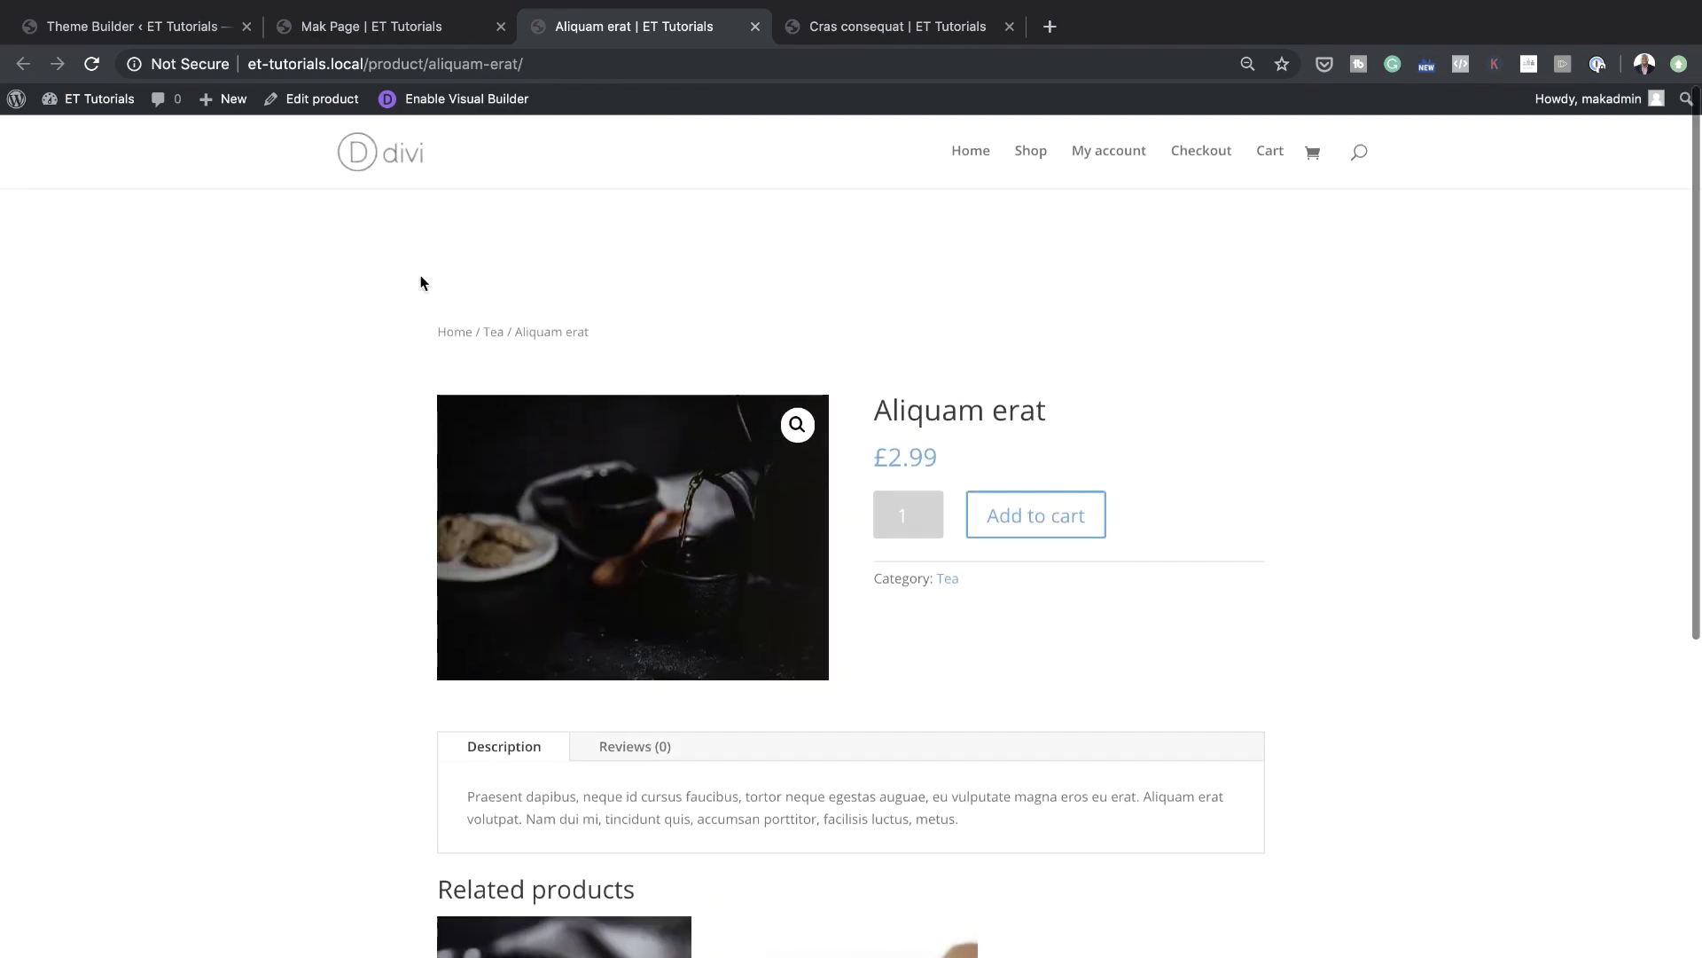
click(456, 22)
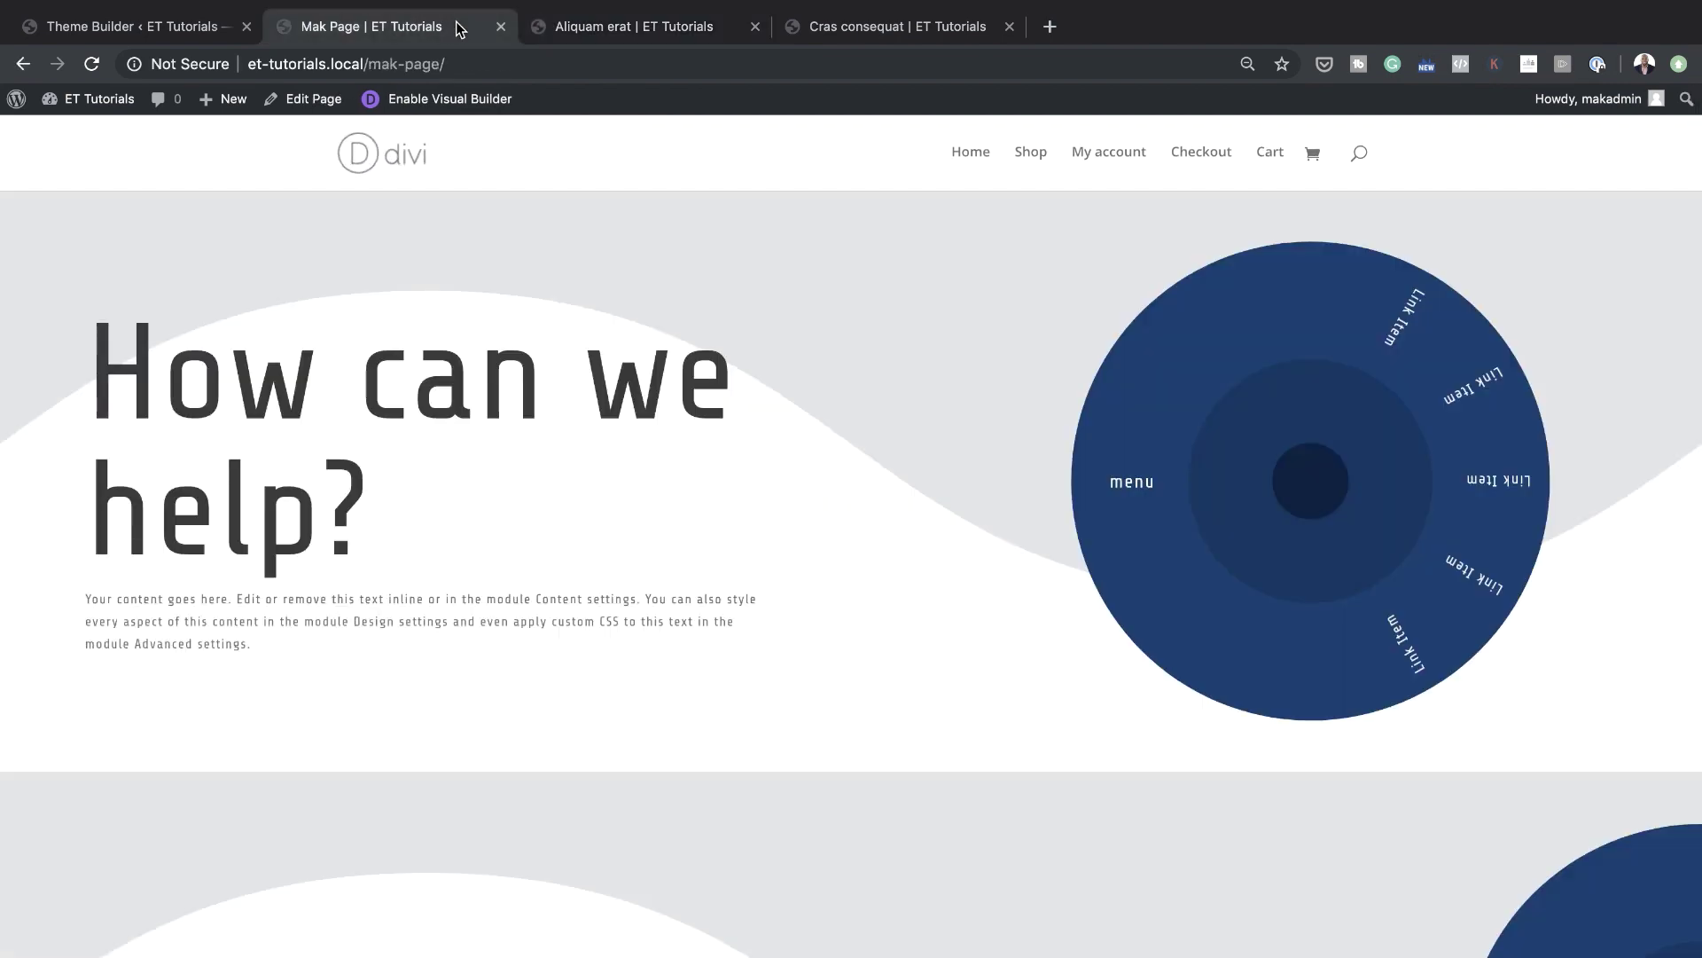
click(190, 29)
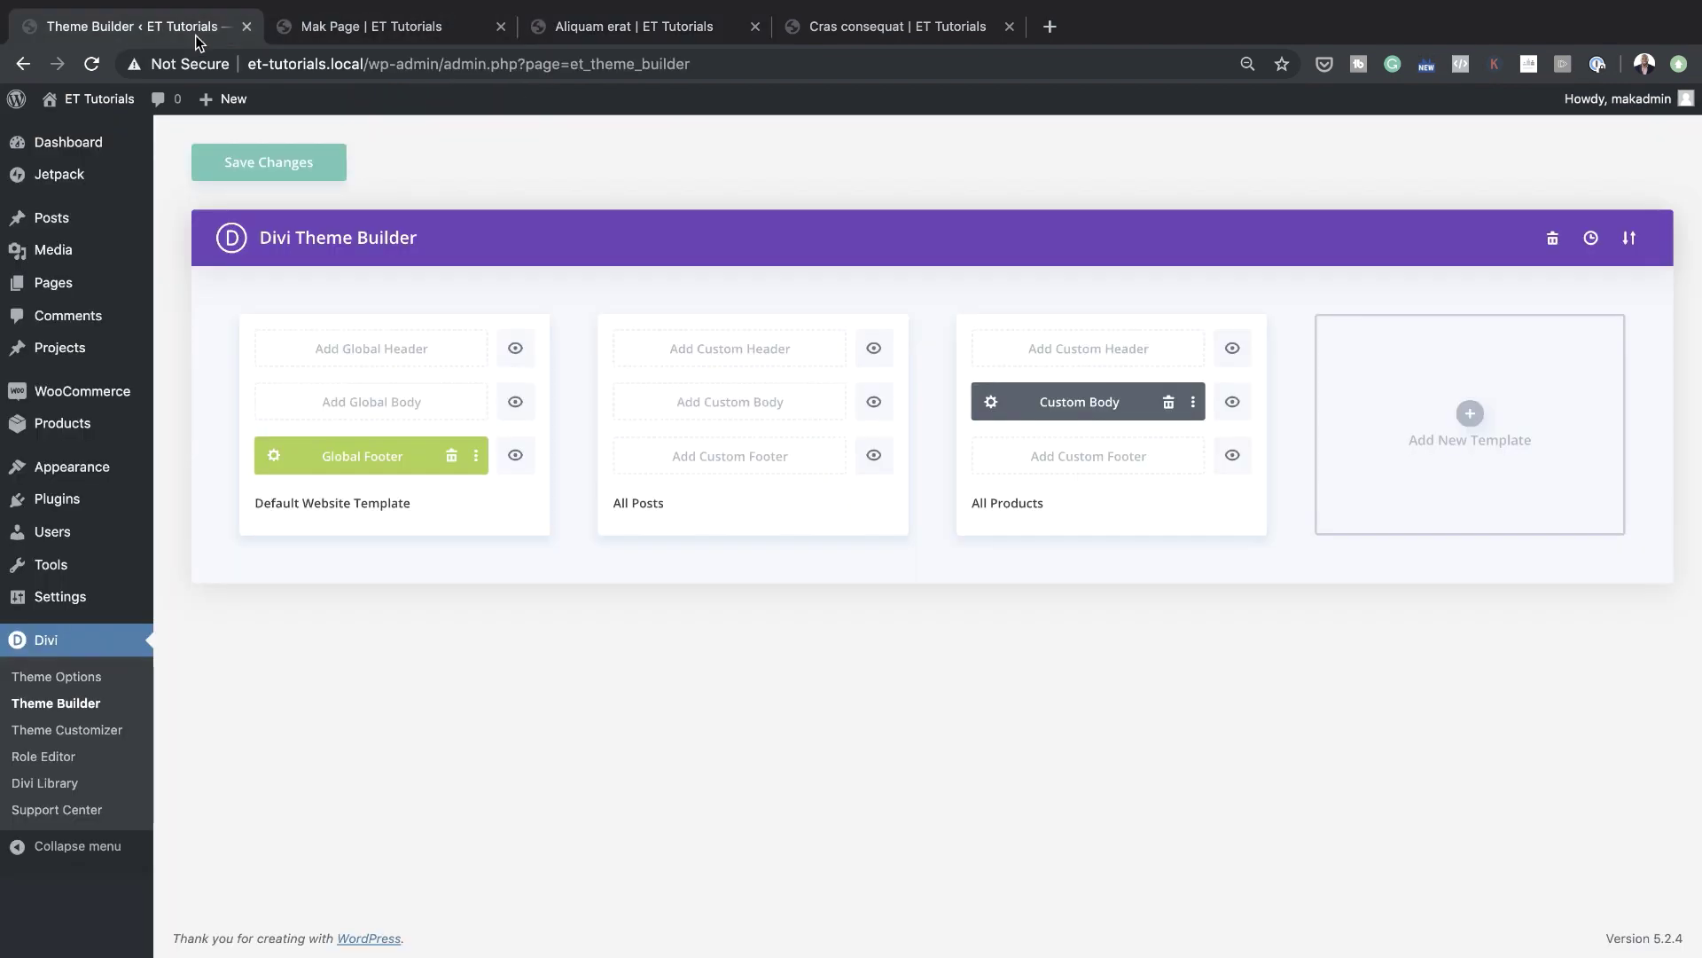
Save the Theme Builder changes and reload the Aliquam erat product page to review its layout down to the footer
click(289, 169)
click(599, 35)
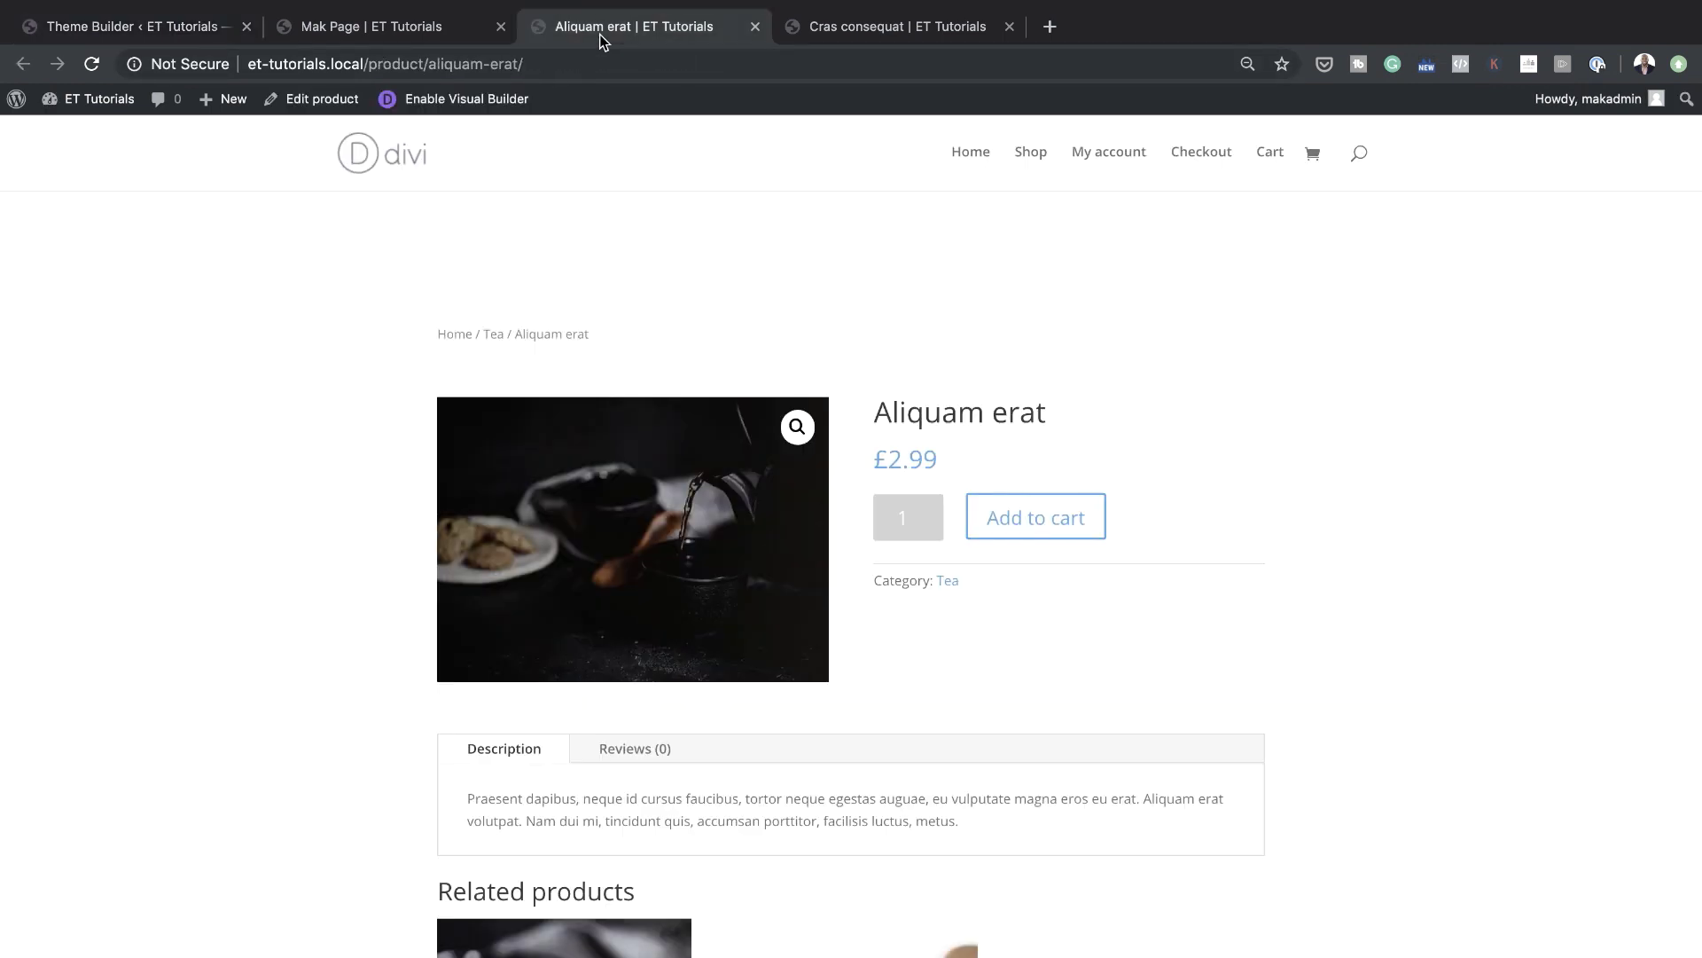
click(93, 65)
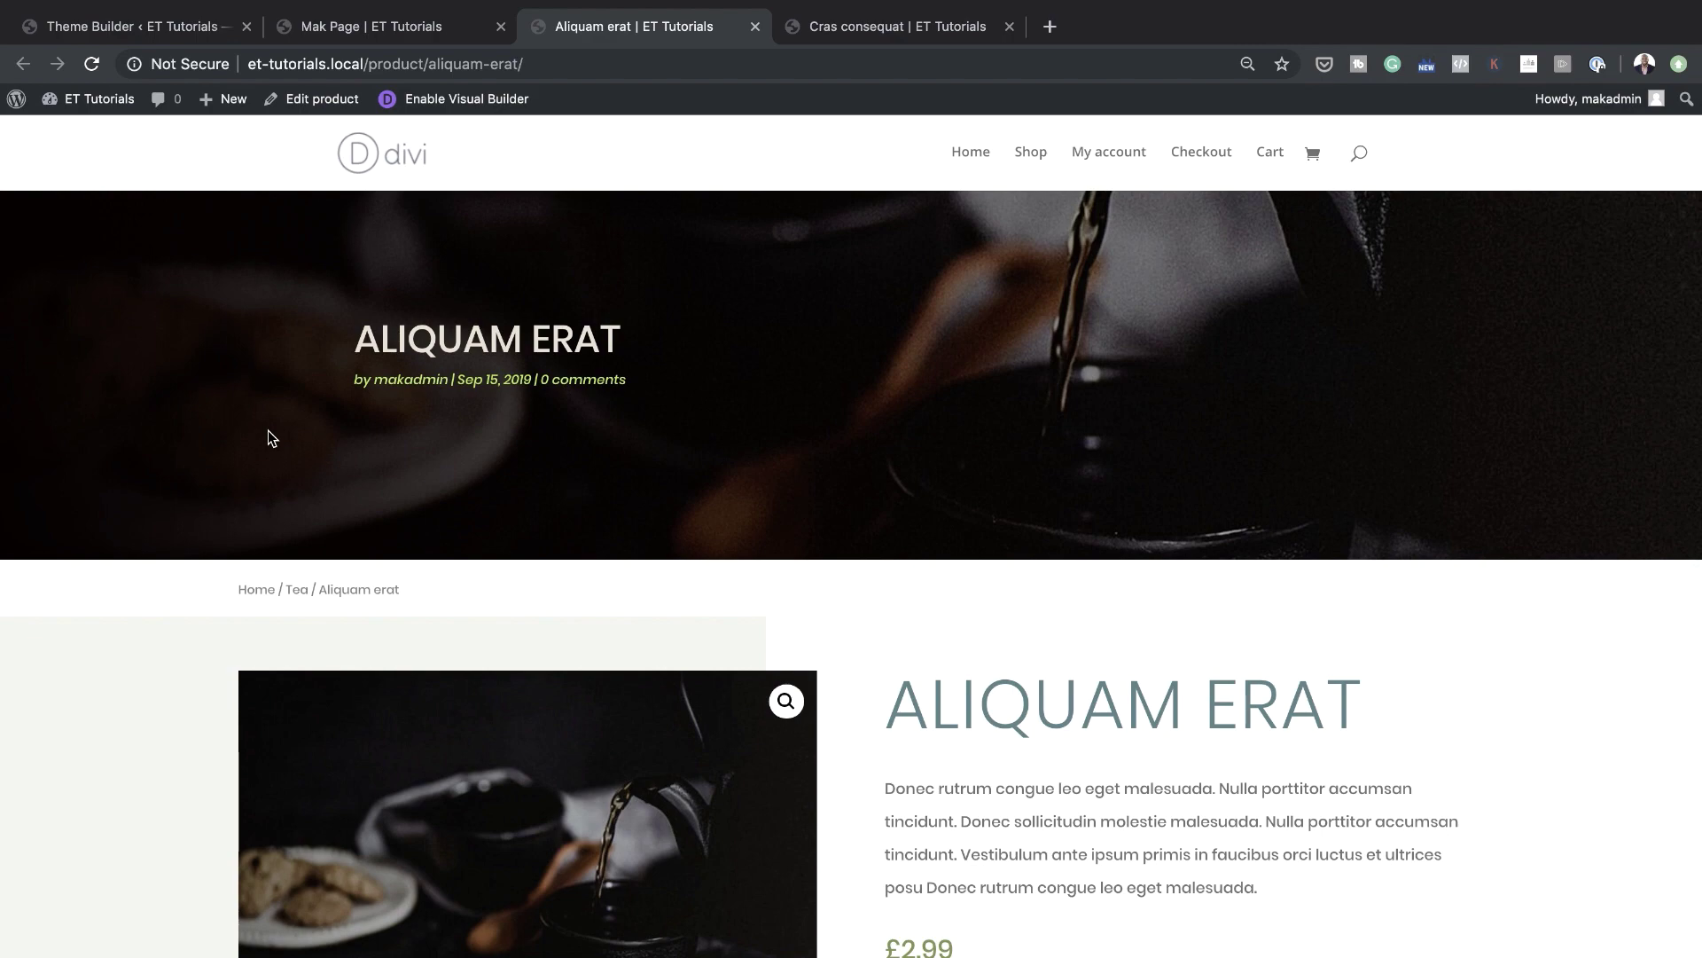
scroll(268, 429, down, 5)
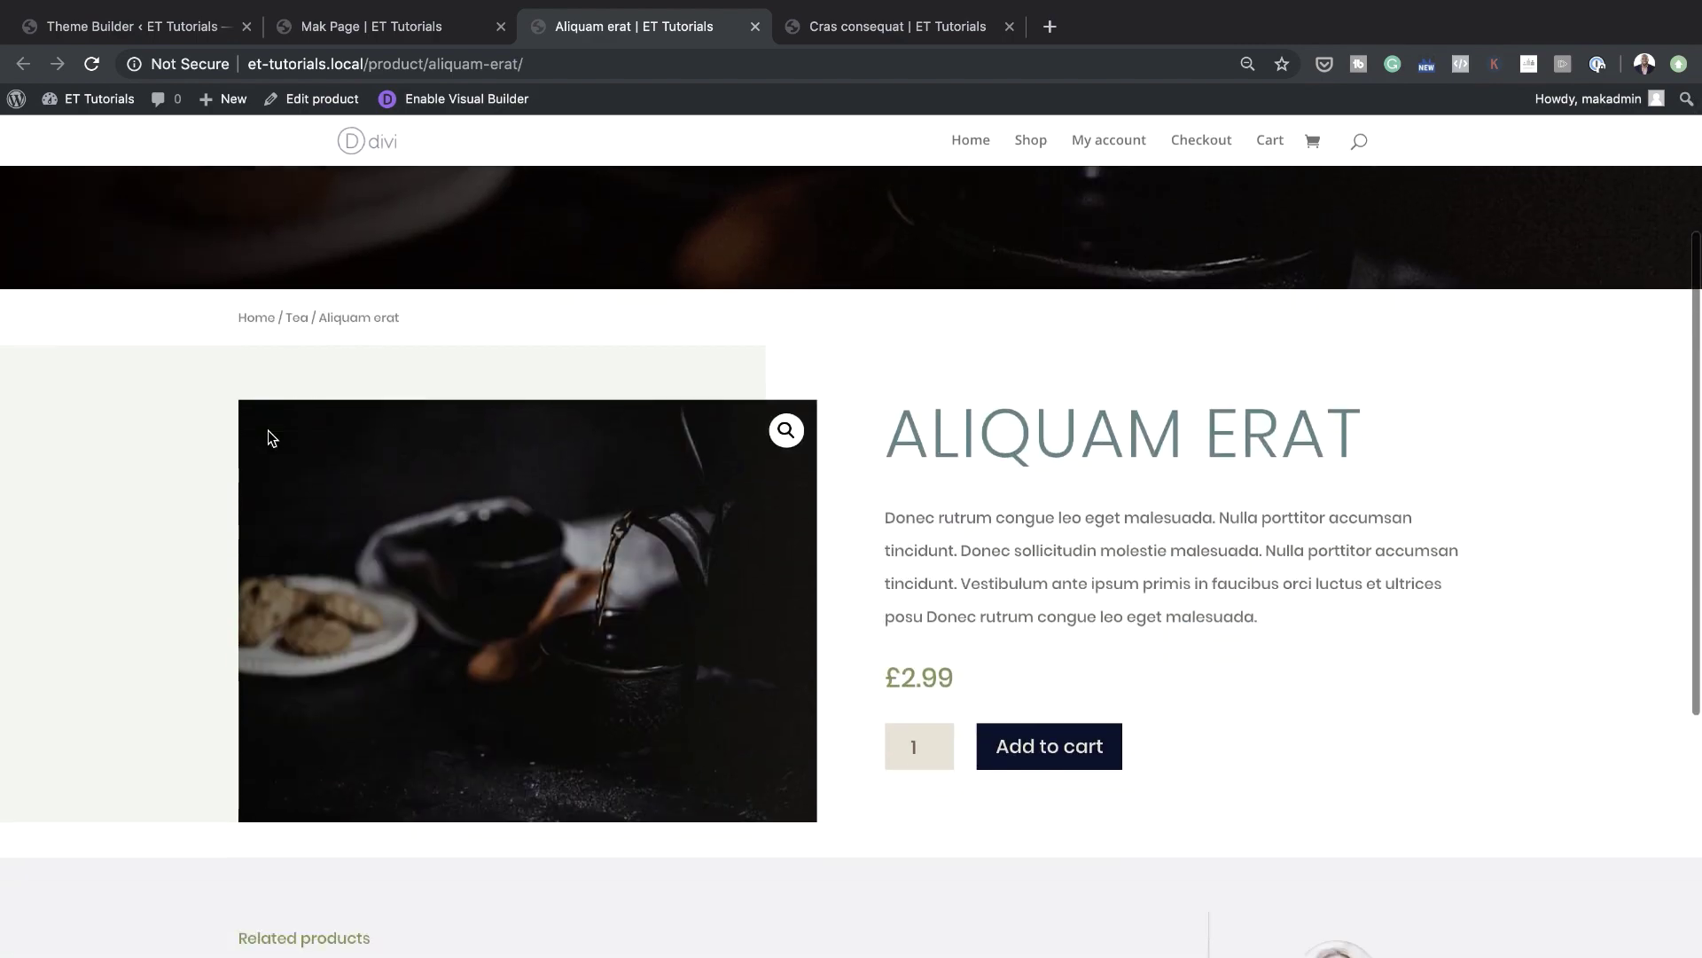
scroll(267, 429, down, 2)
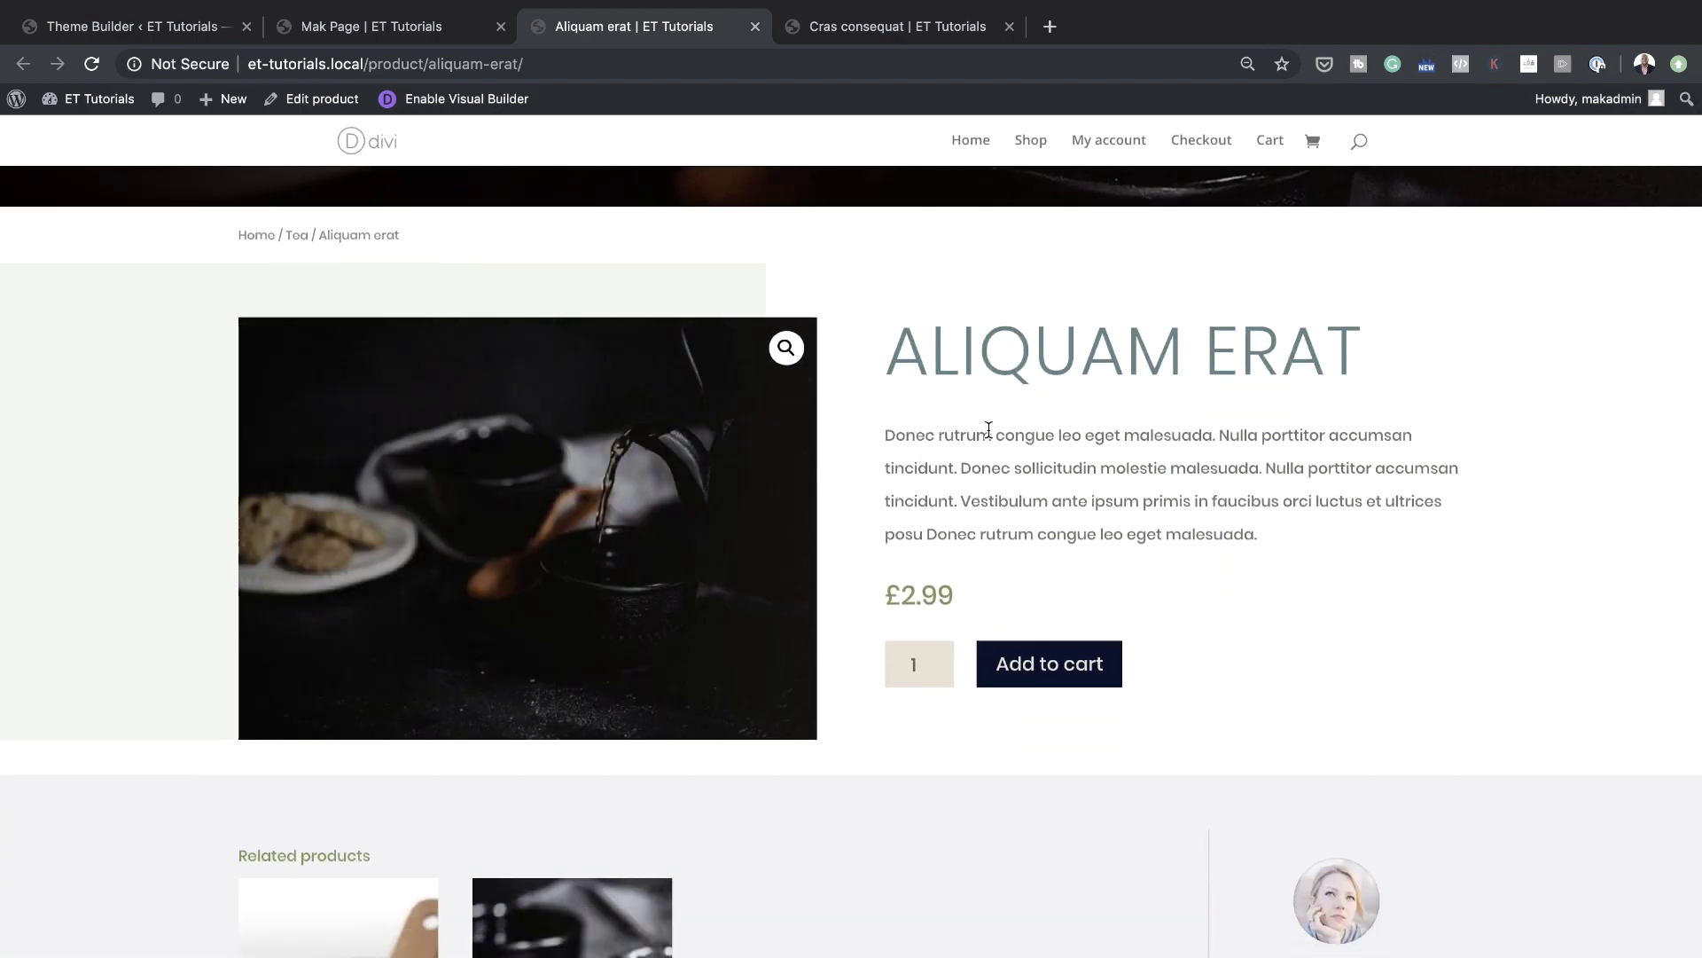
scroll(1252, 519, down, 5)
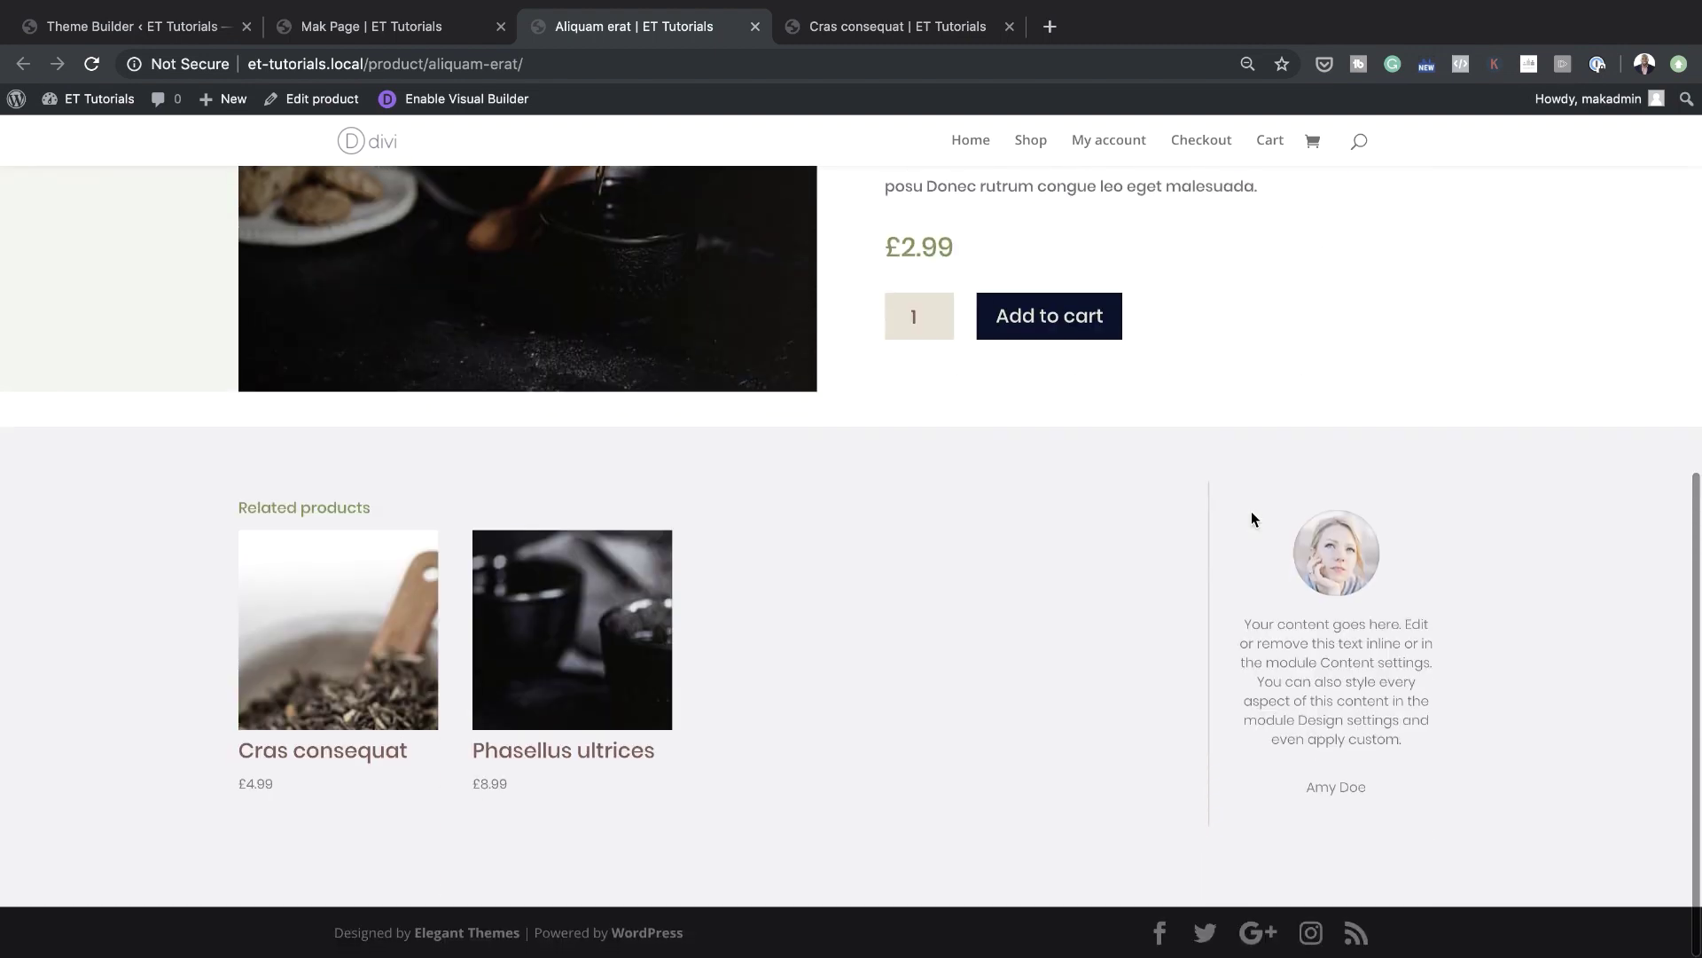
scroll(1103, 753, up, 10)
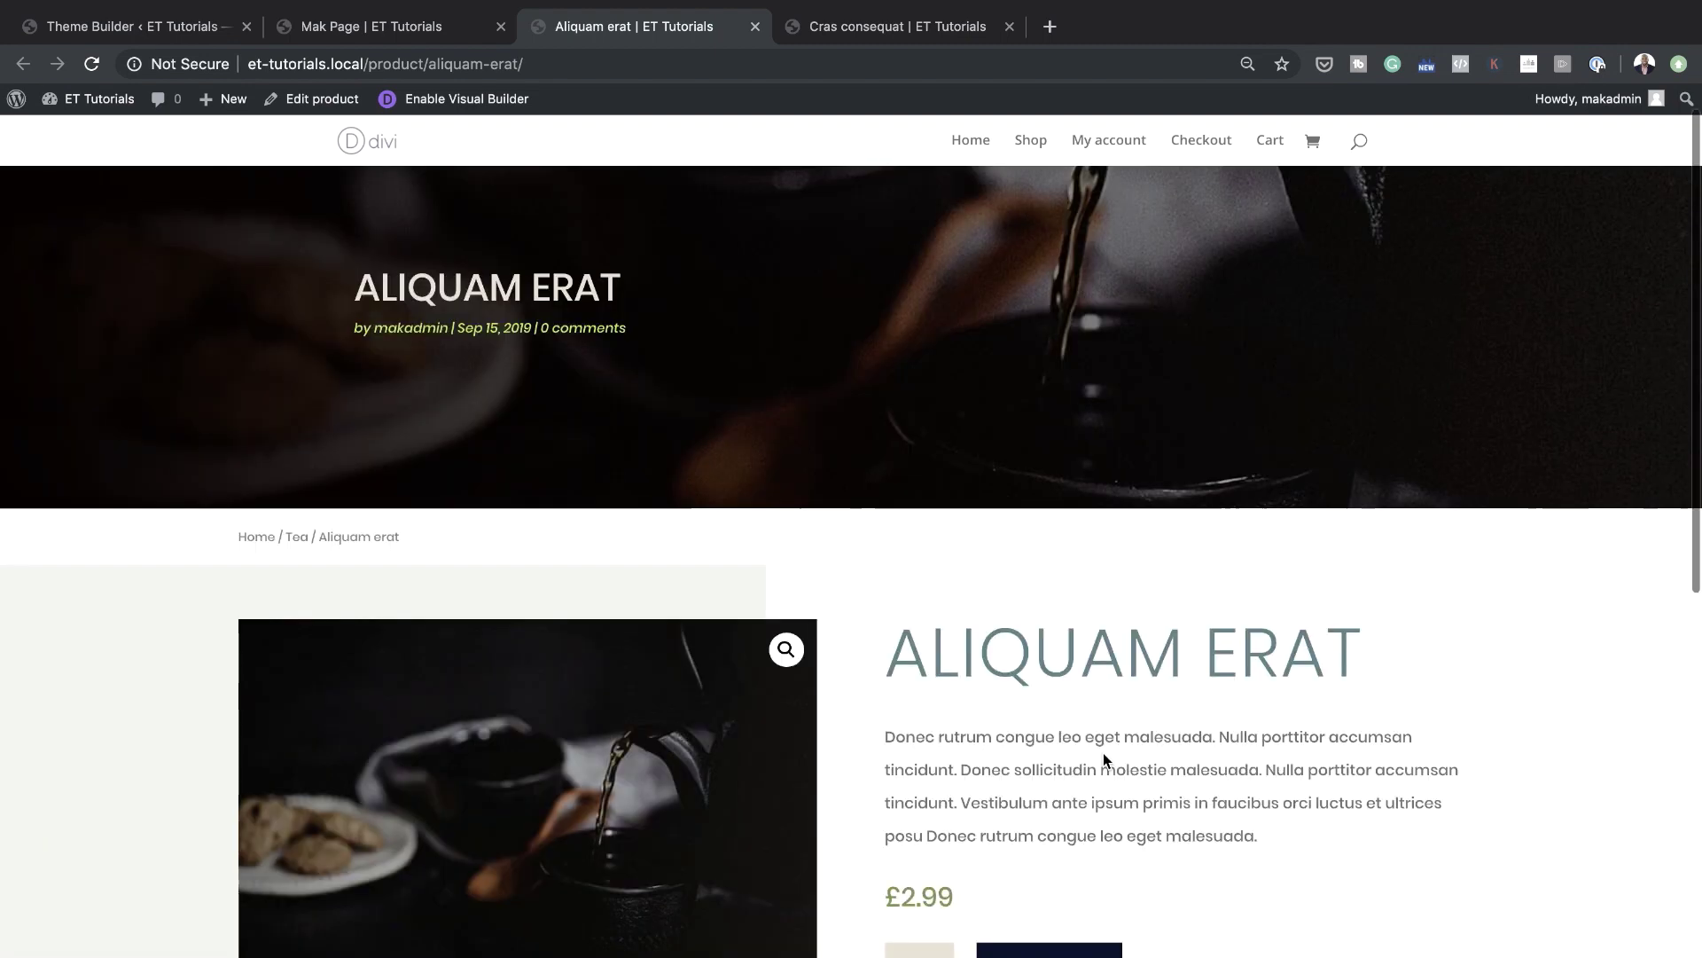
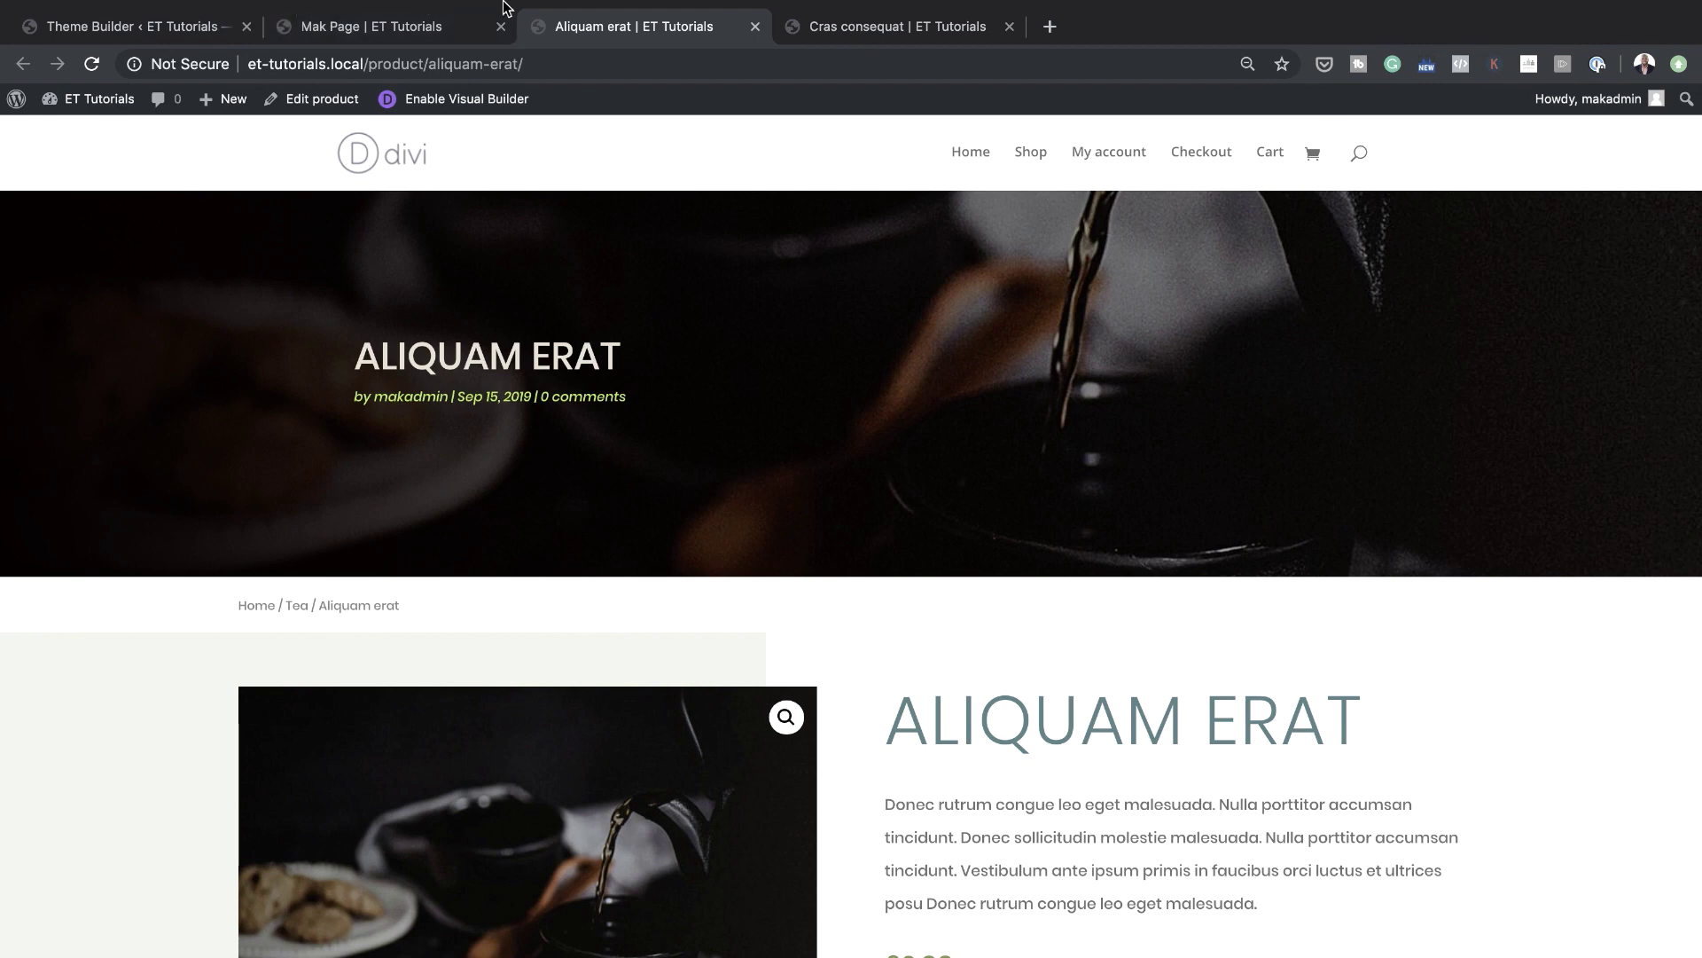
Reload the Cras consequat product page and review its layout from the header image down to the footer
click(922, 29)
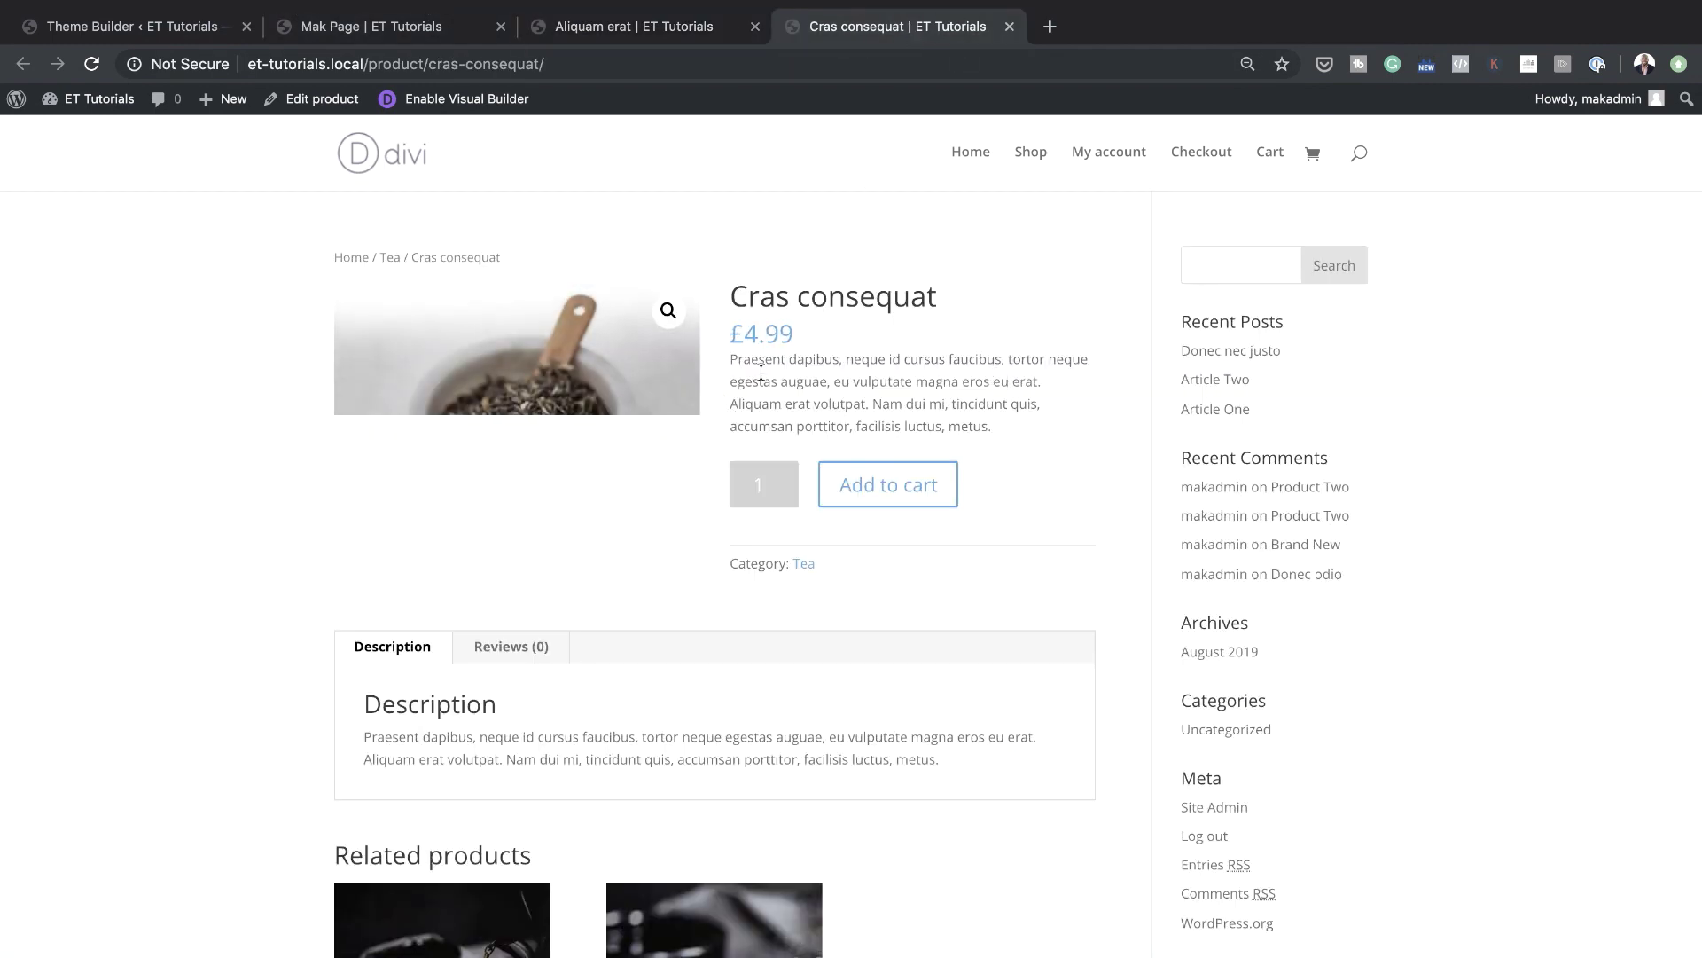
click(92, 64)
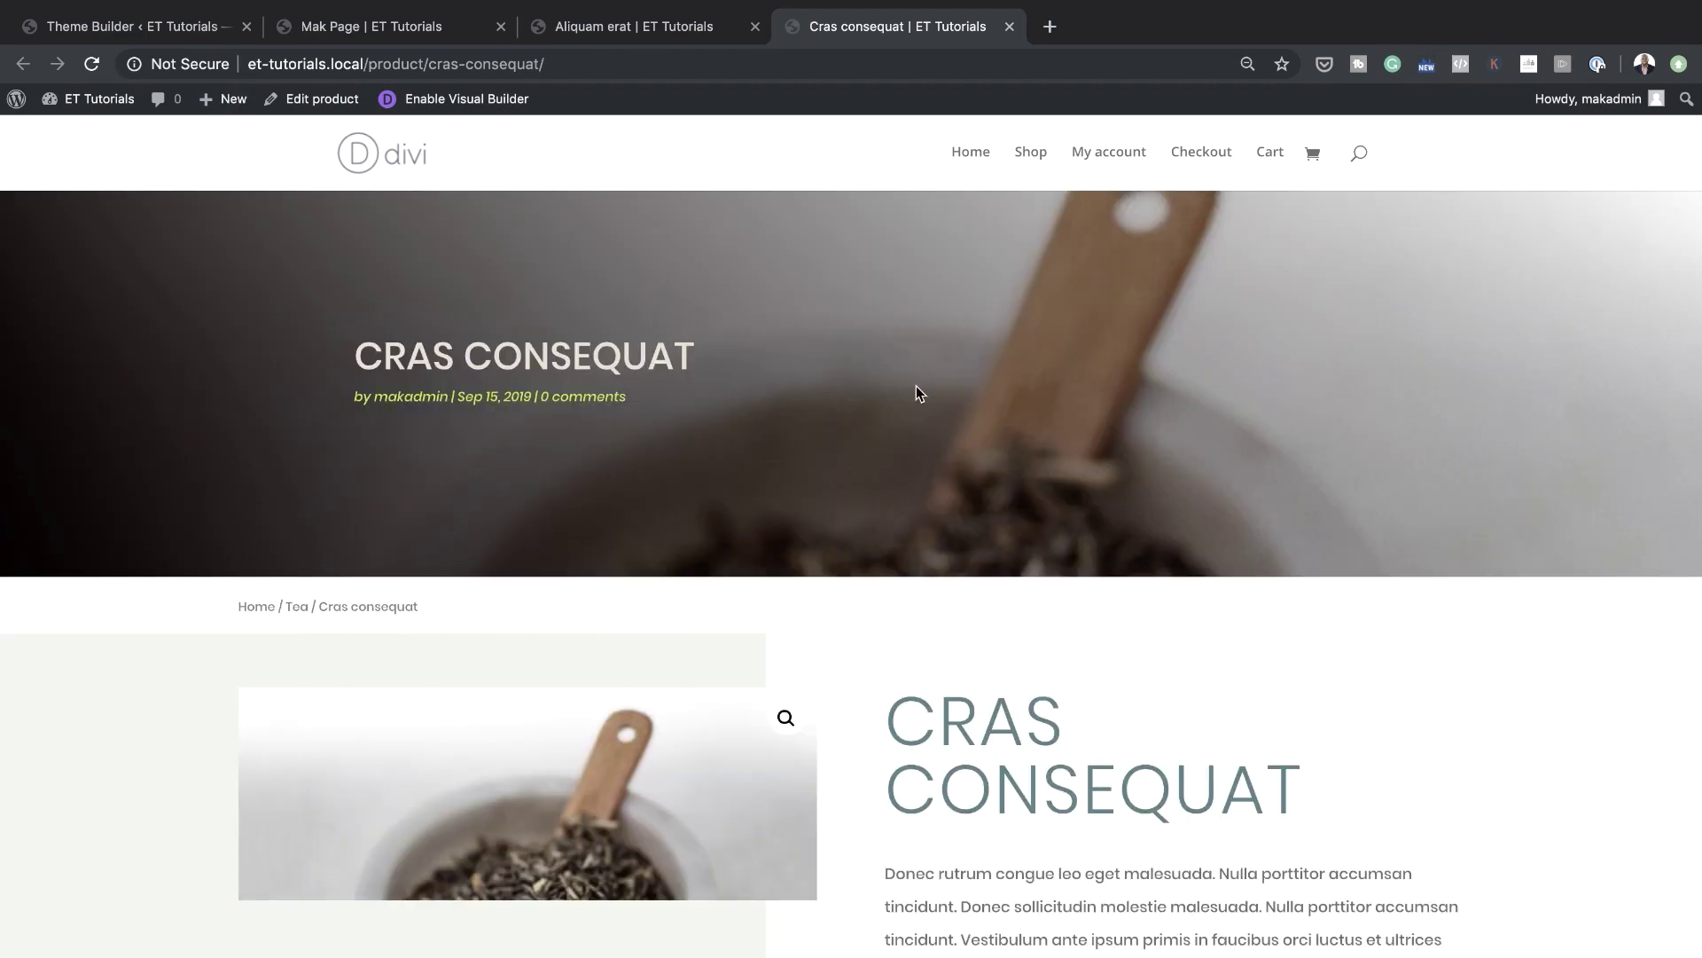
scroll(1074, 536, down, 8)
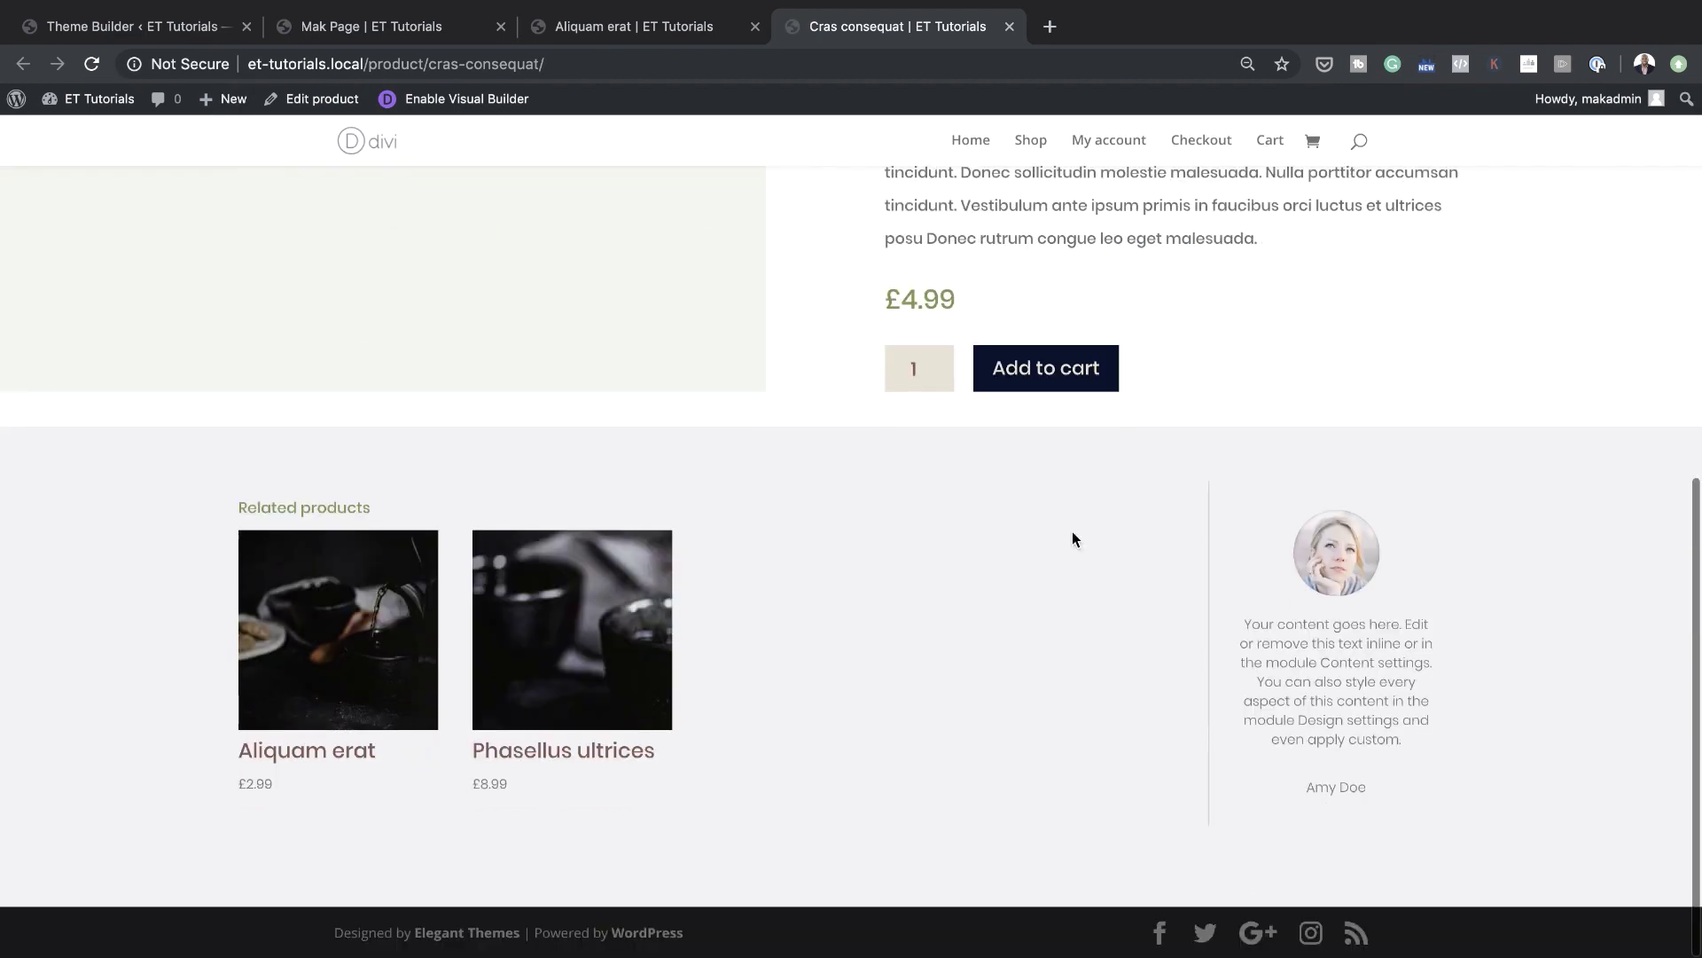
scroll(1072, 539, up, 8)
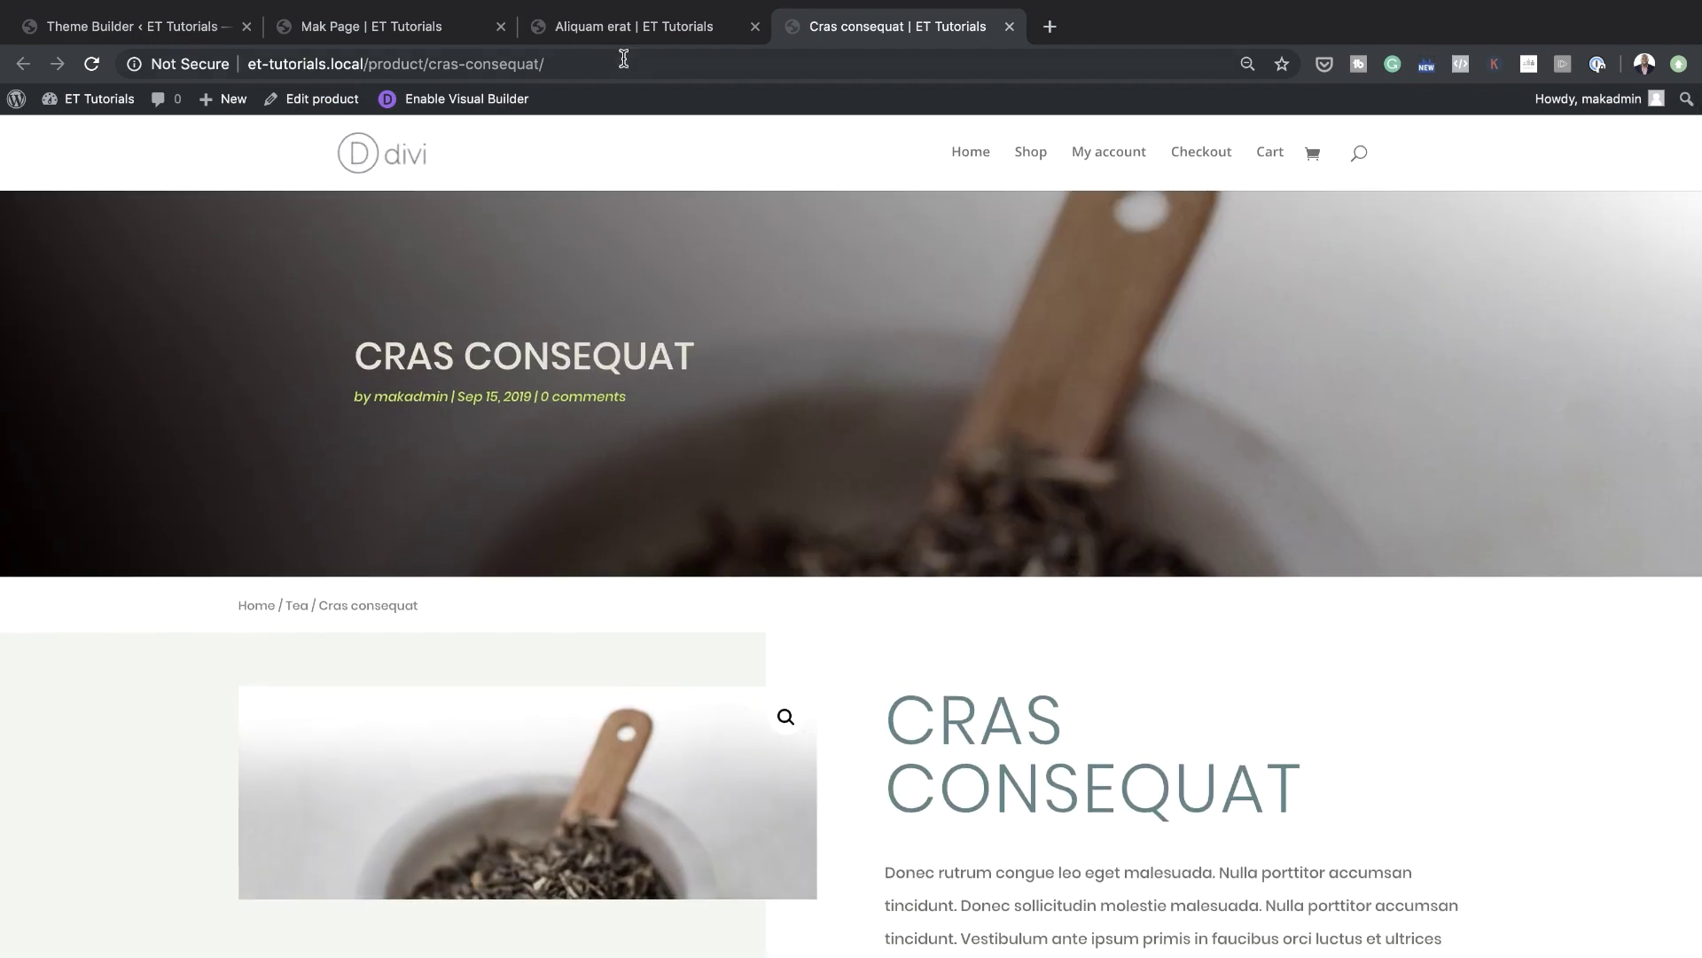
Close the Mak Page tab and examine the bottom of the Aliquam erat product page
click(614, 25)
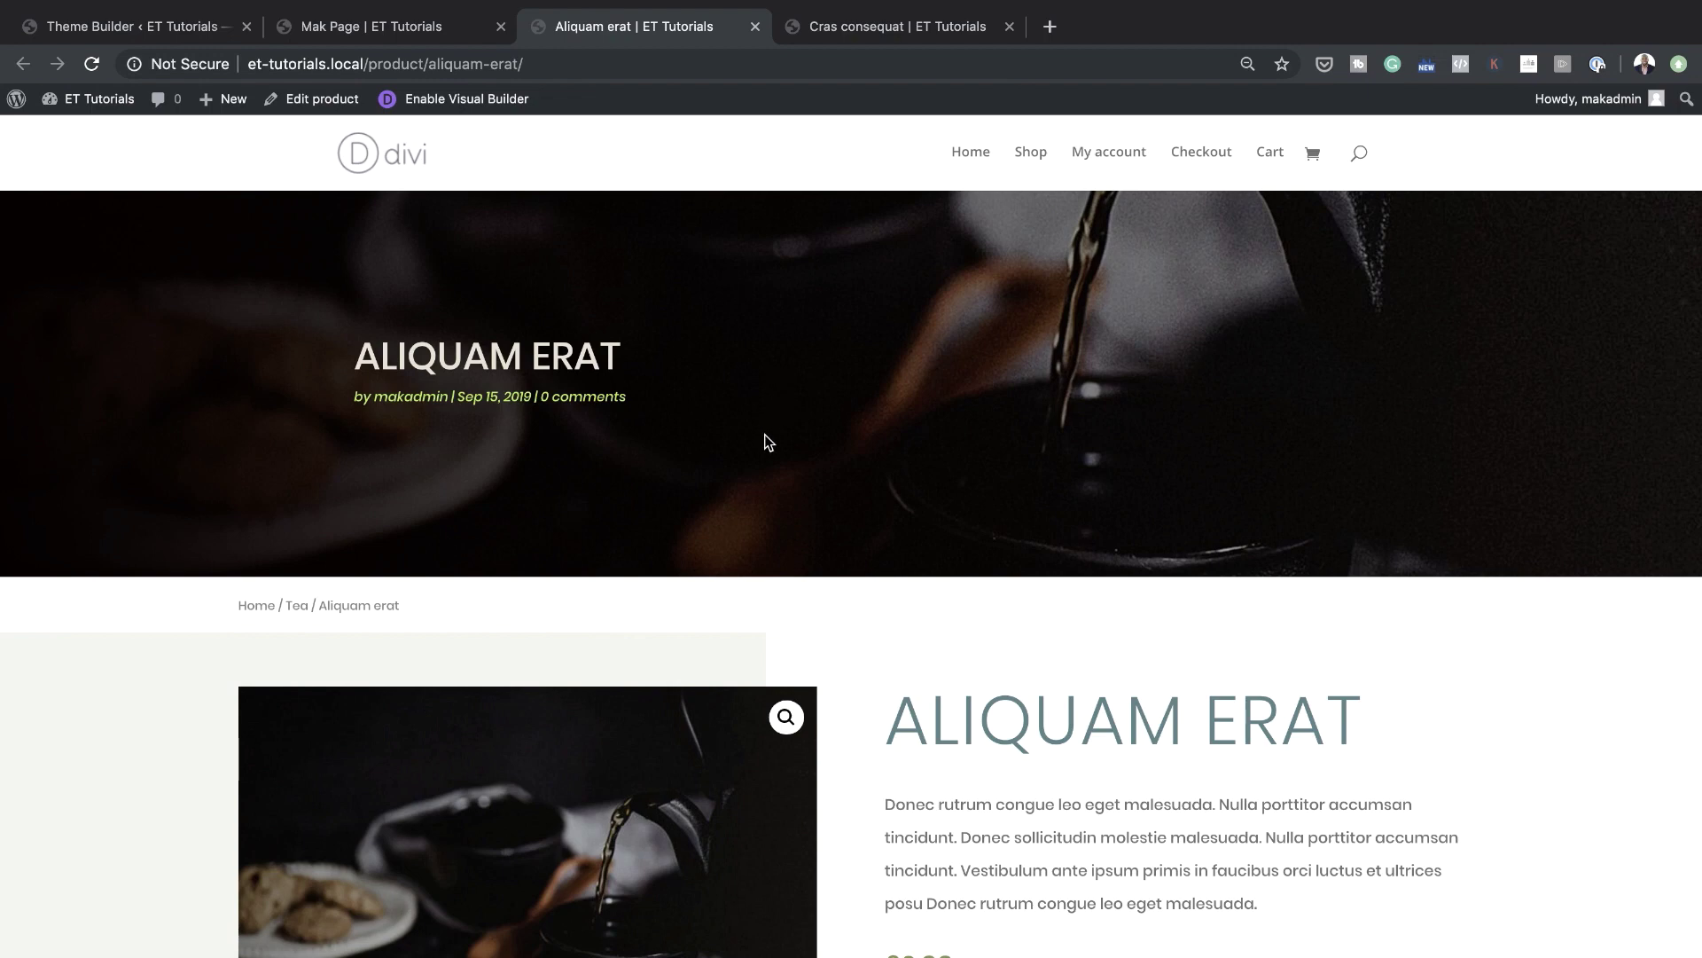
click(383, 26)
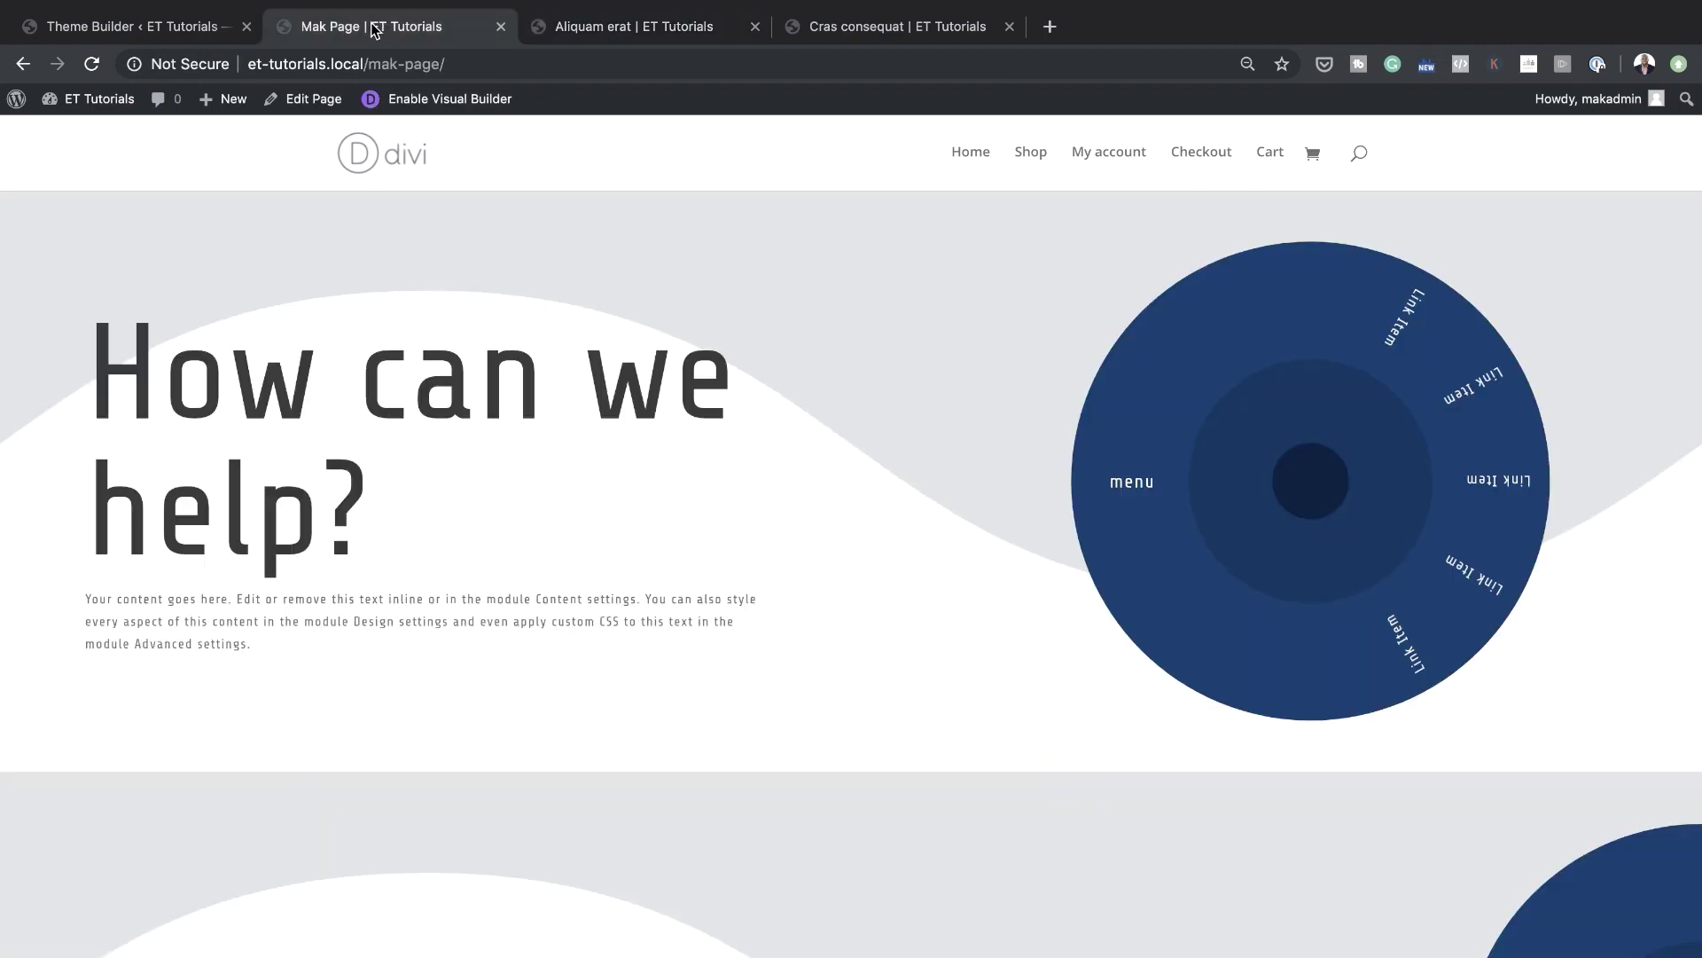
click(500, 27)
scroll(736, 735, down, 10)
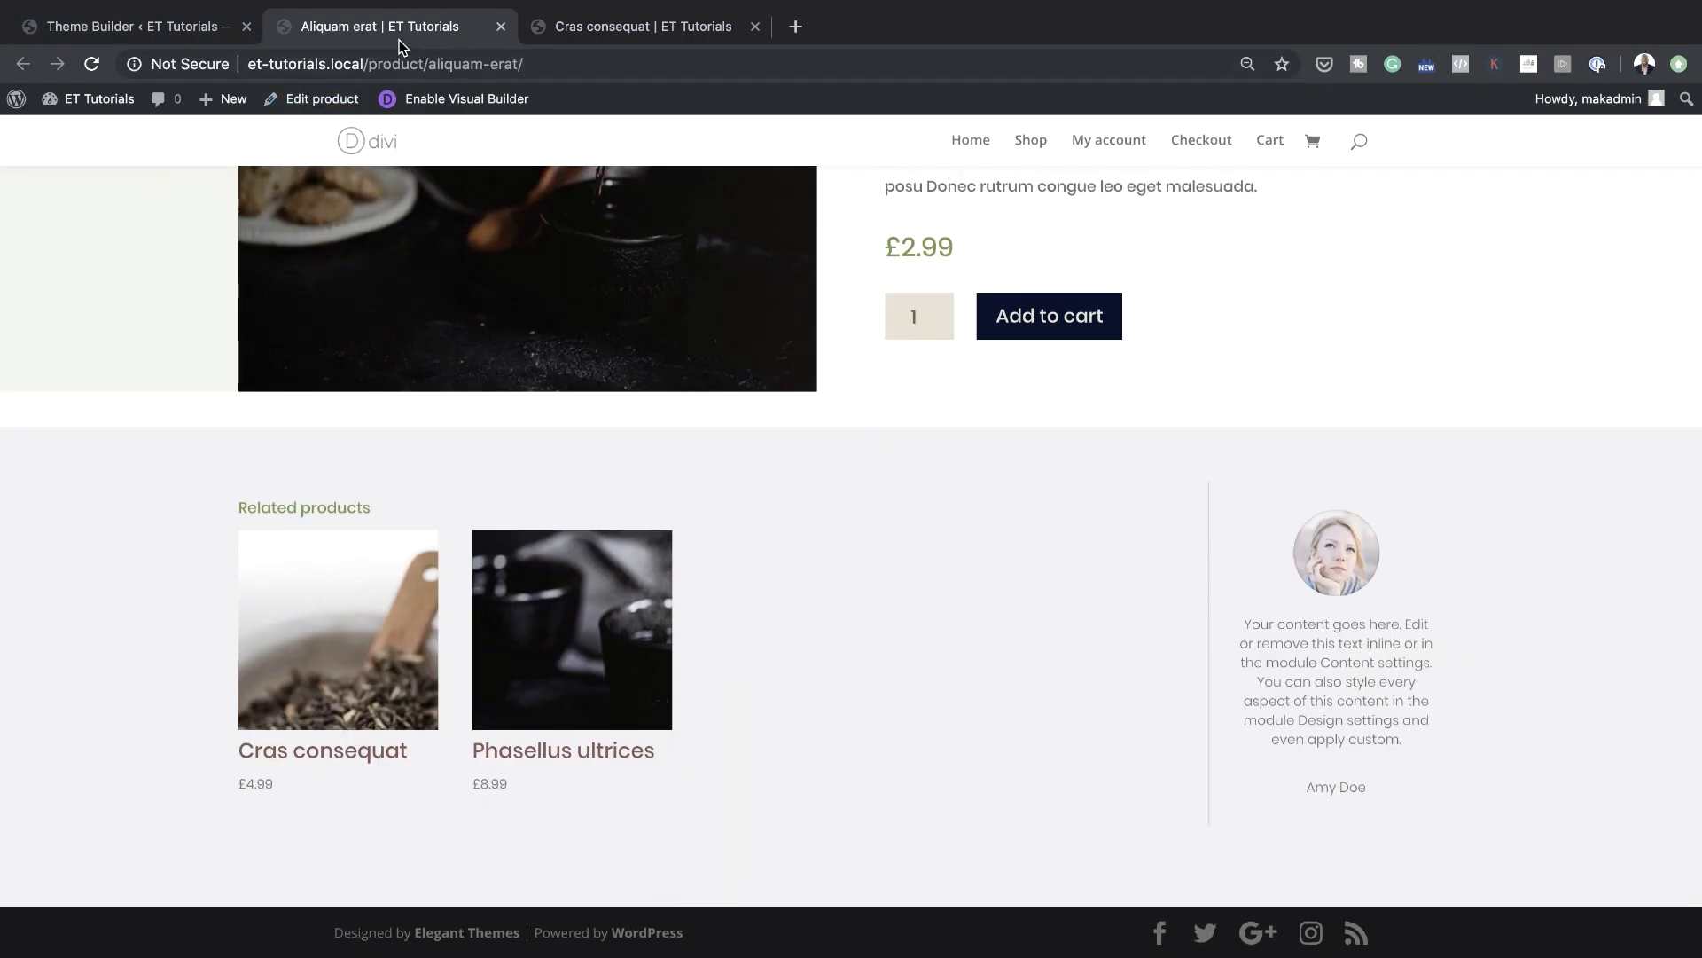
Copy the Global Footer from the Default Website Template to the All Products template and save the changes
click(184, 28)
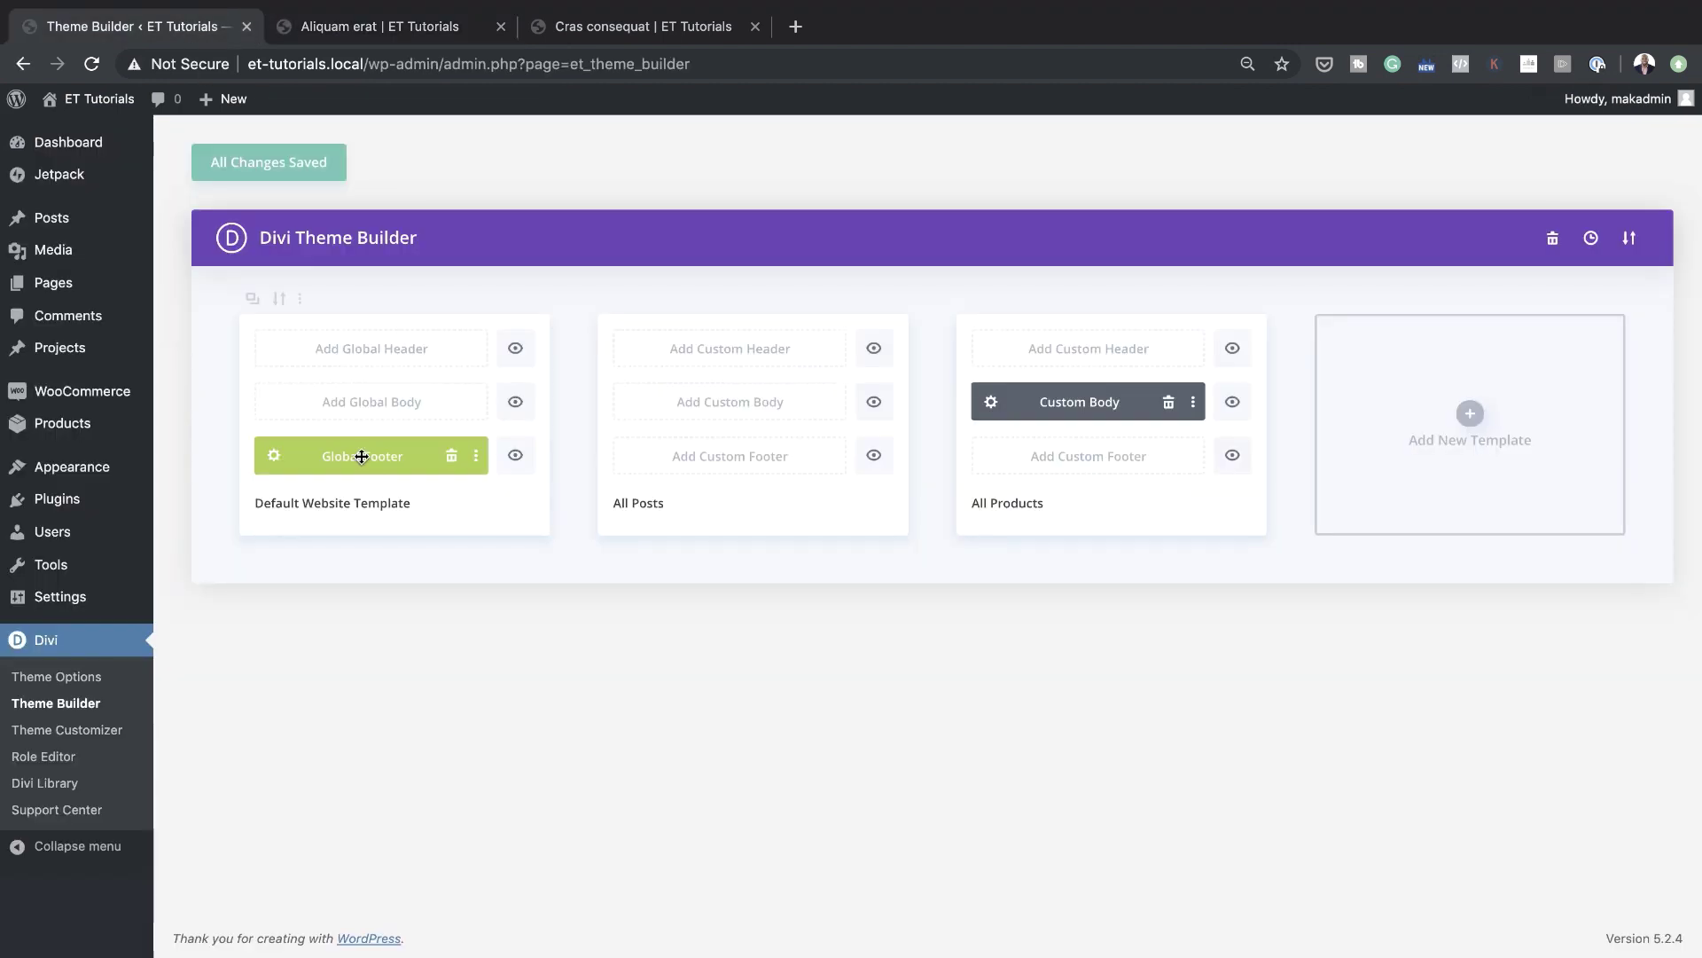
drag(361, 460, 1046, 468)
click(289, 165)
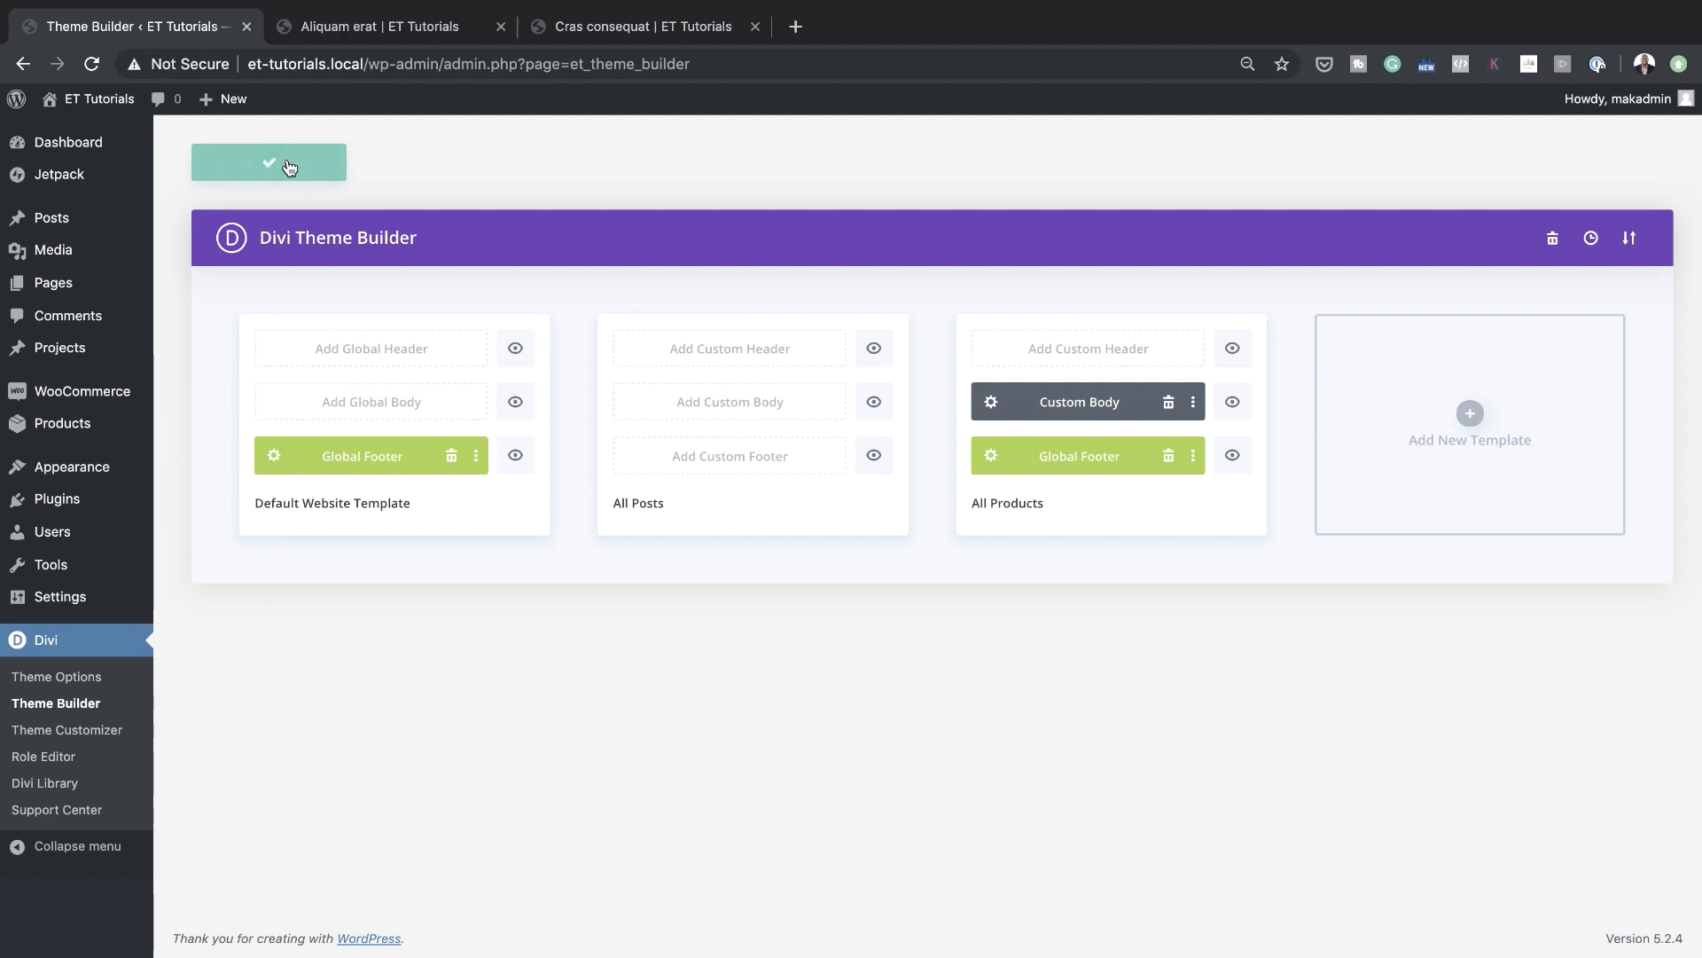
Check the footer on the reloaded Aliquam erat product page and return to the Theme Builder
click(380, 26)
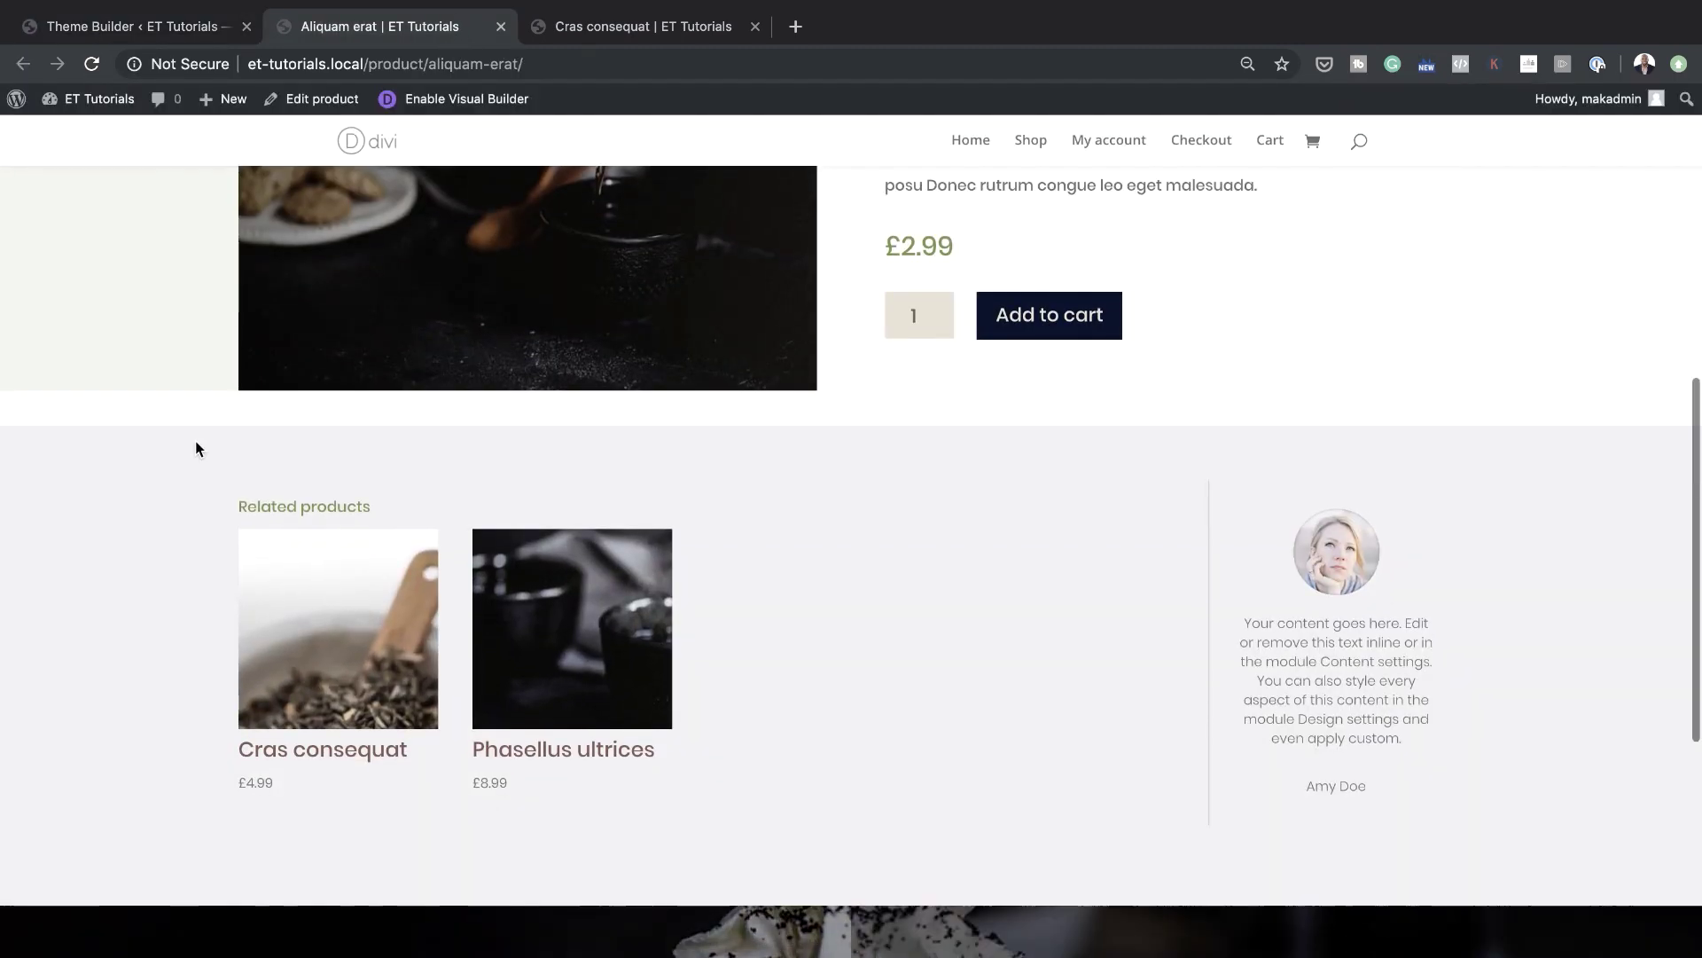
scroll(196, 443, down, 5)
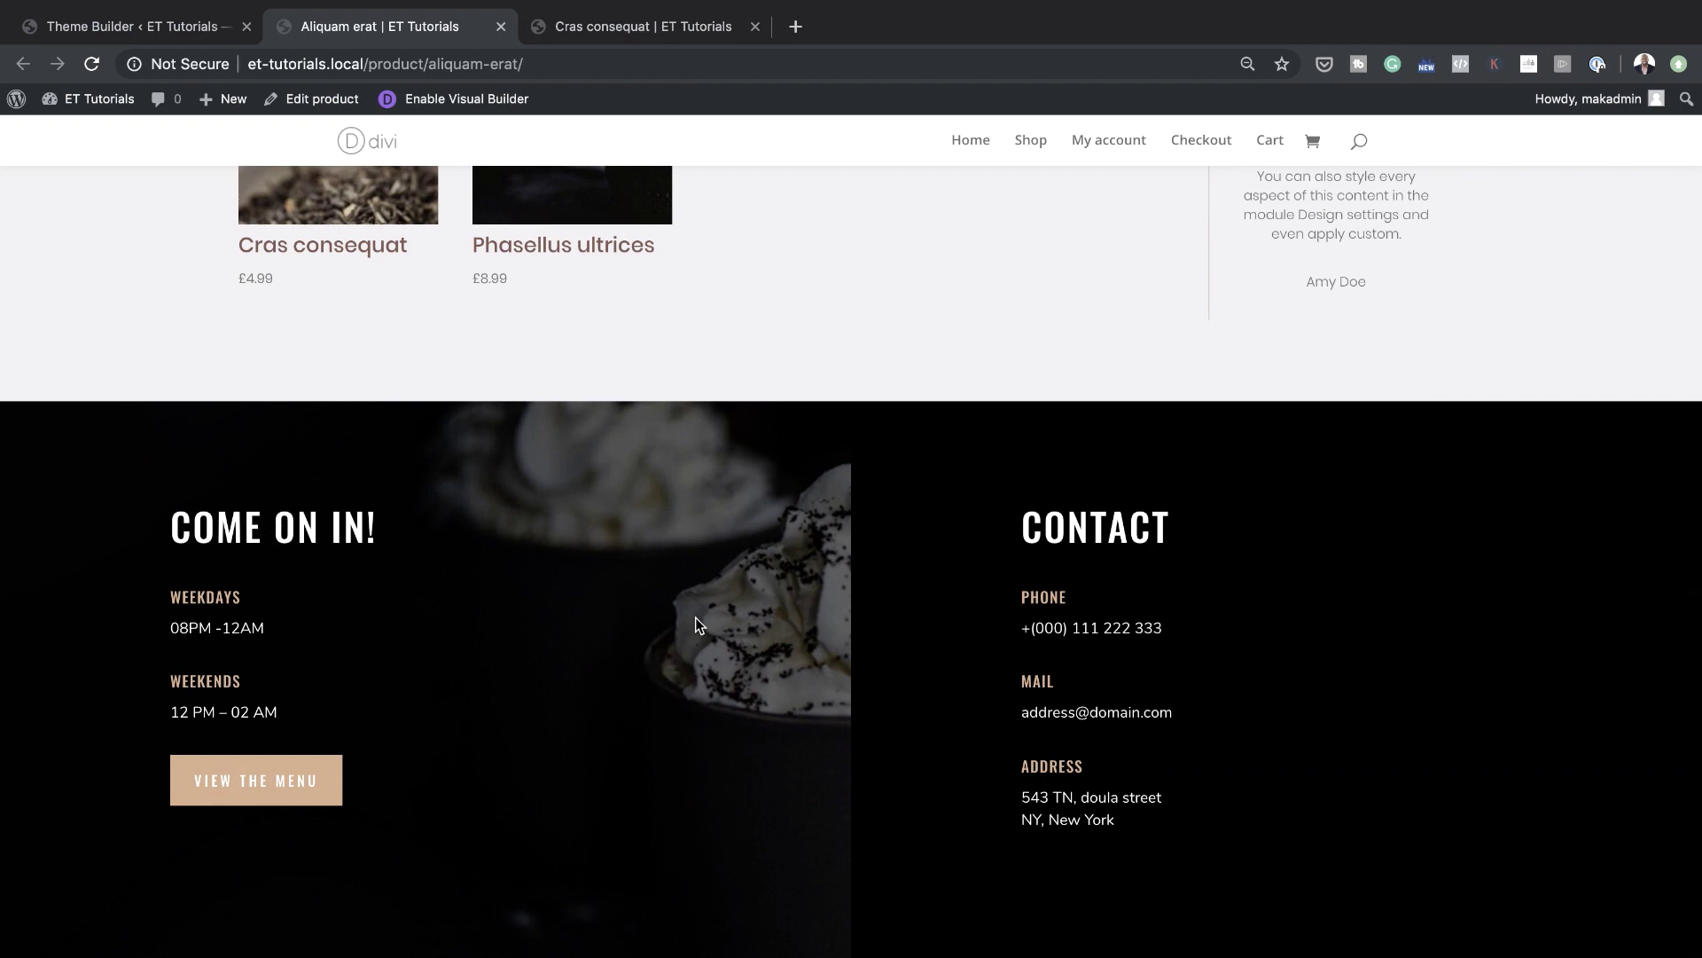
click(198, 30)
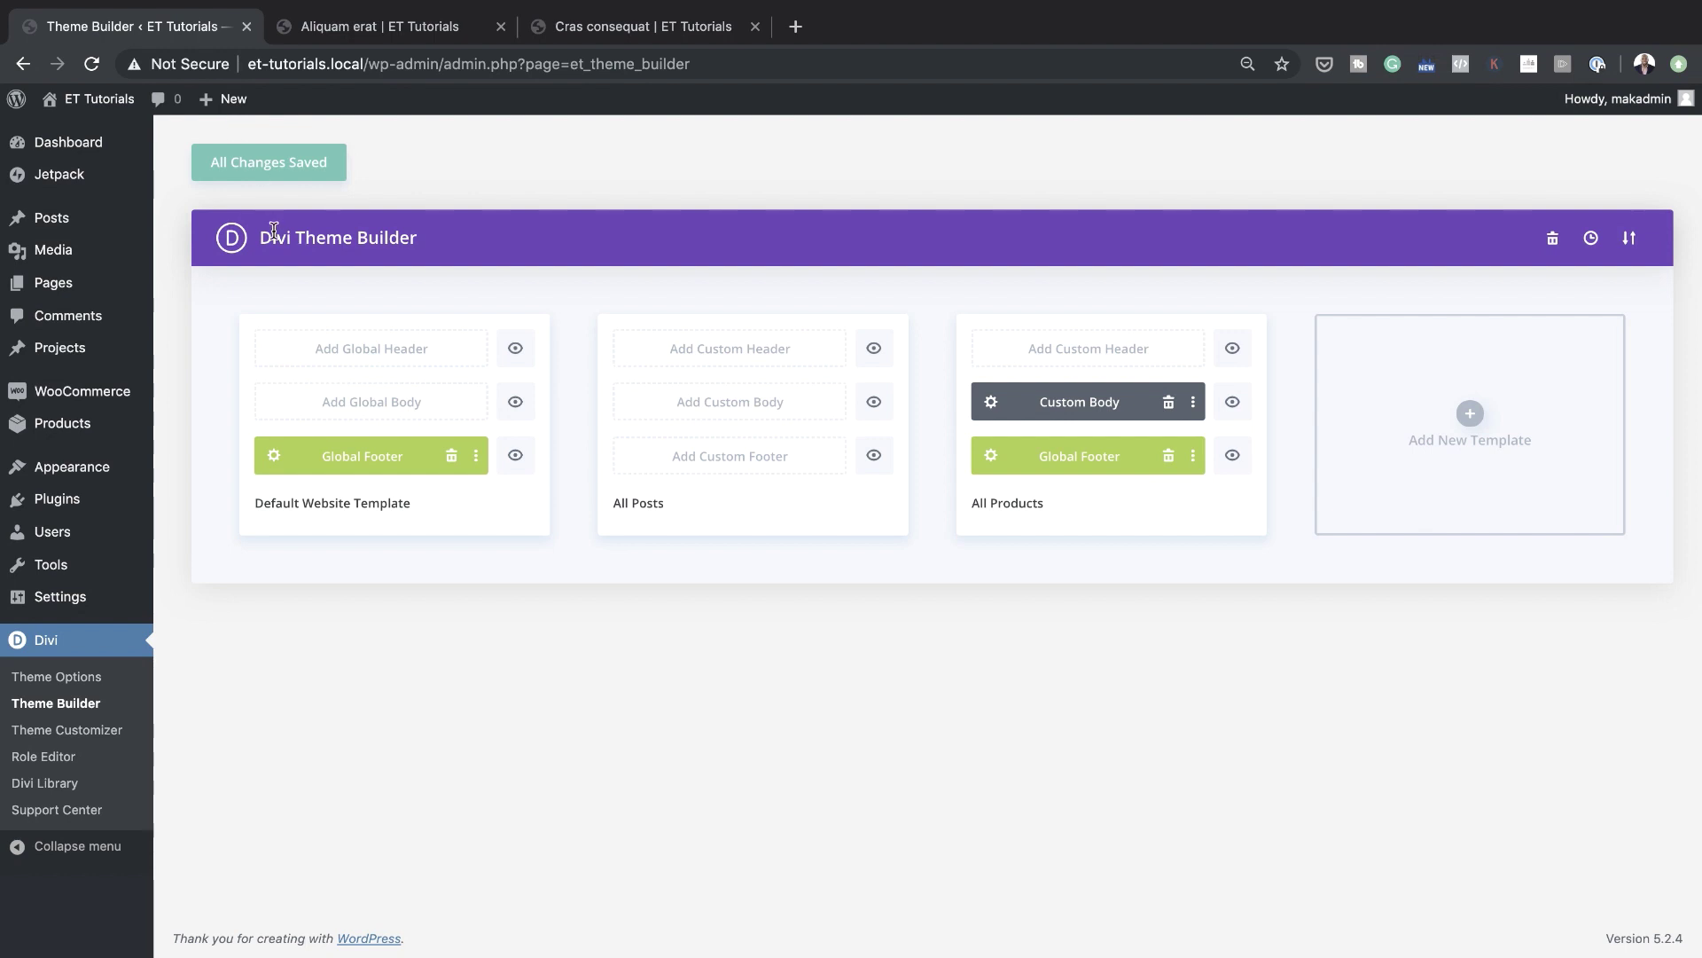
Open the Default Website Template's Global Footer for editing and replace the section's background image with the saved dark navy colour
click(275, 456)
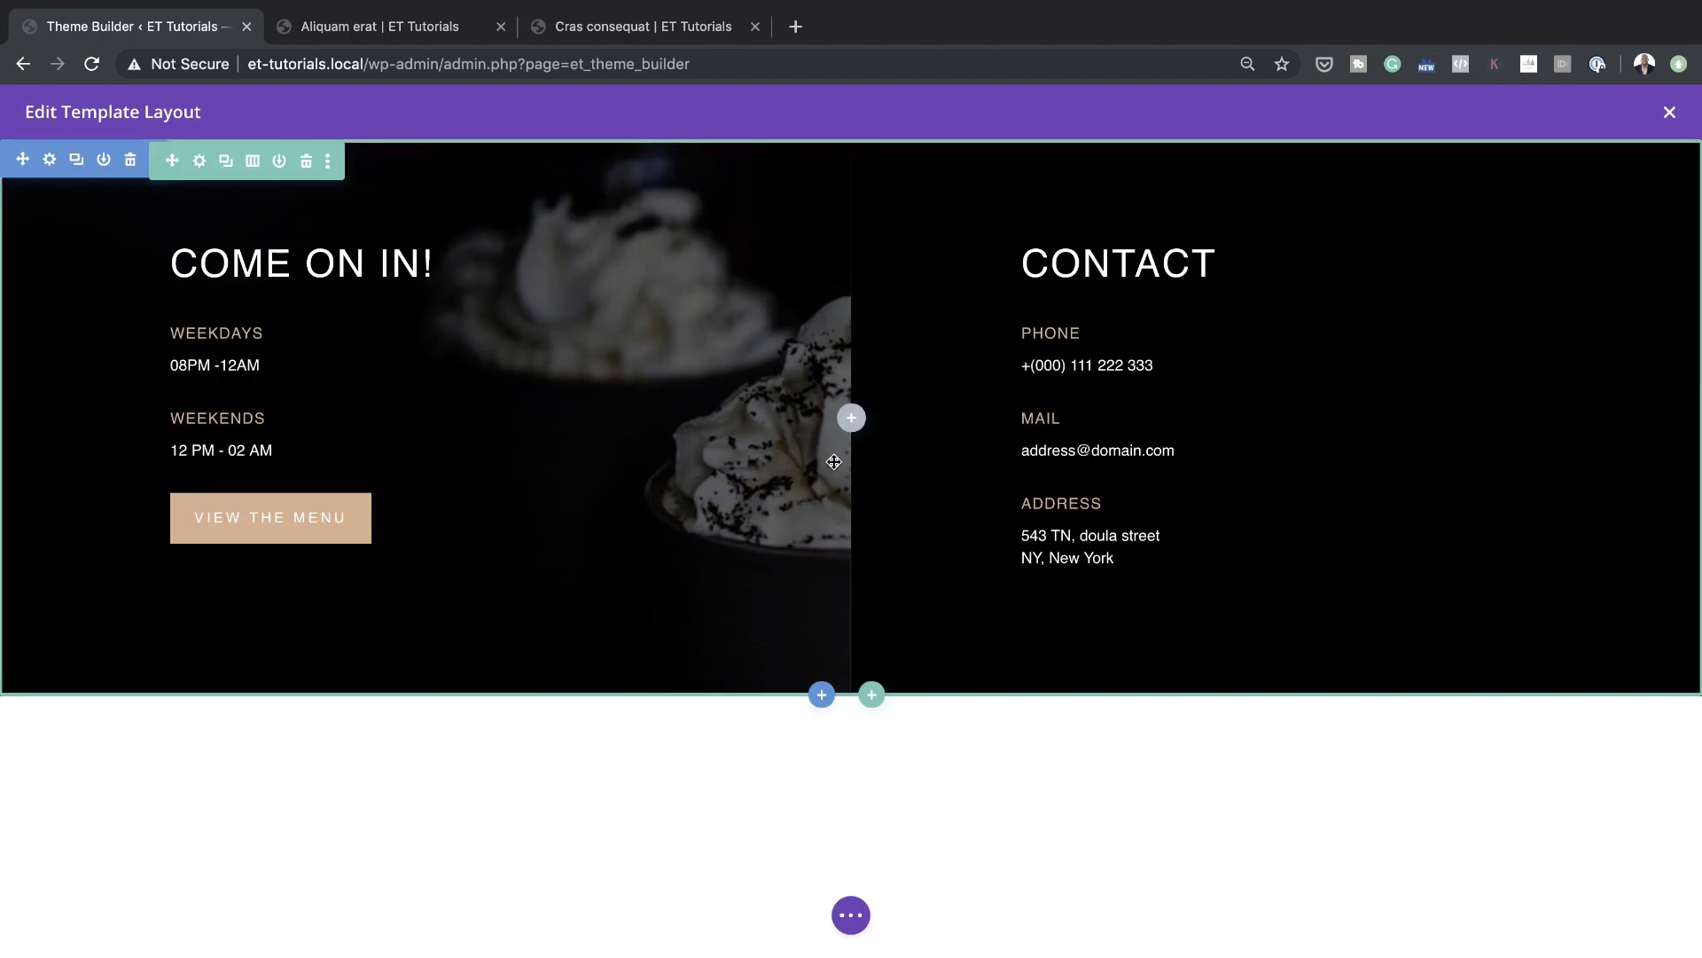
click(50, 160)
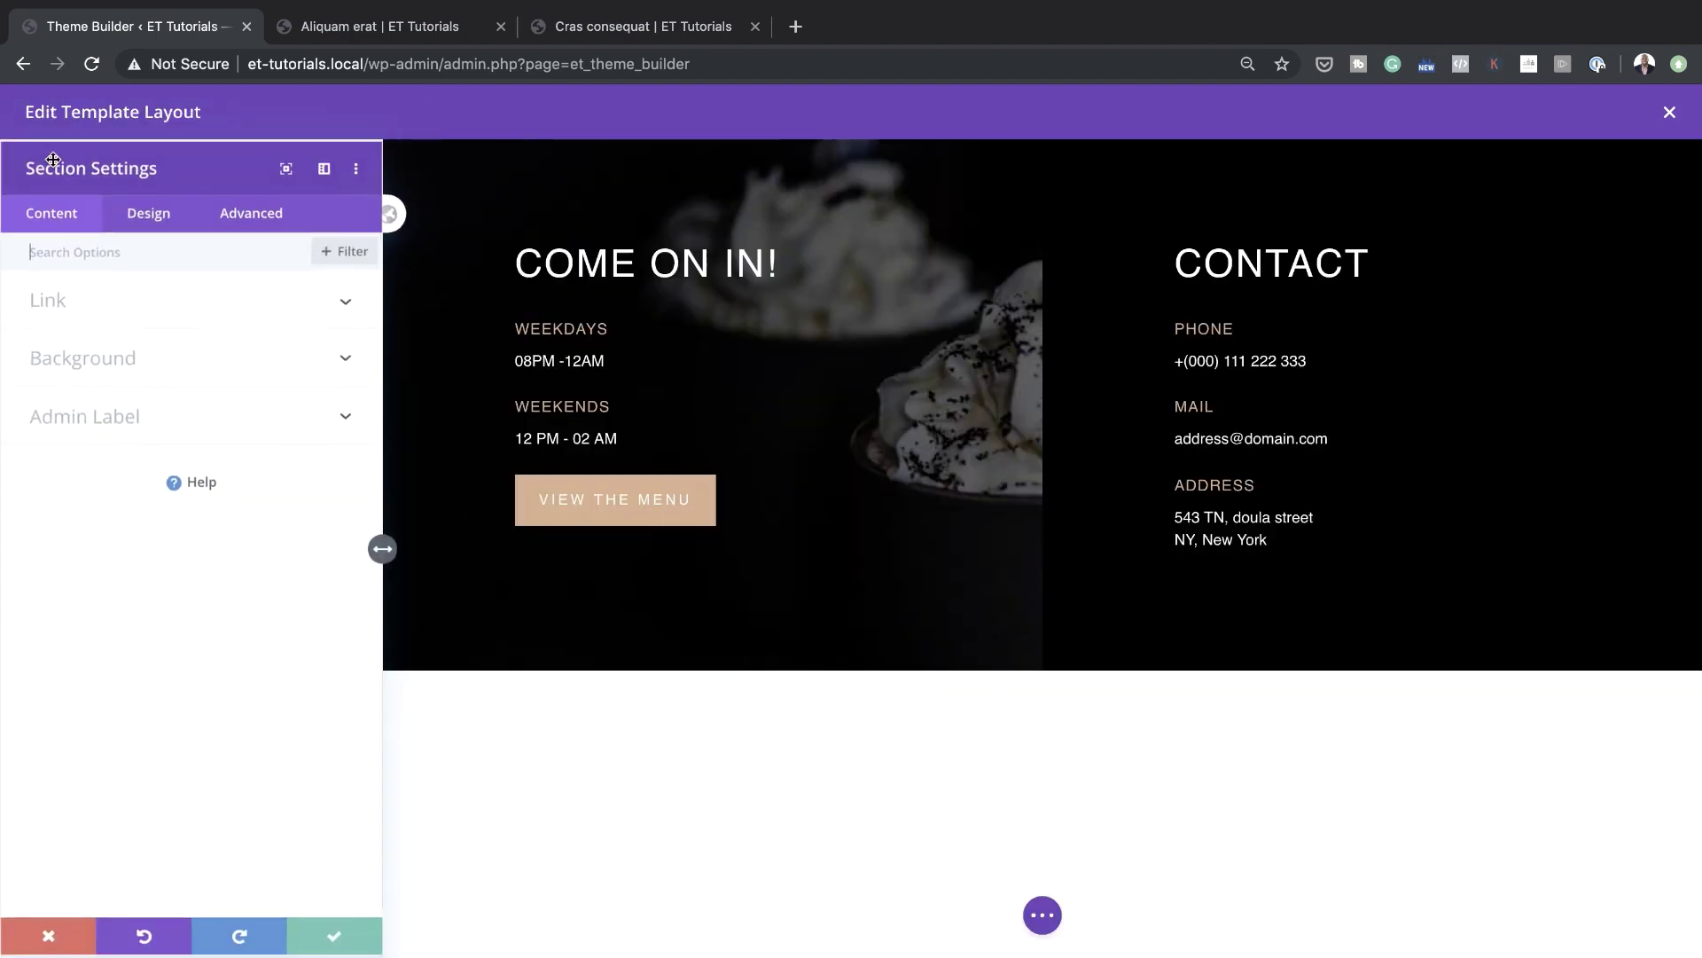
click(129, 360)
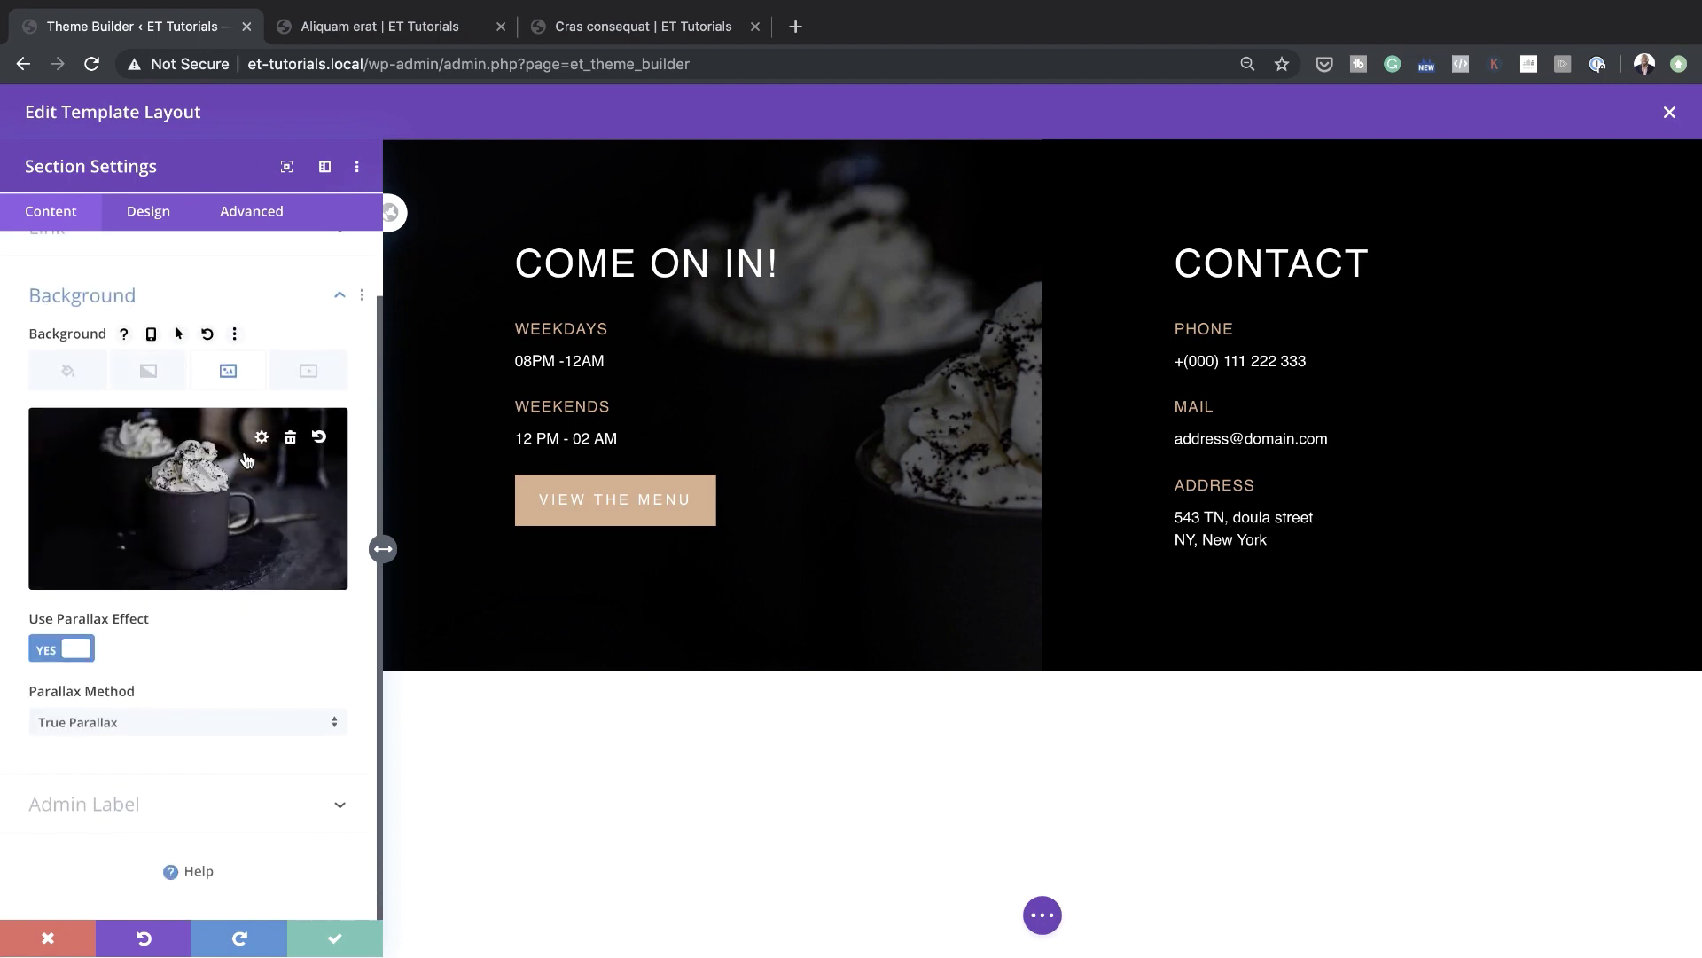
click(289, 441)
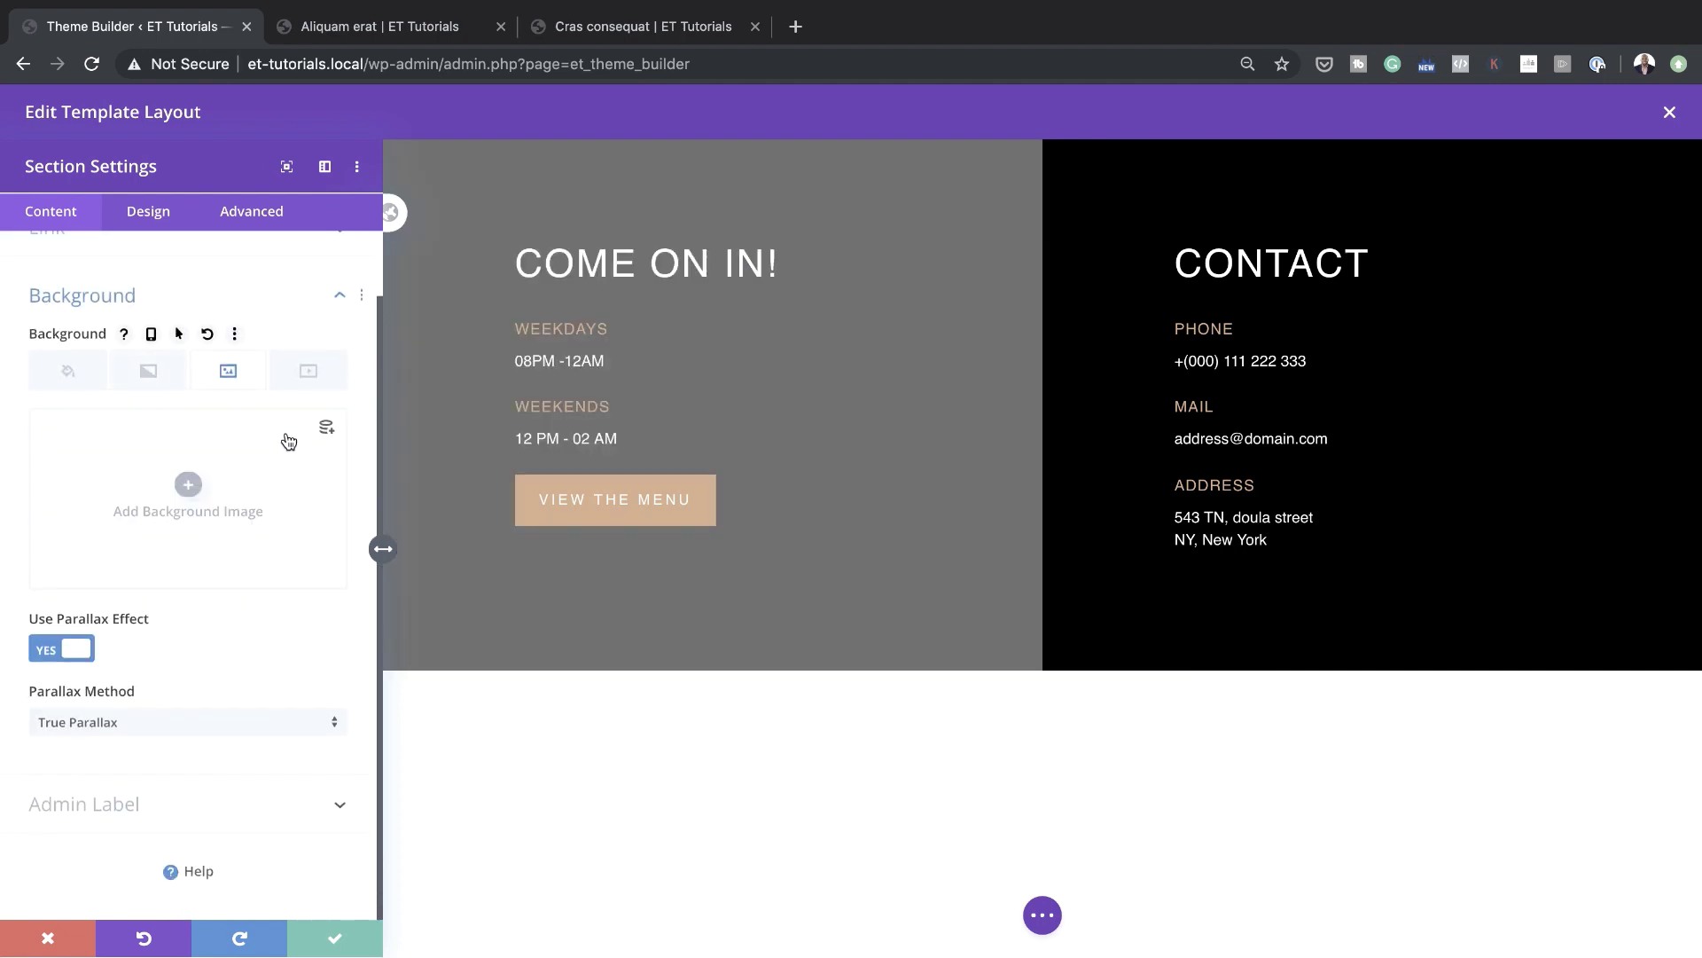
click(84, 380)
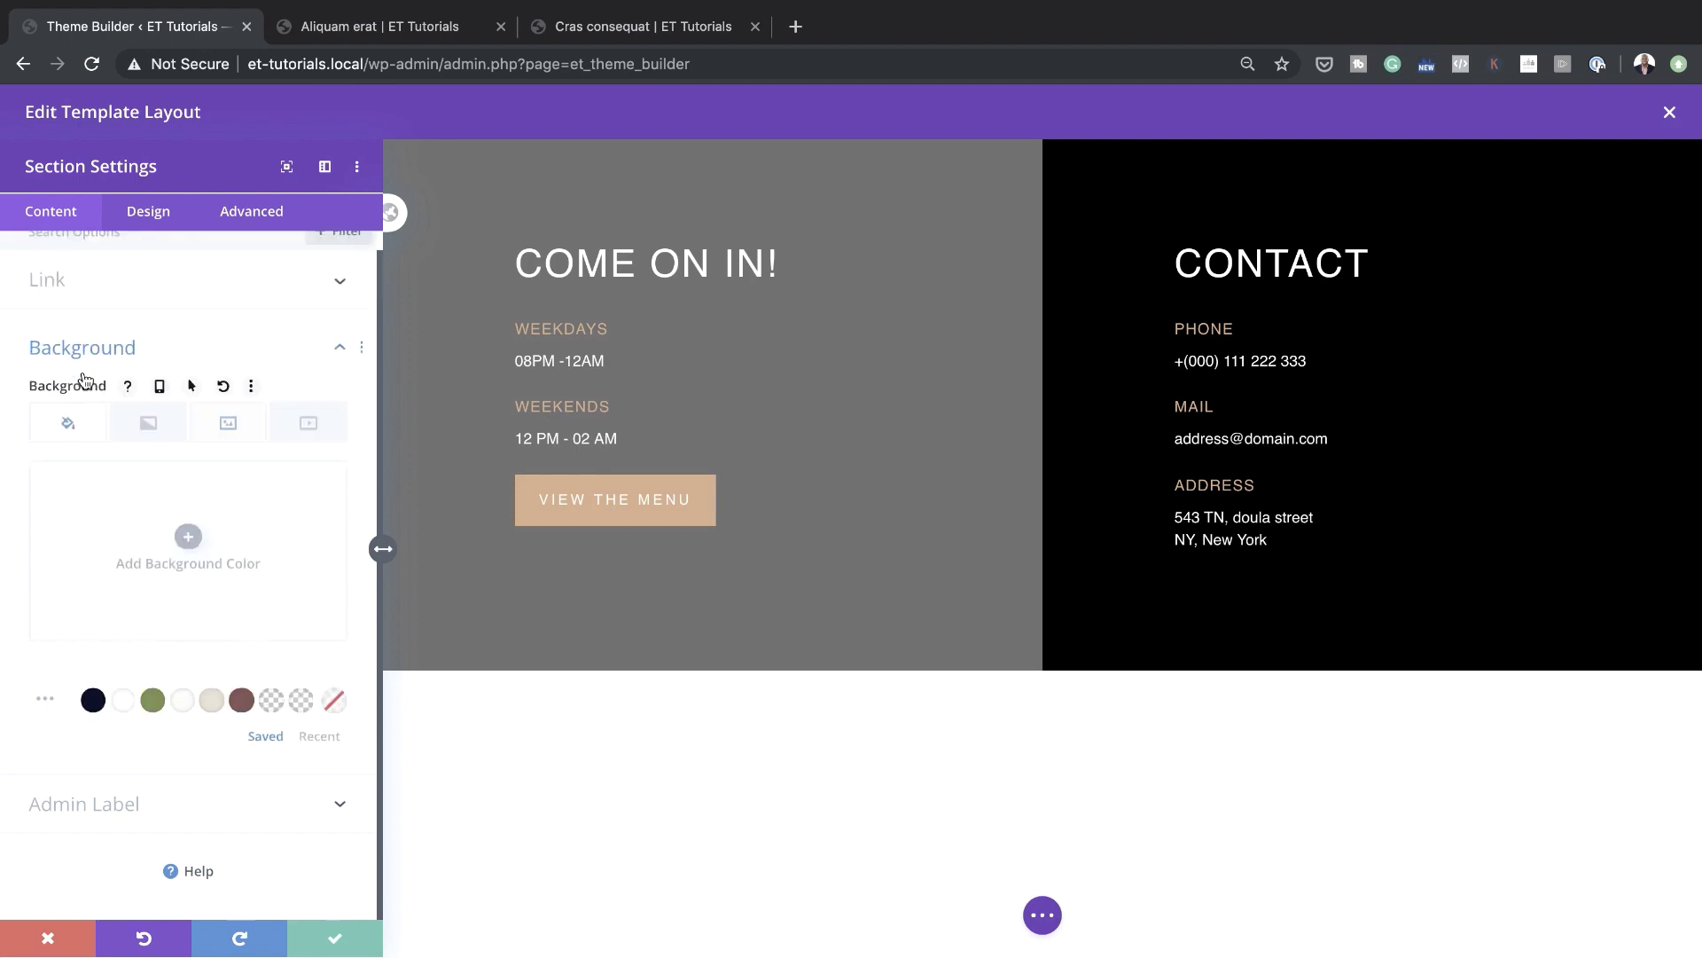
click(94, 692)
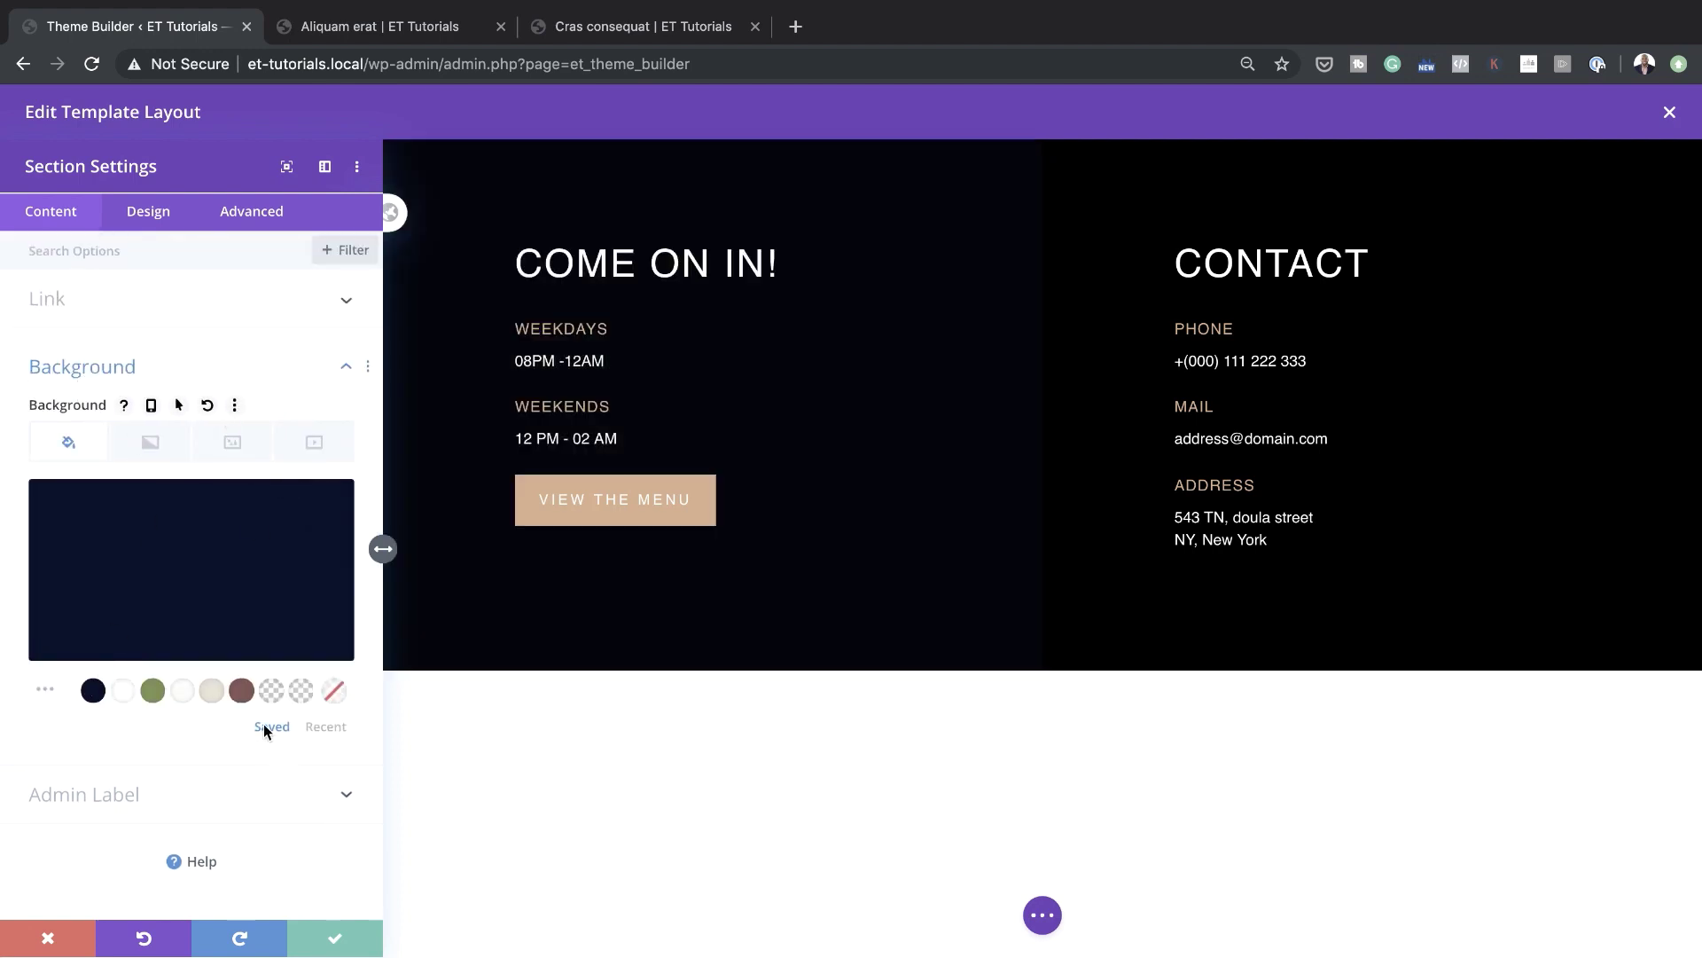
click(338, 944)
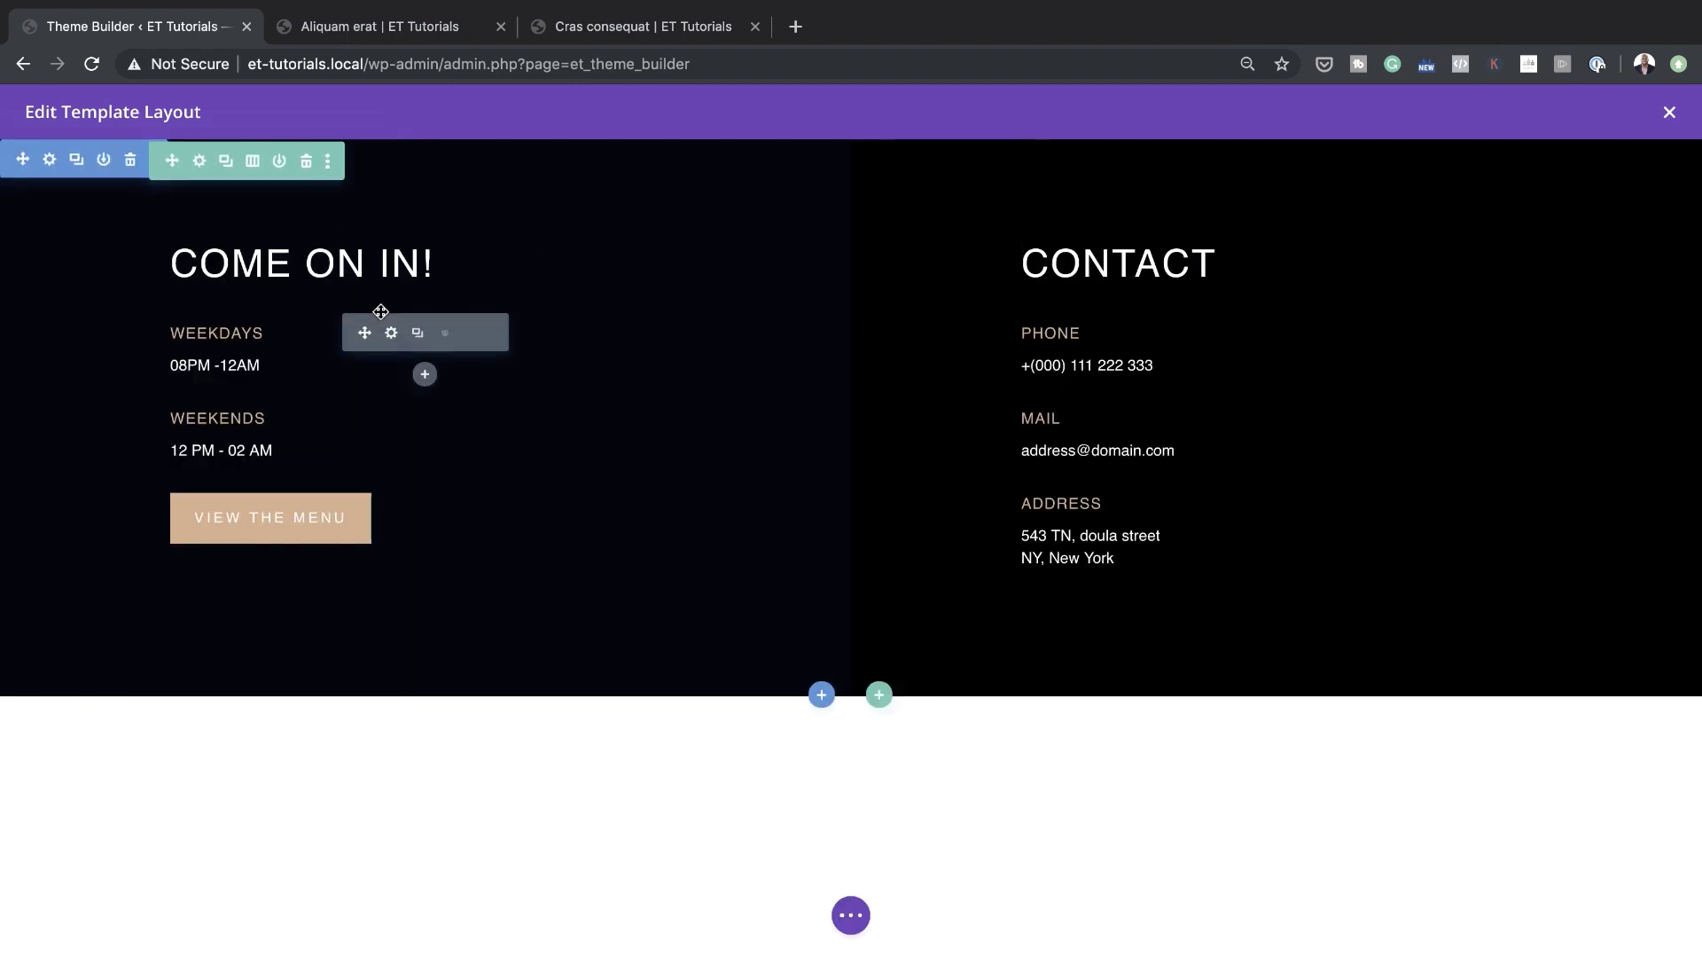
Delete the "Come on in!" and "Contact" headings from the footer and save the layout and the Theme Builder changes
click(472, 246)
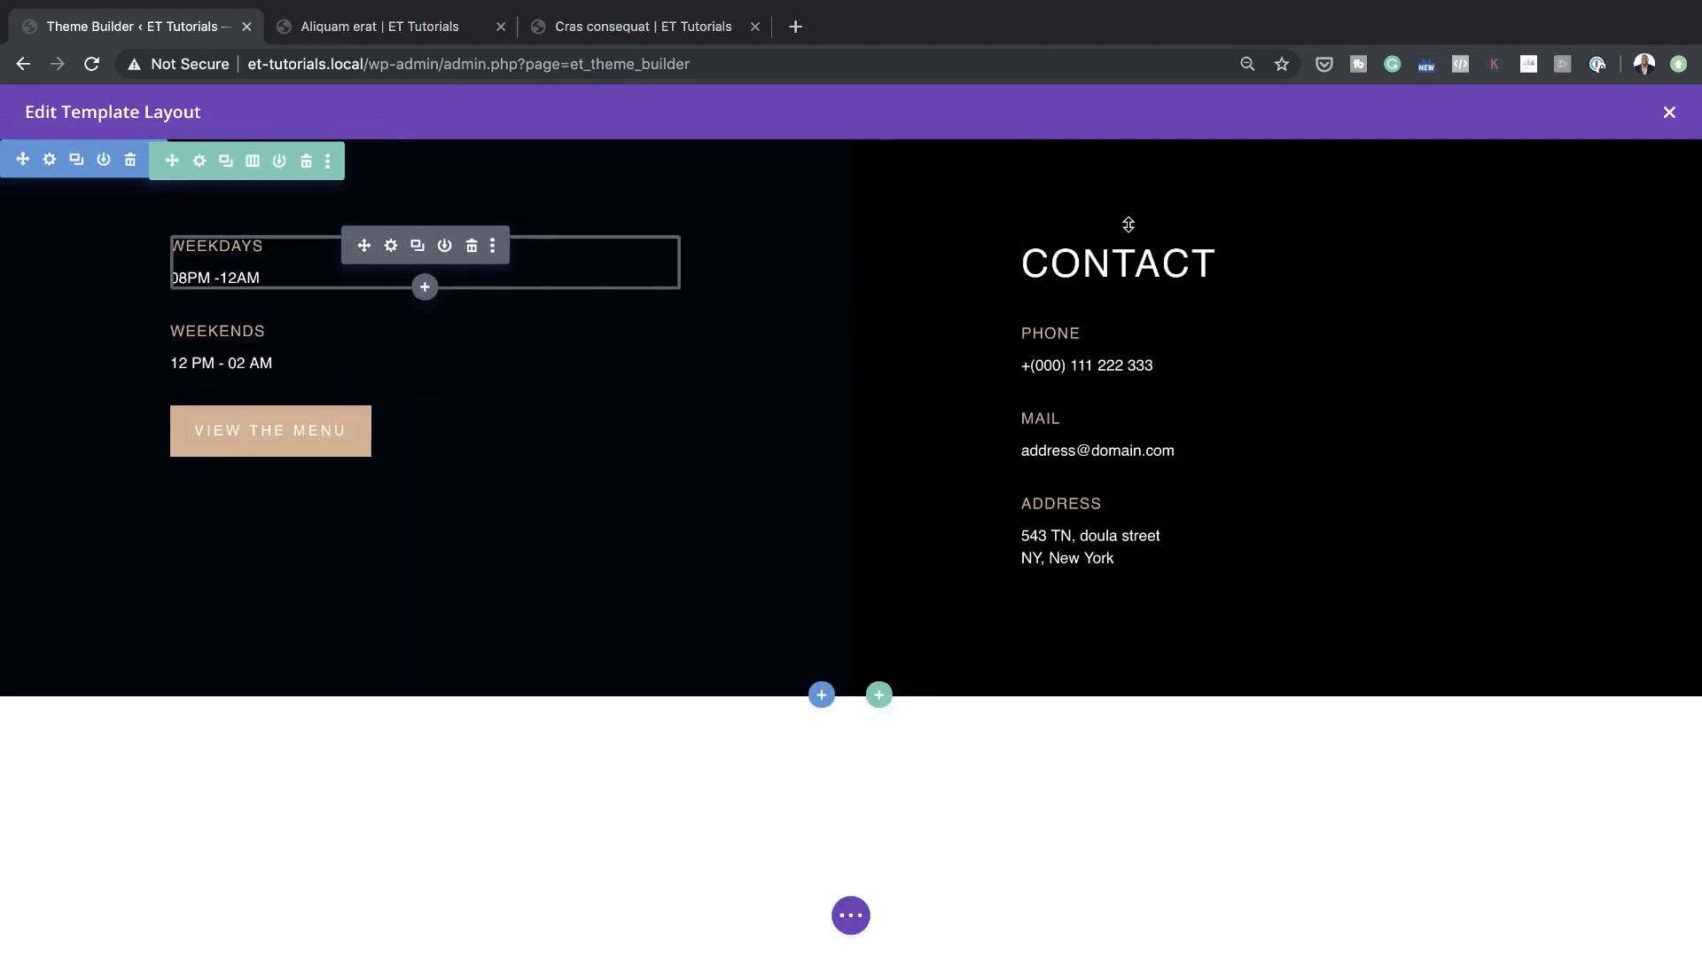
click(1322, 245)
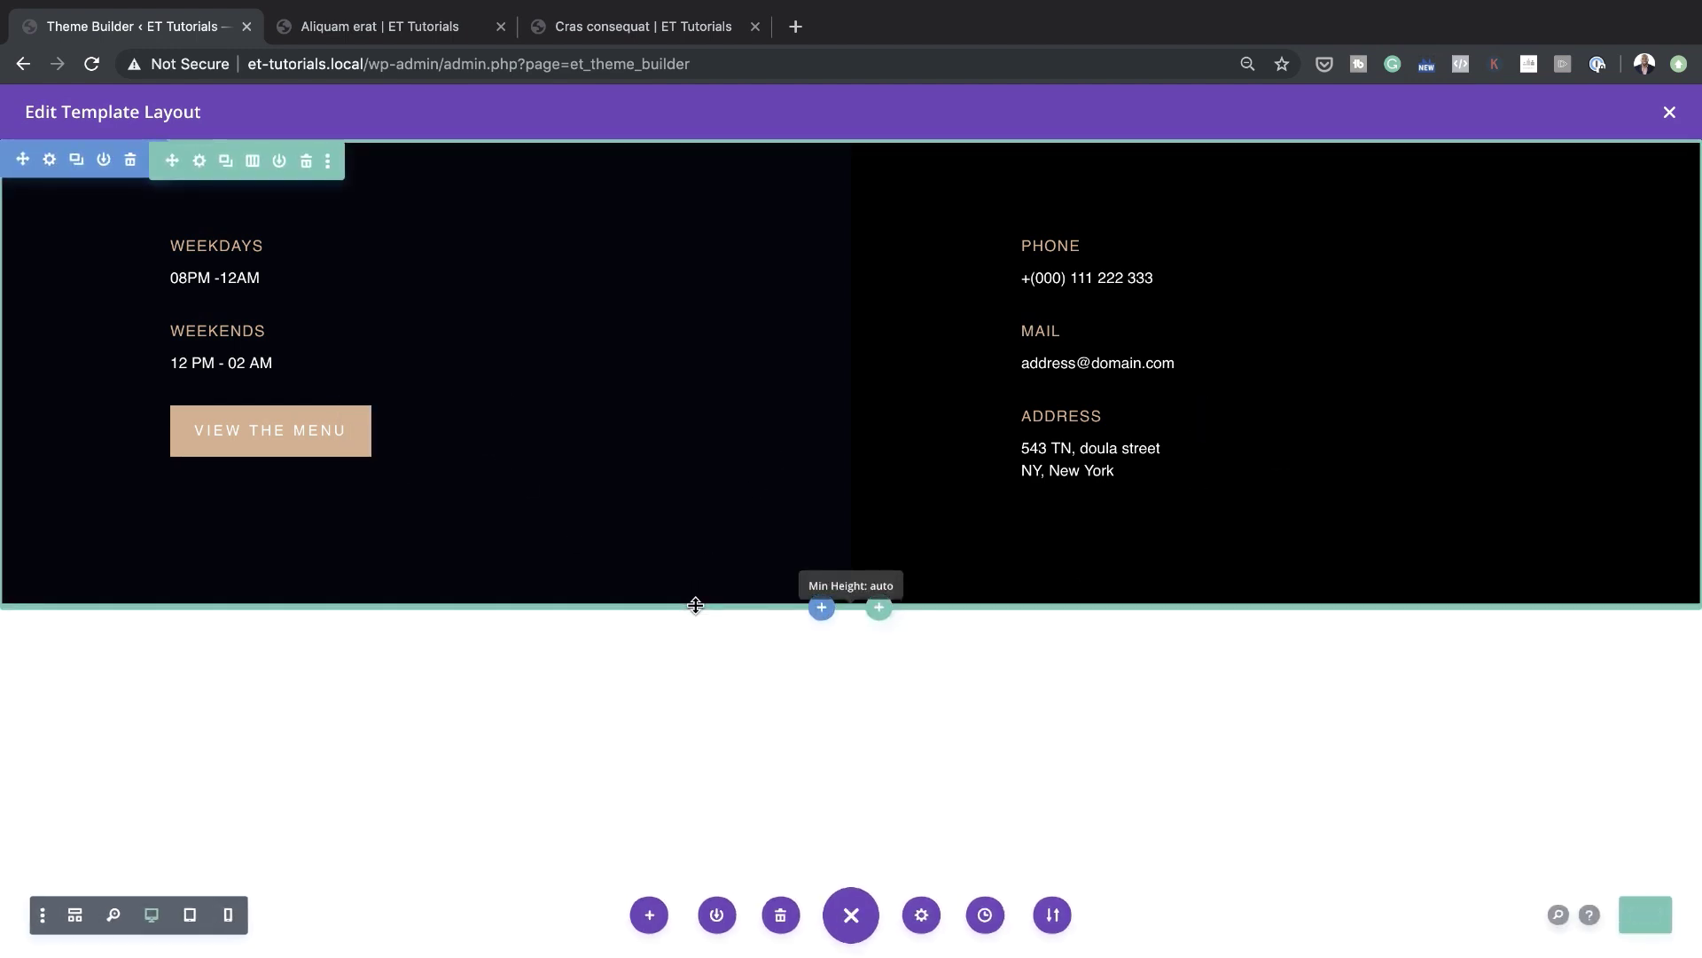
click(1669, 112)
click(260, 164)
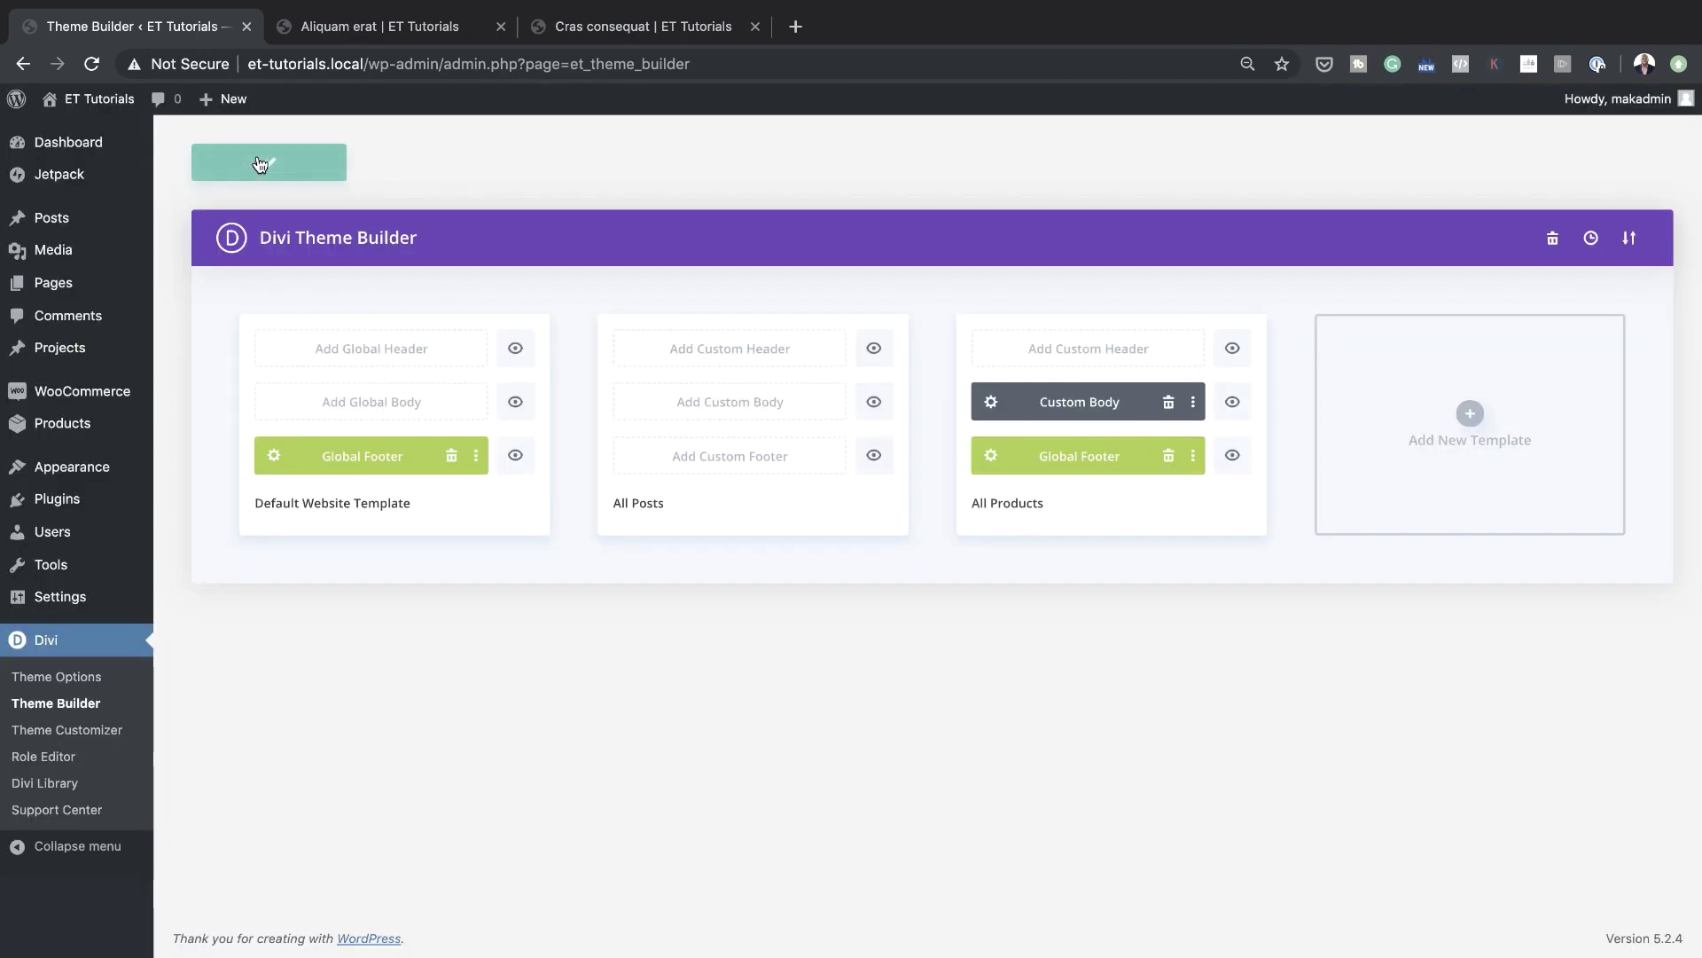
Reload the Aliquam erat product page and check its updated footer
click(398, 29)
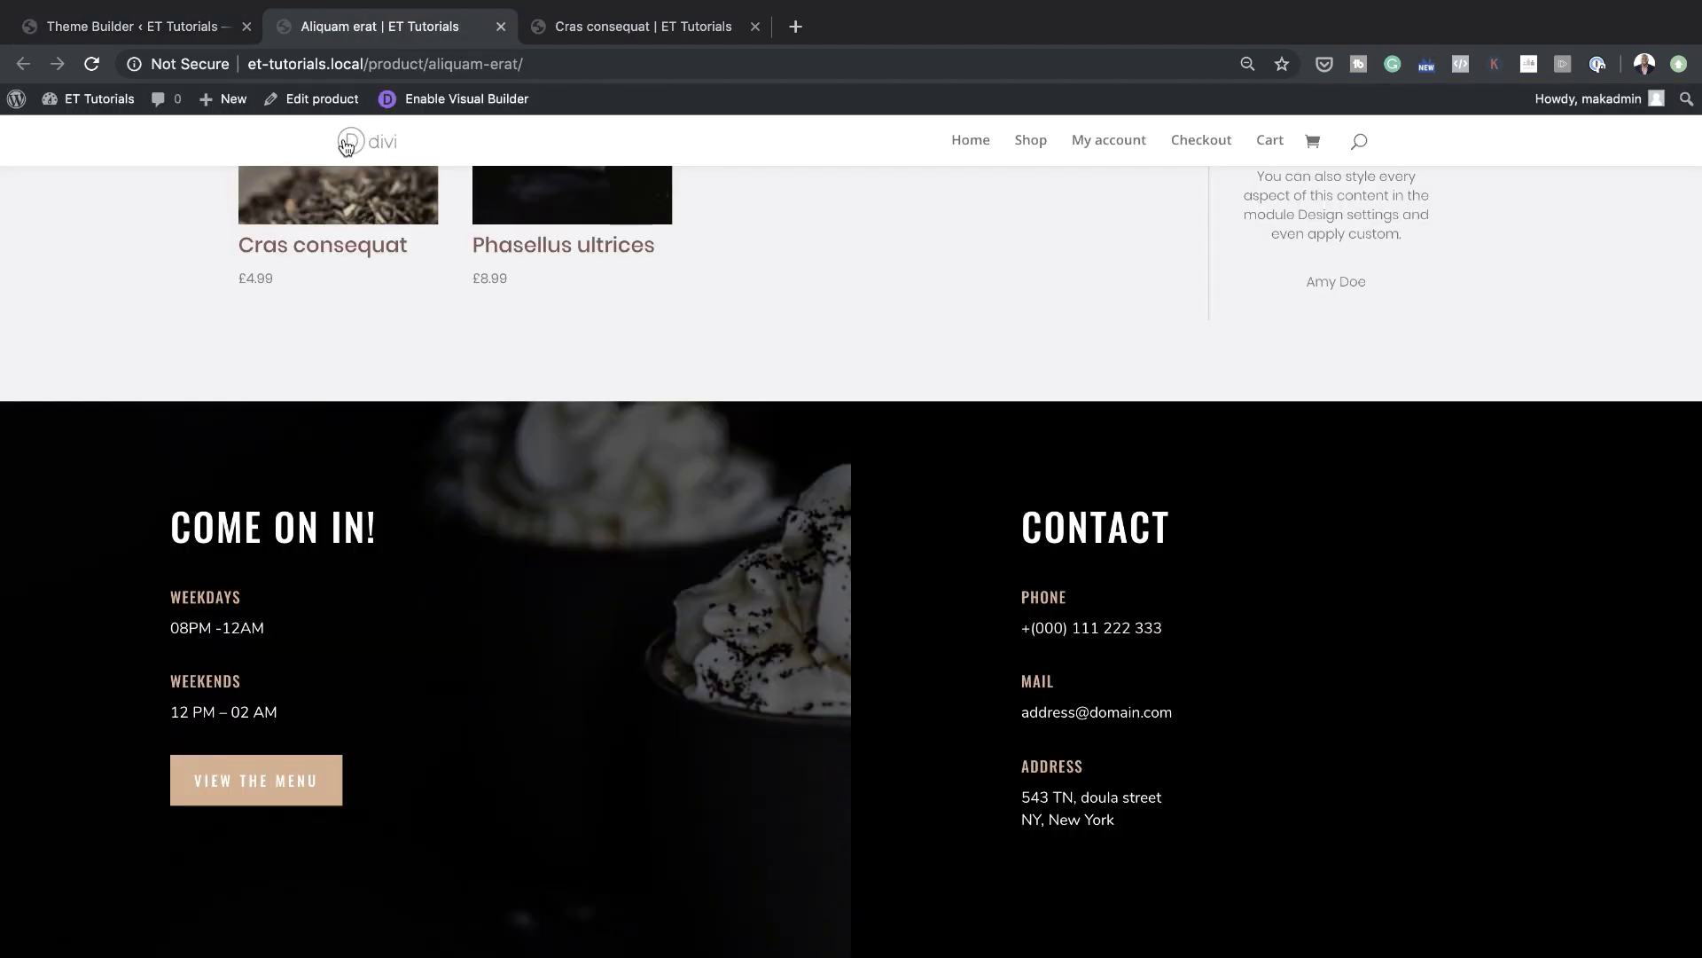
click(99, 64)
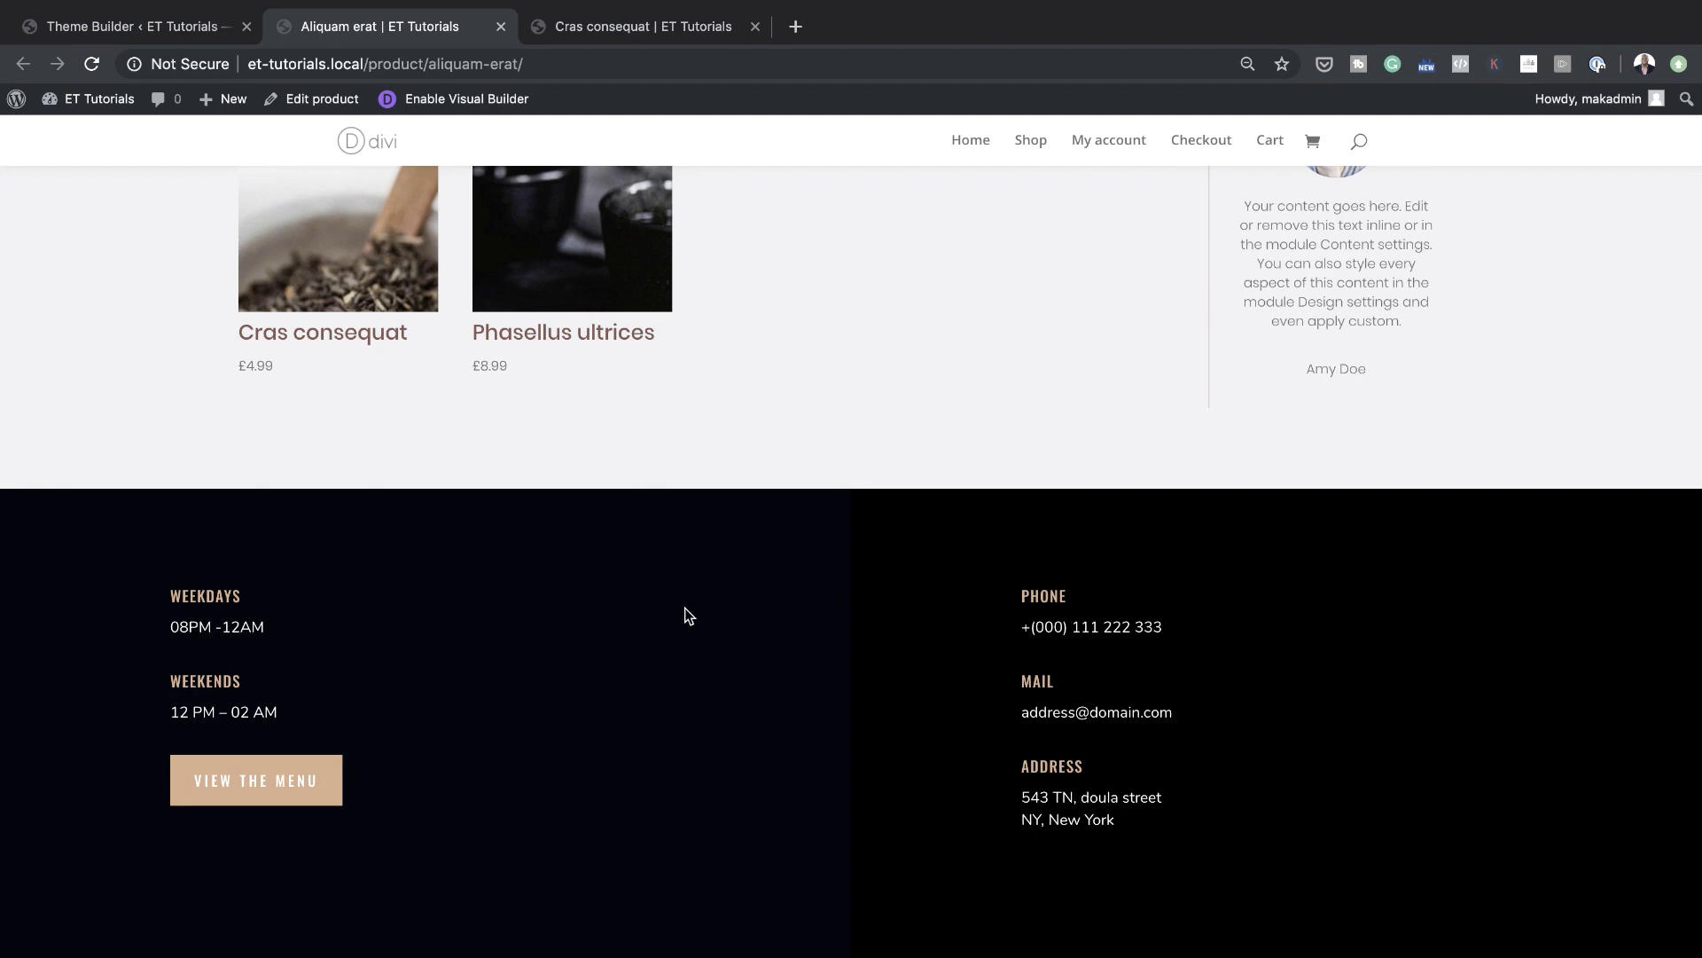
scroll(688, 615, up, 15)
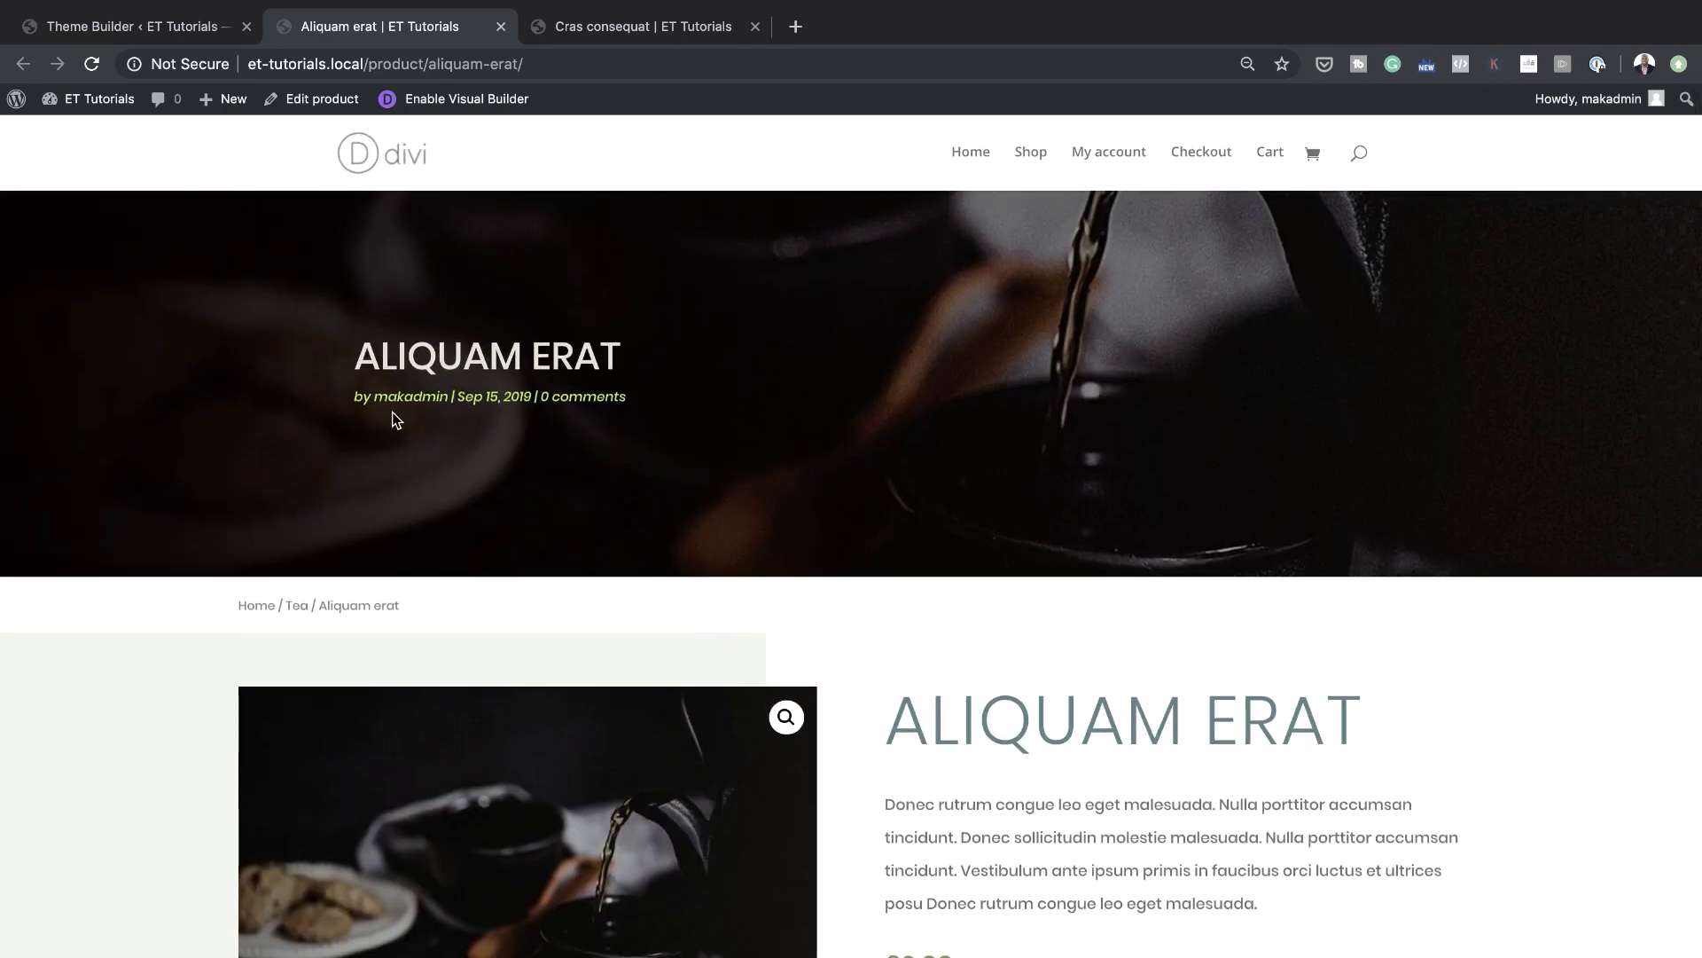
Load the site's home page at et-tutorials.local in place of the Cras consequat page, check its footer, and return to the Theme Builder
click(723, 26)
mouse_move(105, 105)
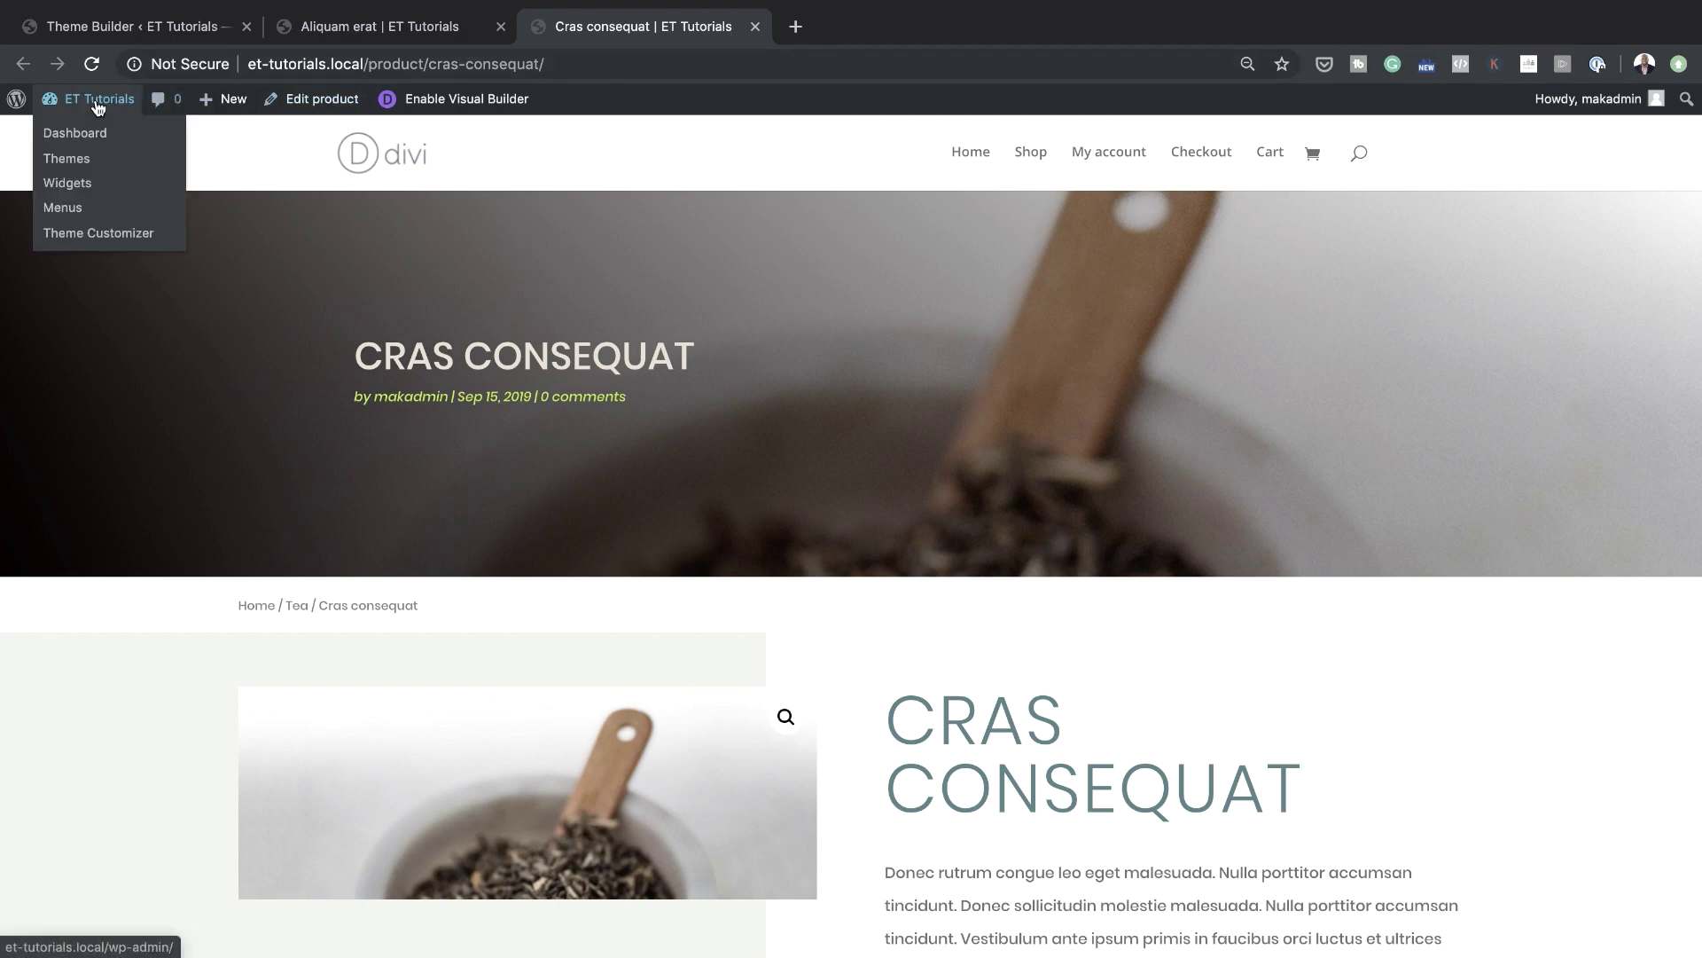
drag(364, 64, 615, 69)
key(BackSpace)
key(Return)
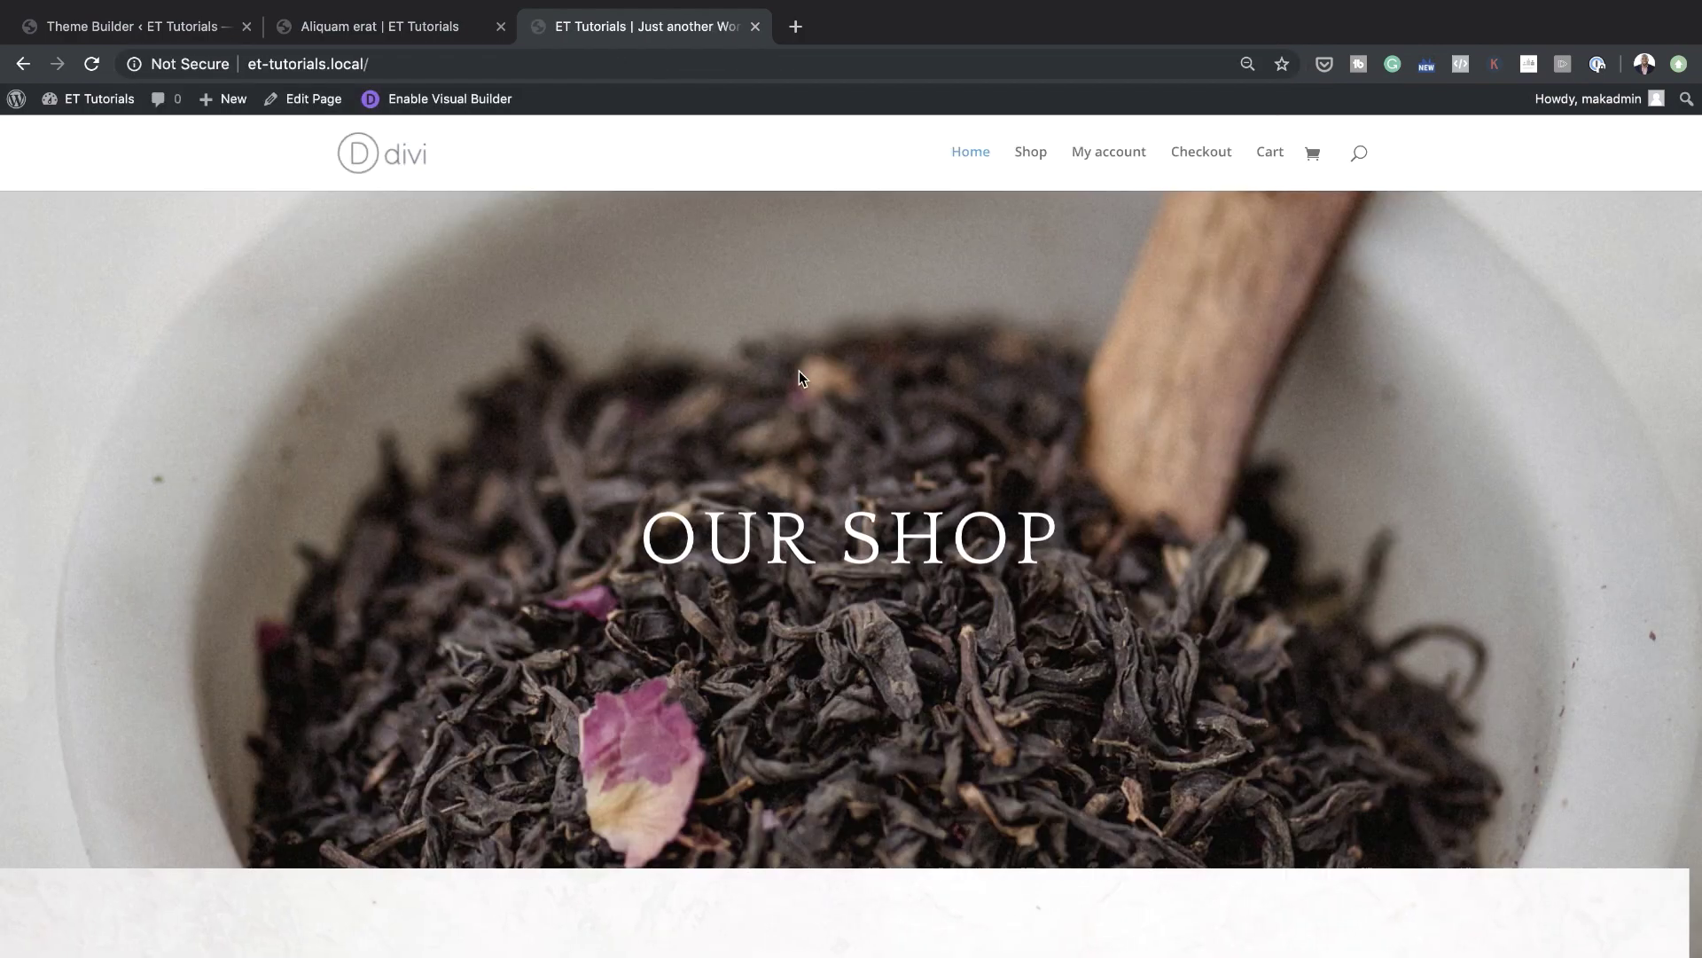
scroll(865, 337, down, 10)
scroll(865, 341, down, 5)
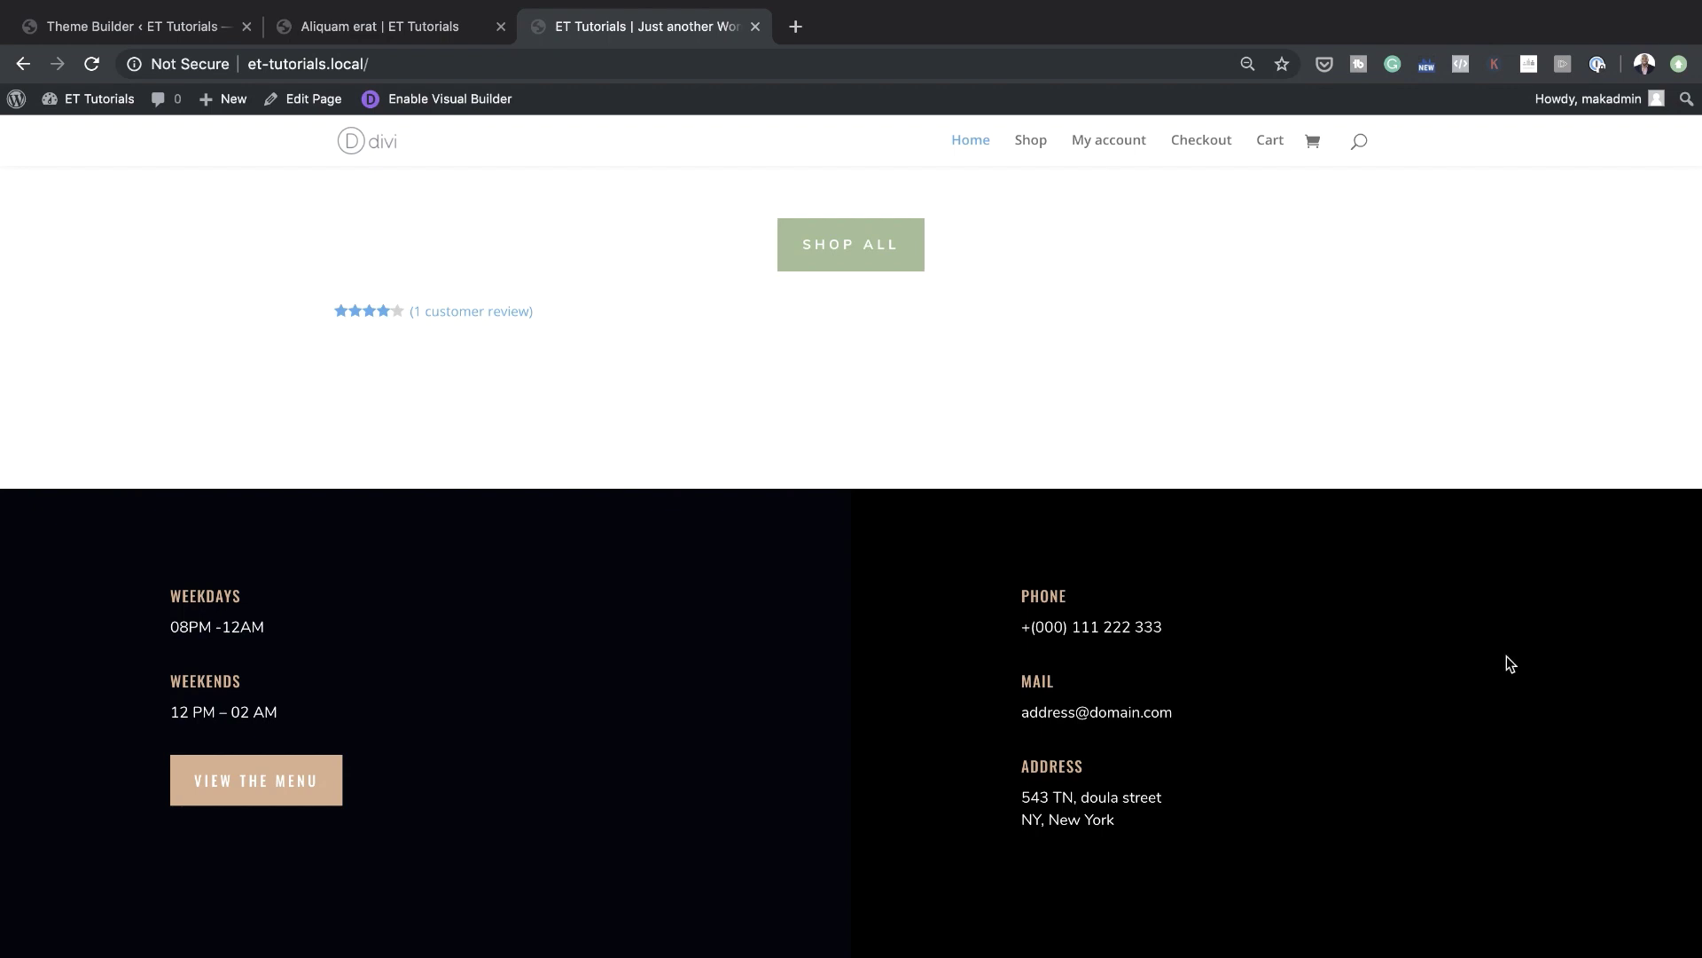
mouse_move(428, 20)
click(333, 33)
click(179, 29)
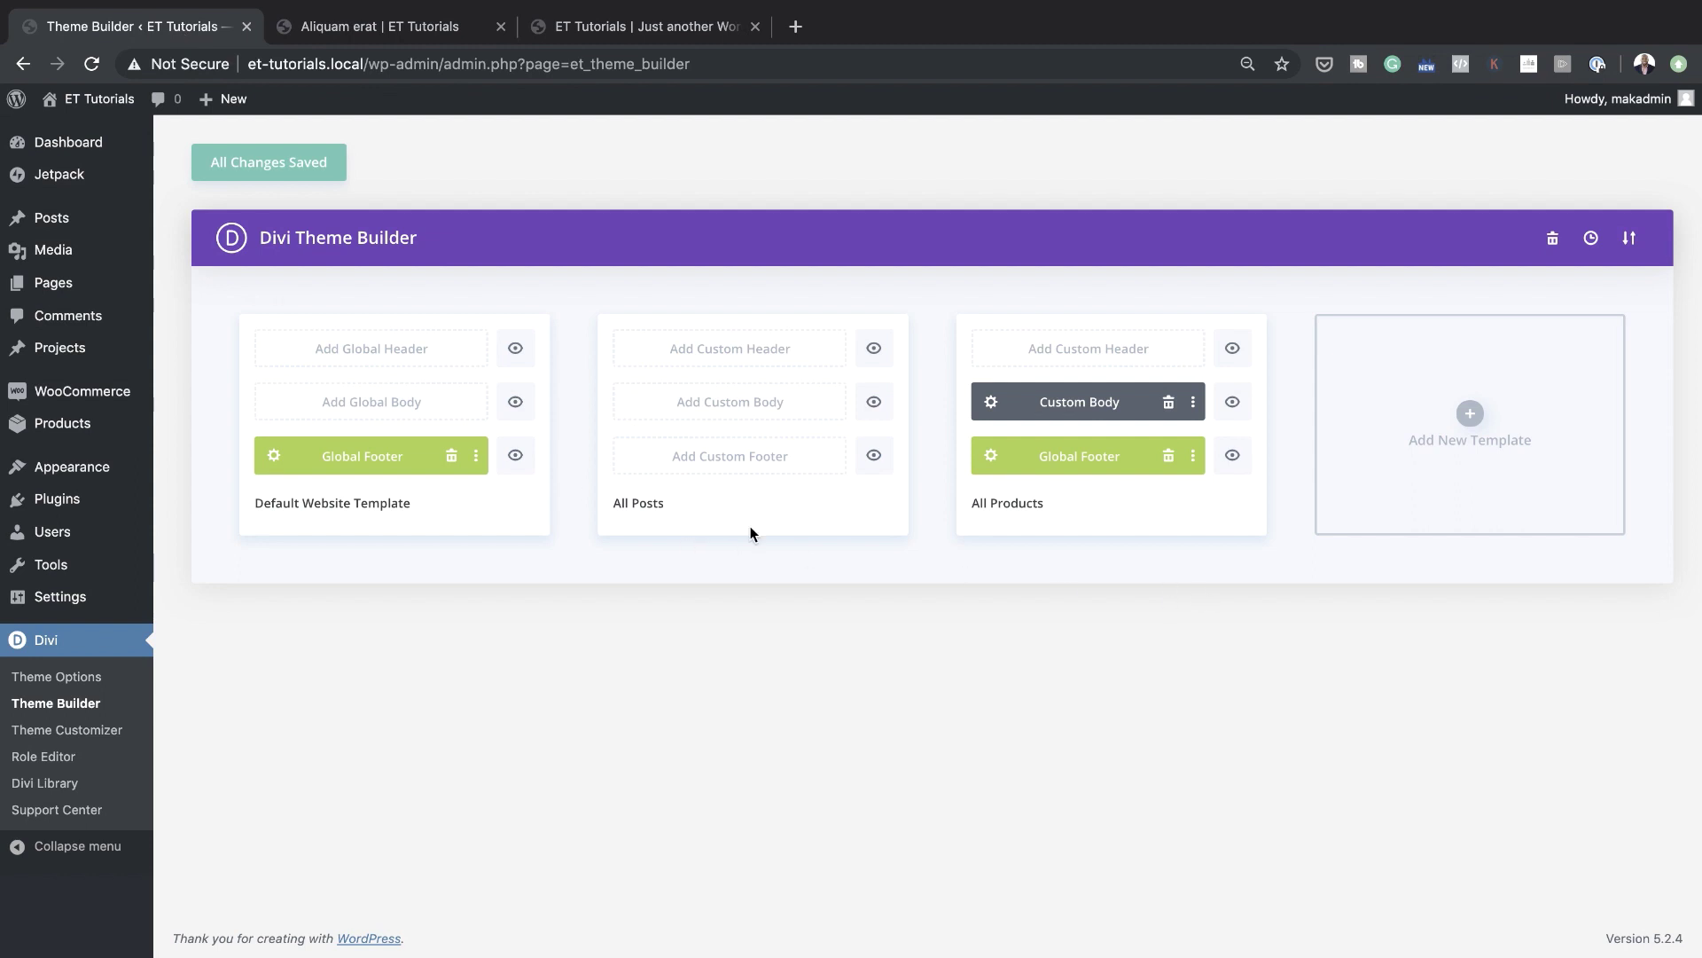
Open the All Products template's Custom Body for editing and reduce the Woo Title module's title text size
click(449, 358)
click(991, 403)
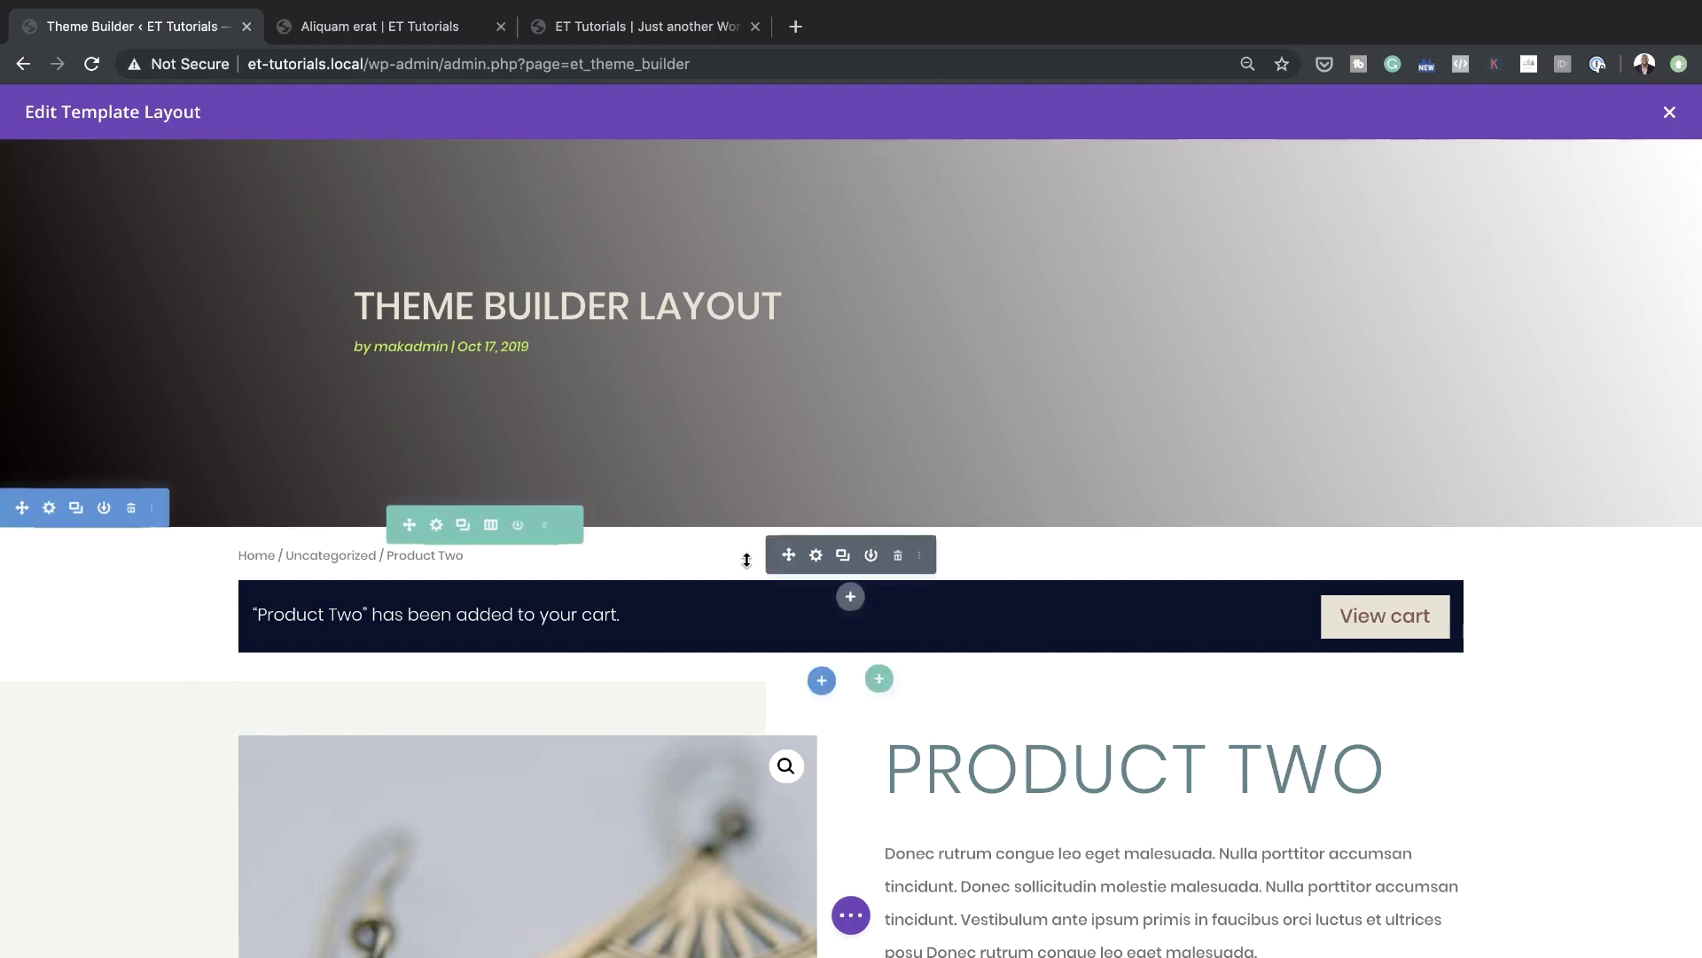
scroll(746, 550, down, 2)
scroll(746, 560, down, 5)
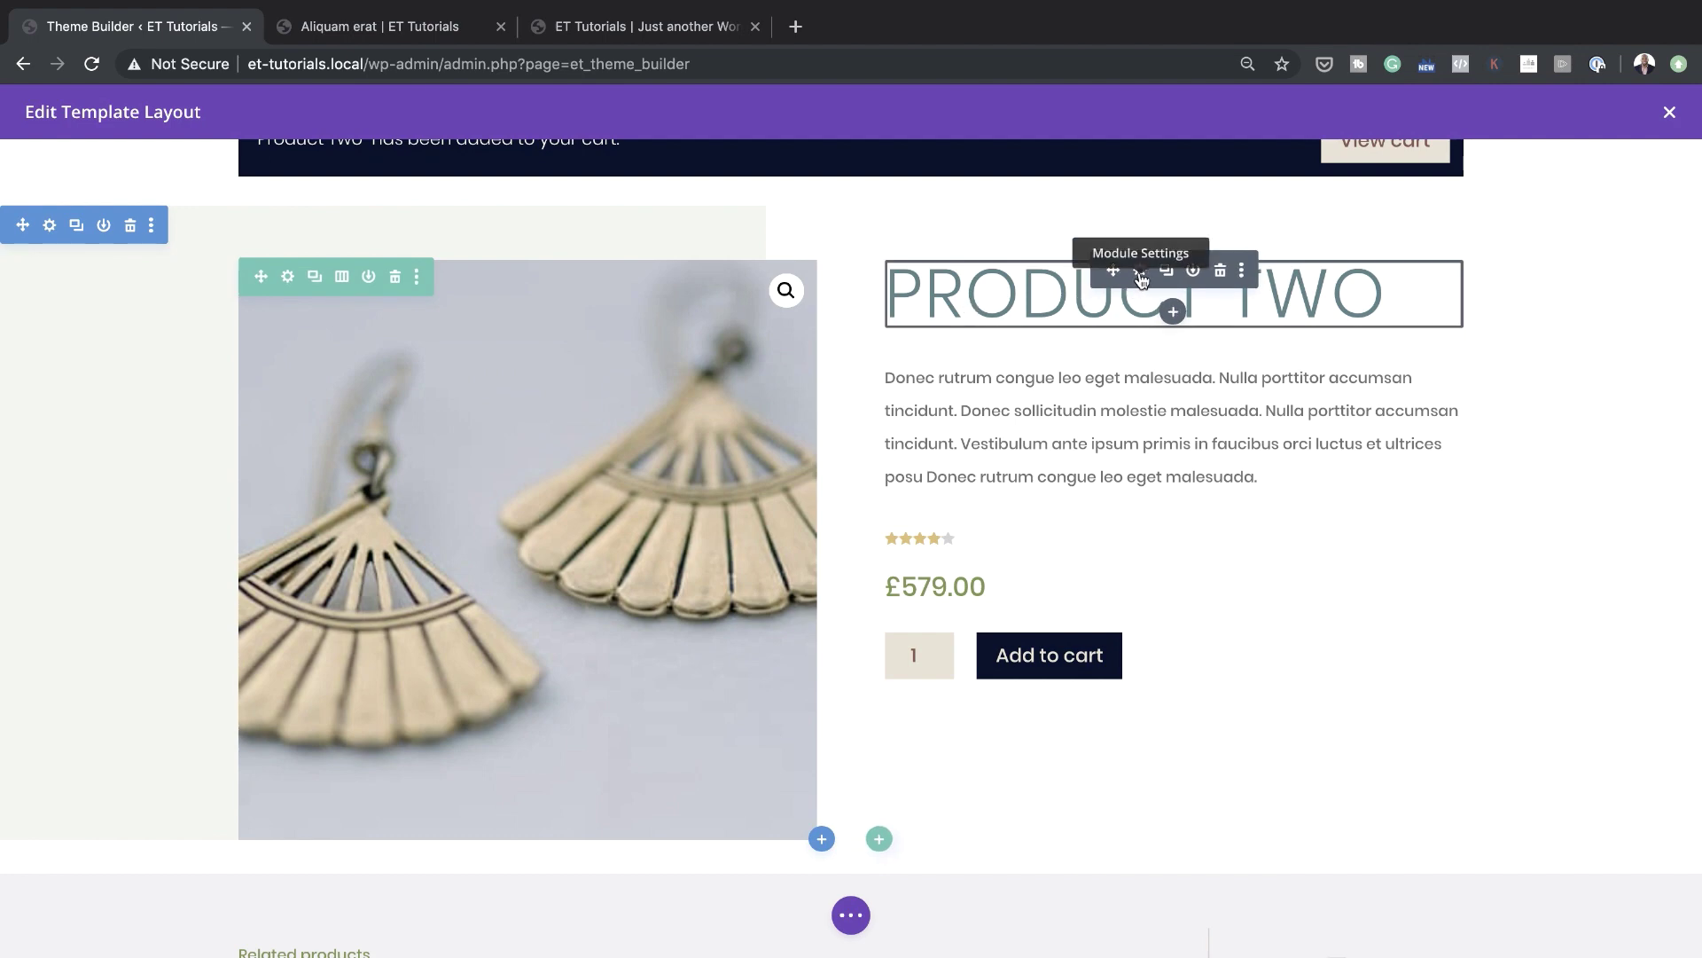
click(1141, 279)
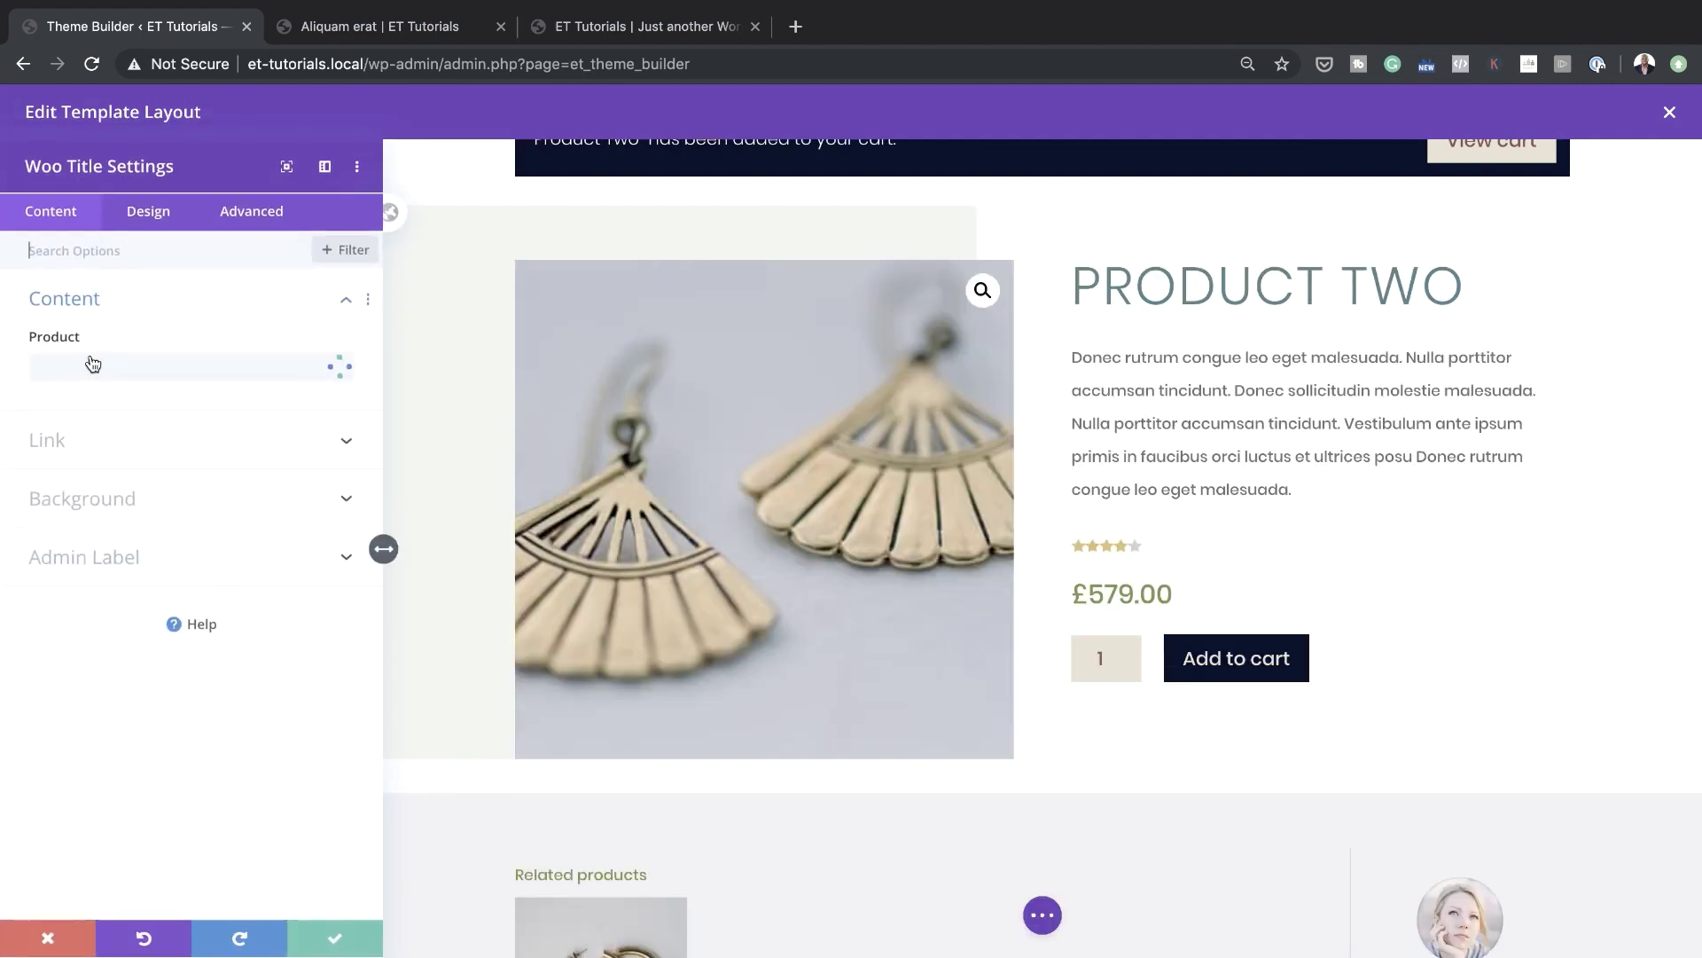
click(152, 212)
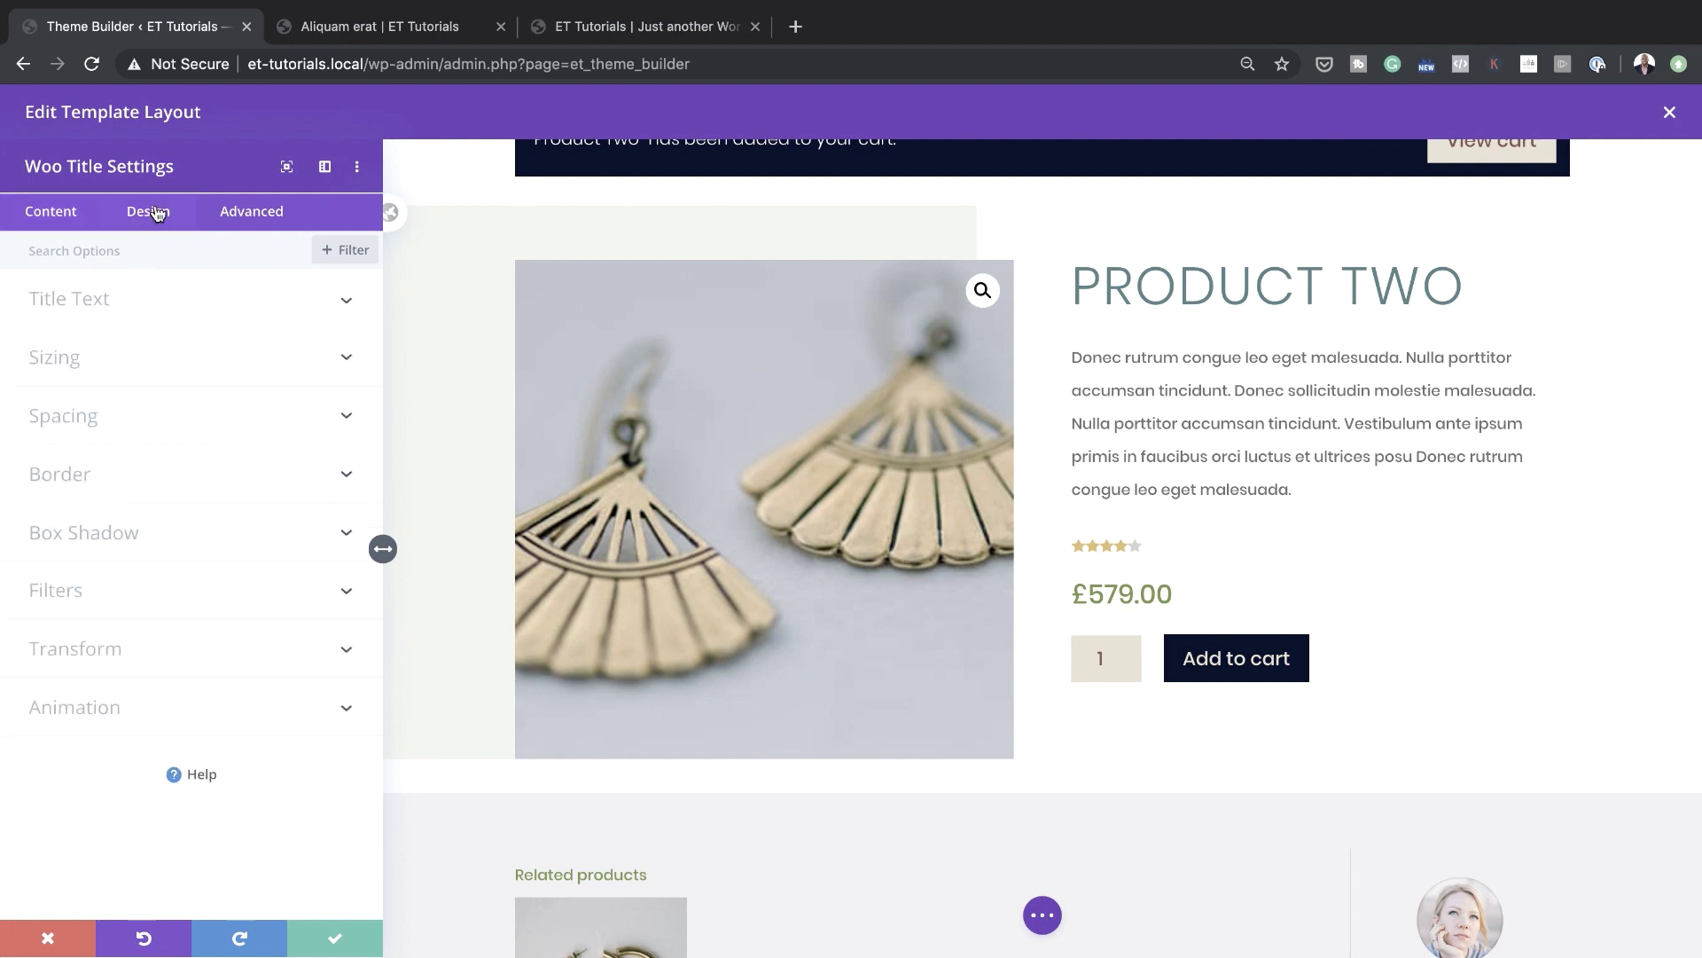
click(76, 356)
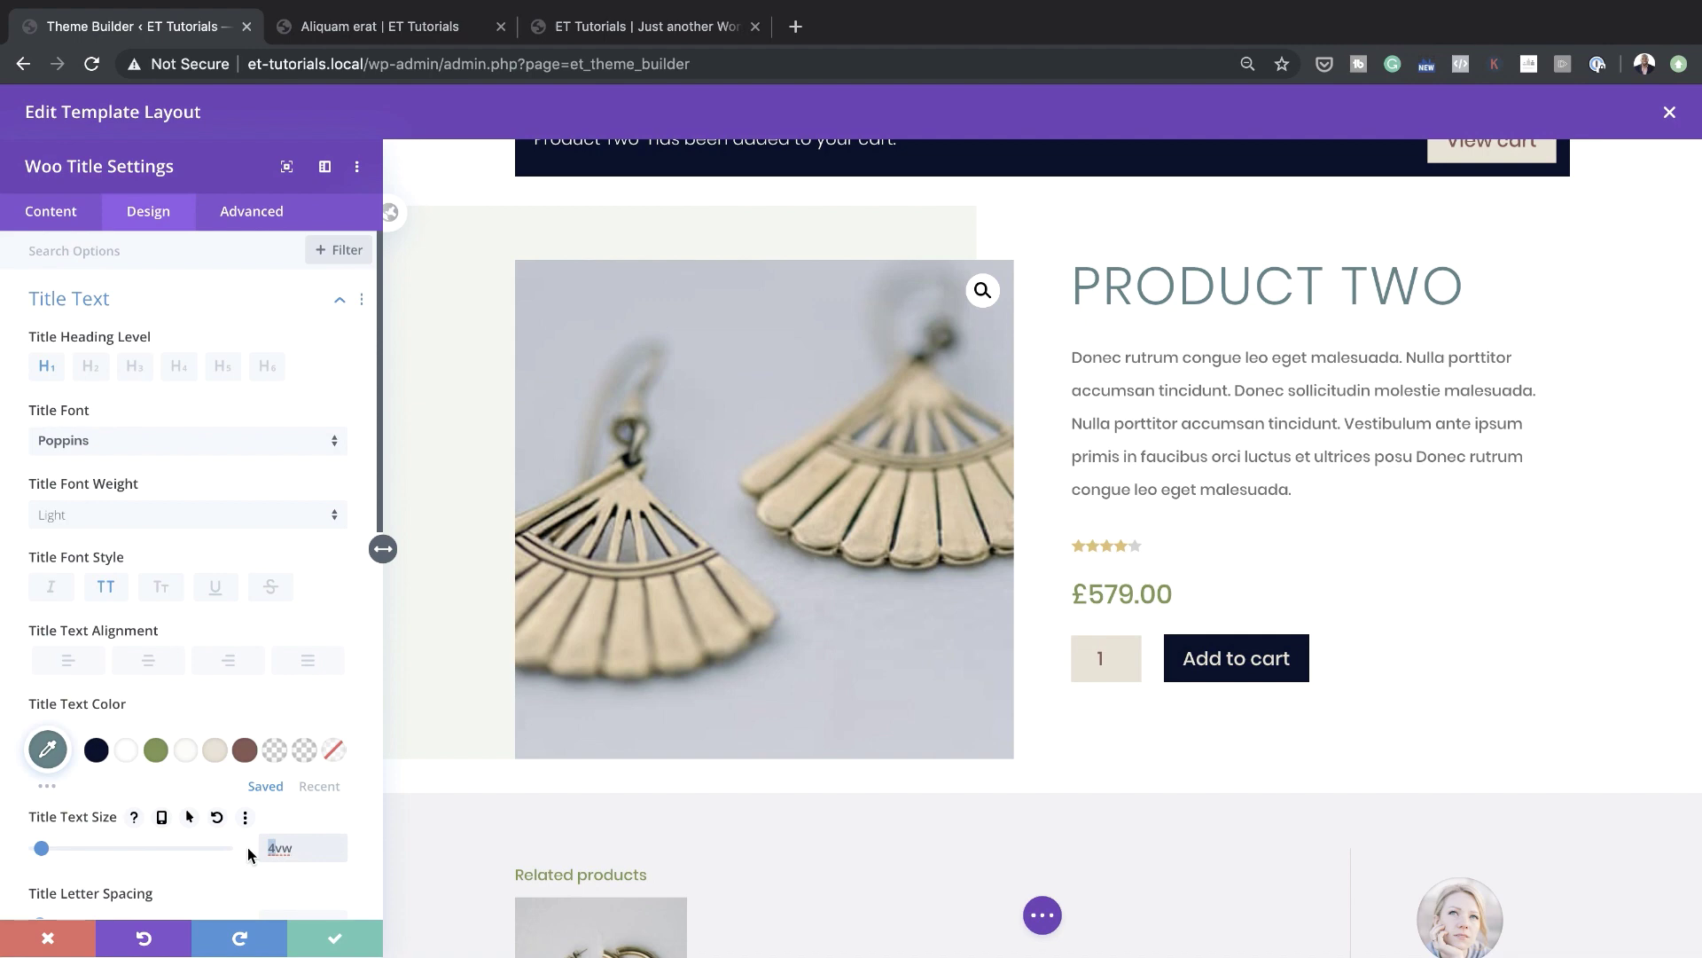
click(346, 942)
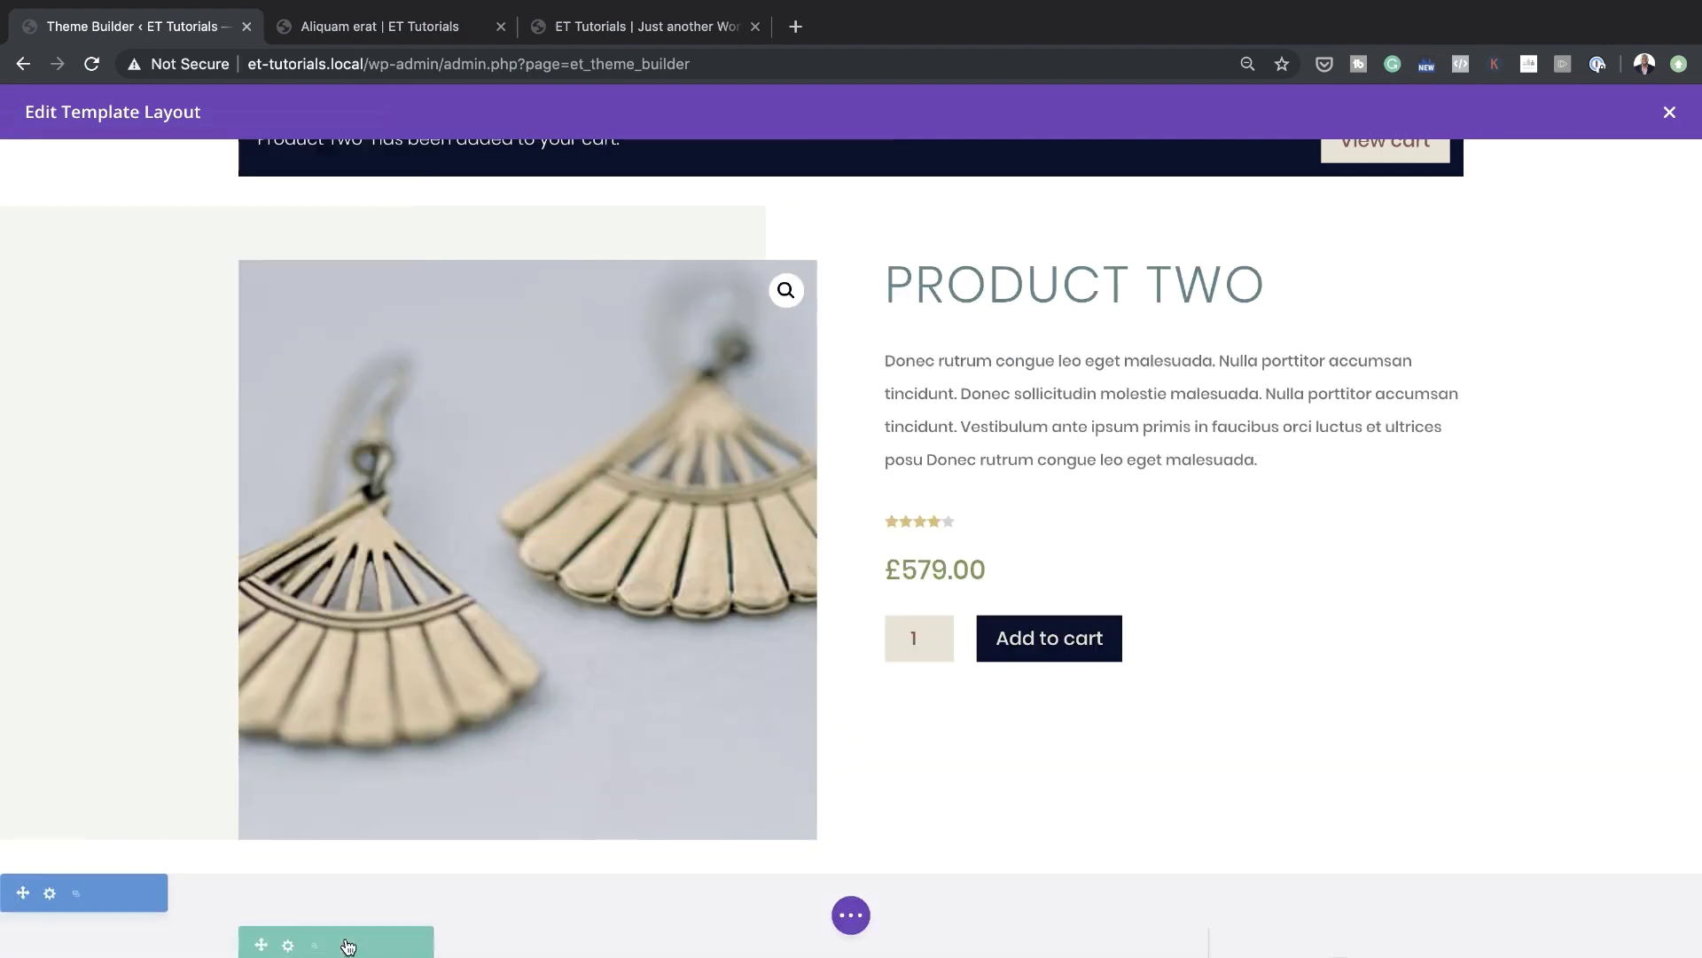
Insert a regular section with two equal columns above the Related products section and add a Video module to its first column
scroll(1068, 688, down, 3)
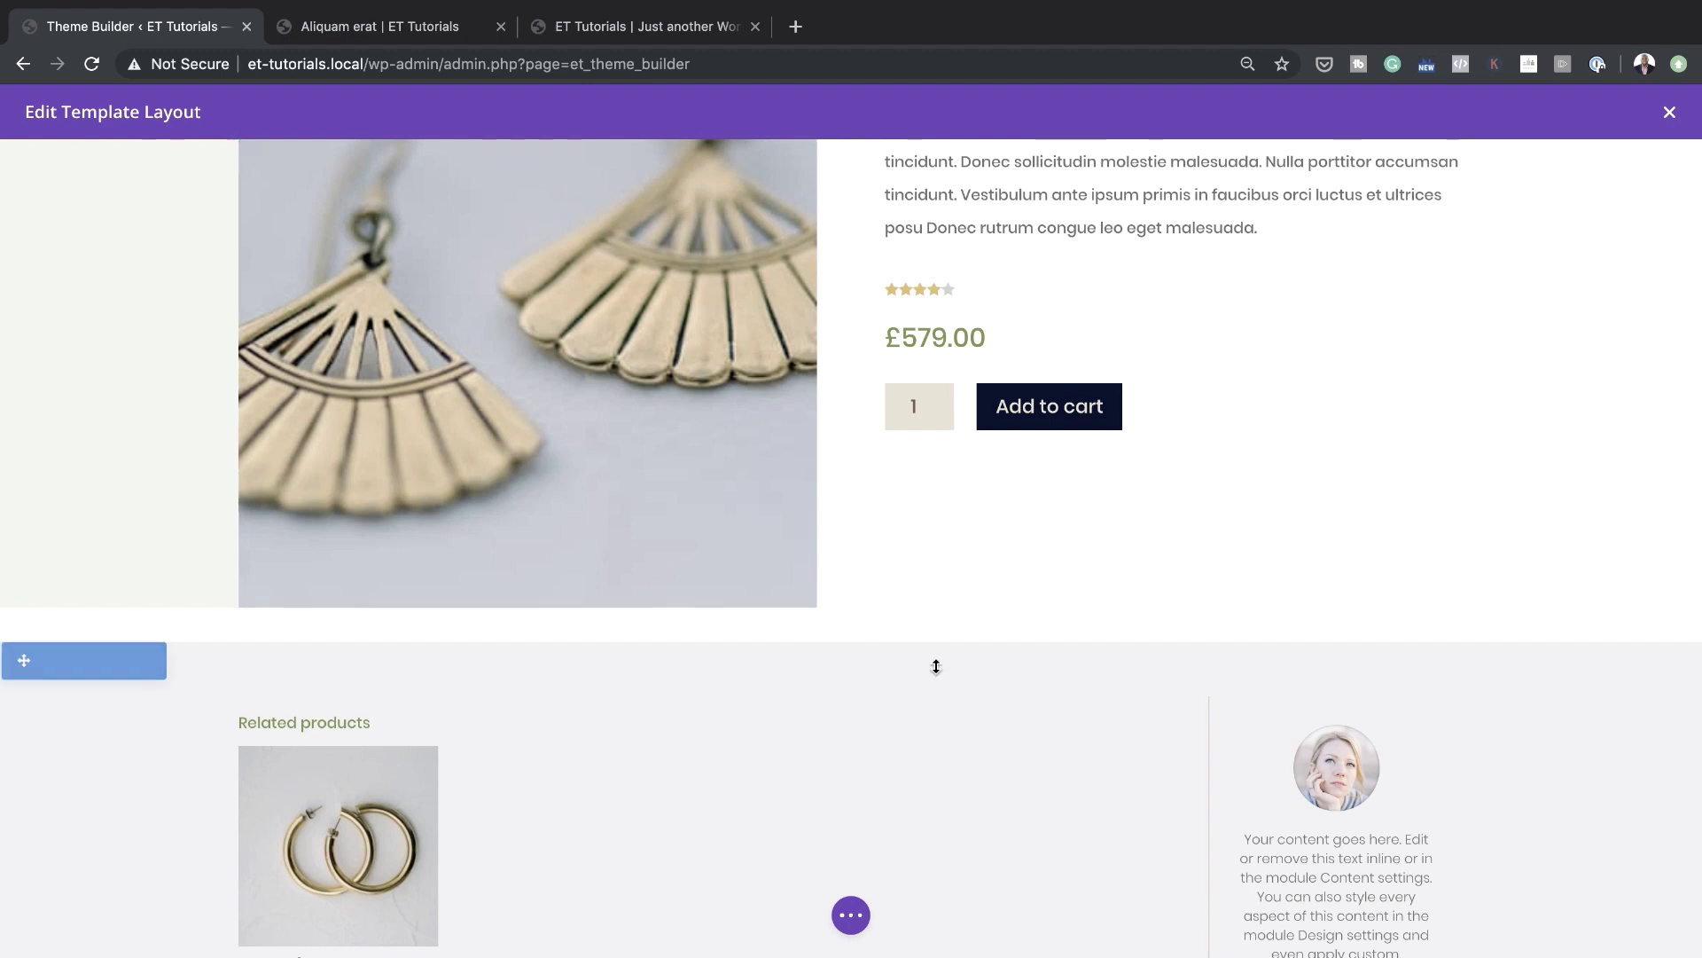
scroll(935, 668, down, 5)
scroll(935, 668, up, 5)
click(822, 582)
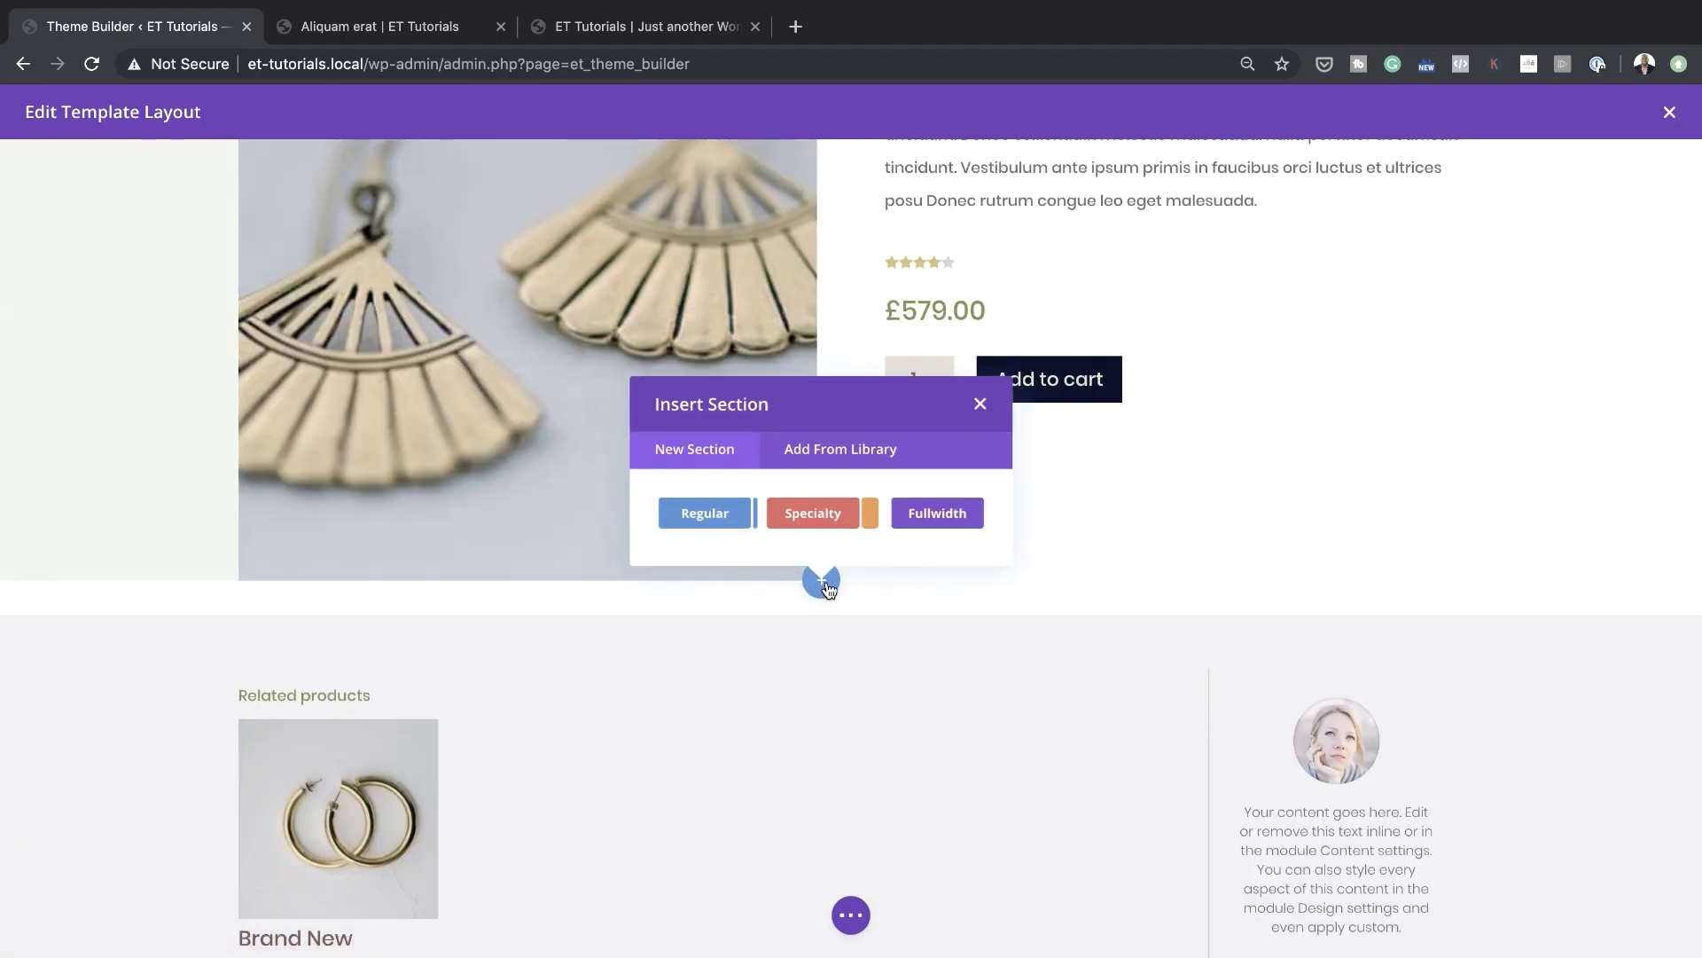
click(727, 518)
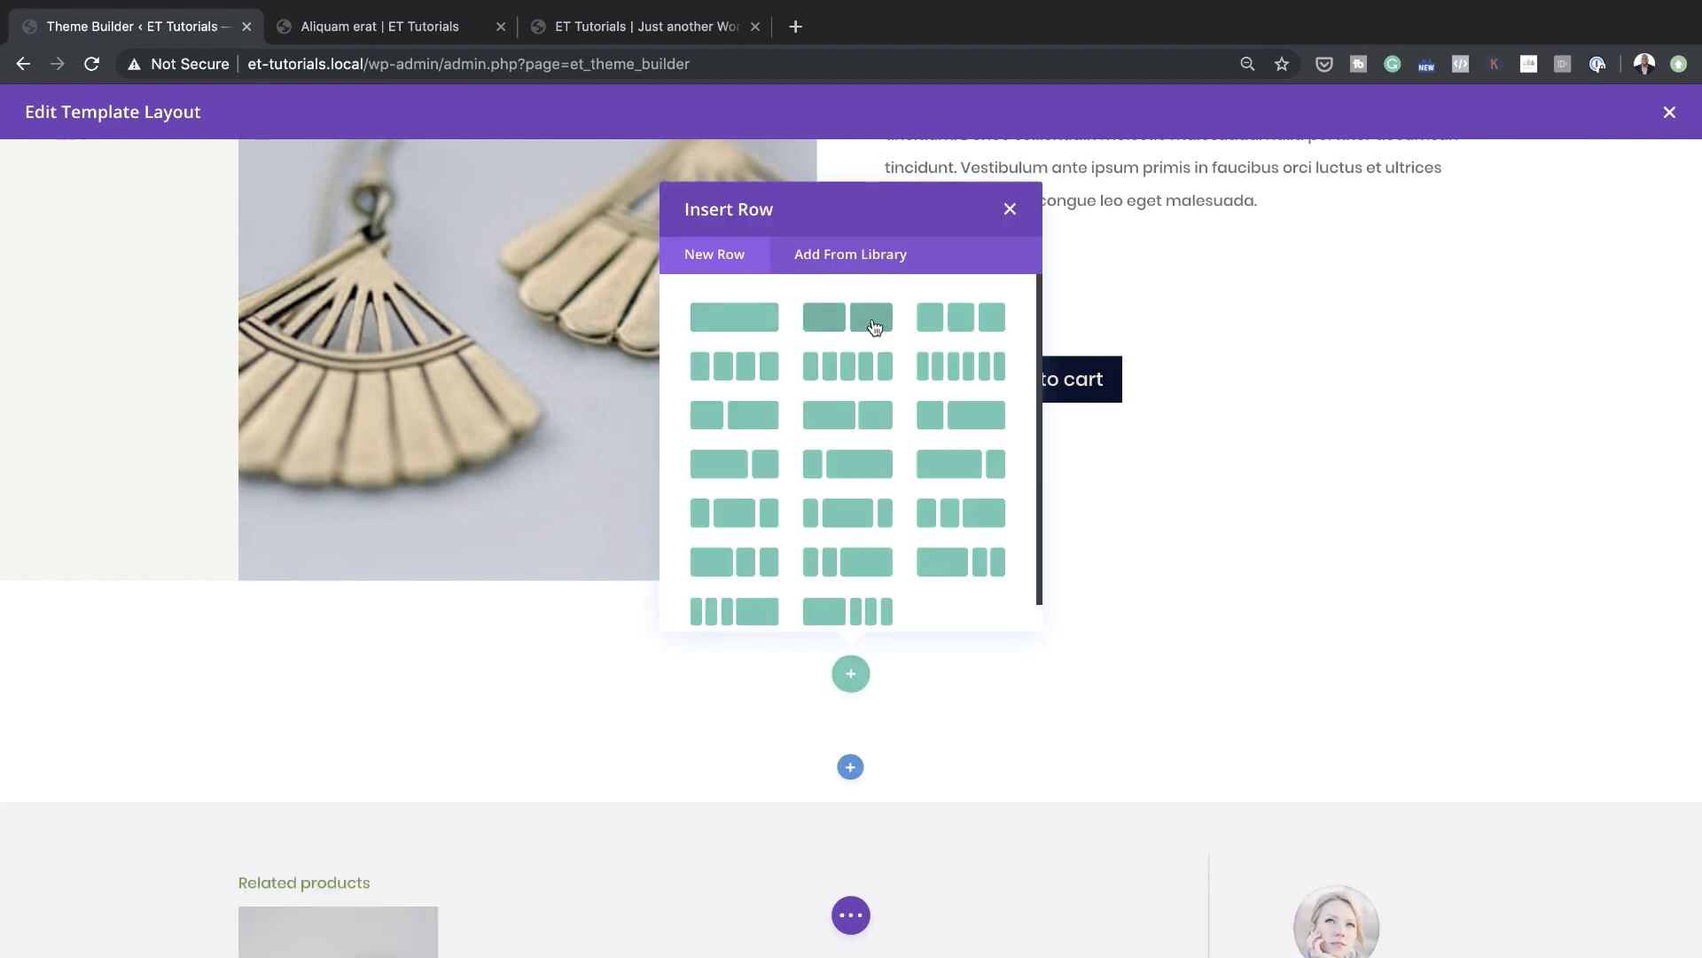
click(873, 328)
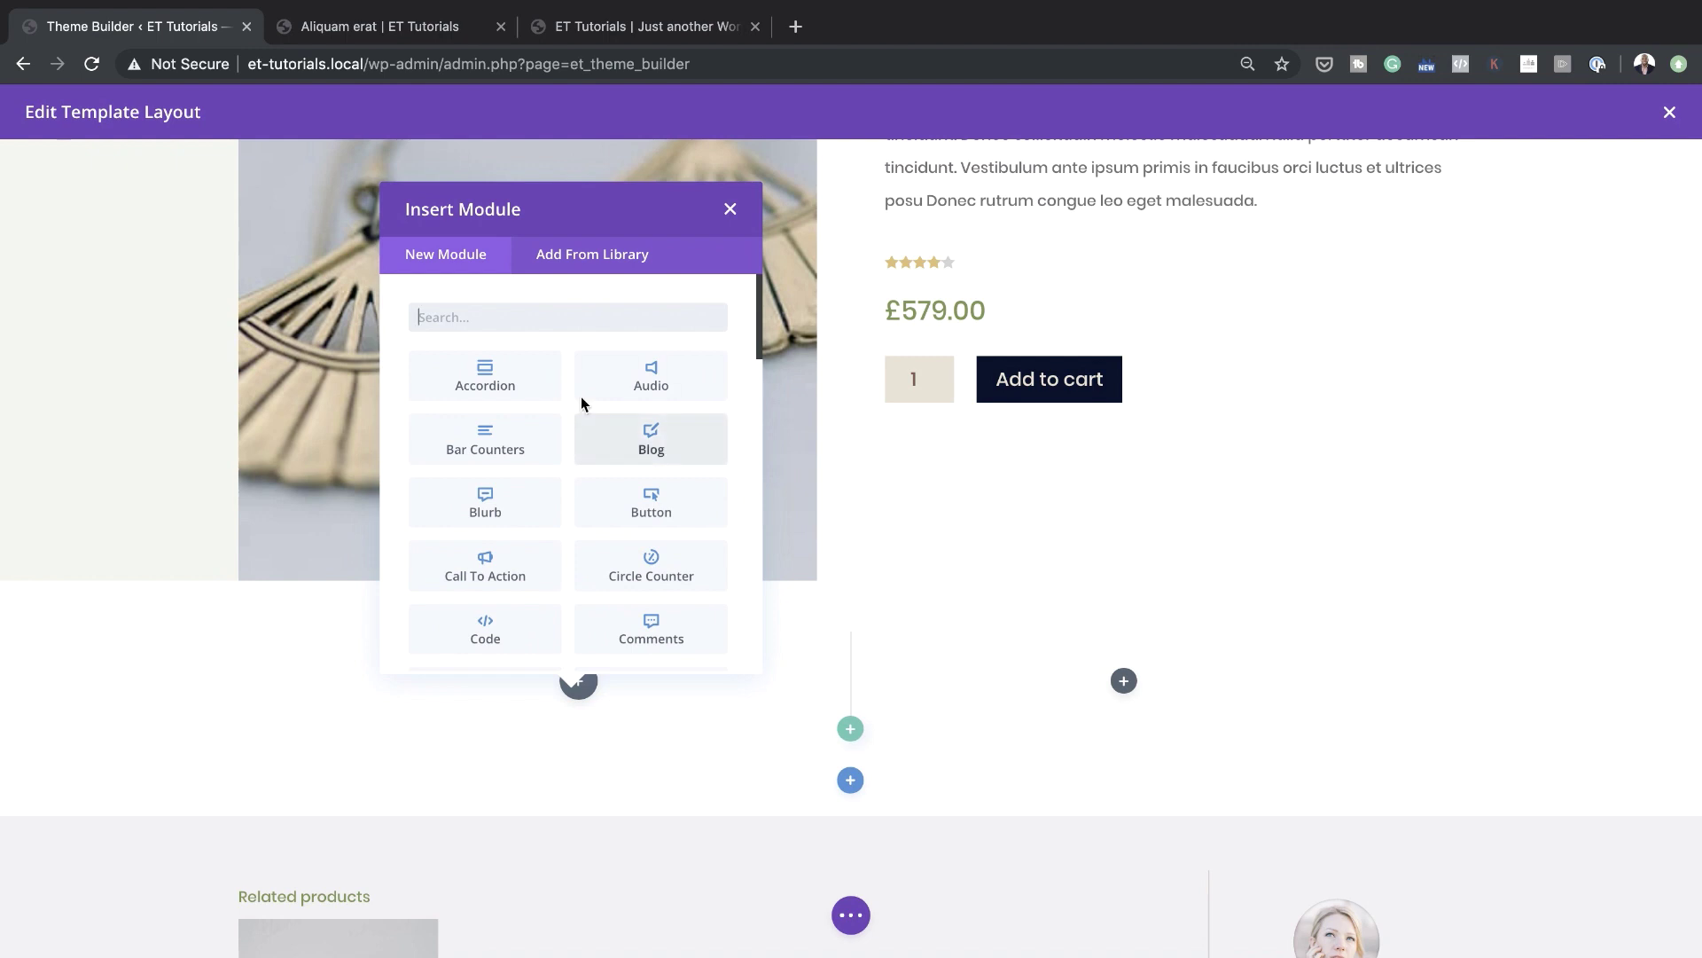
text(vide)
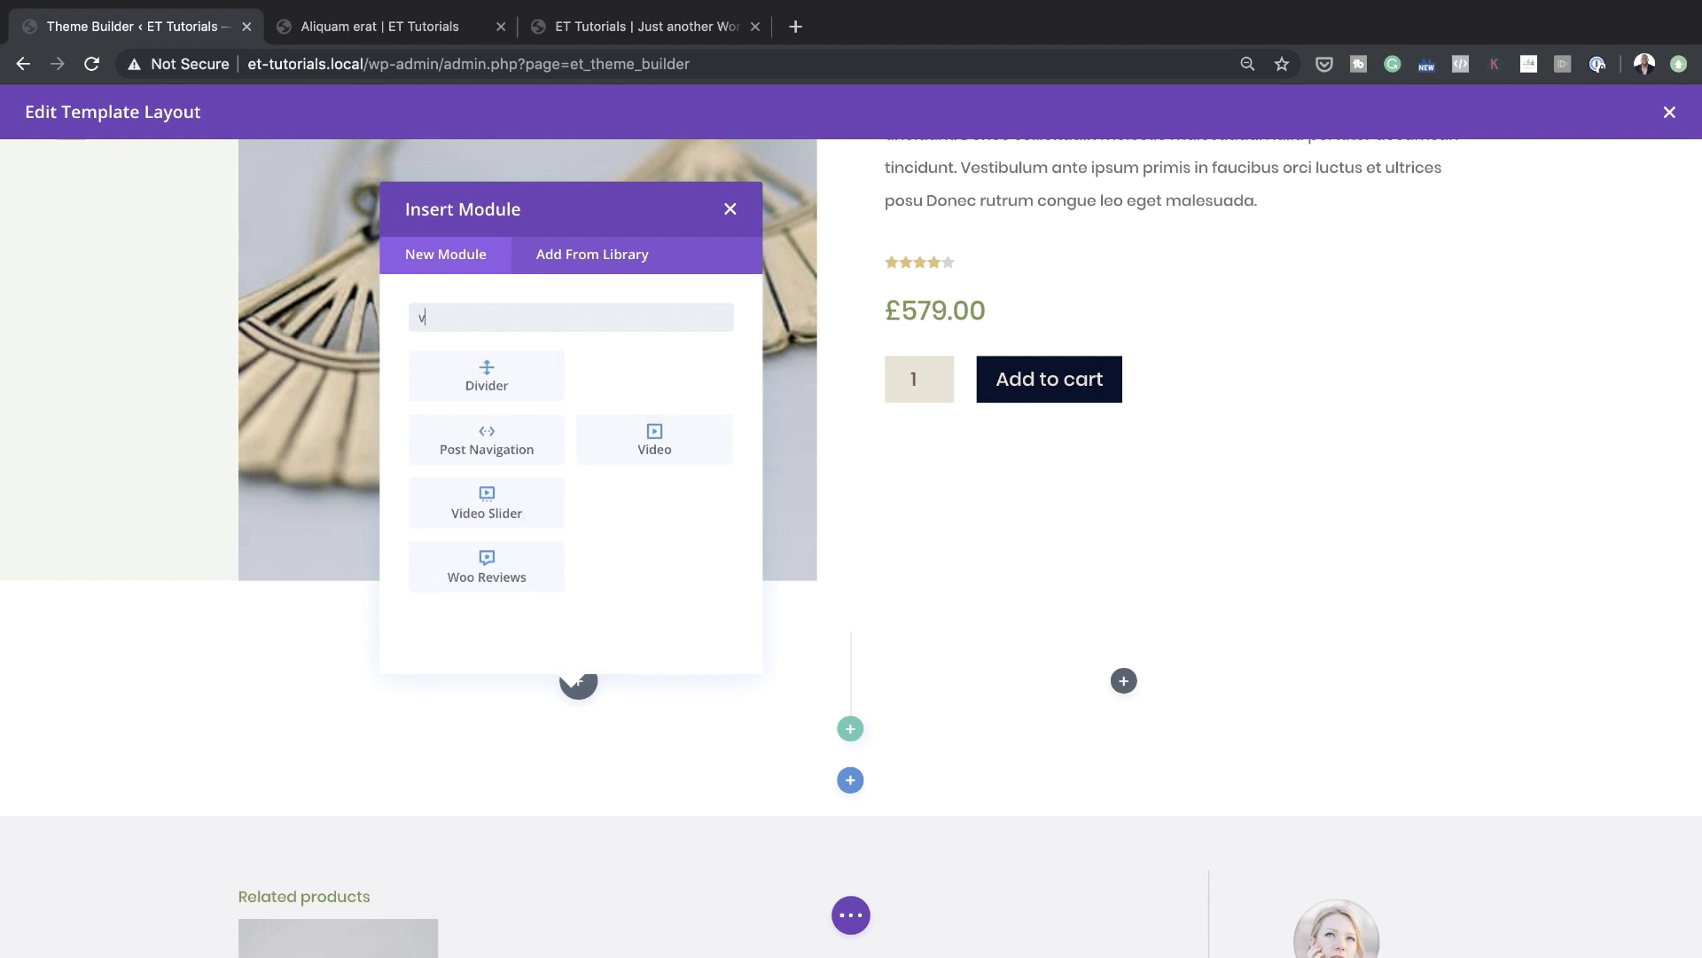
click(656, 376)
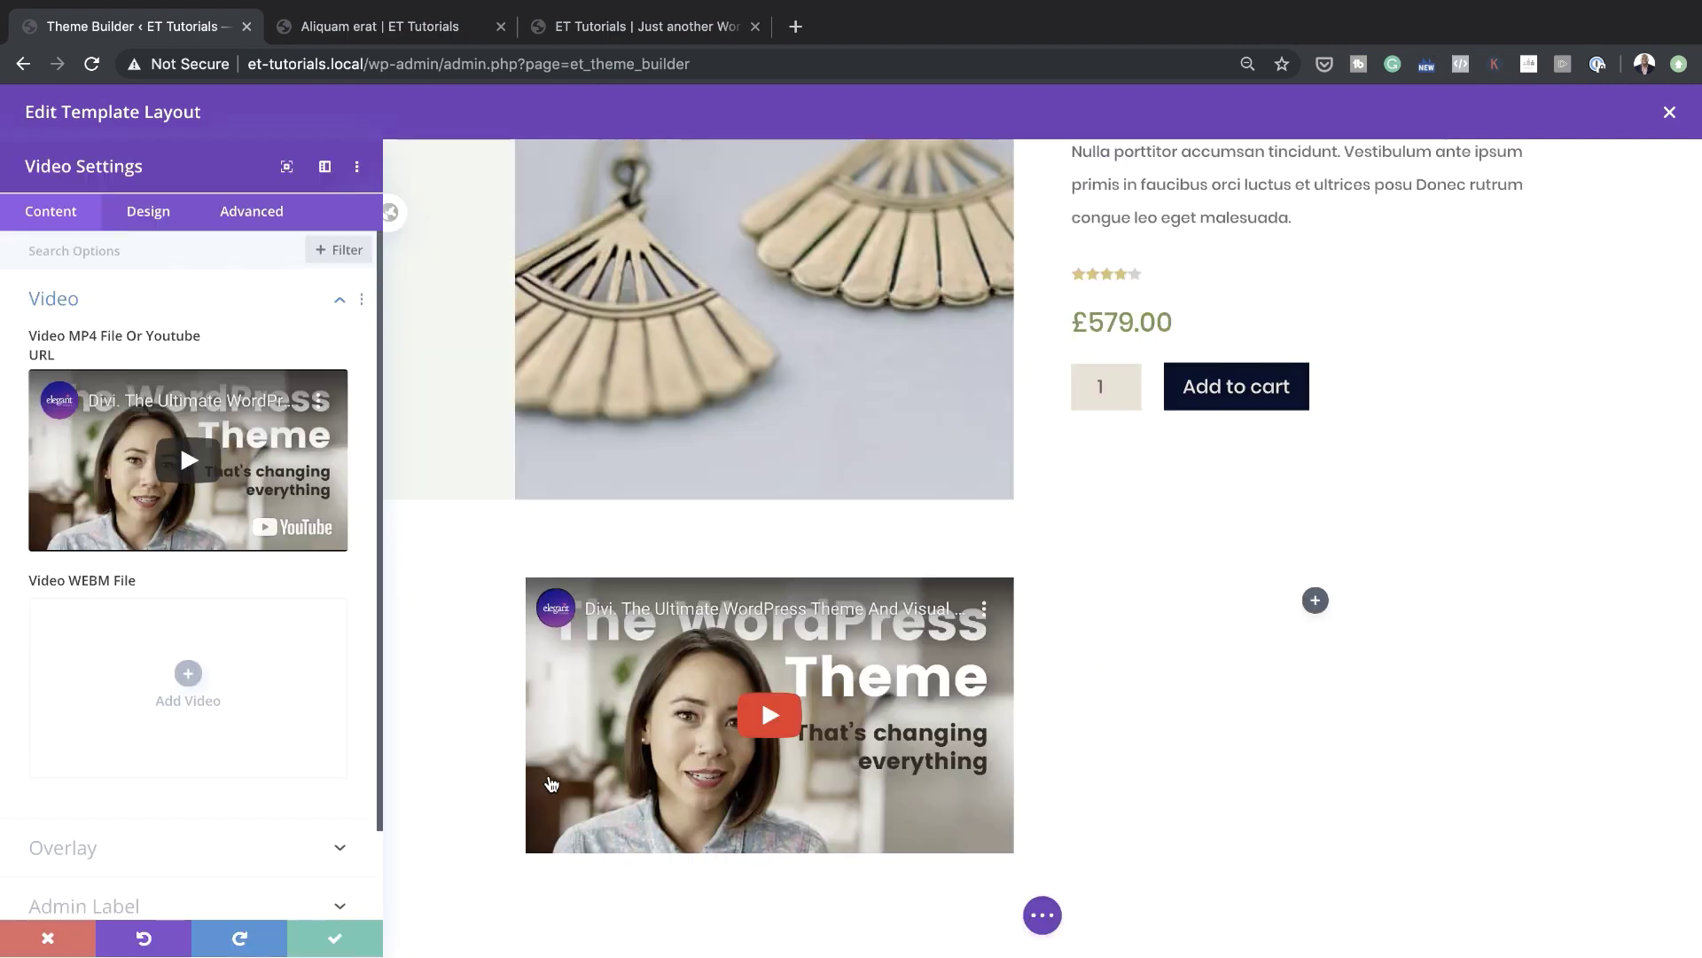
Set the Video module's overlay image to the pottery photo 02_img.jpg from the media library and save the module
scroll(580, 774, down, 3)
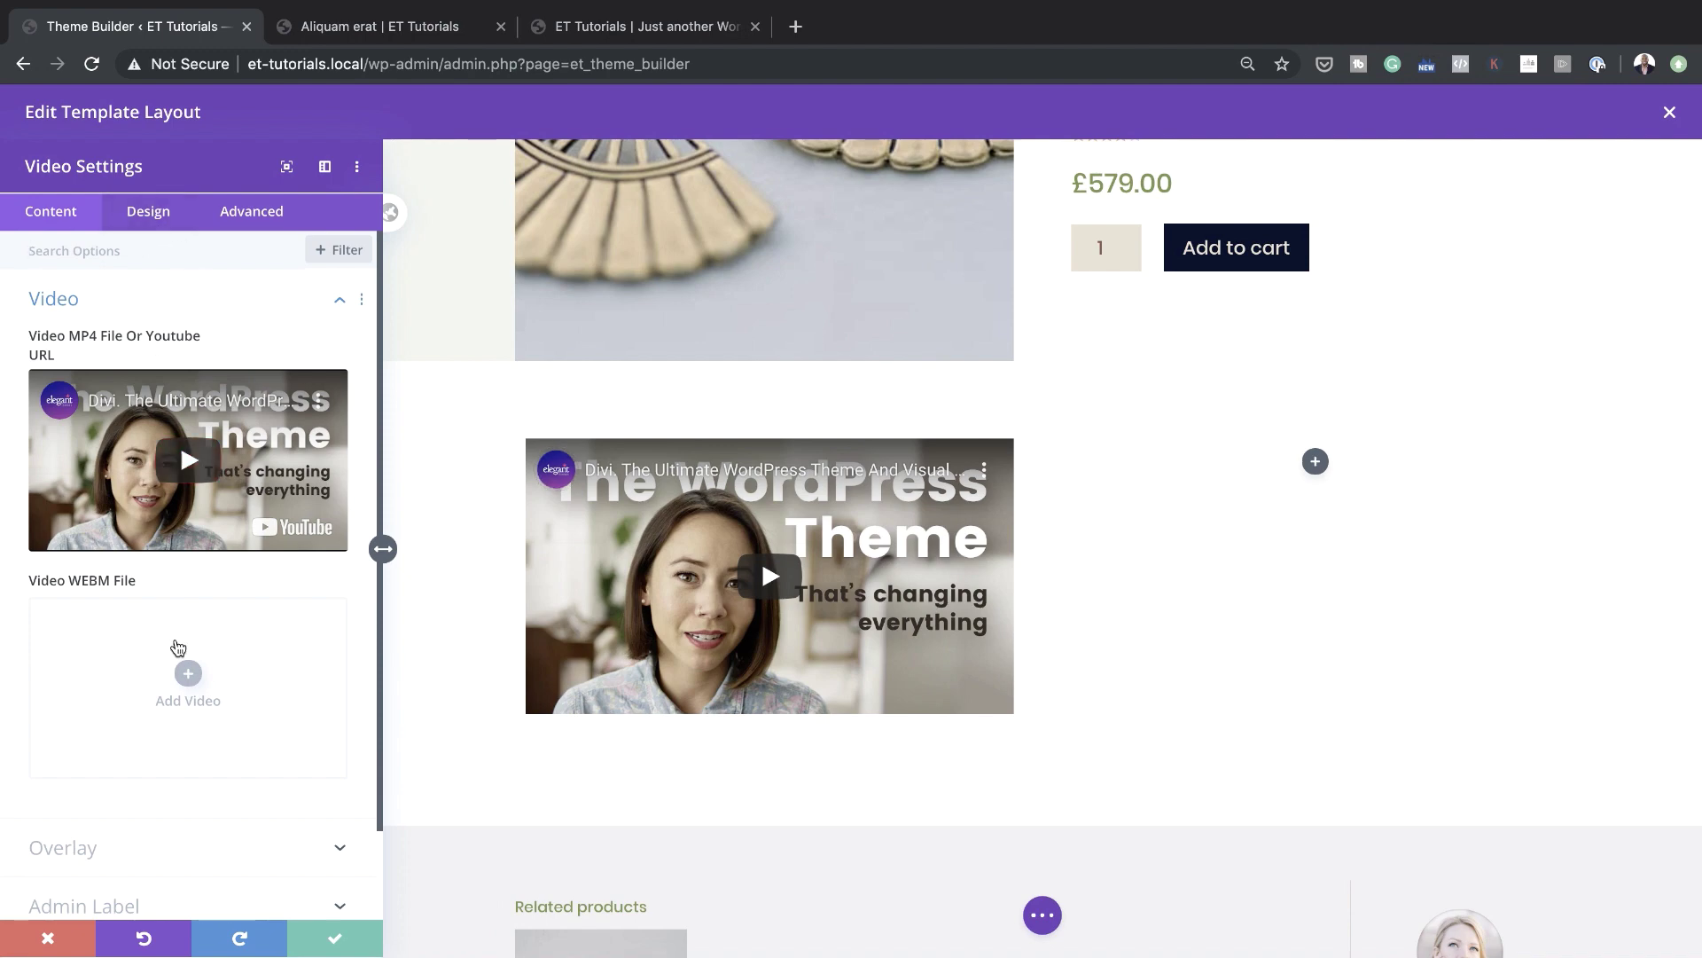
scroll(217, 709, down, 2)
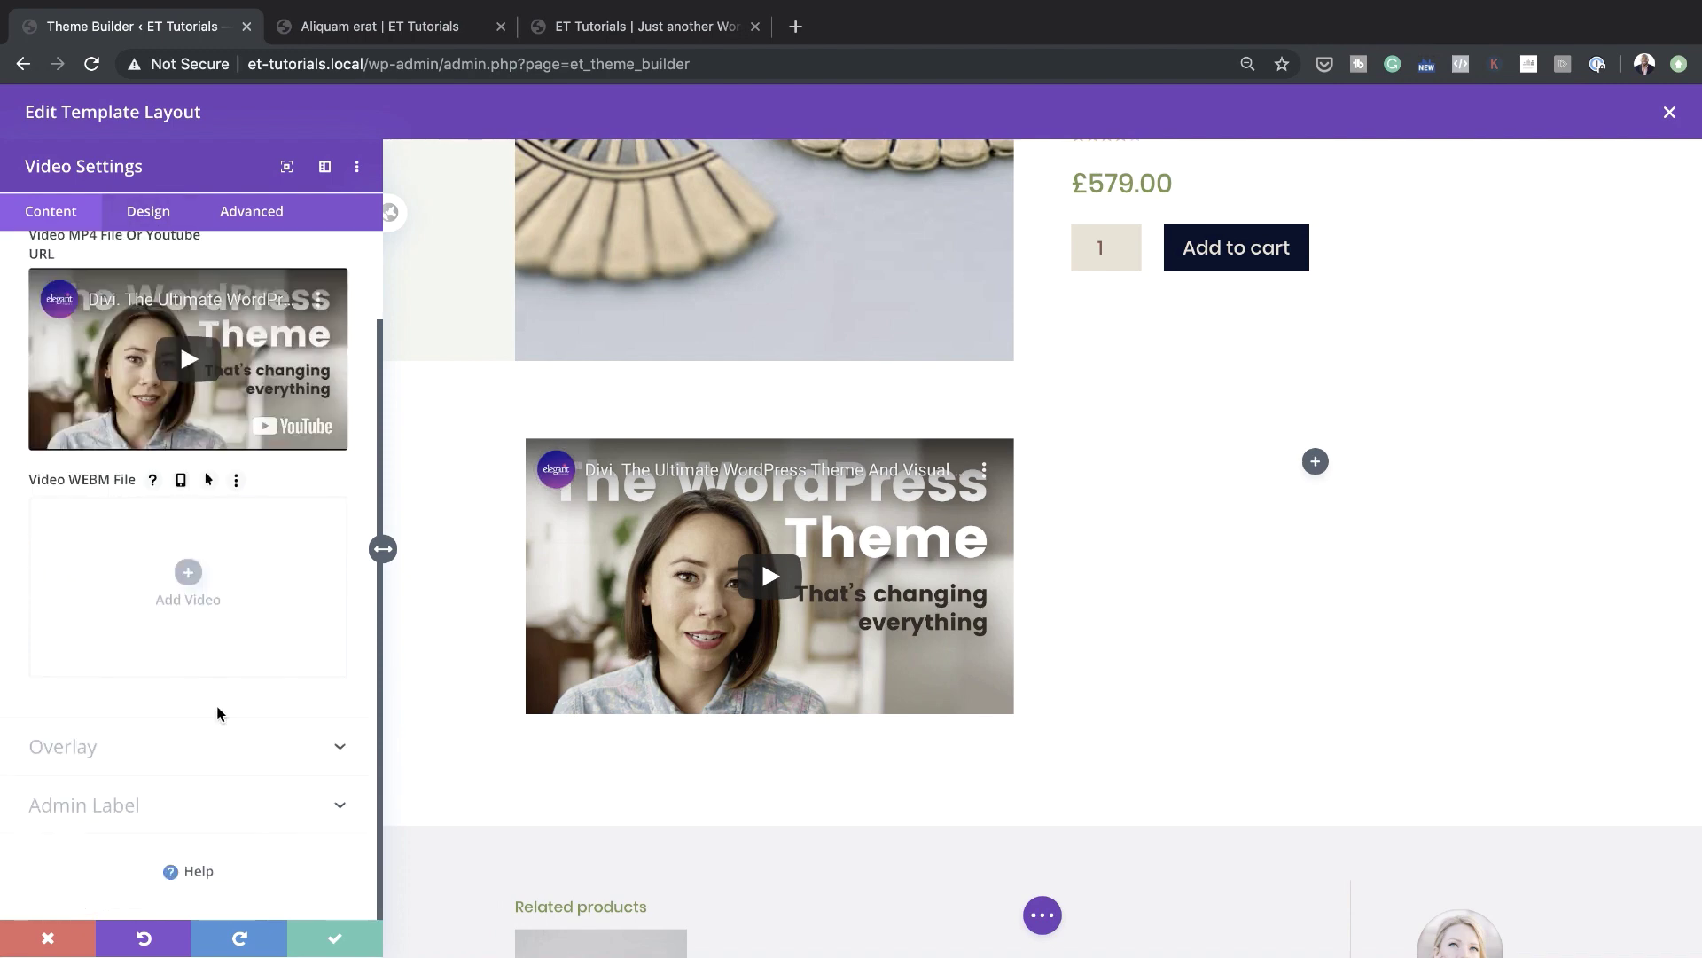
click(205, 754)
click(194, 499)
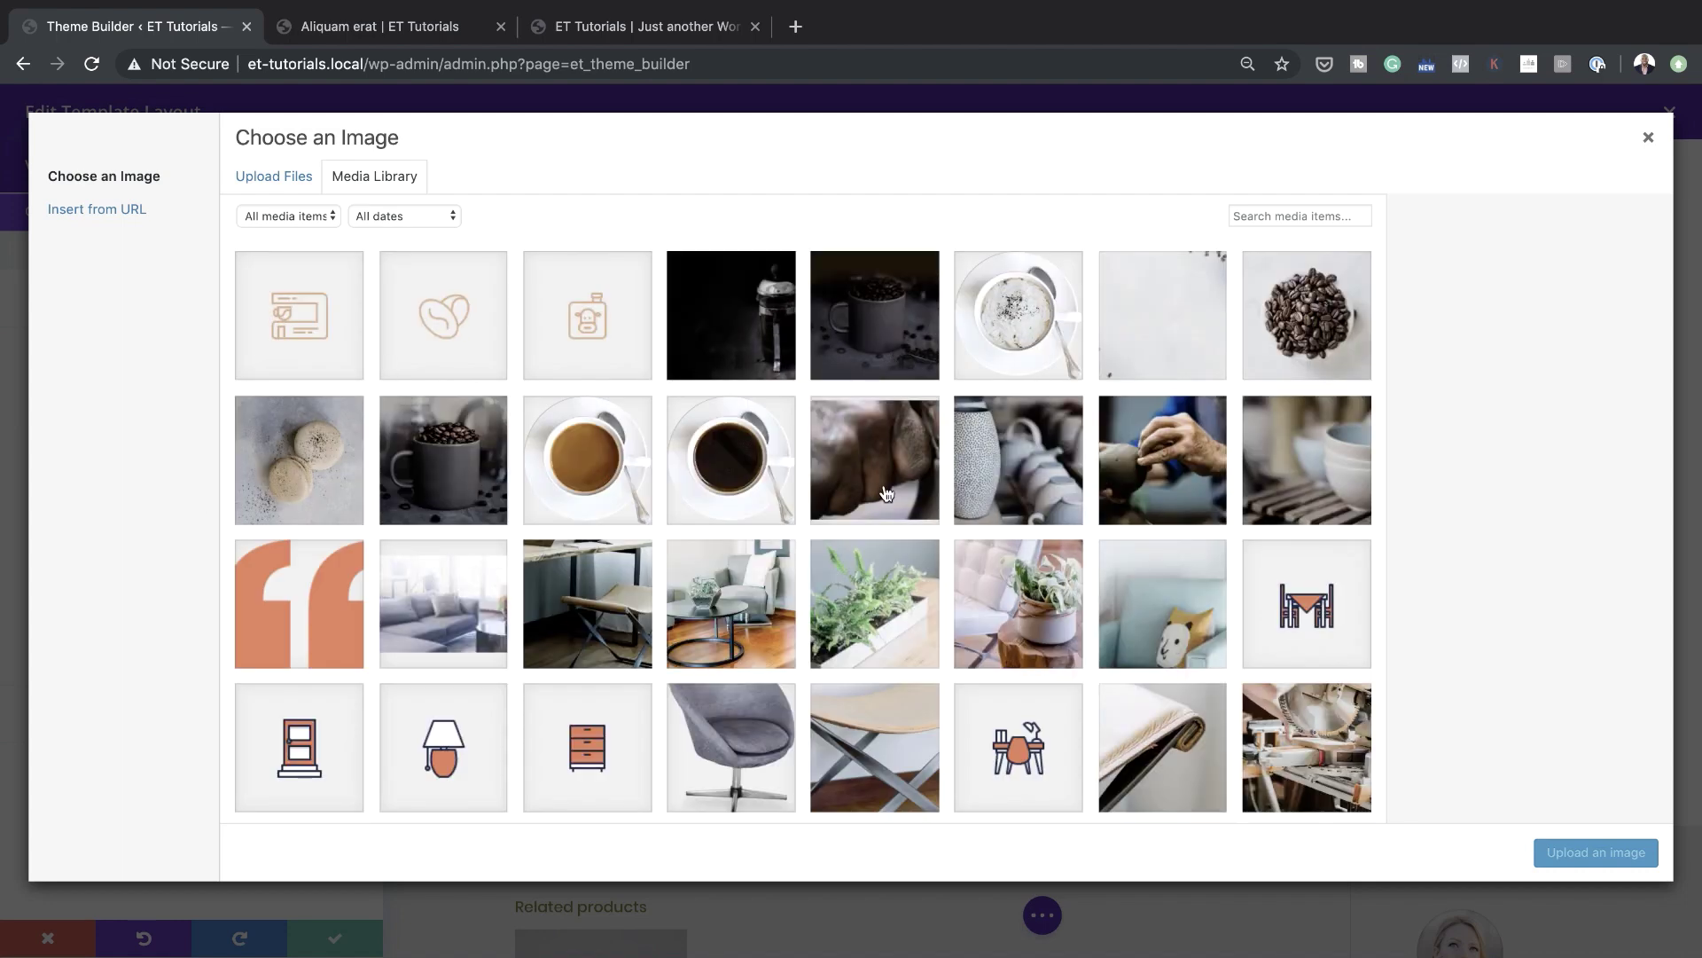
click(1176, 465)
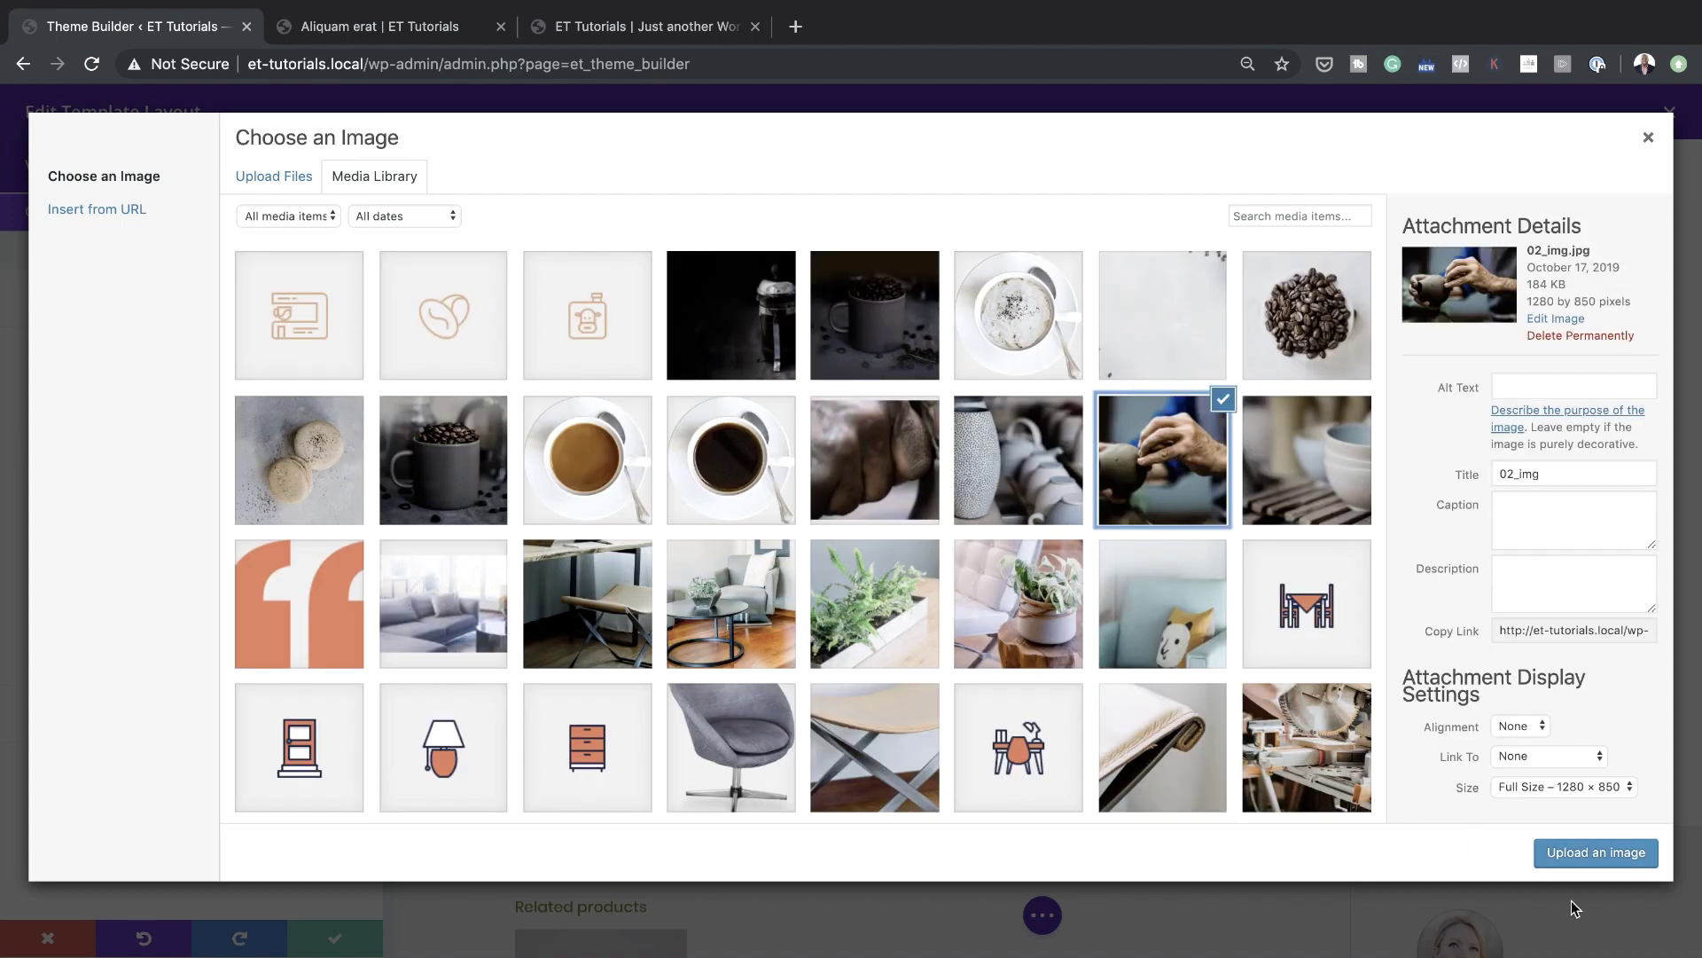
click(1587, 852)
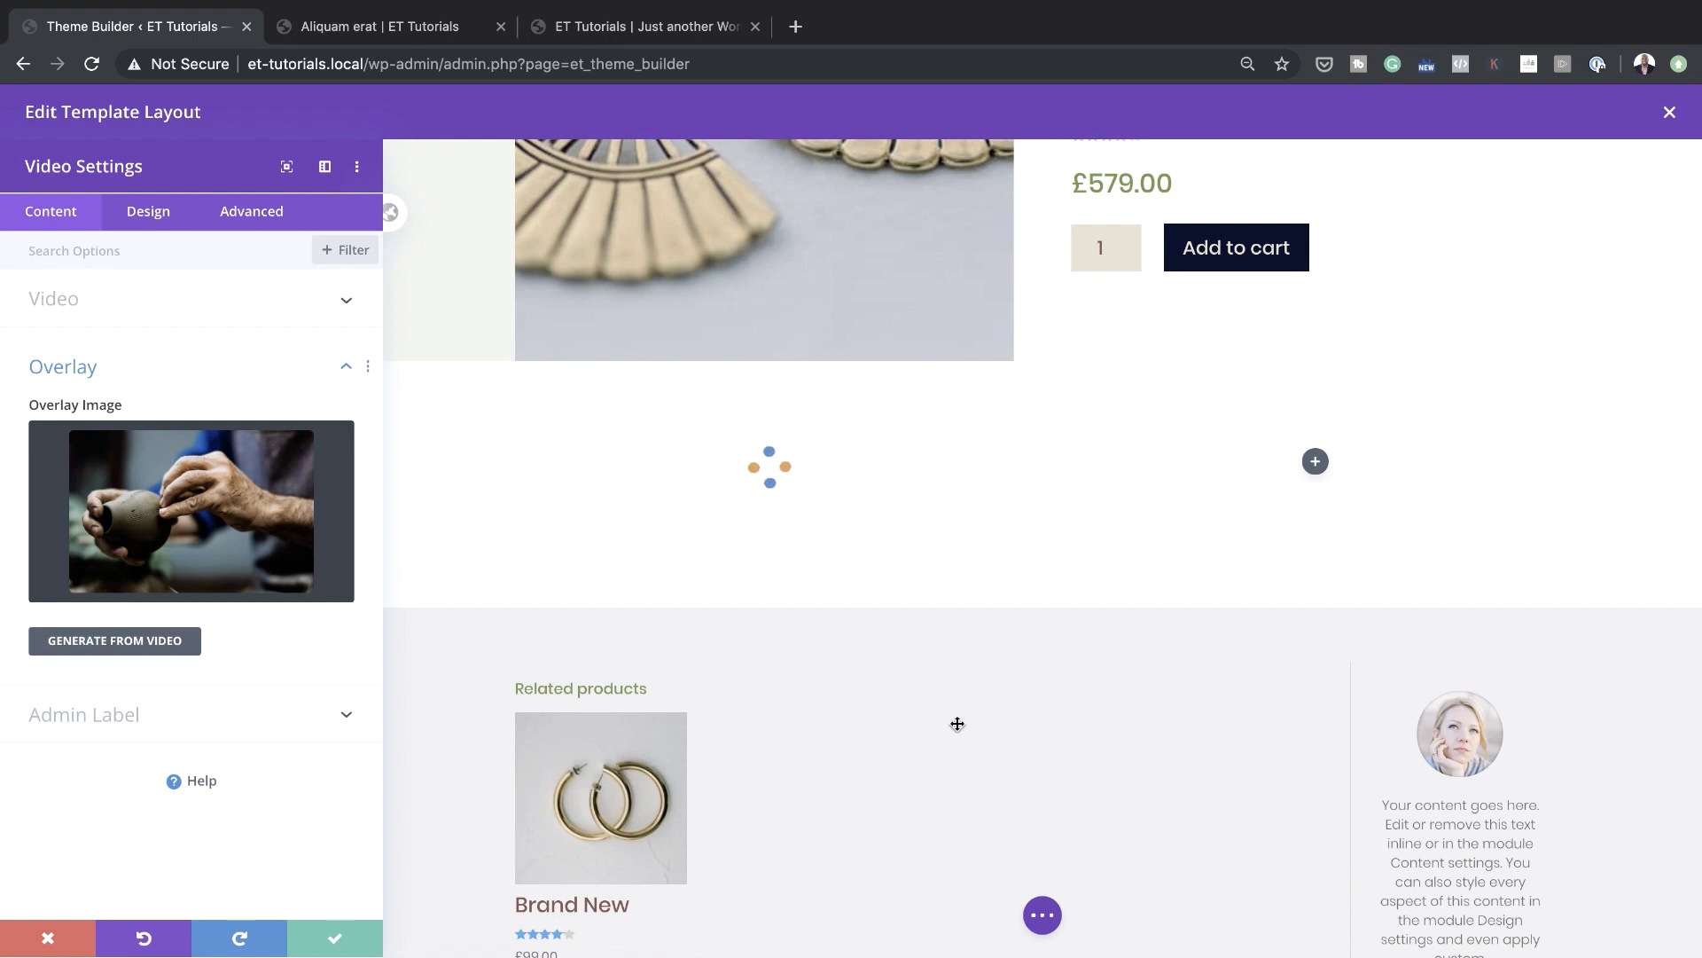
click(334, 942)
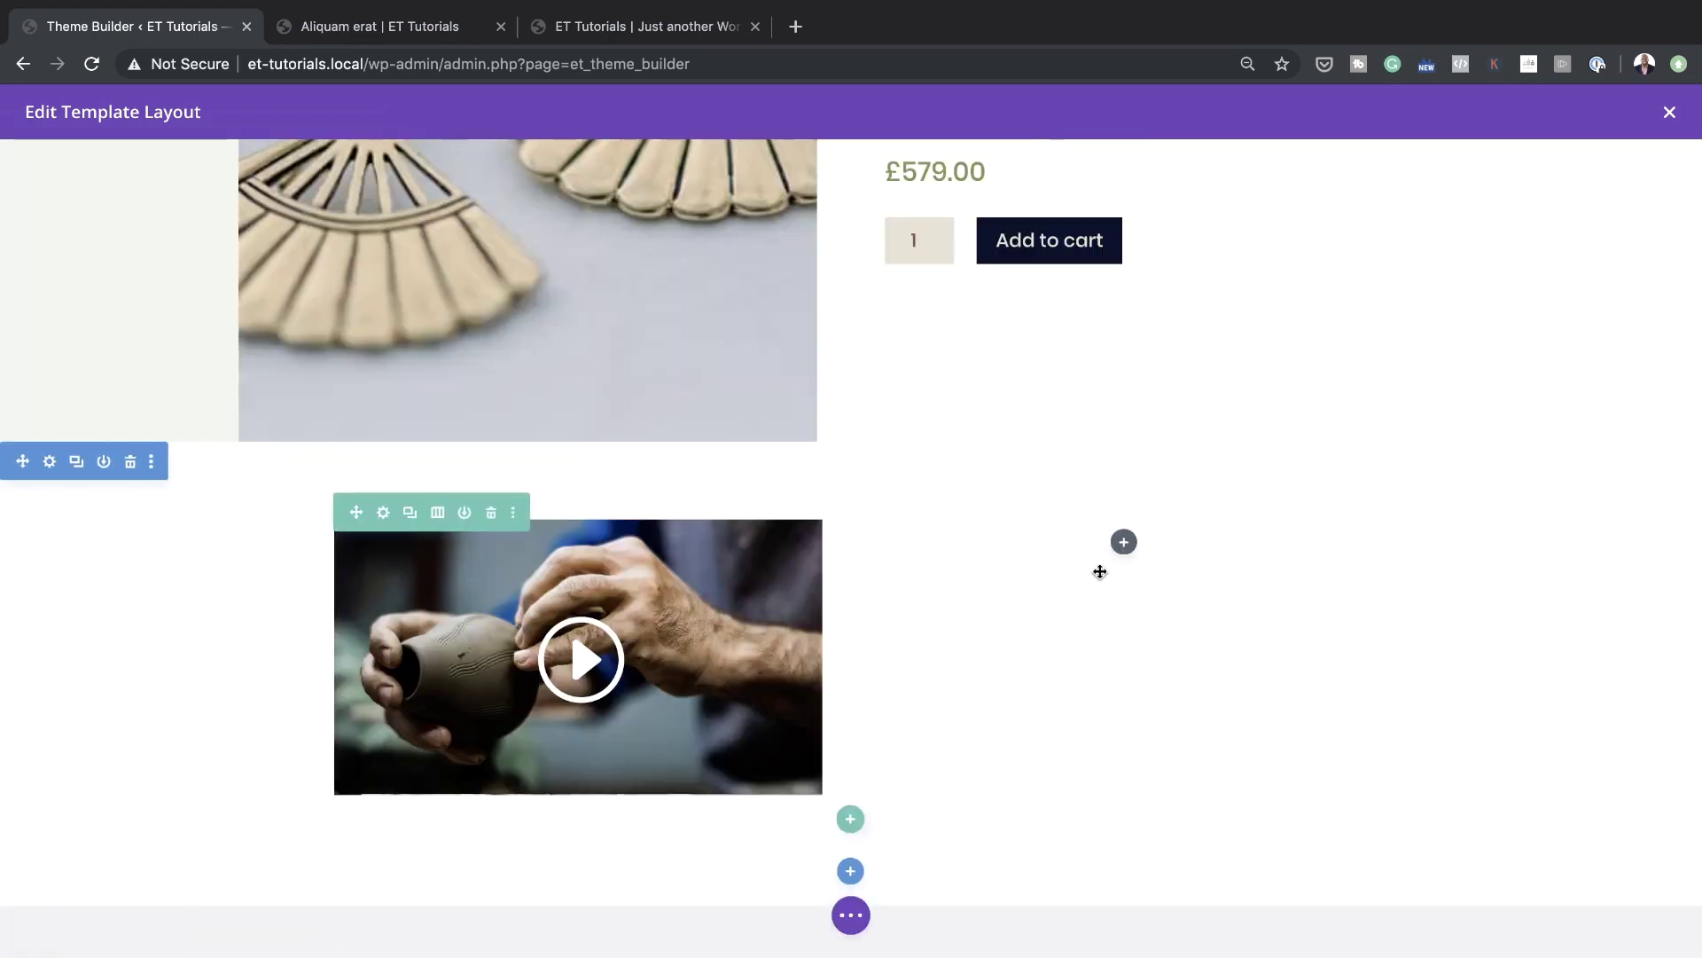
Add a Call To Action module to the empty second column and title it "Black Friday"
click(1123, 543)
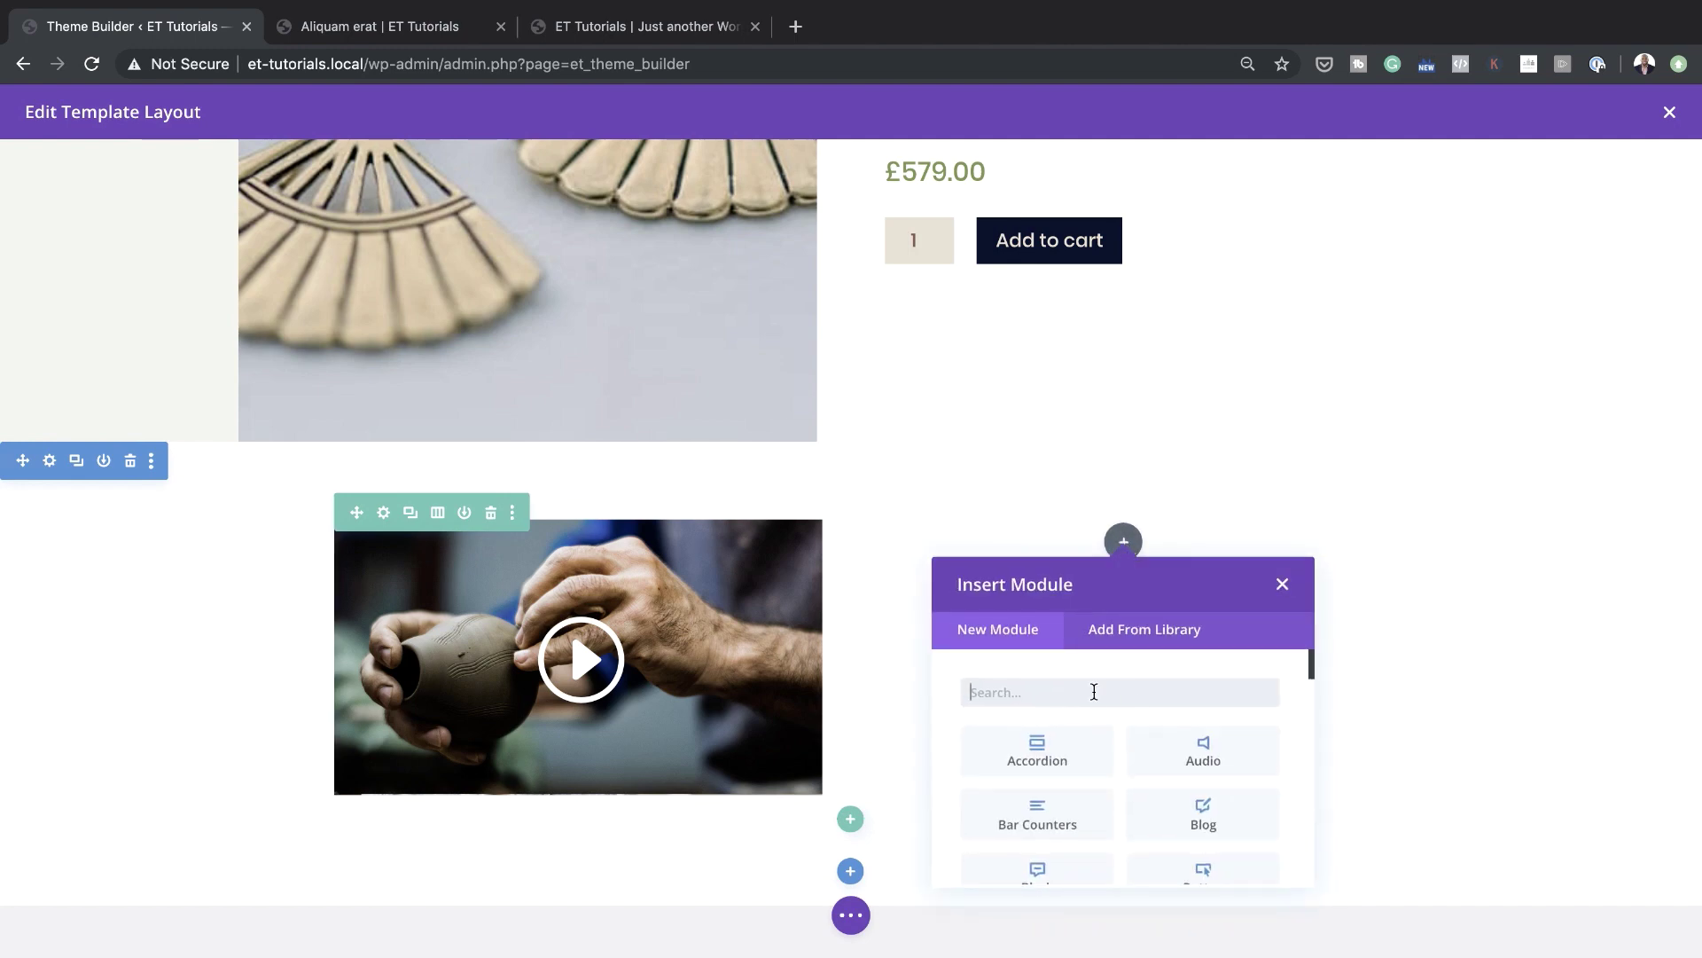
text(call)
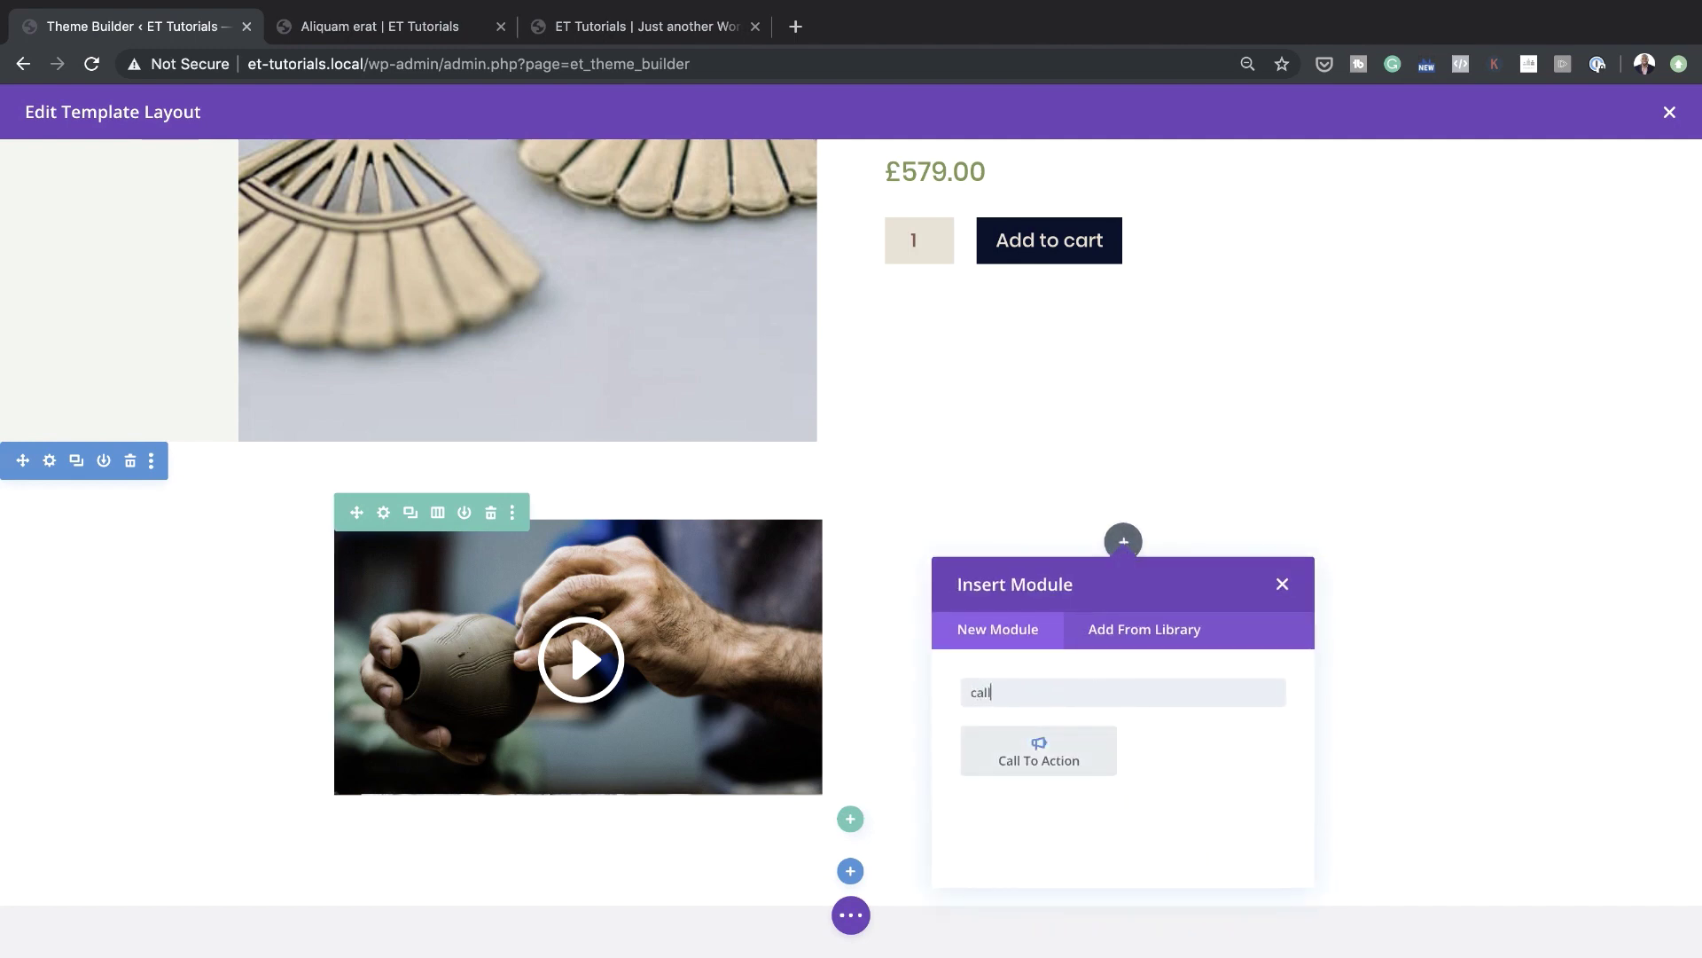
click(1037, 751)
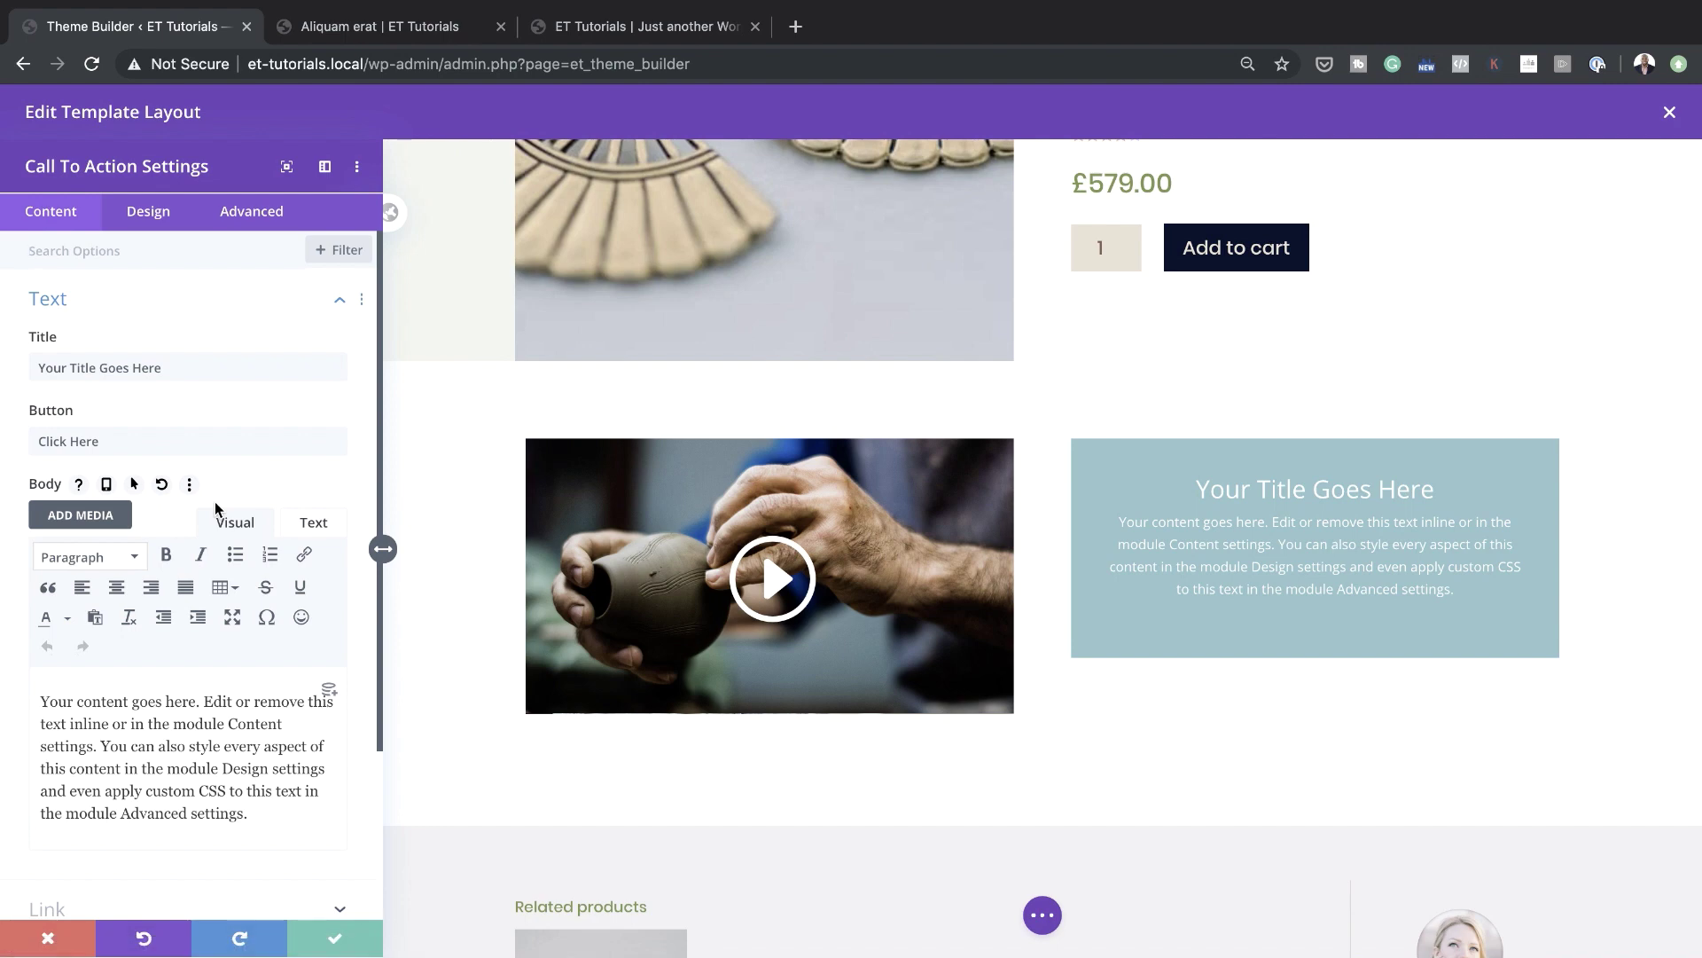
triple_click(184, 370)
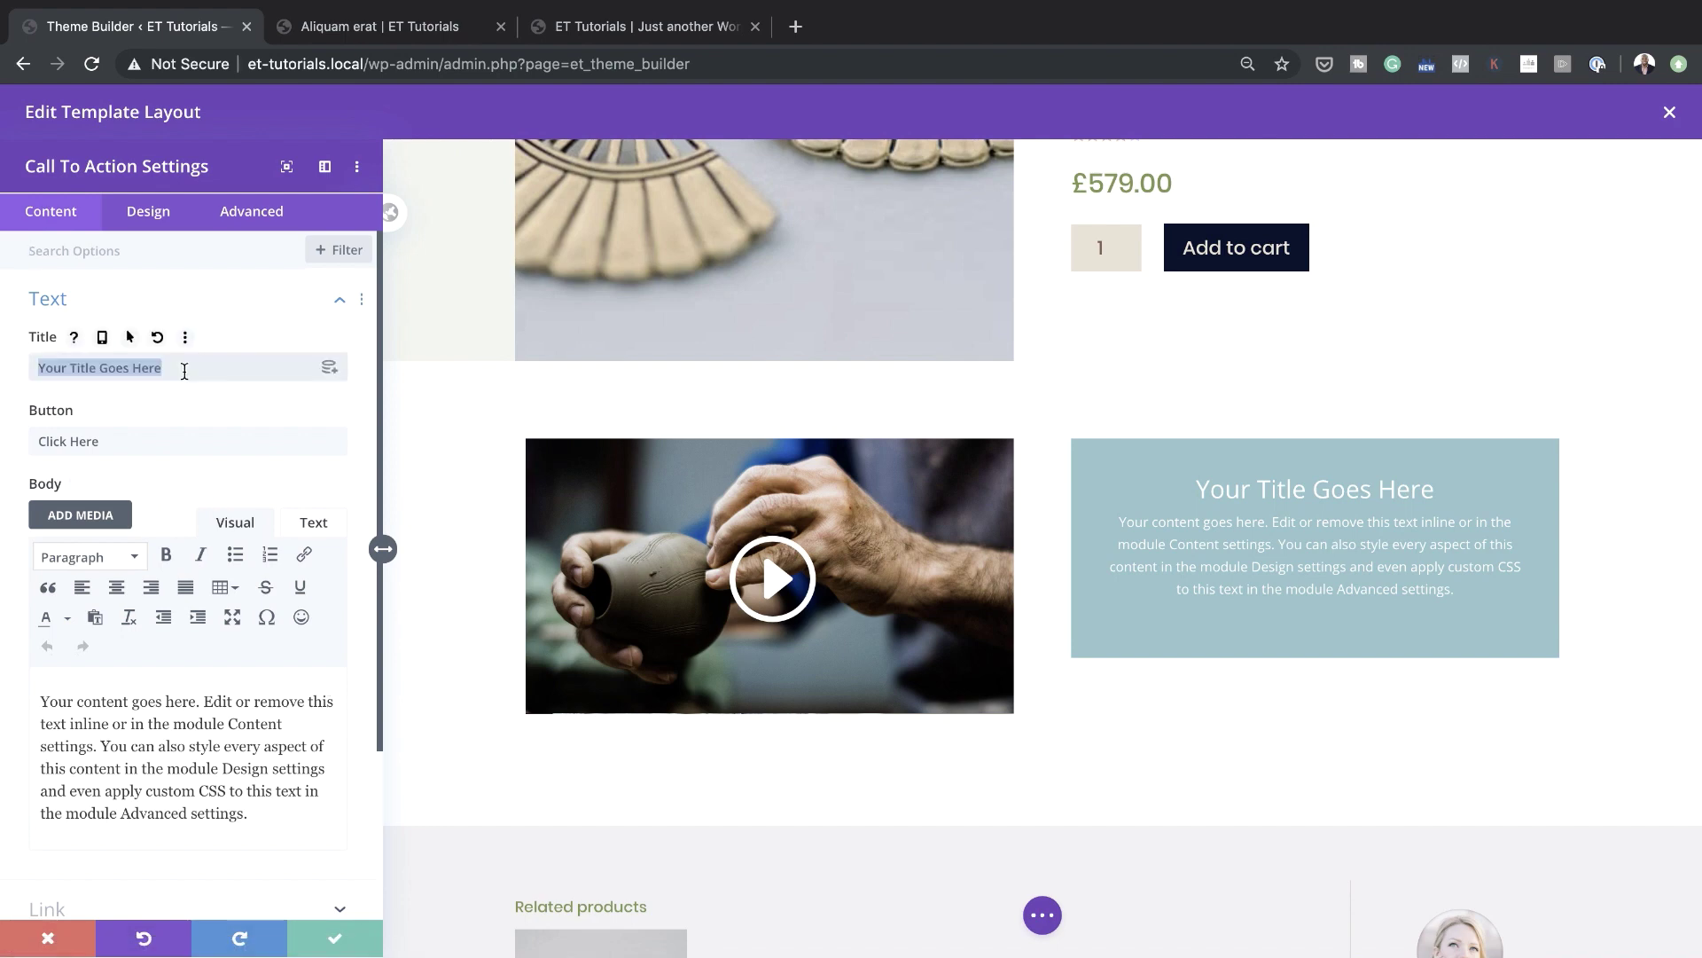
text(Black Friday)
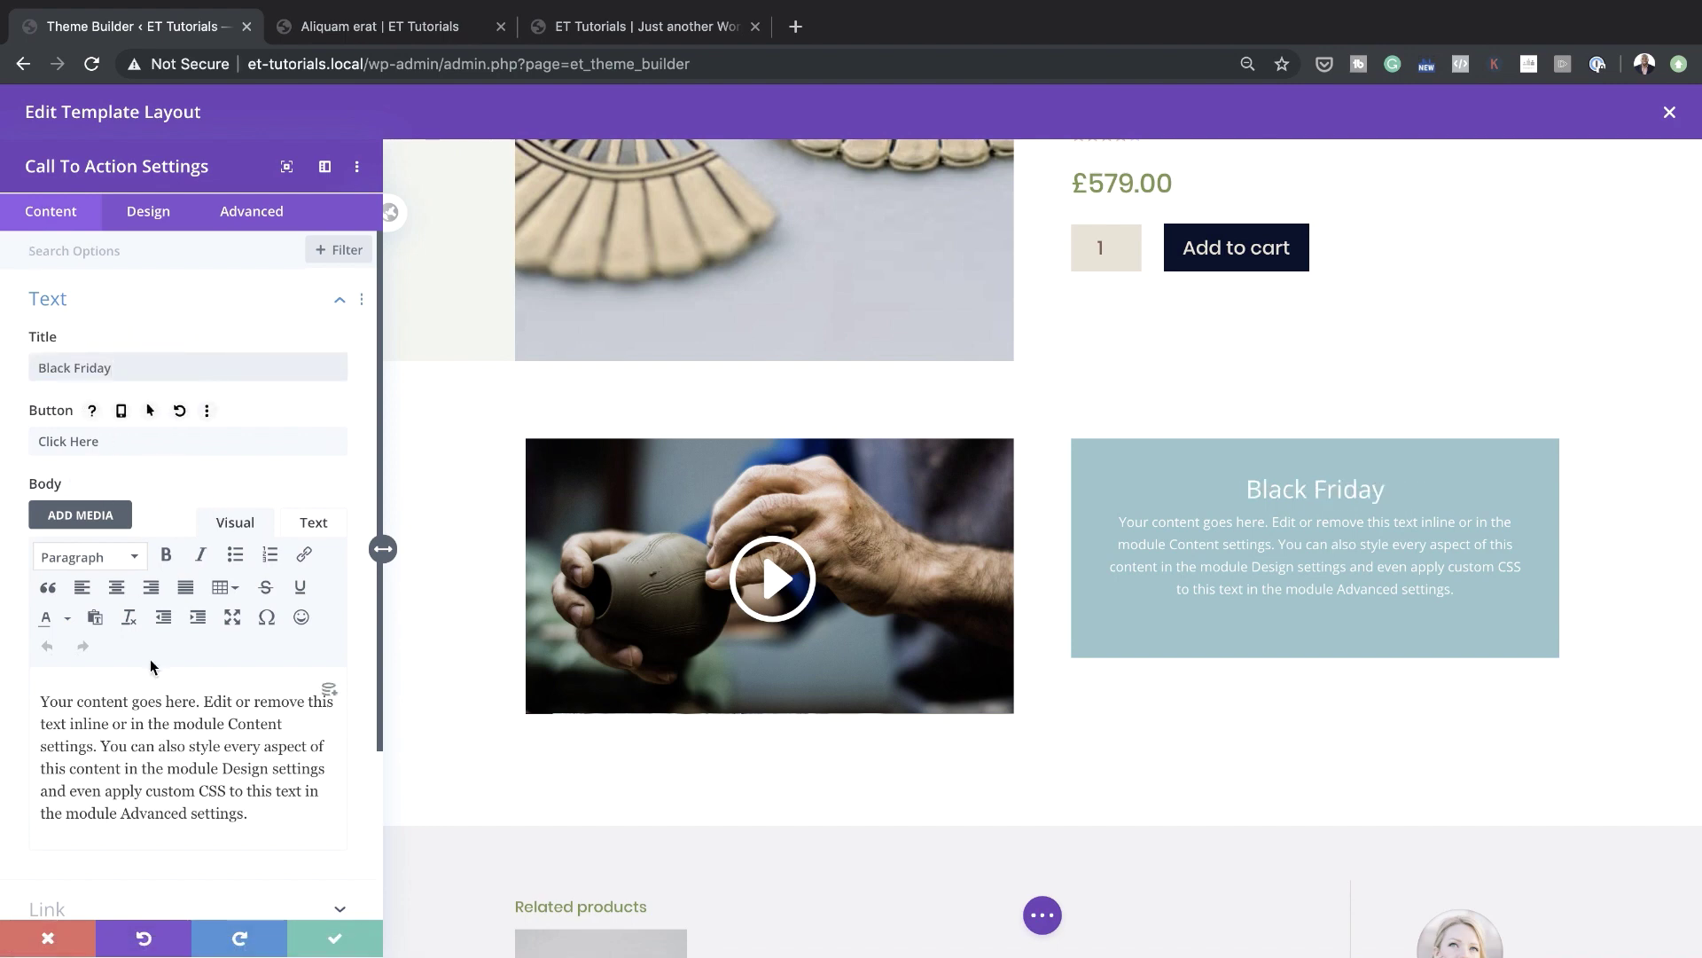
Shorten the Call To Action body text to end at "You can also style every." and set the button link URL to "#"
scroll(234, 656, down, 3)
drag(262, 619, 308, 692)
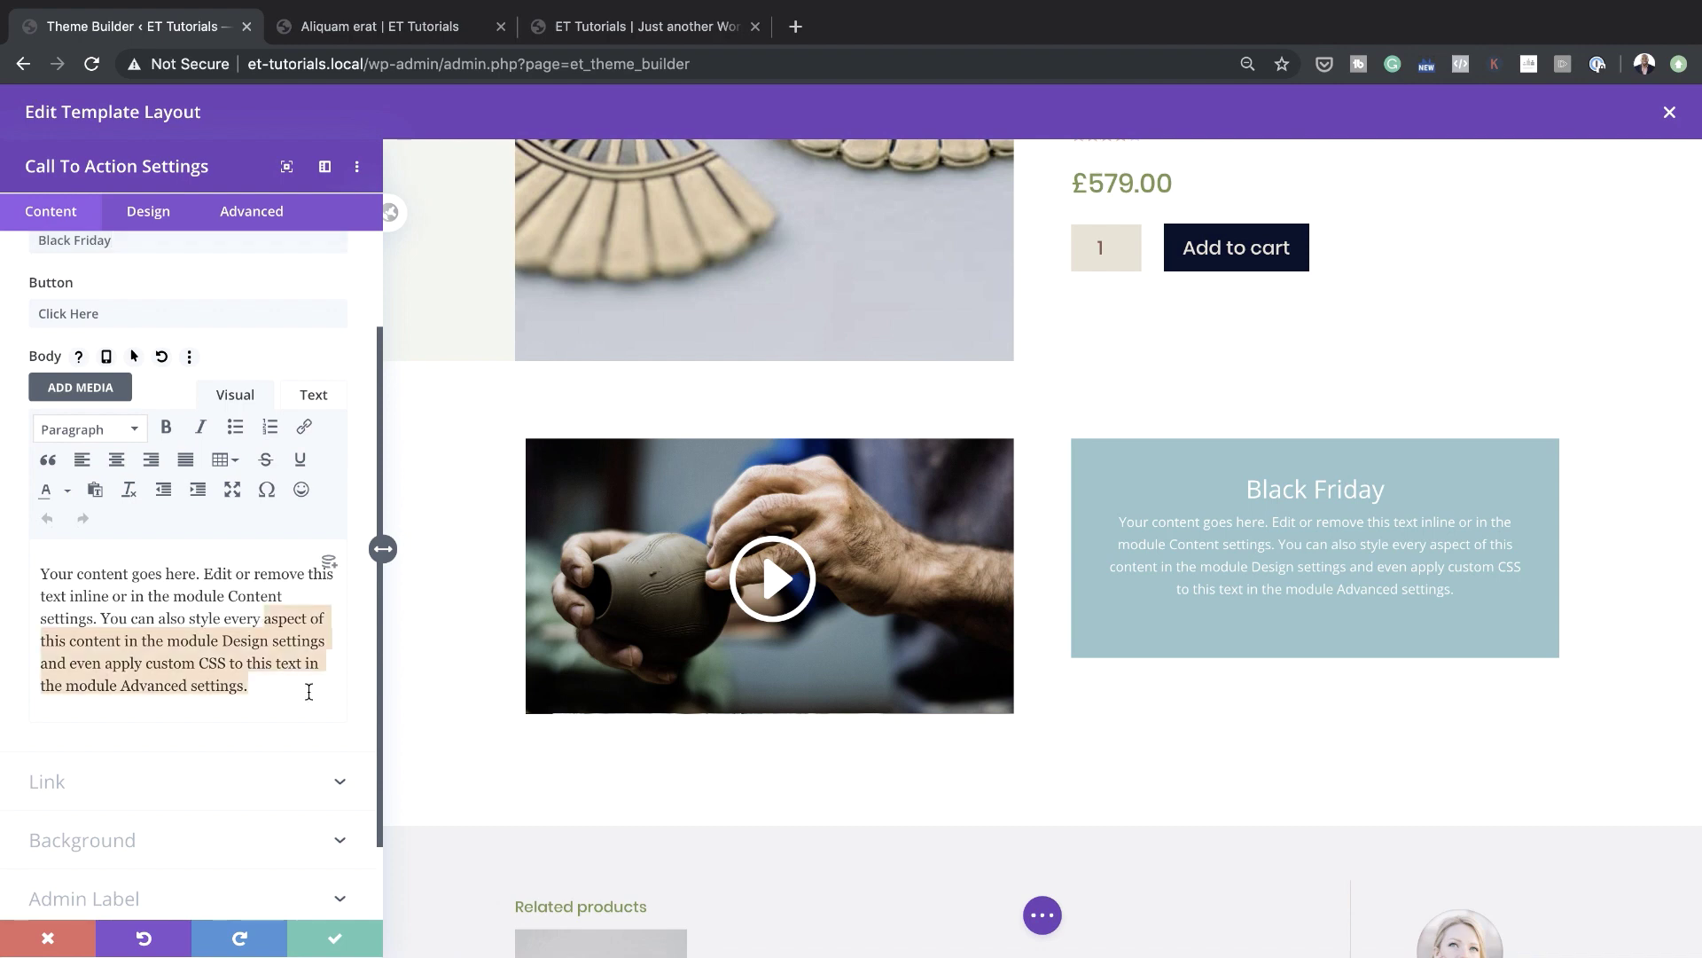
key(BackSpace)
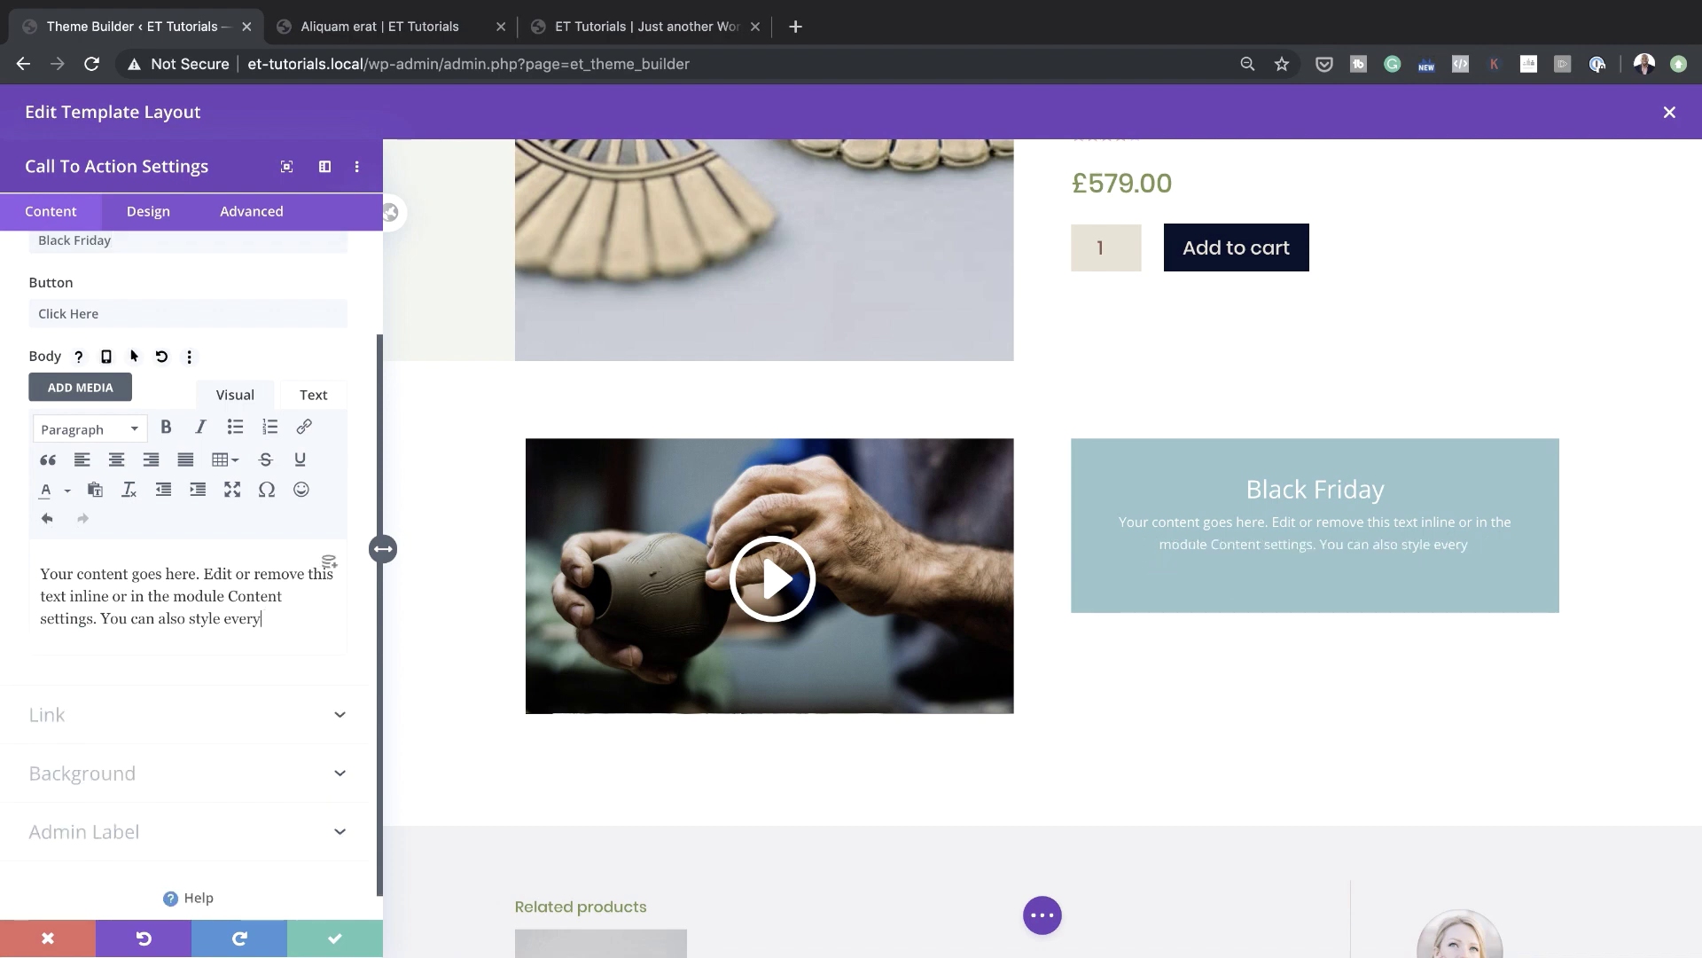
click(176, 724)
click(94, 433)
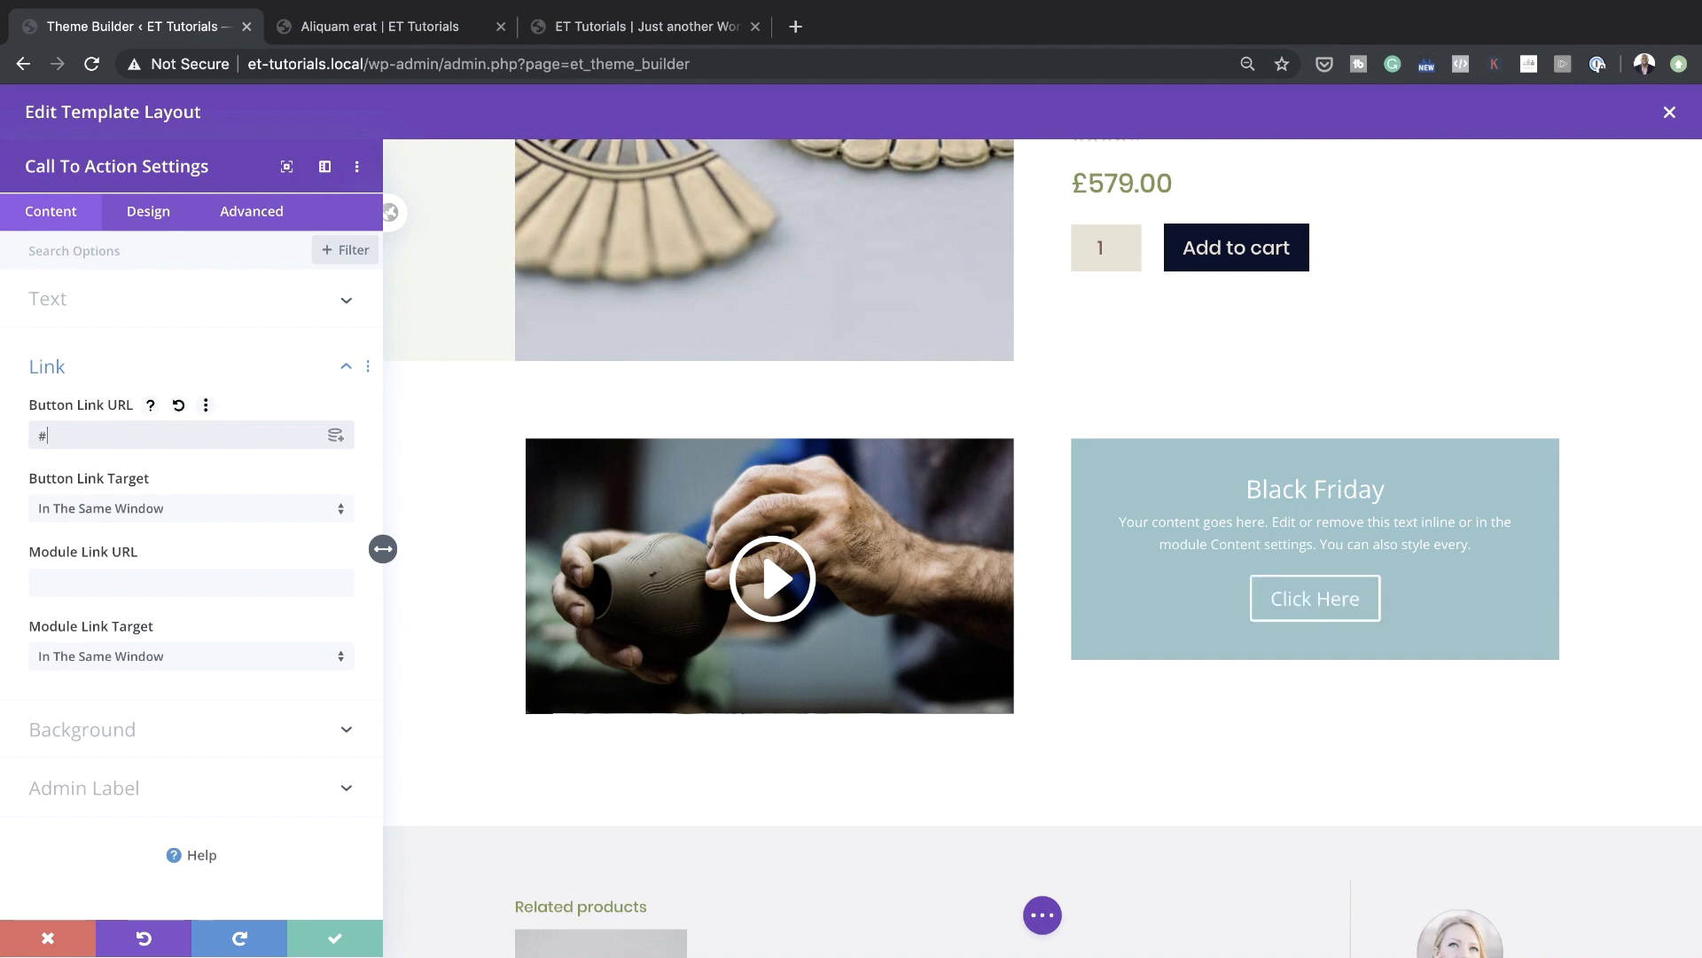
Turn off the Call To Action module's background colour and save the module
click(181, 738)
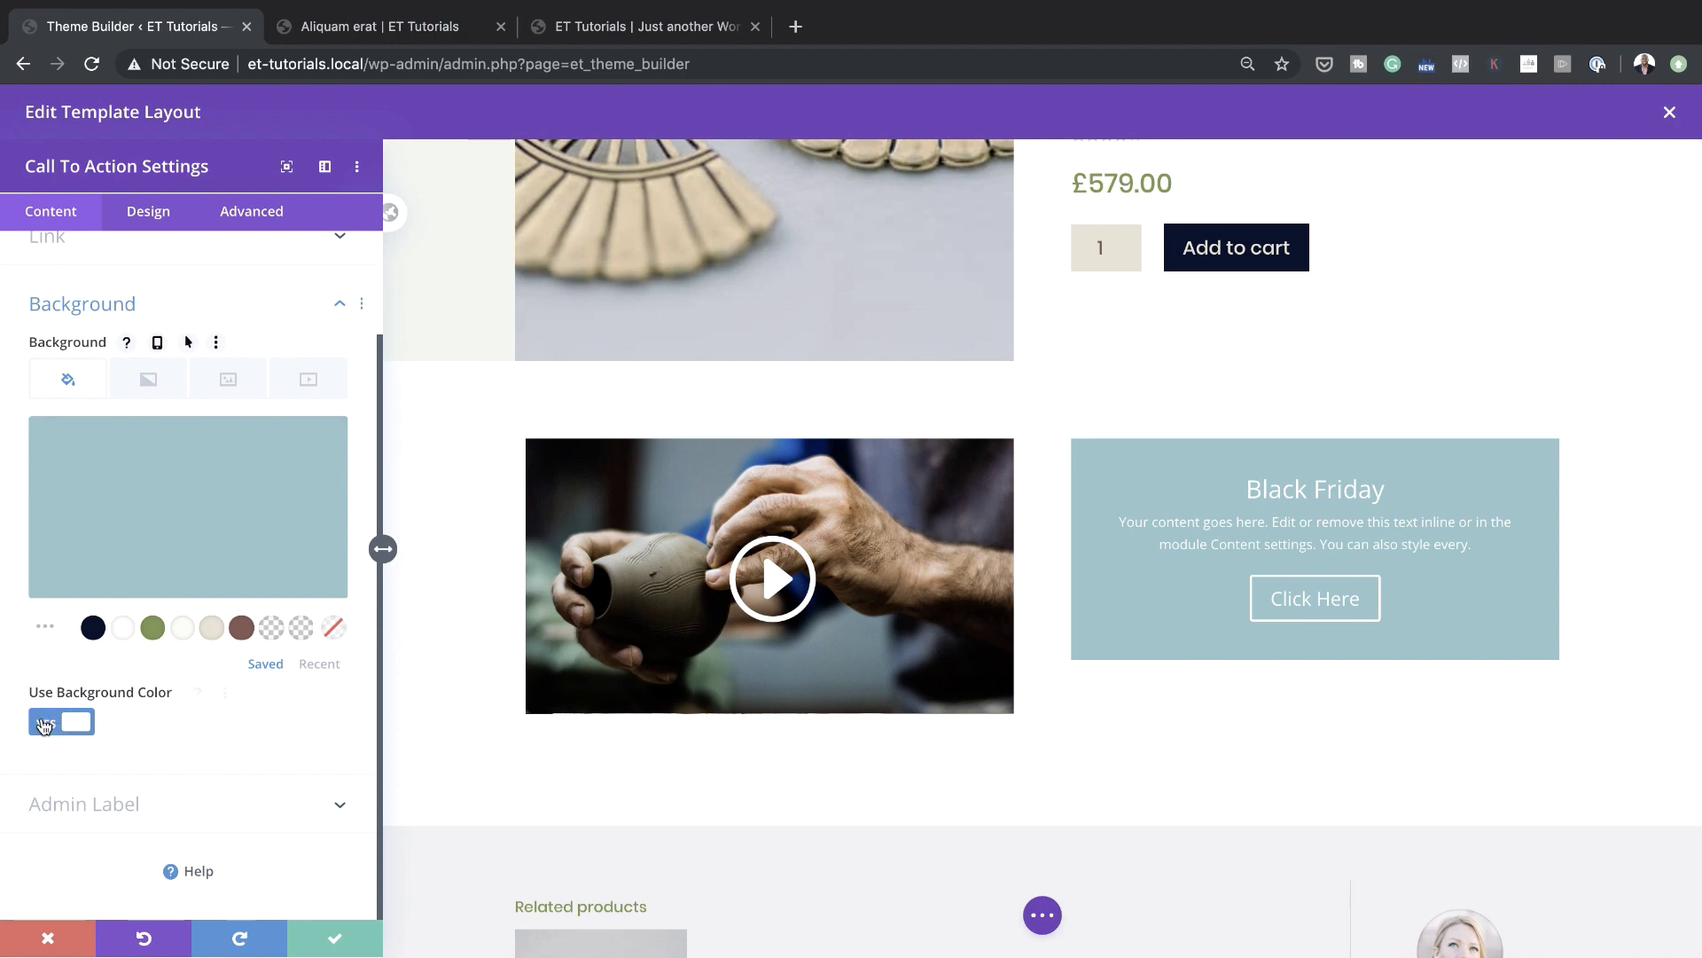
click(42, 722)
click(336, 938)
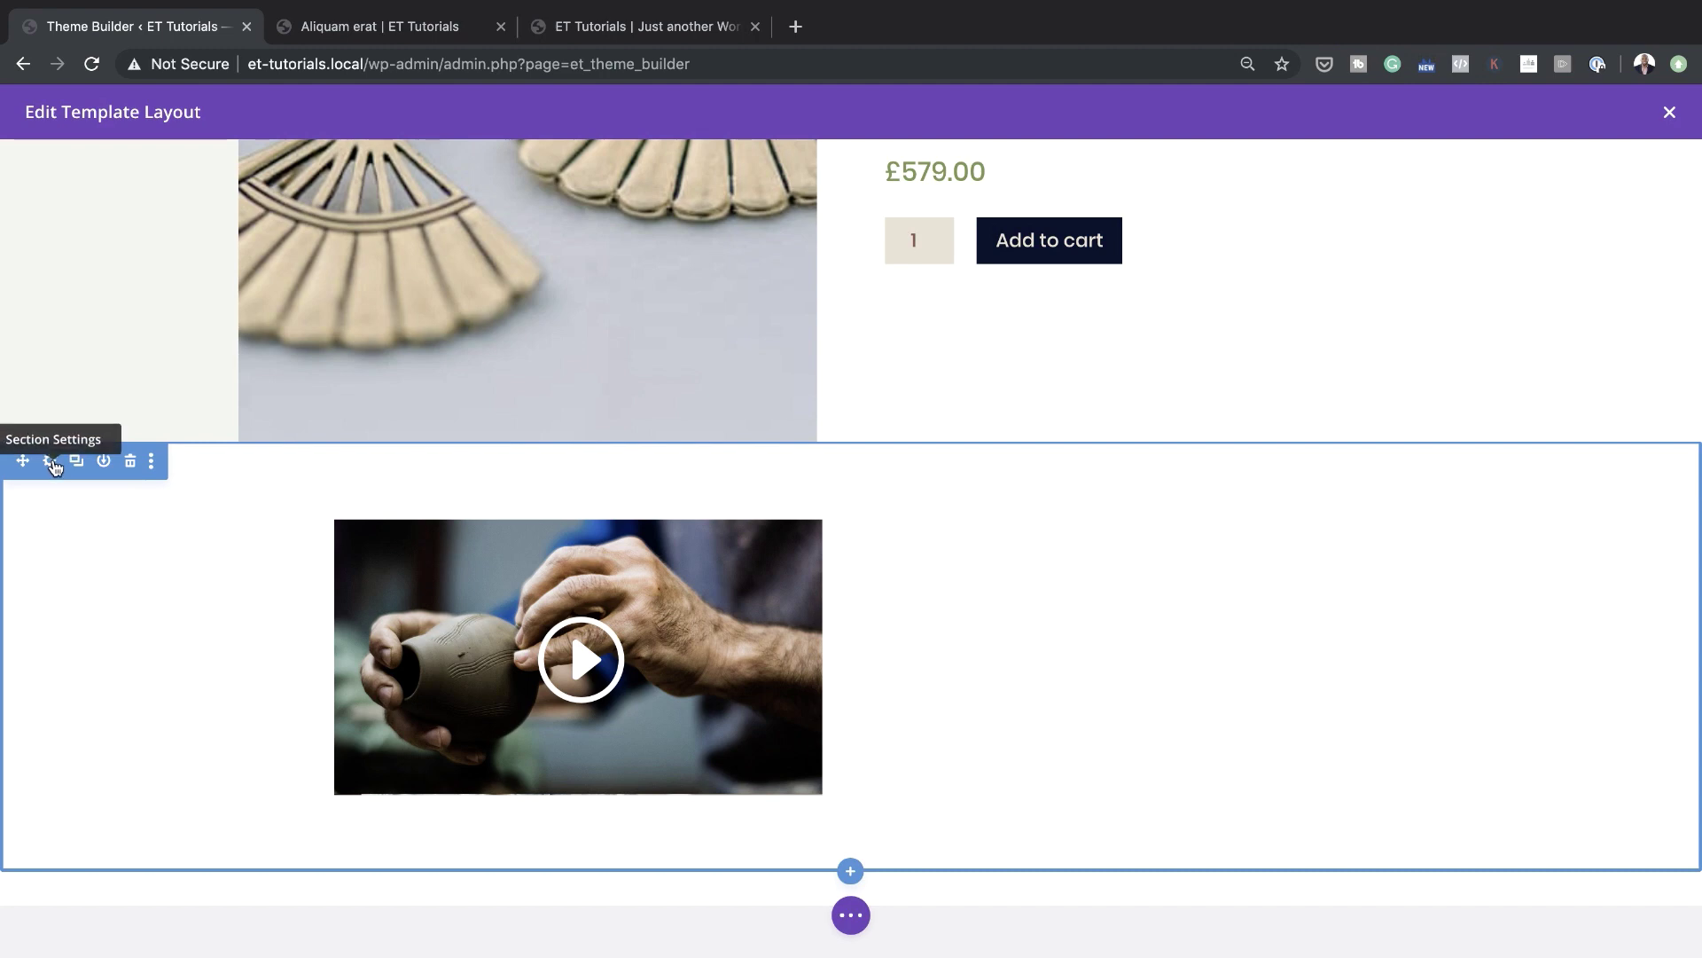
Set the background colour of the section holding the video and call to action to black and save the section
click(53, 468)
click(103, 353)
click(94, 626)
drag(94, 625, 4, 674)
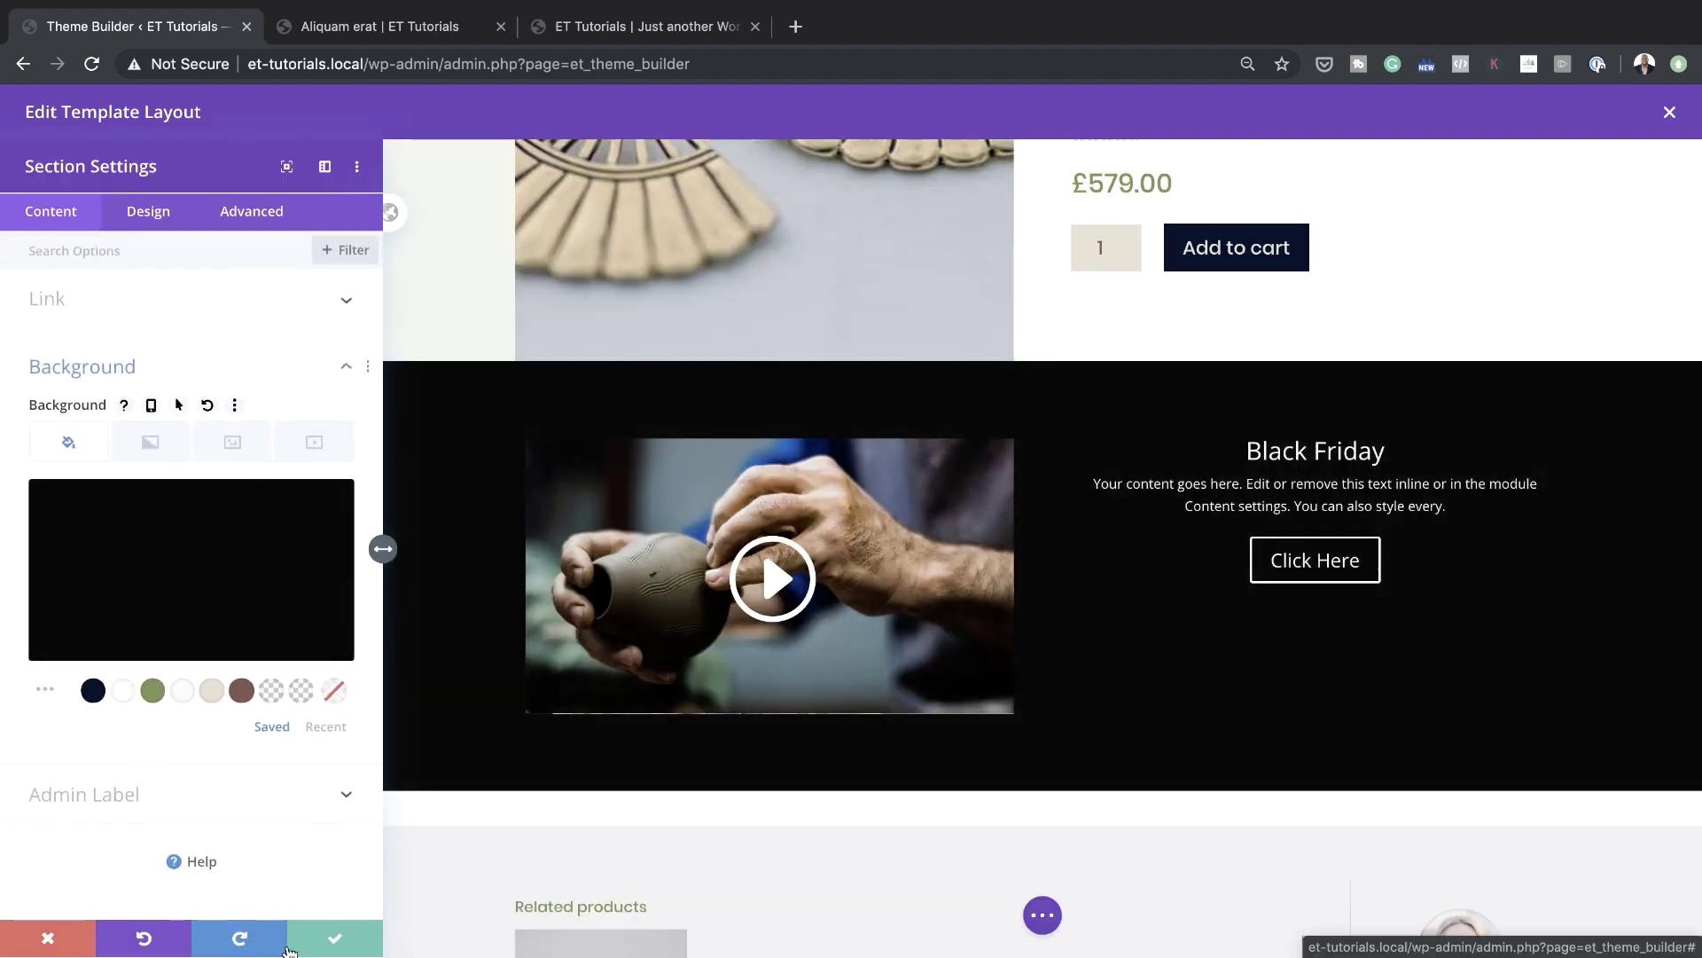
click(335, 938)
Give the black video and call-to-action section a top margin of 37px and save the section settings
scroll(423, 433, up, 3)
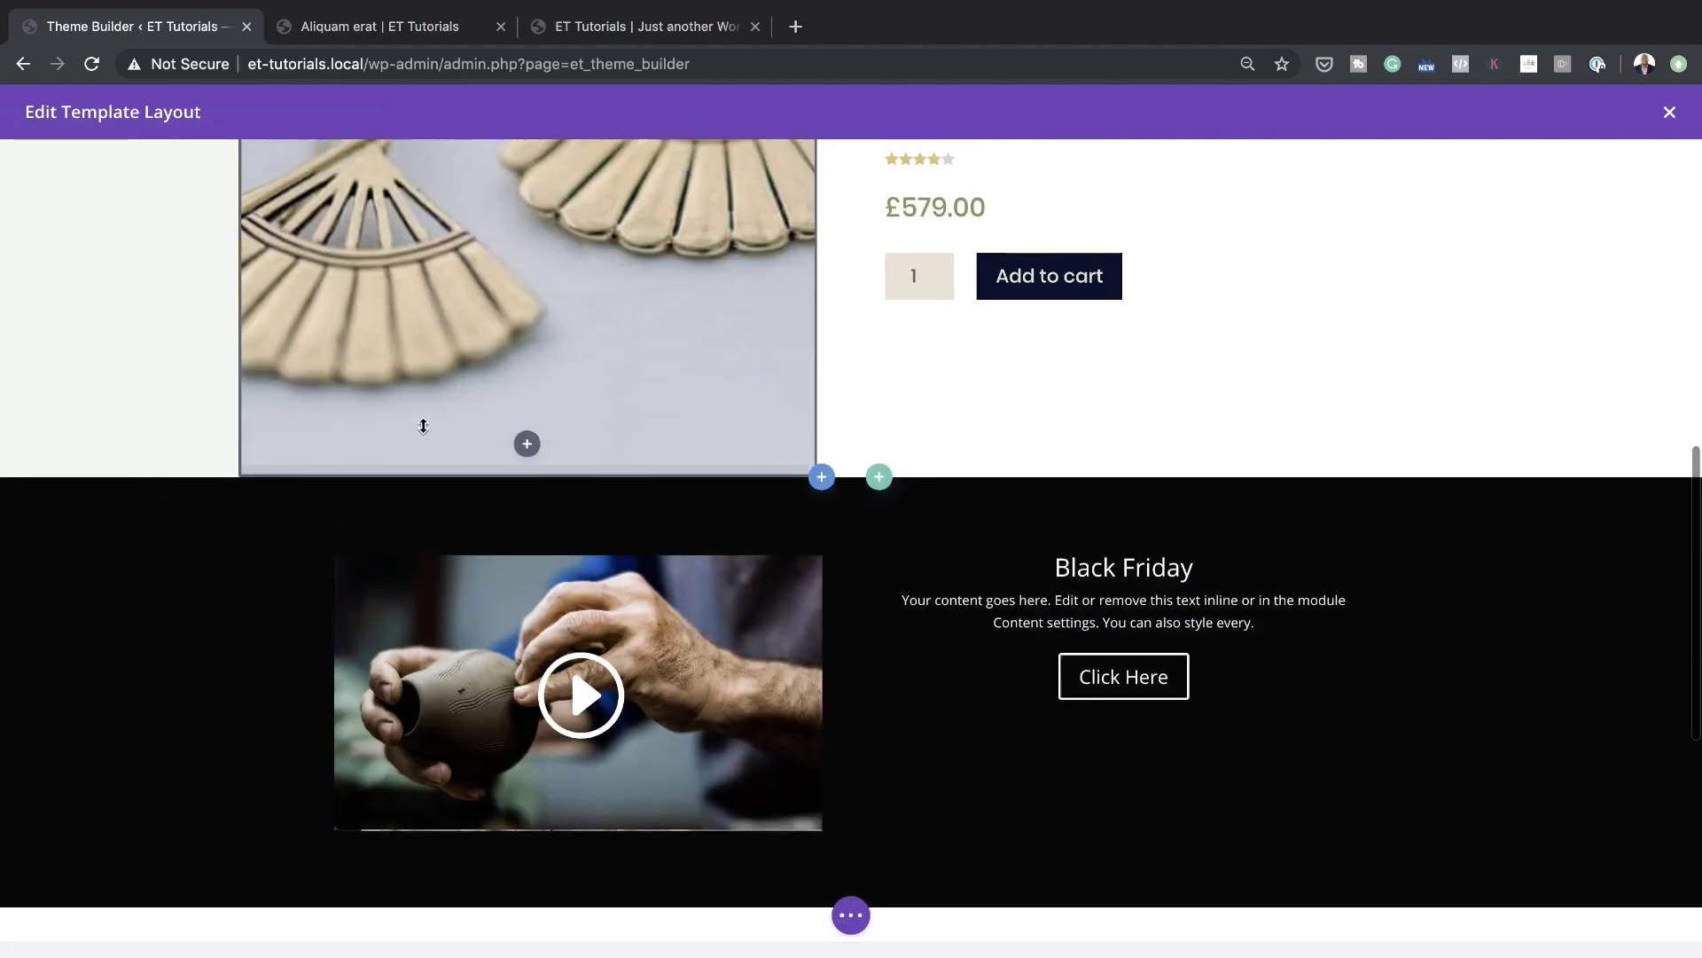
scroll(434, 434, down, 7)
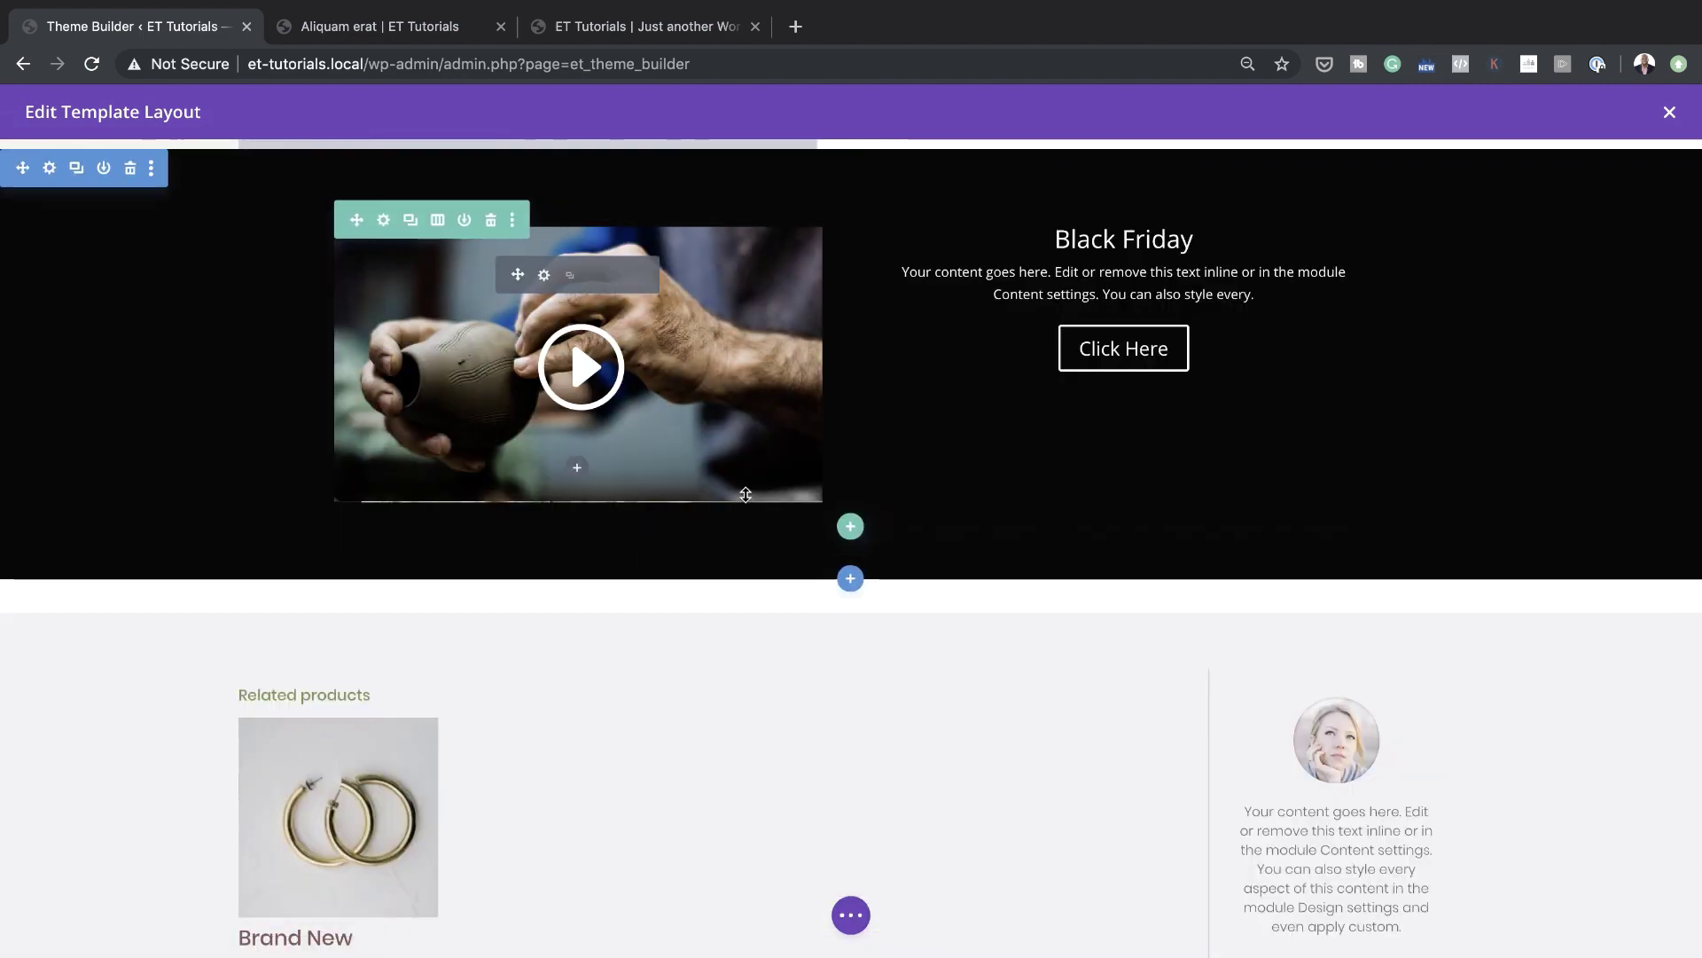
scroll(847, 443, up, 2)
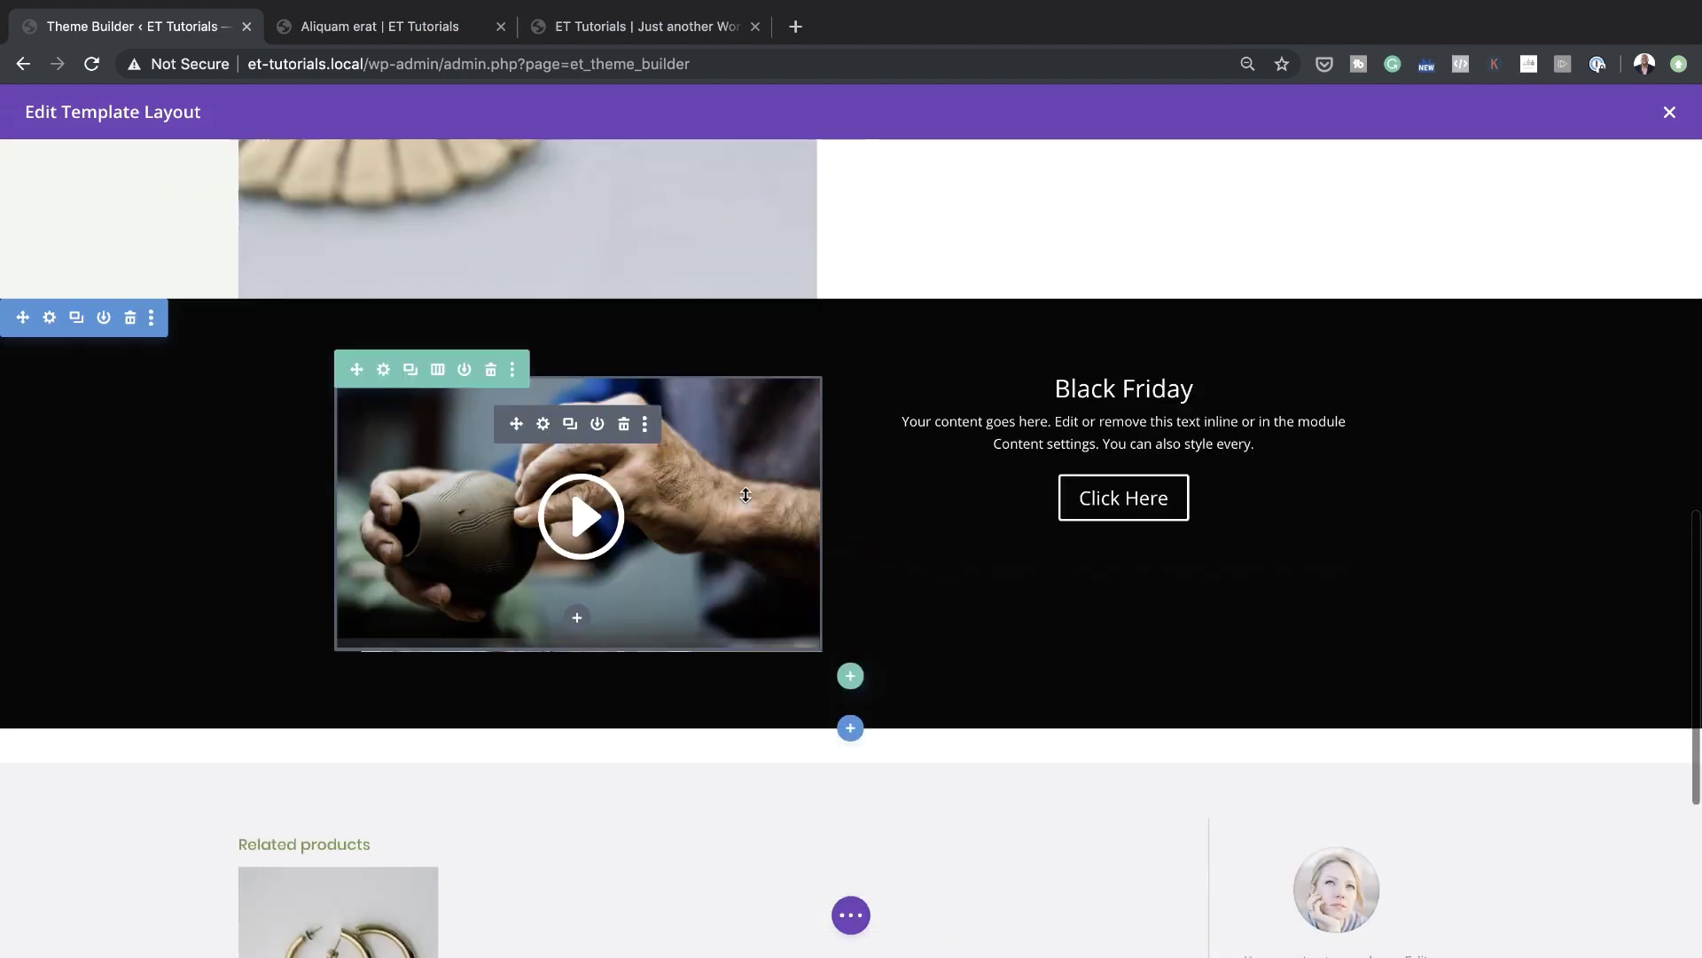
click(50, 323)
click(148, 211)
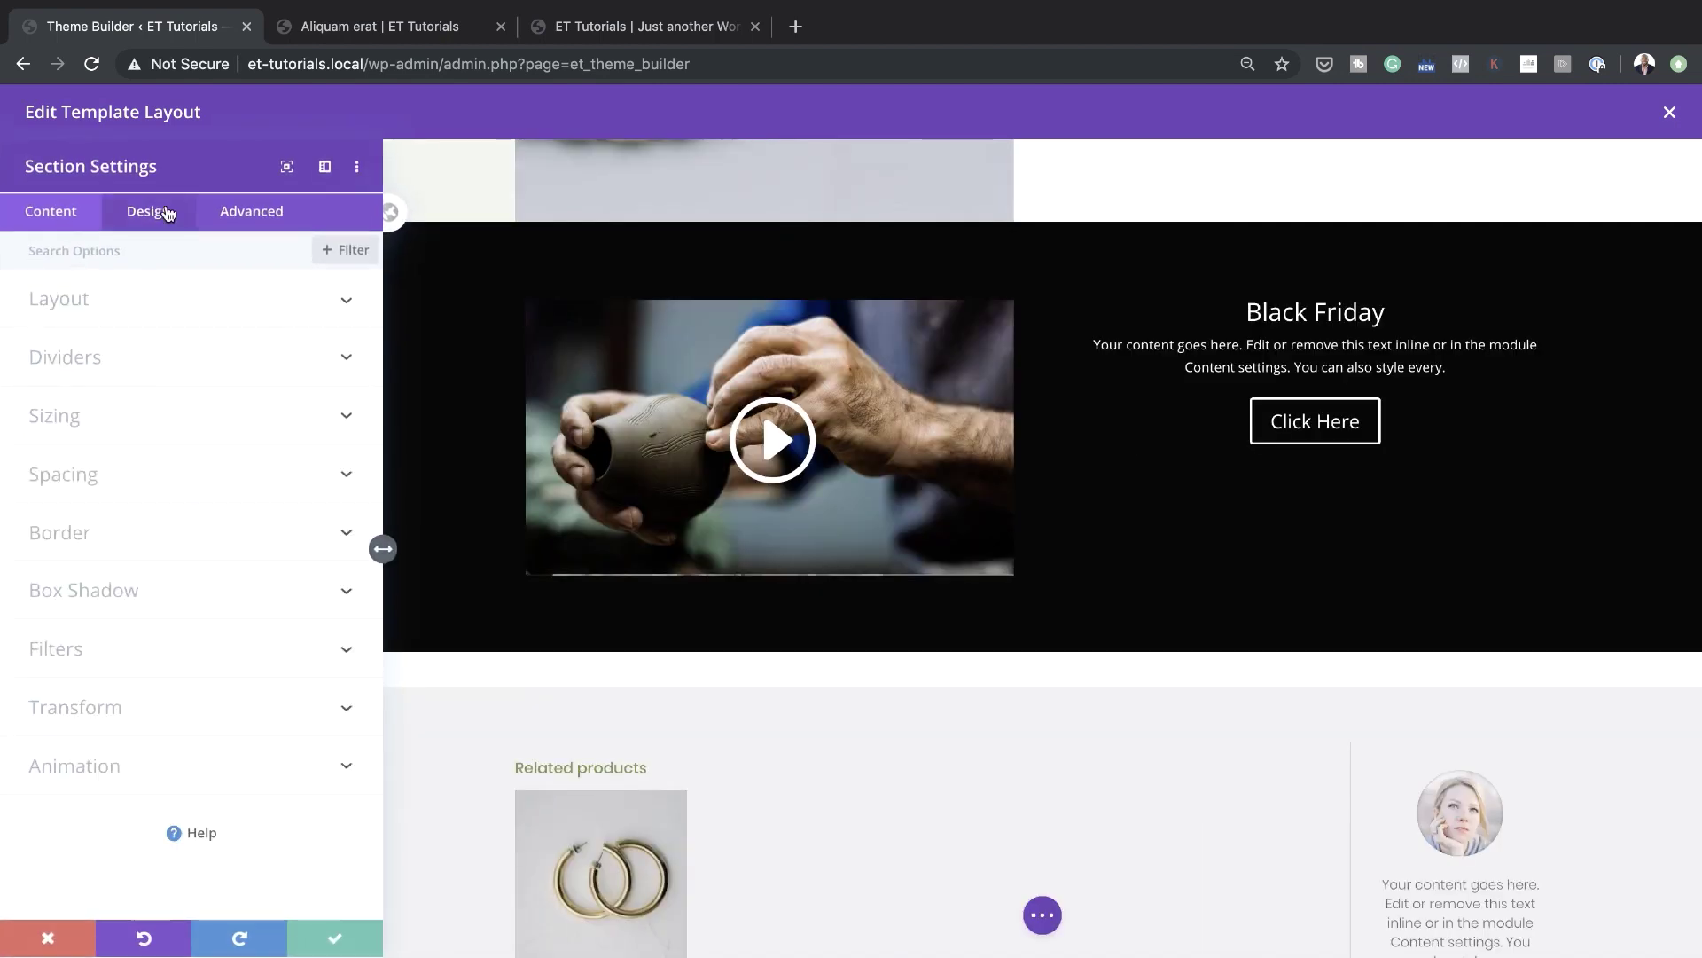
click(86, 450)
drag(55, 411, 96, 419)
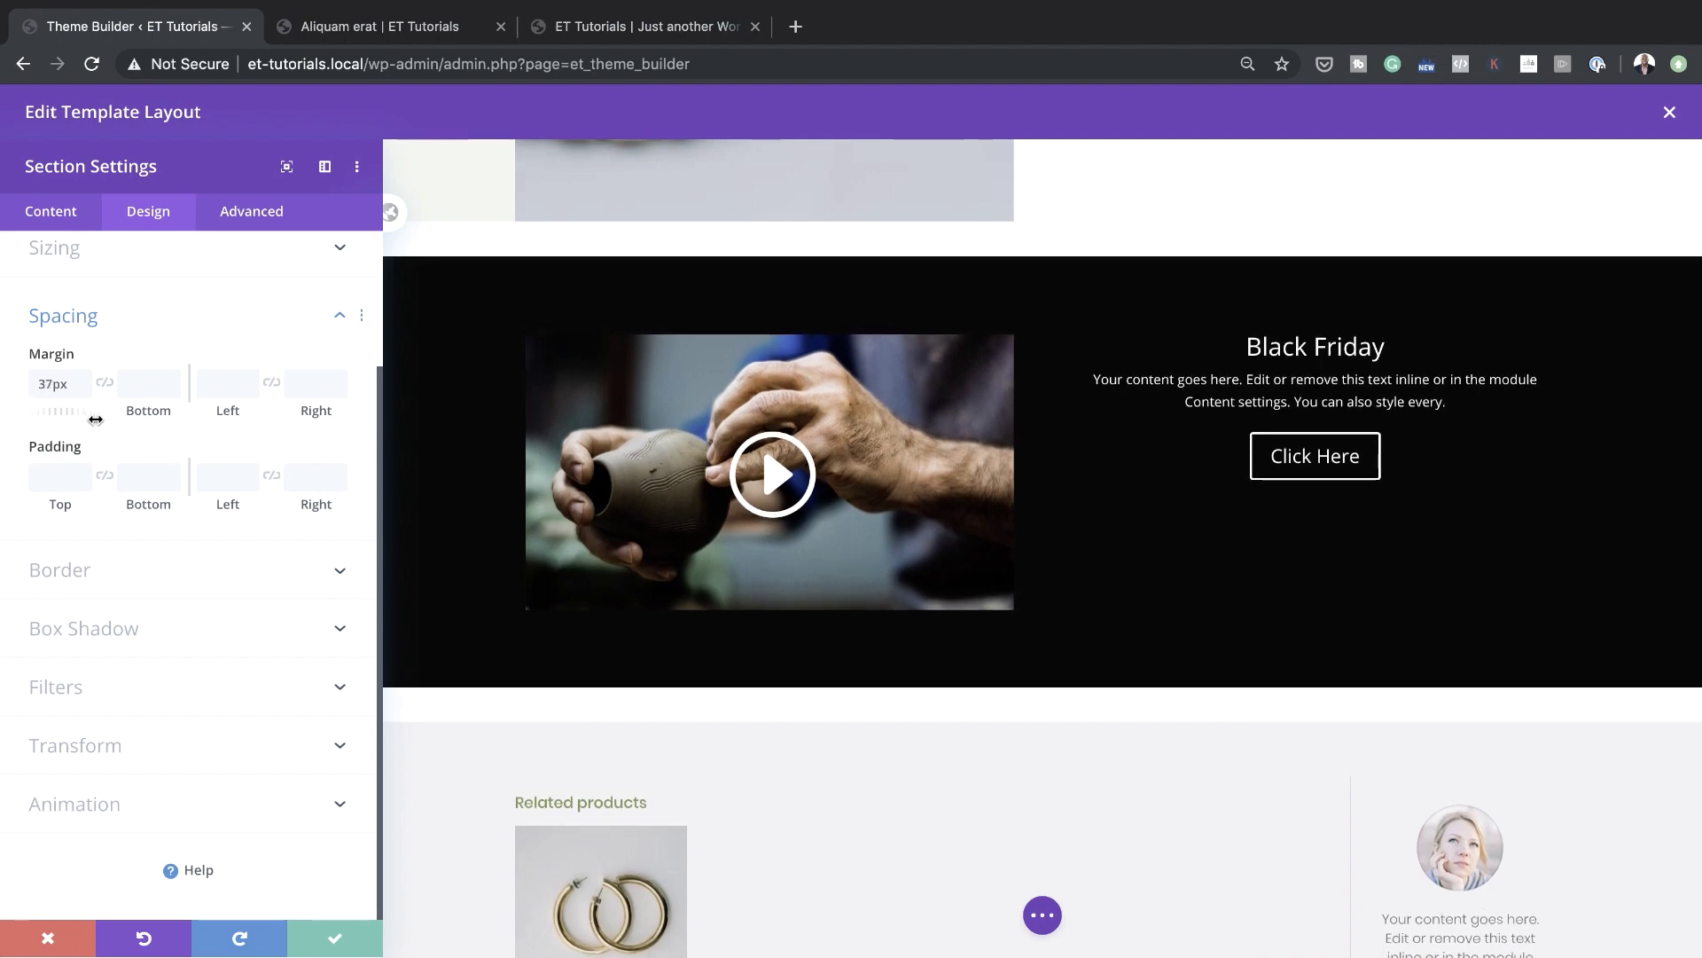
click(334, 939)
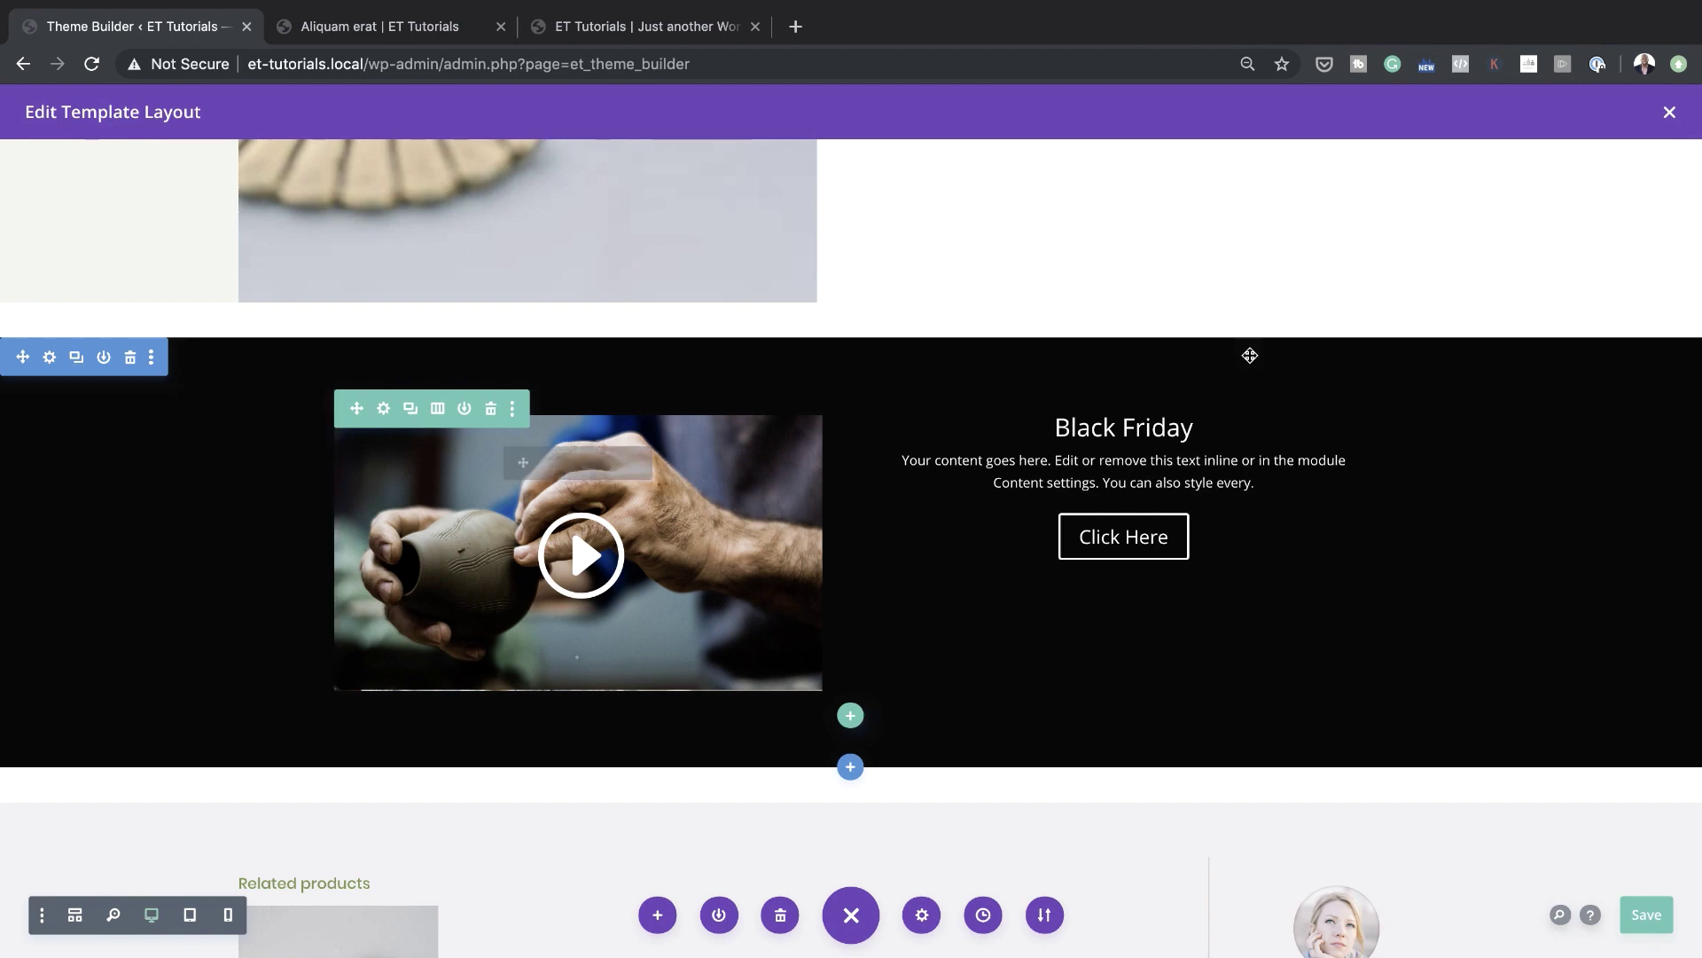
Save the product body layout, close the layout editor and save the Theme Builder changes
click(1654, 923)
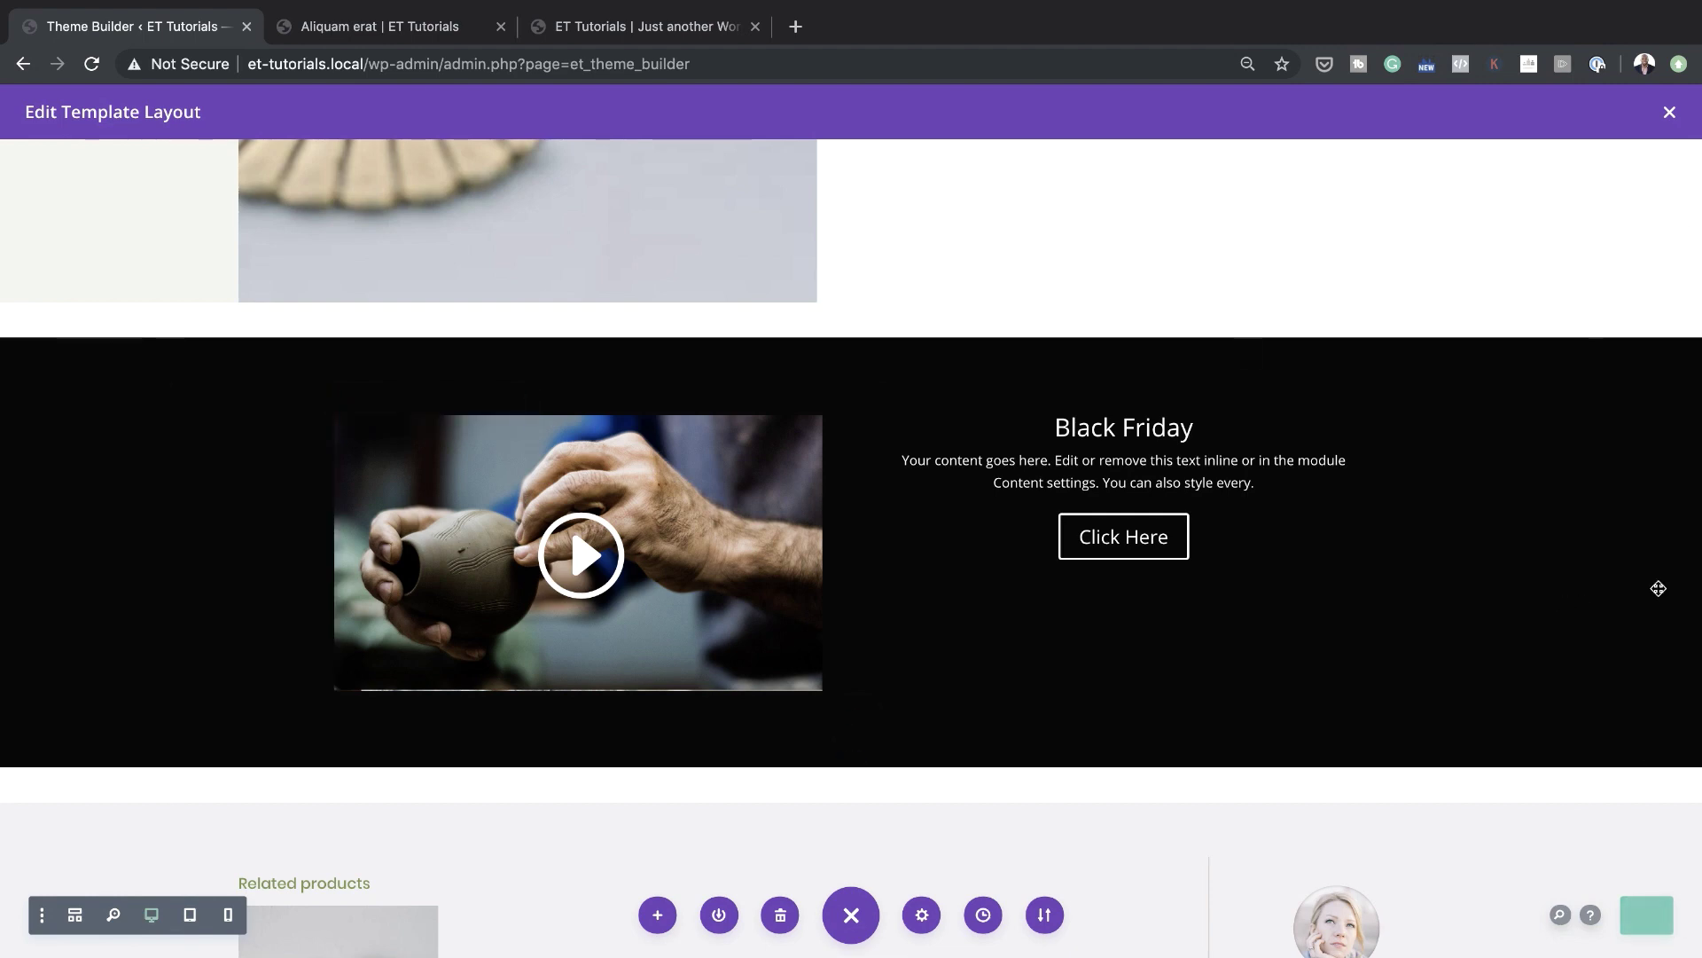
click(1669, 111)
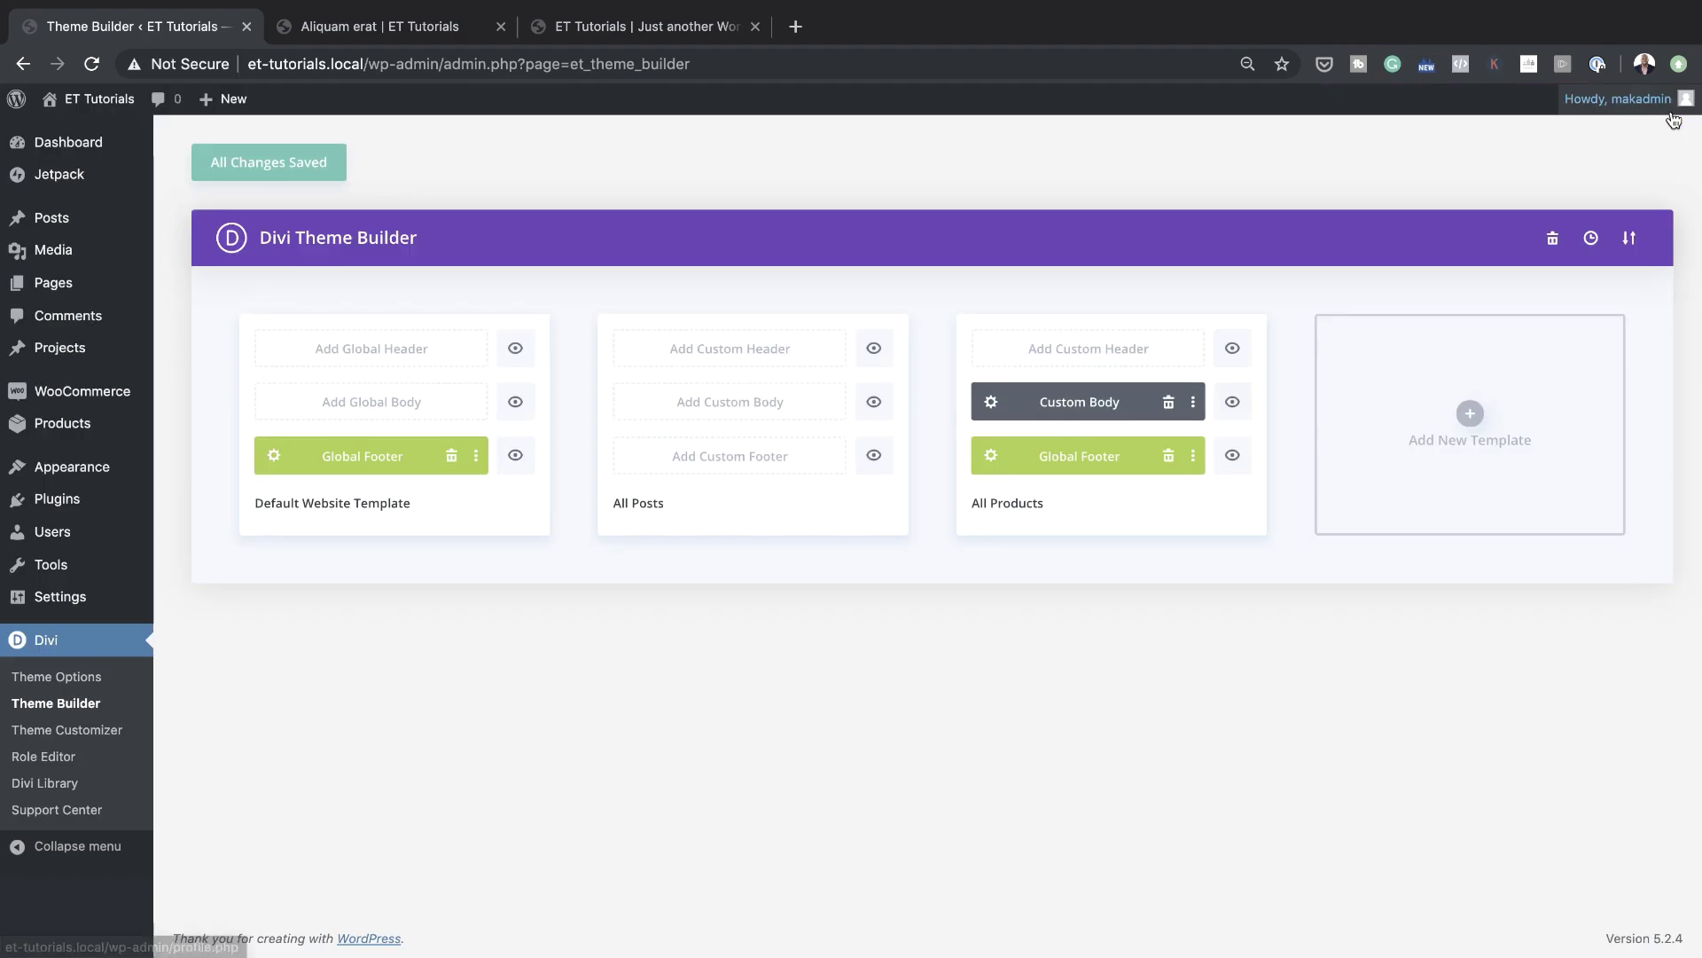
click(247, 168)
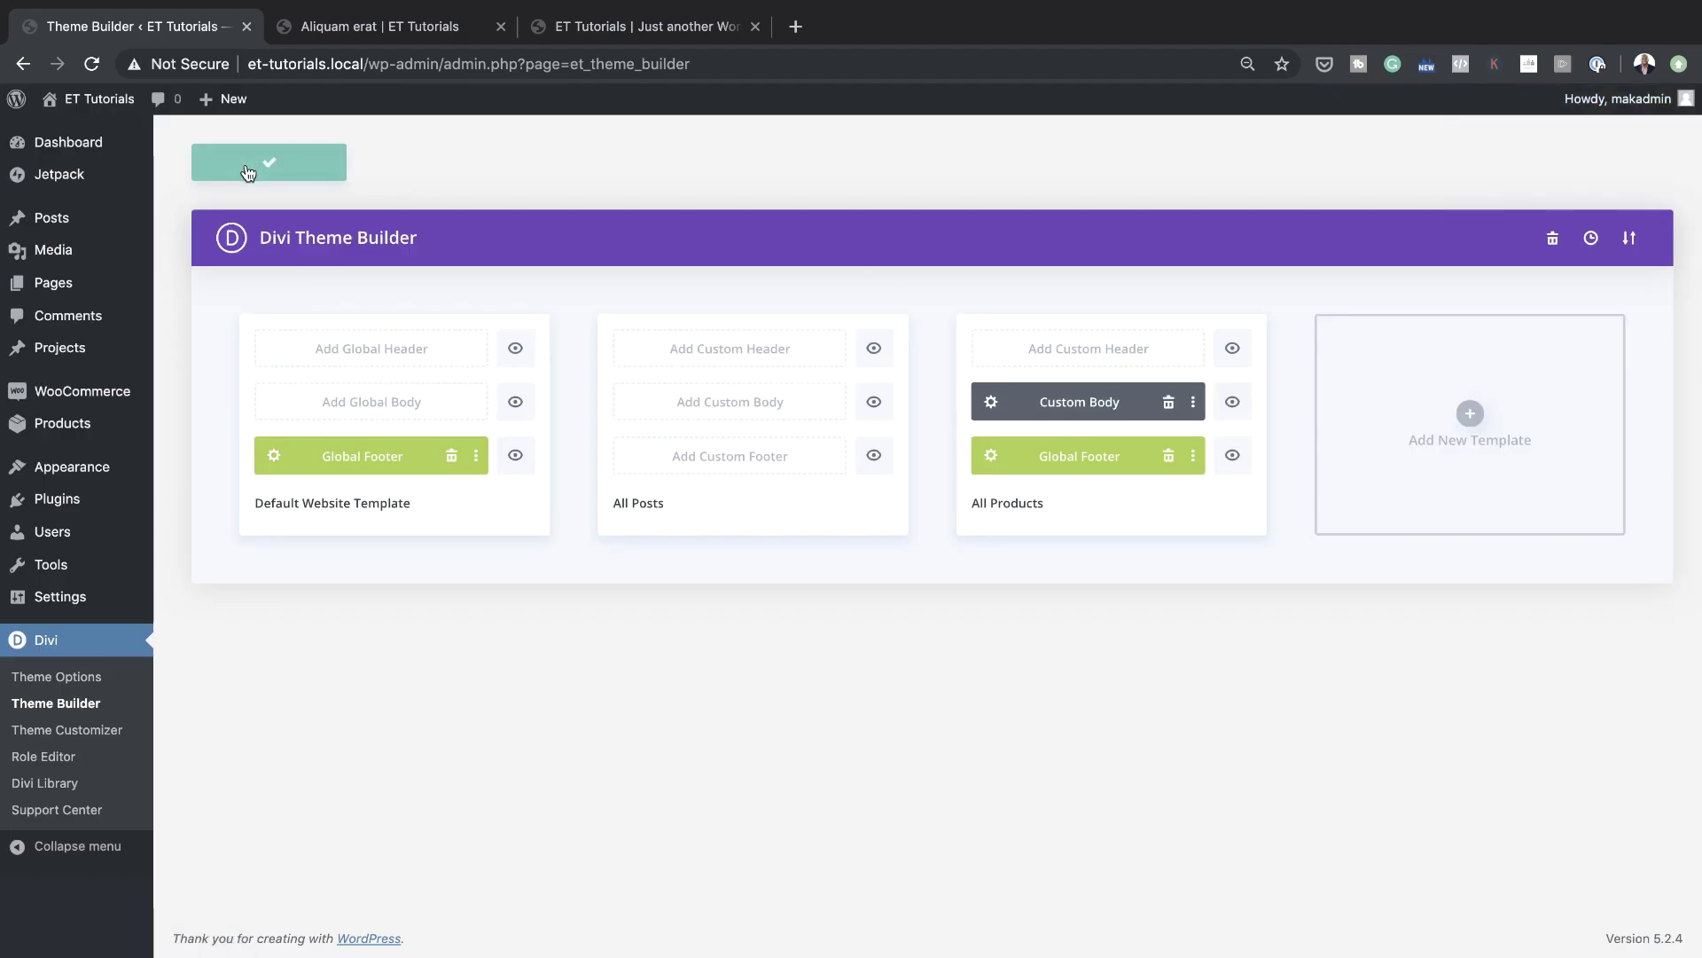
Reload the Aliquam erat product page and examine the Black Friday section among the product details, related products and footer
click(447, 27)
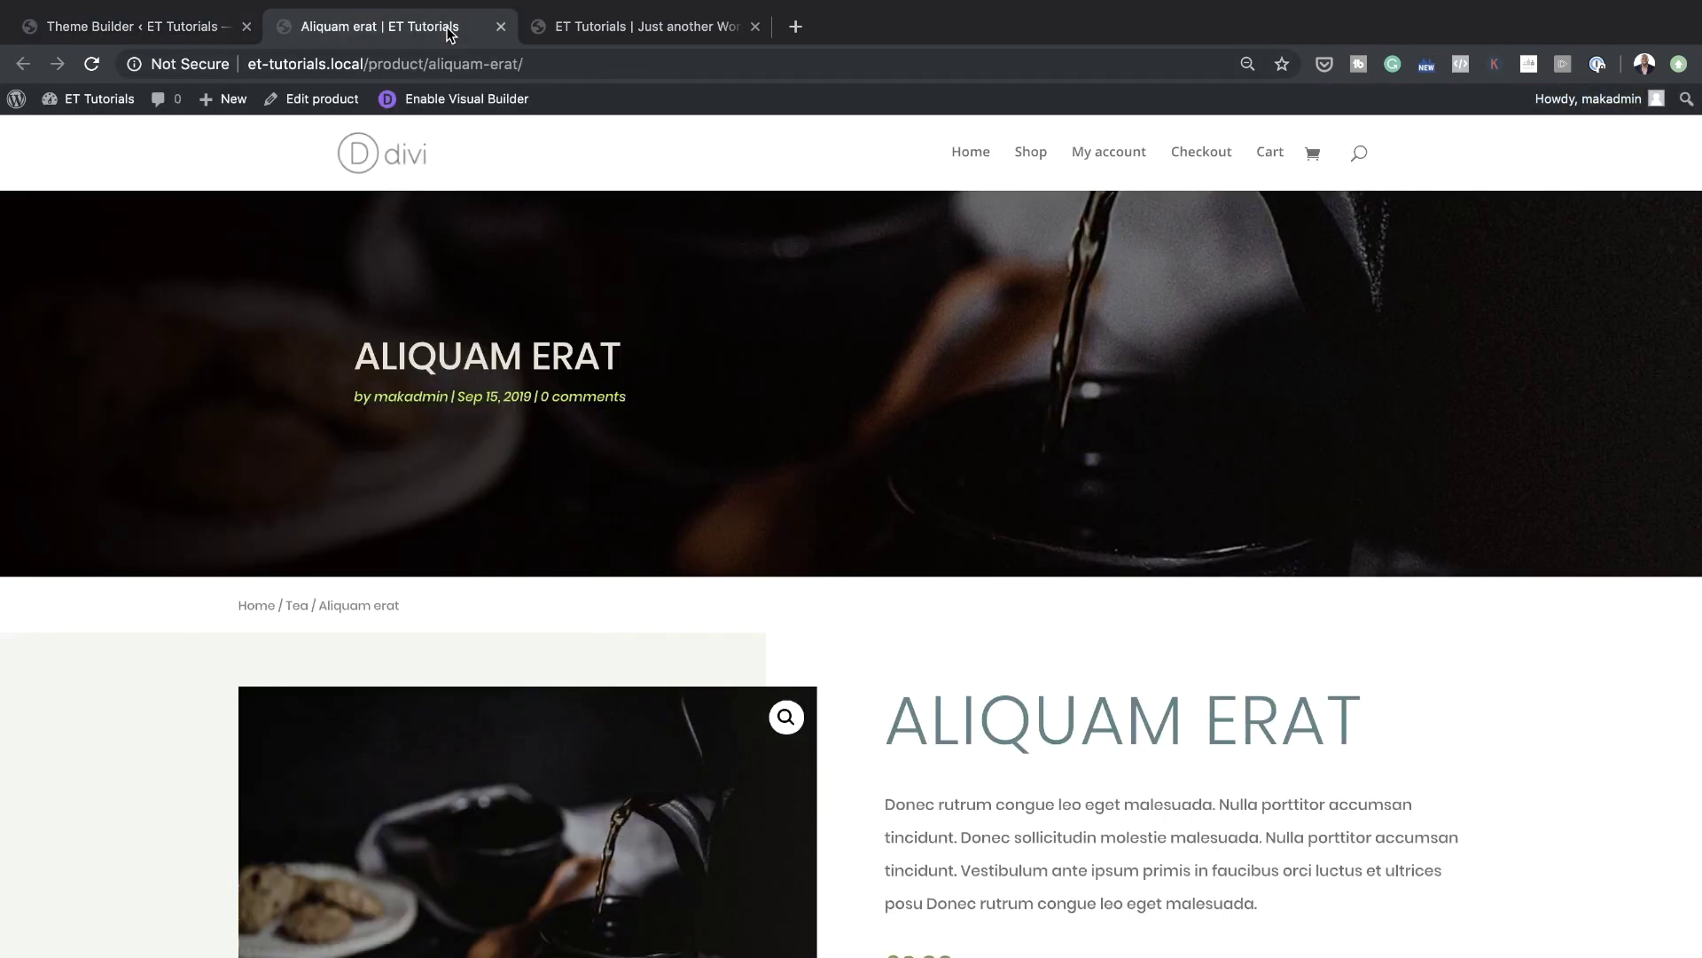
click(97, 69)
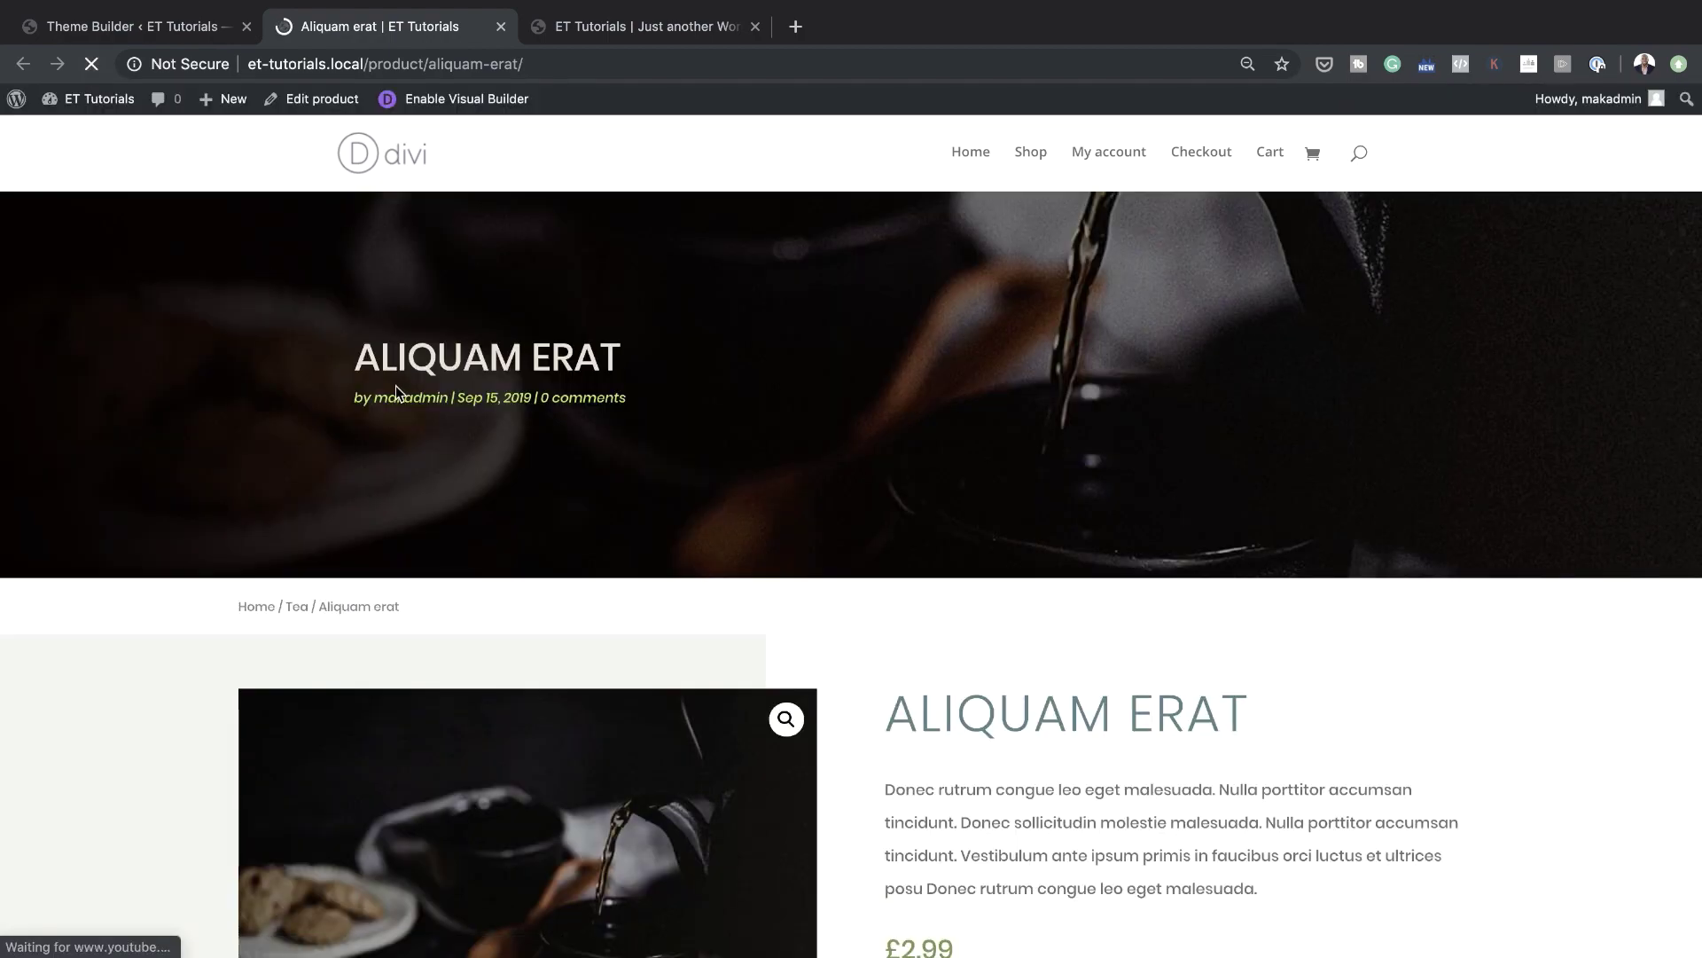
scroll(845, 519, down, 8)
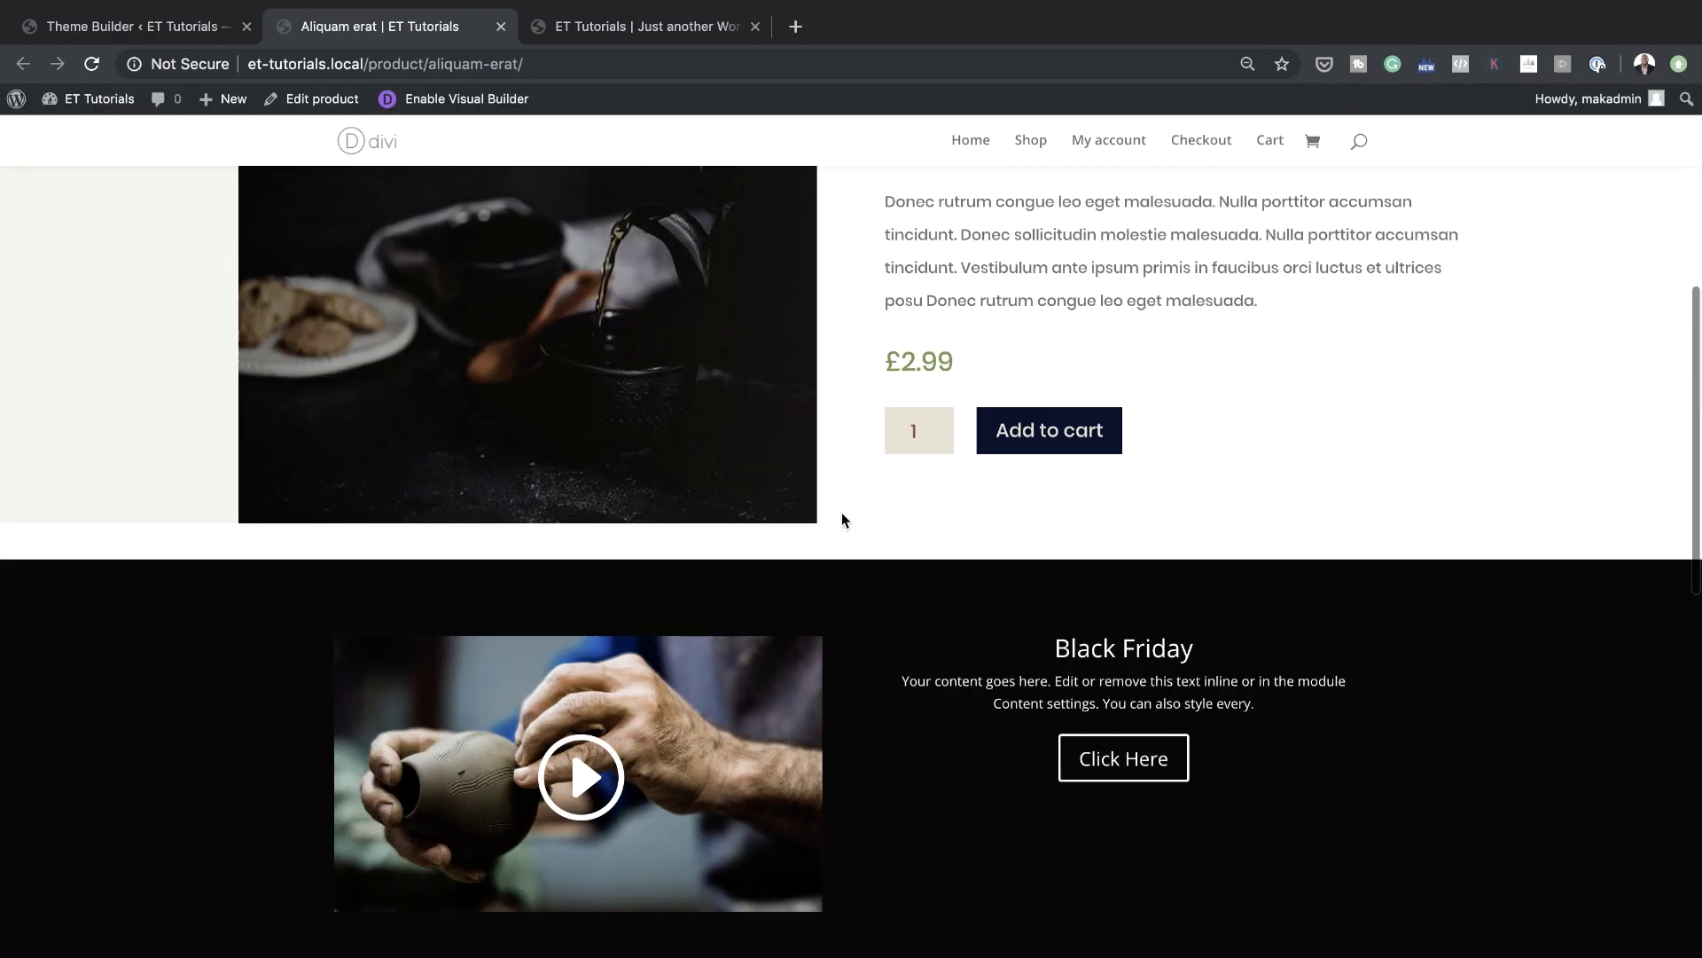
scroll(1008, 696, down, 4)
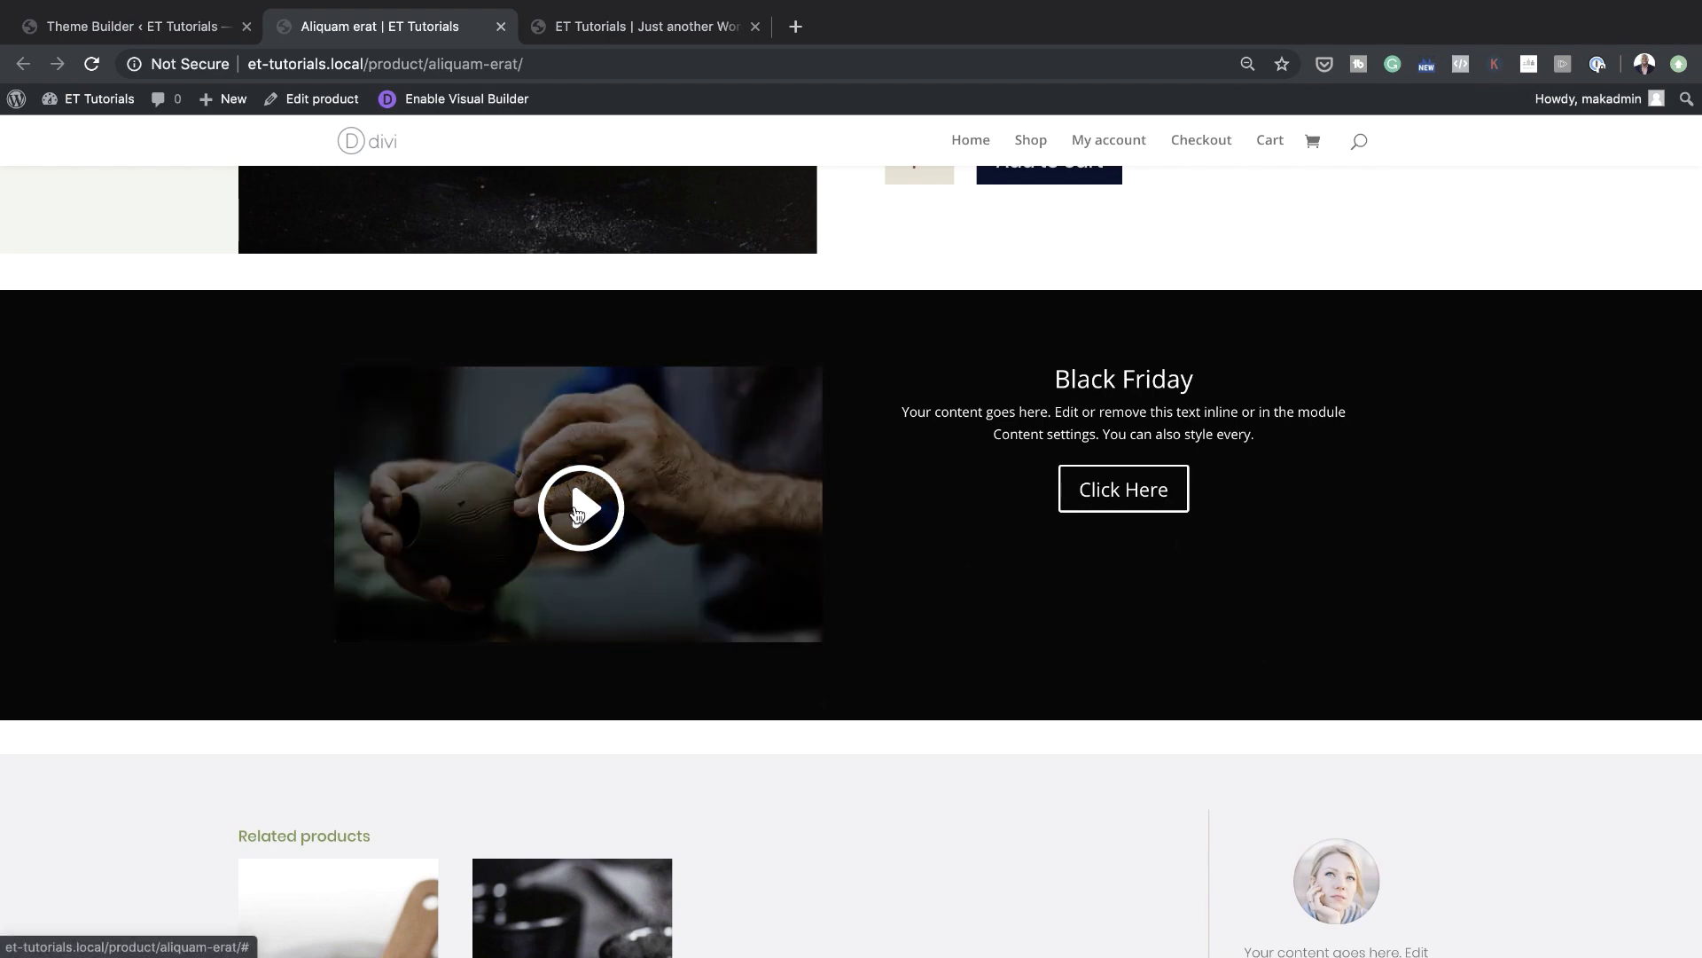
scroll(783, 471, up, 12)
scroll(783, 470, down, 10)
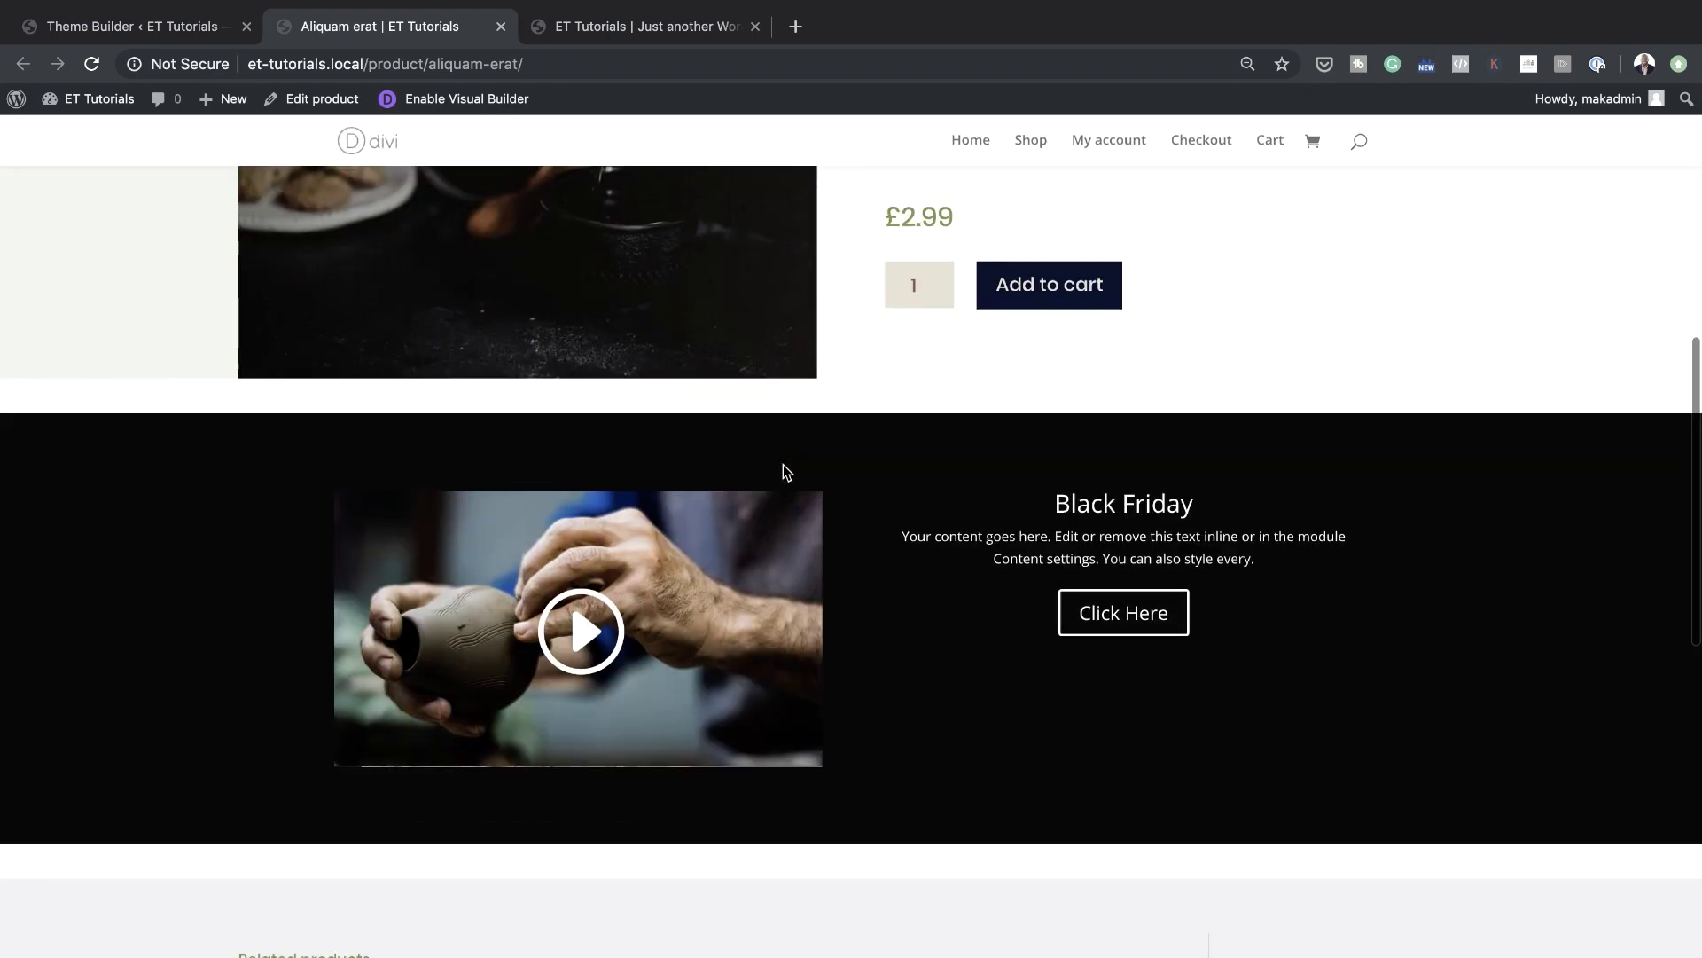
scroll(783, 464, down, 5)
scroll(784, 464, up, 10)
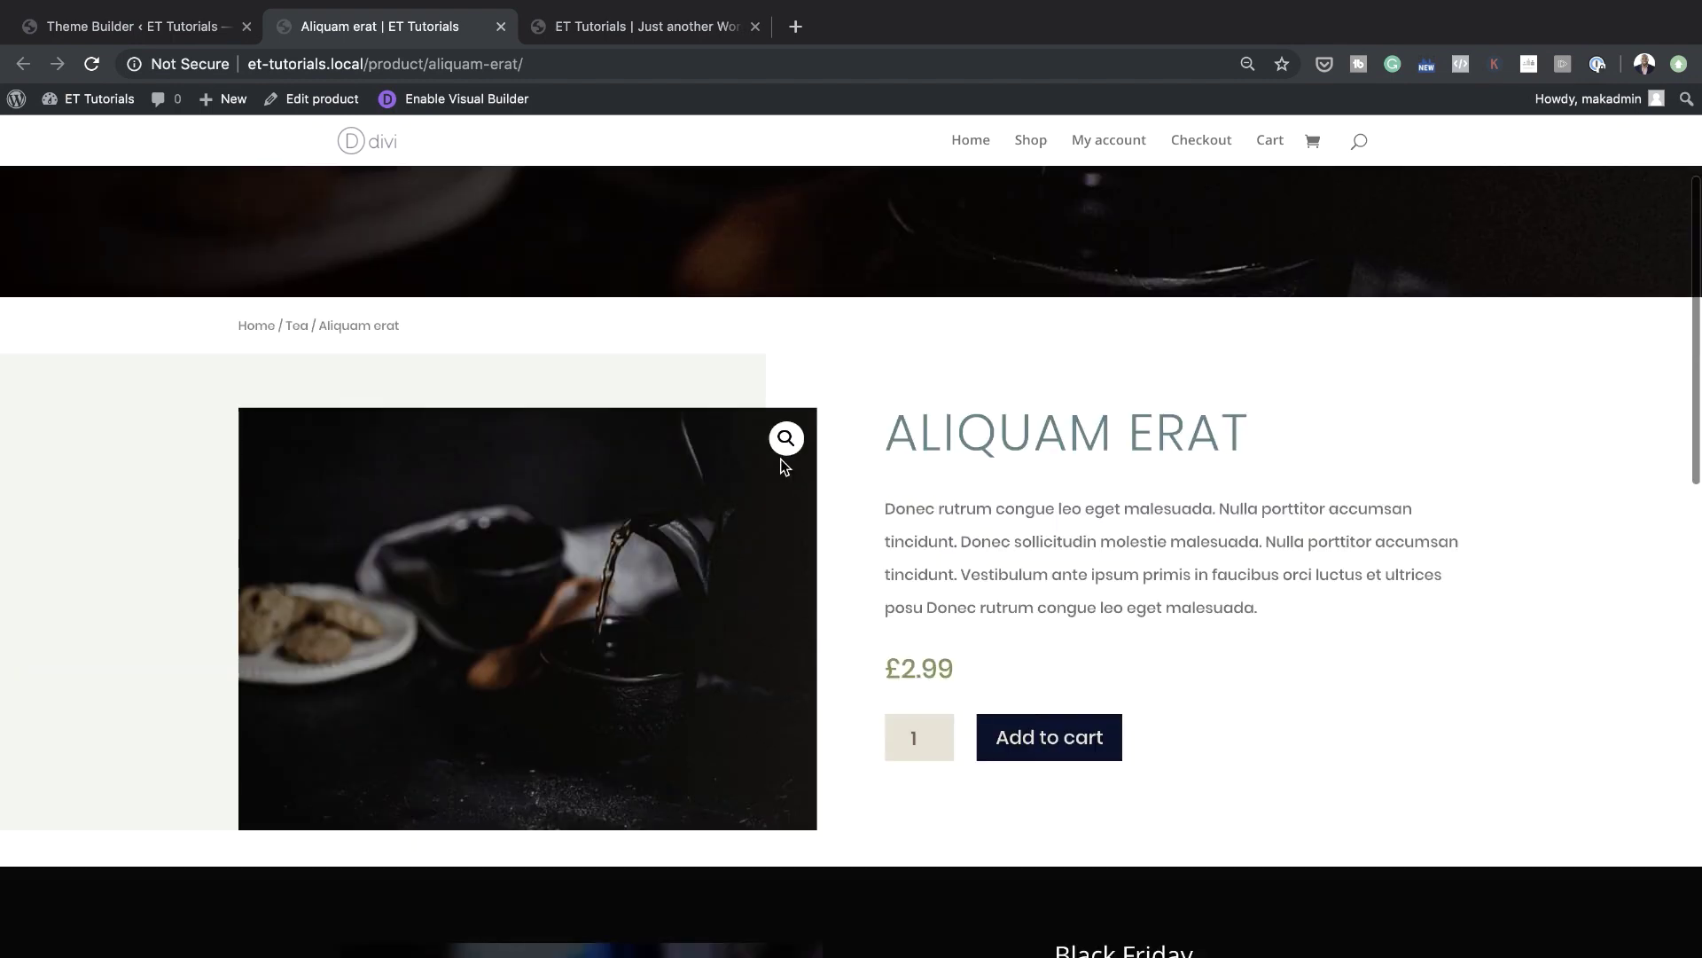
scroll(764, 511, down, 10)
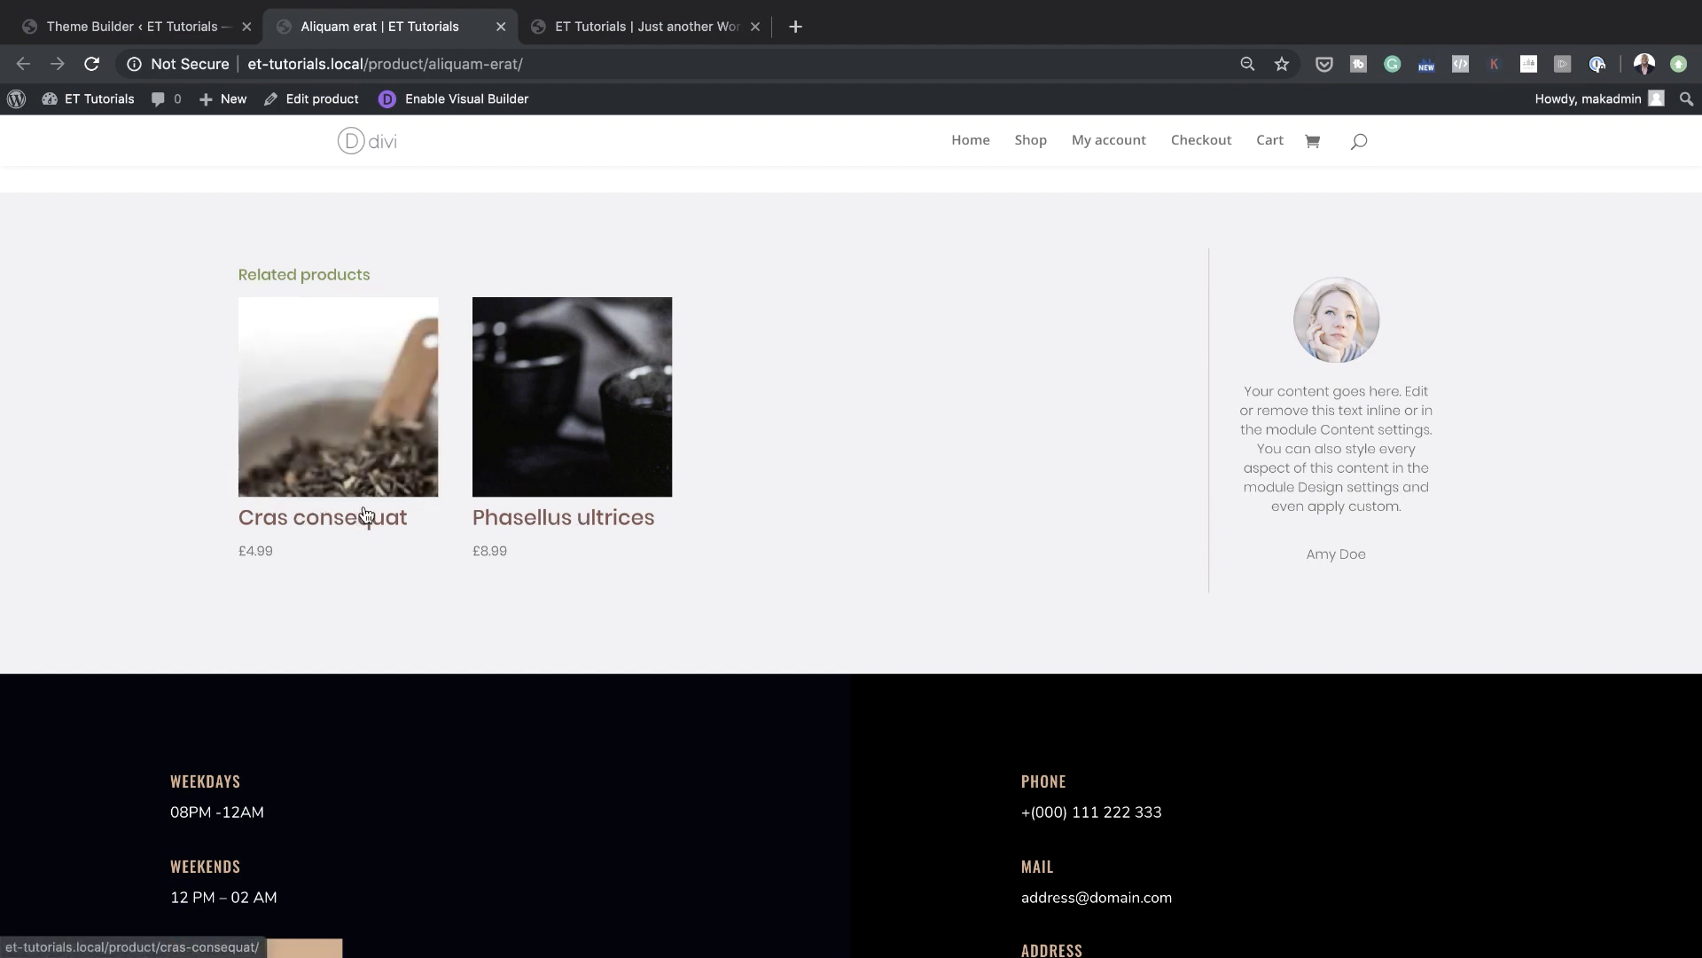
View the related products Cras consequat and Phasellus ultrices and check their pages for the Black Friday section
click(389, 521)
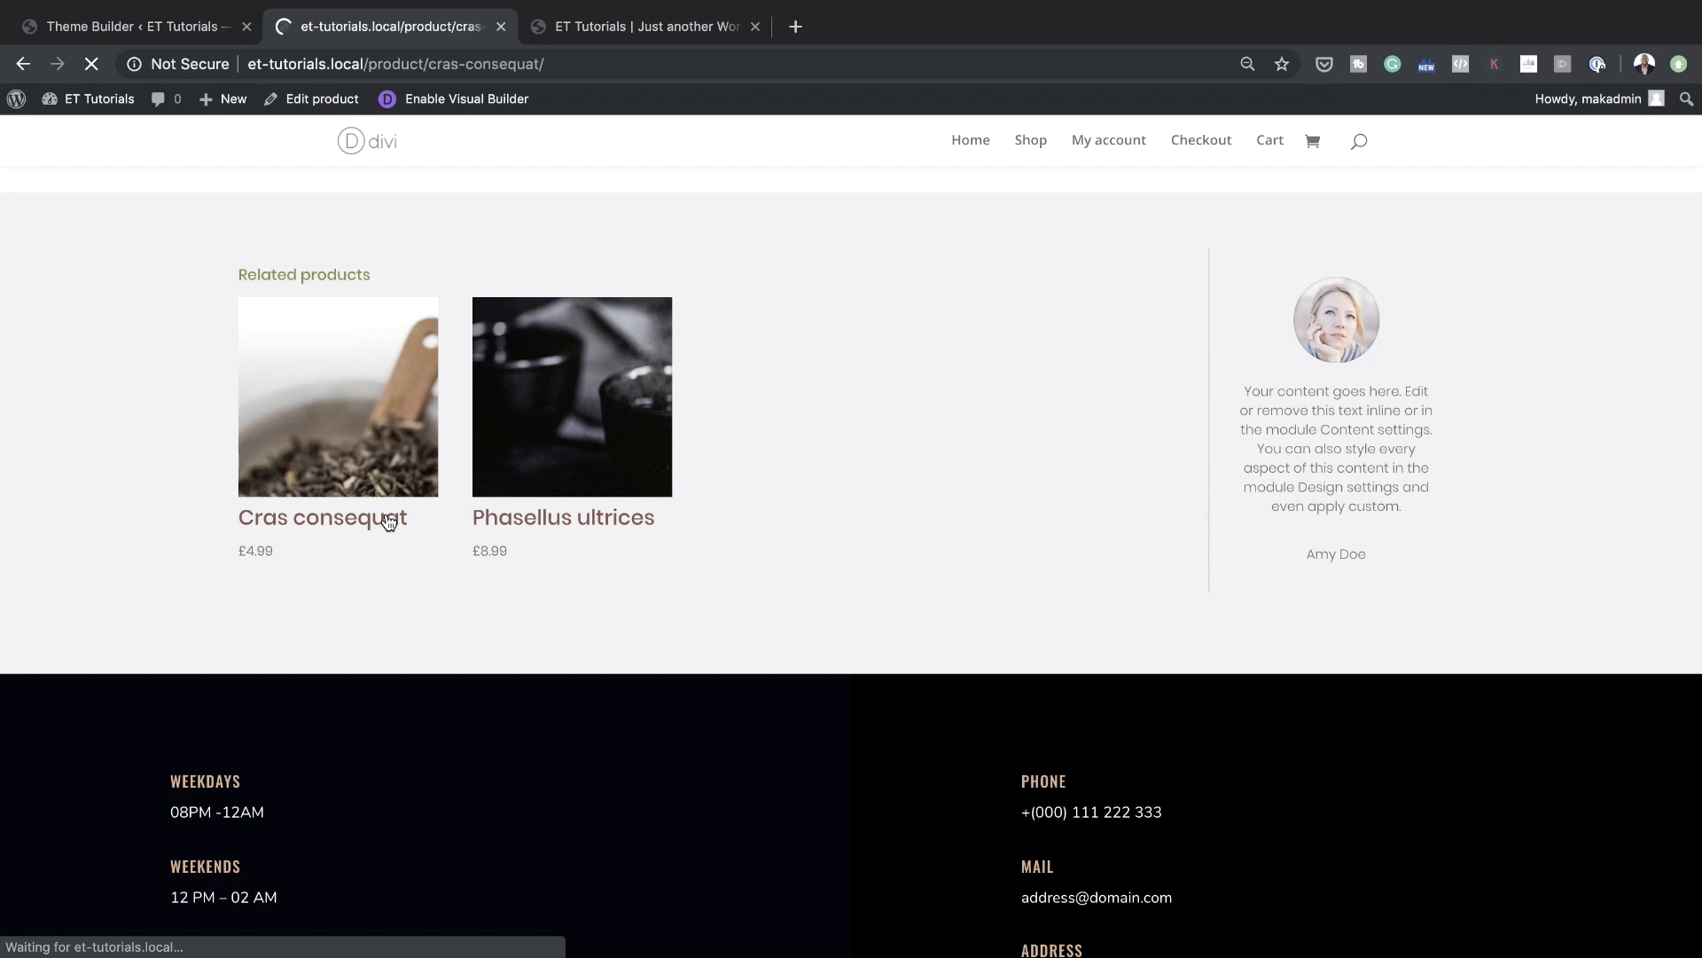
scroll(411, 599, down, 8)
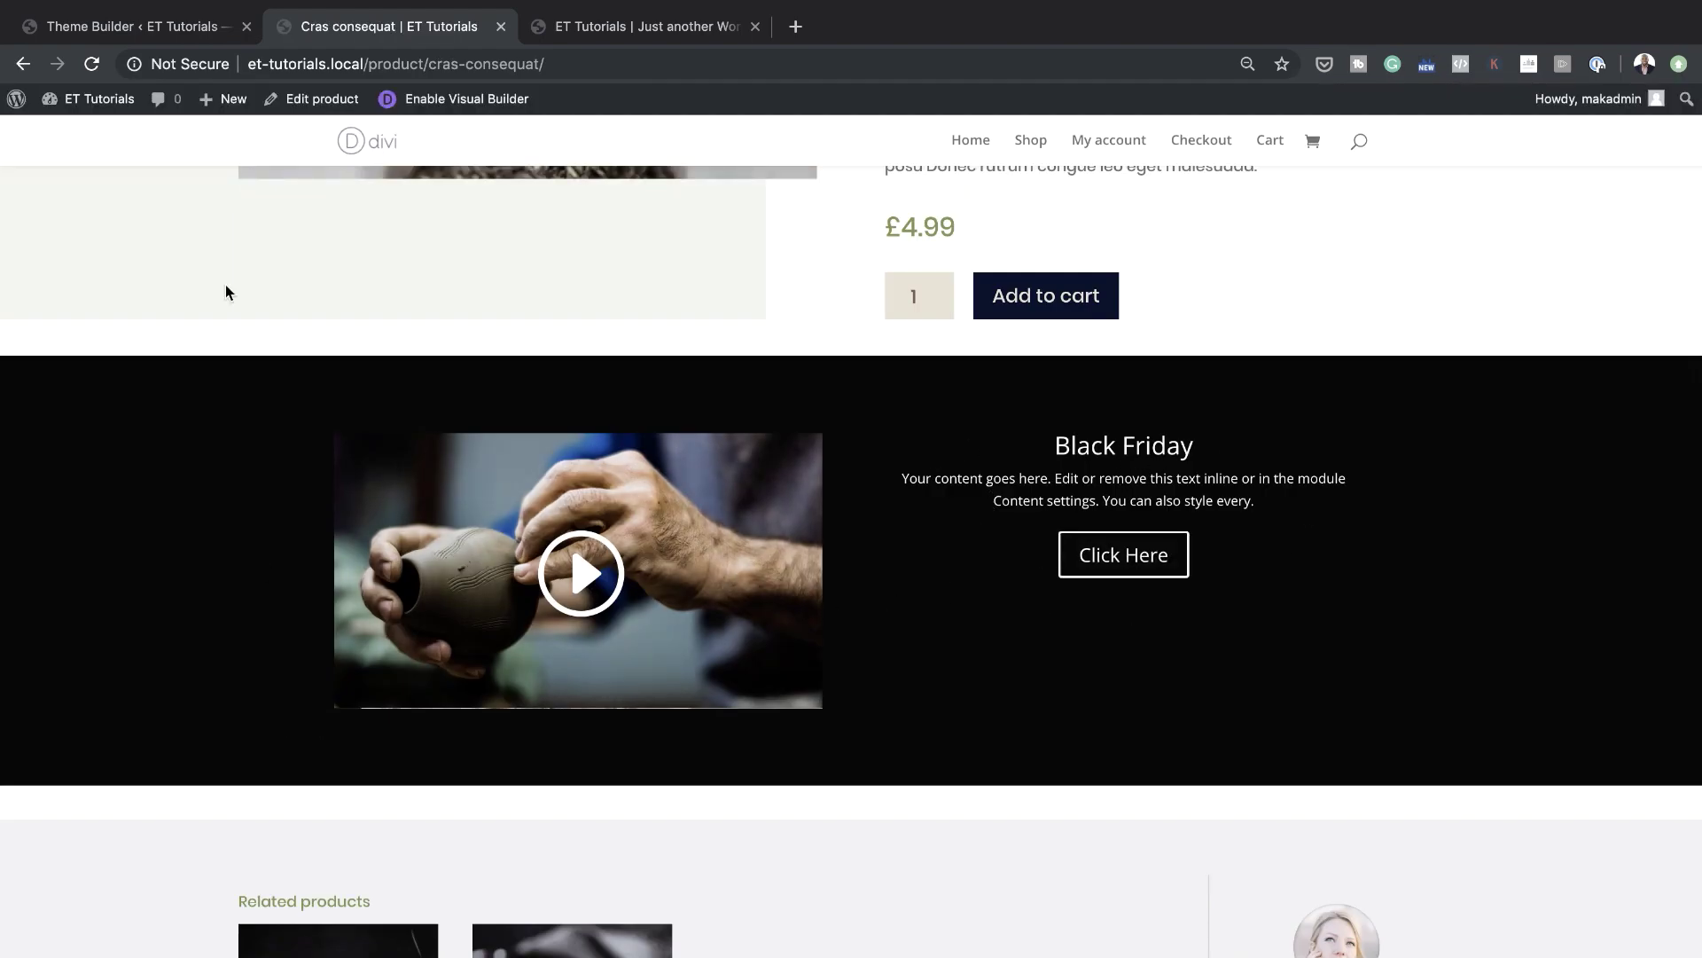
scroll(395, 470, down, 5)
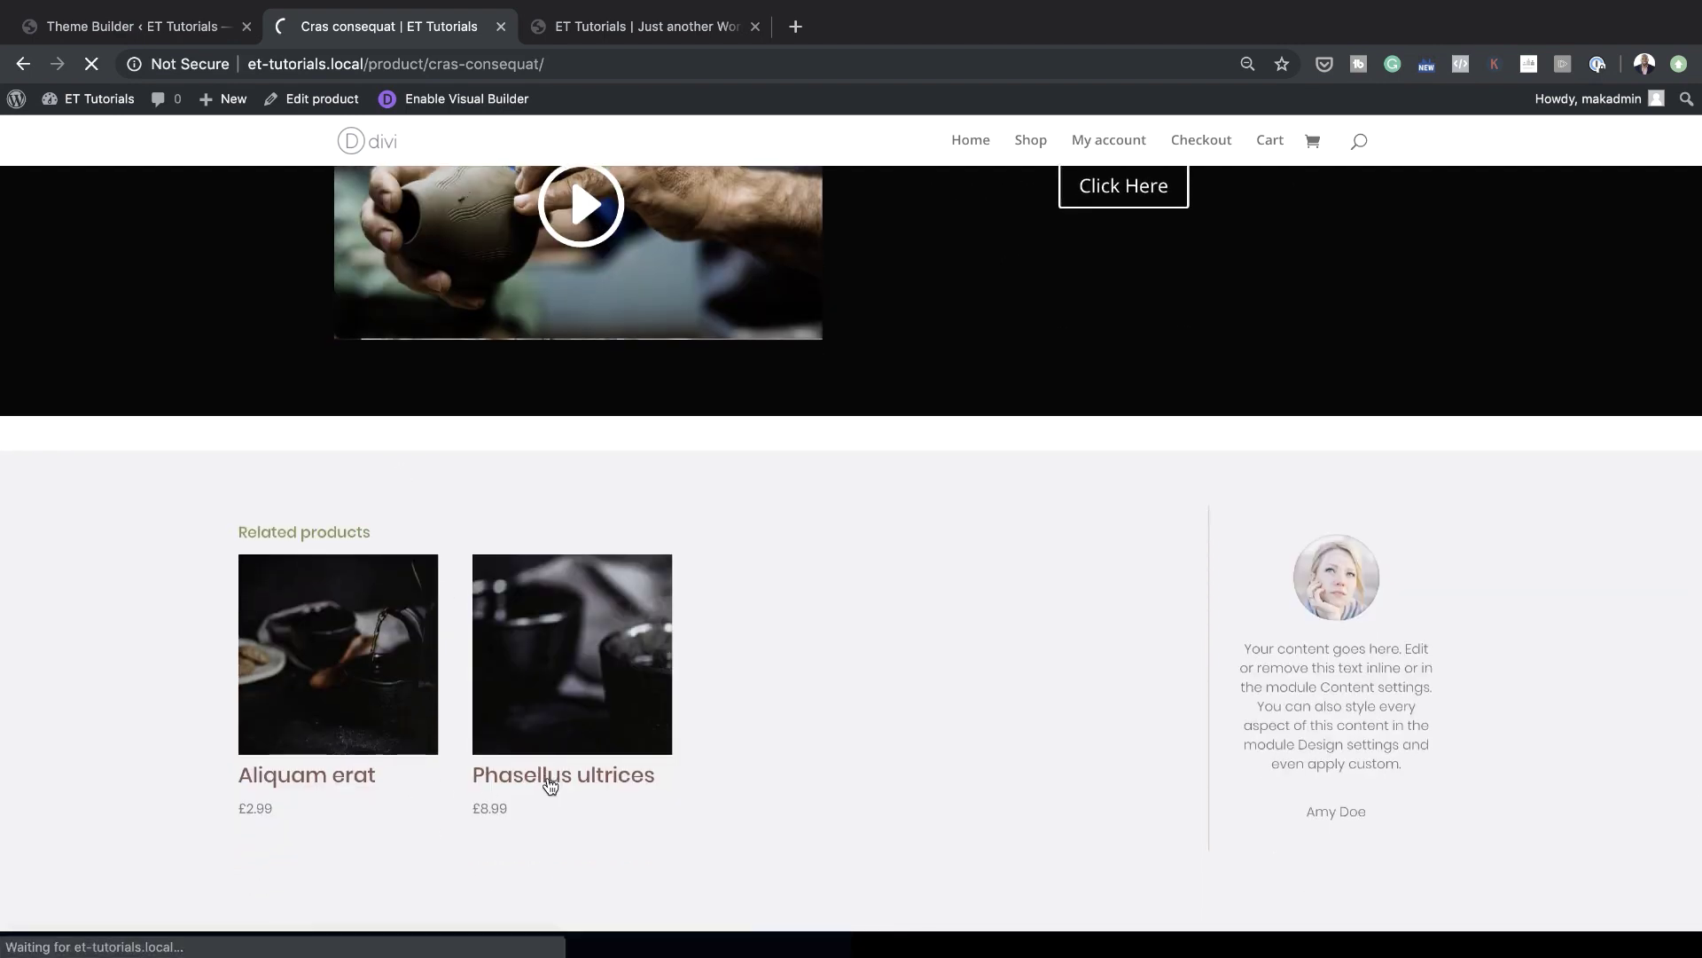
scroll(315, 696, down, 4)
scroll(316, 700, down, 7)
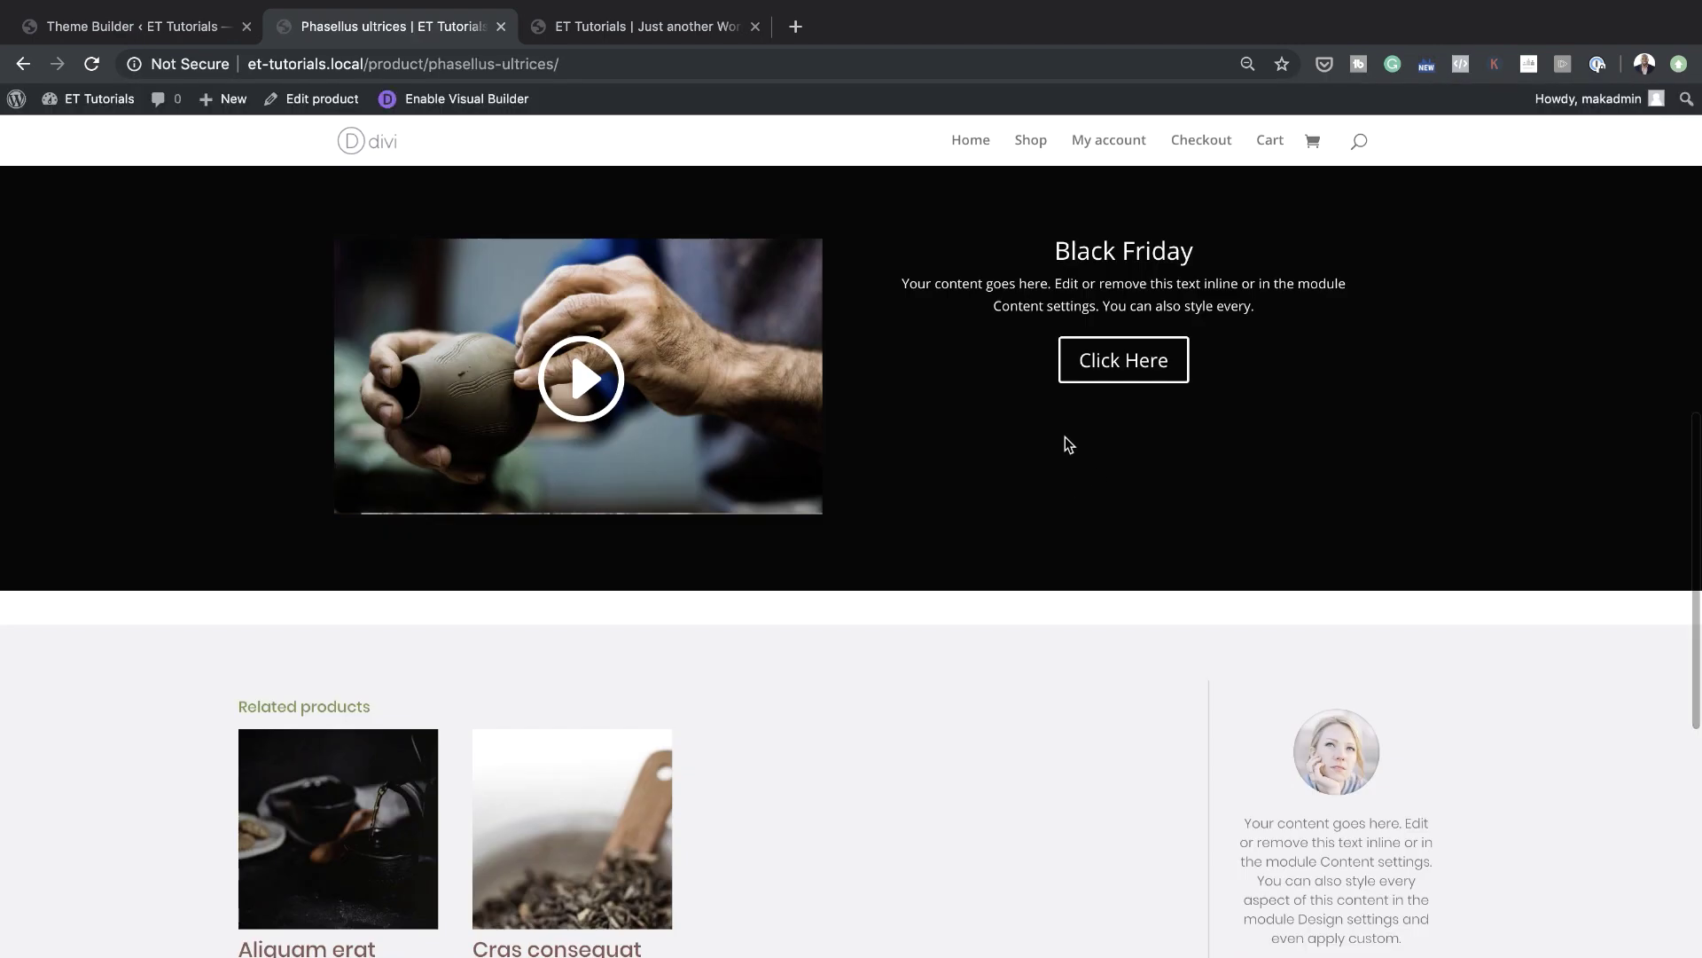
Return to the Theme Builder and open the All Products template's custom body for editing
click(181, 33)
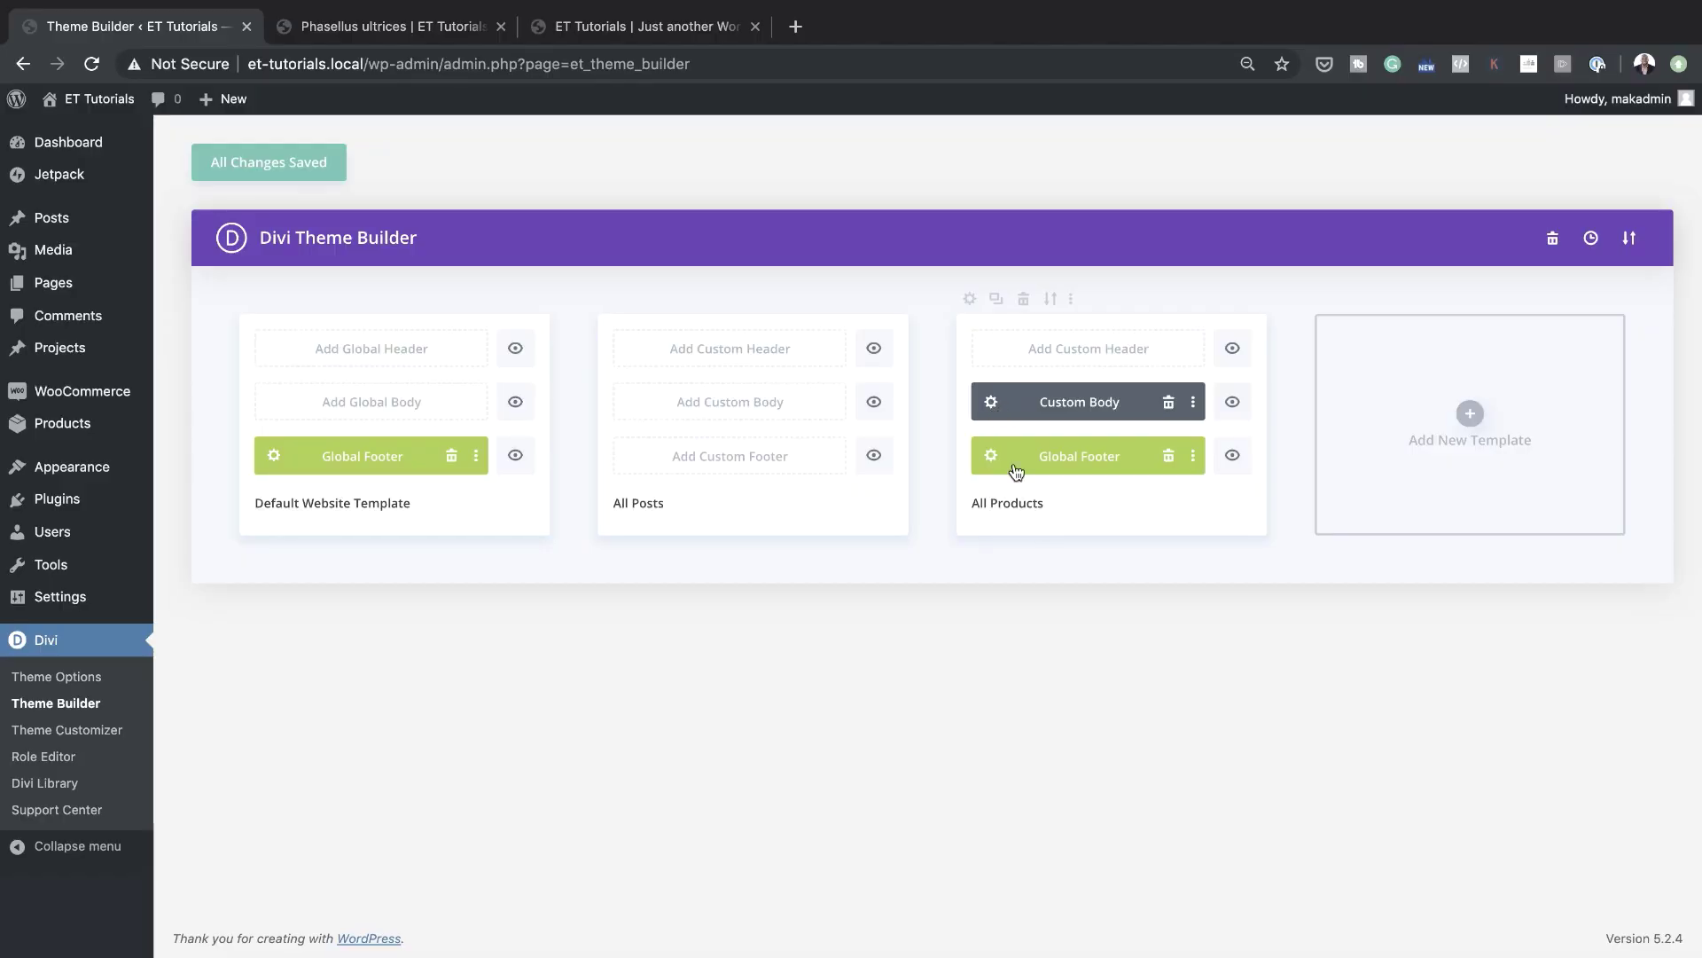
click(991, 403)
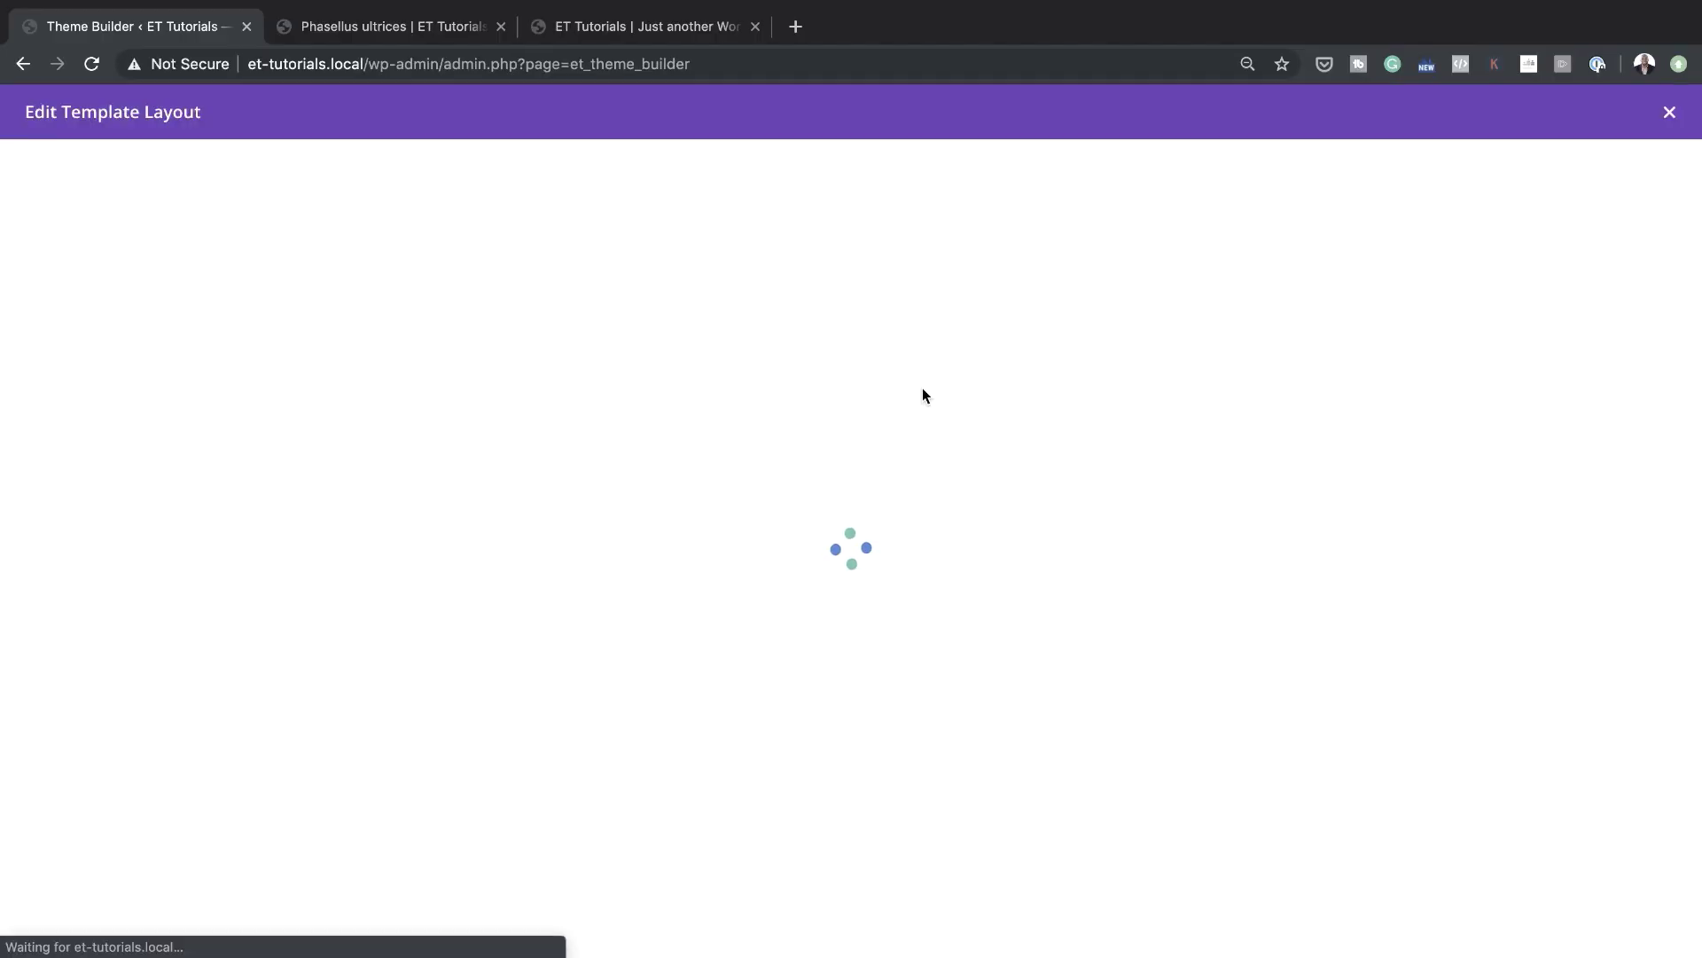
scroll(731, 587, down, 5)
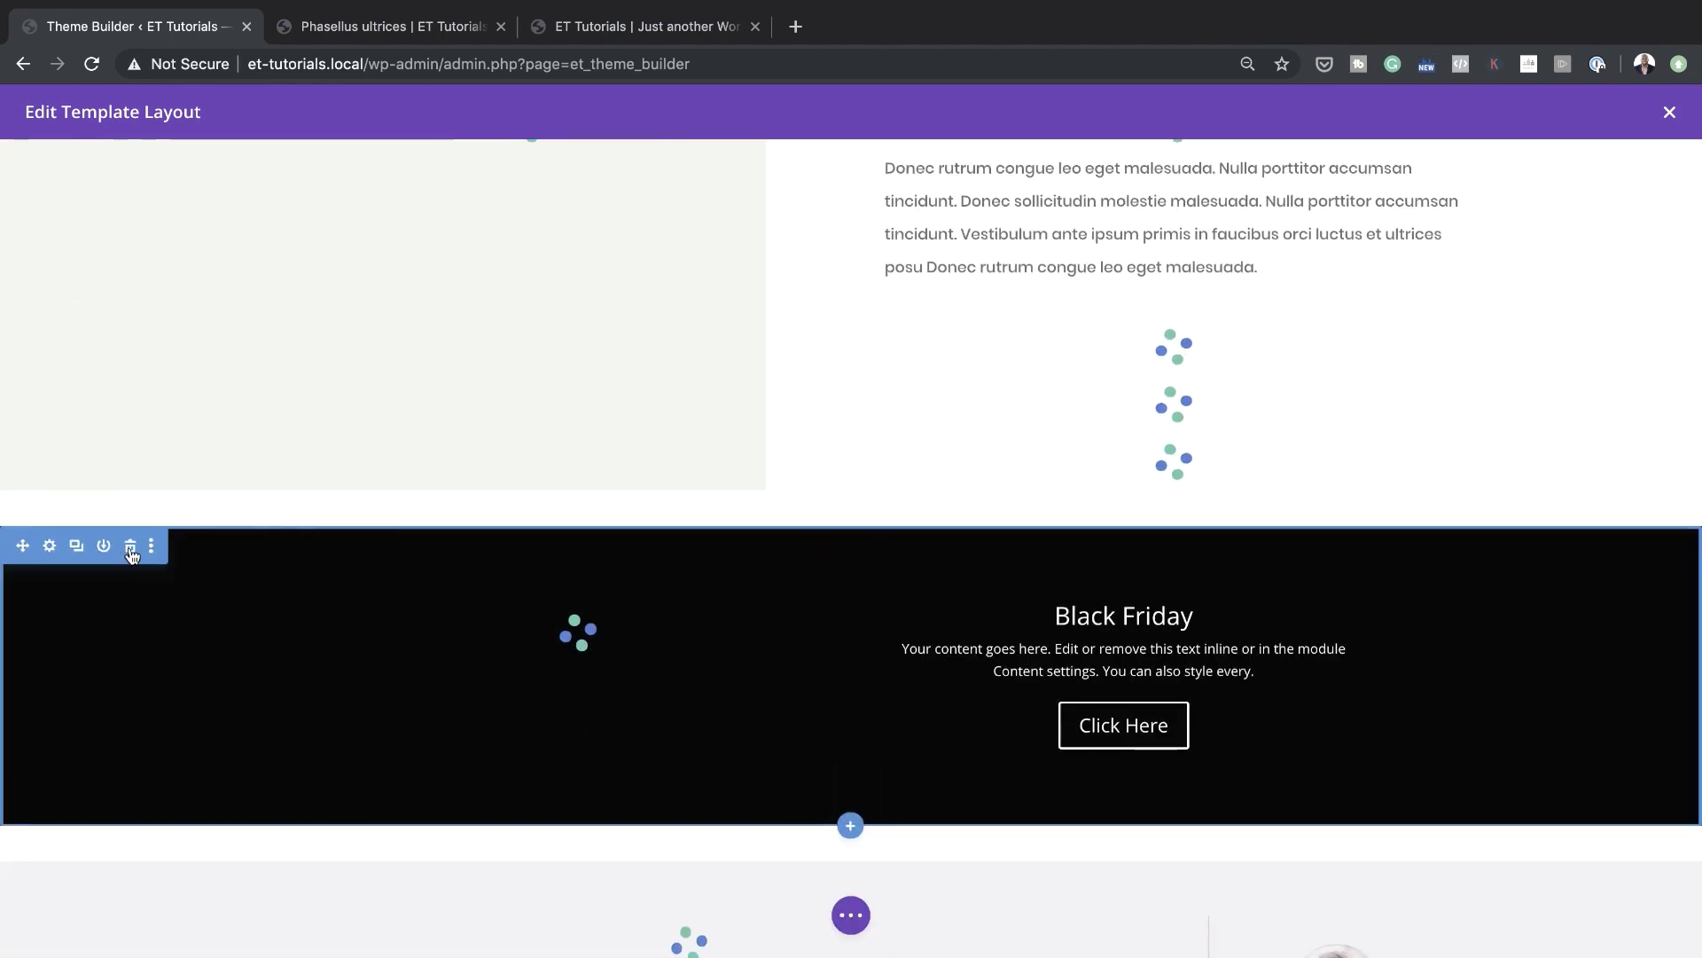
scroll(292, 656, down, 3)
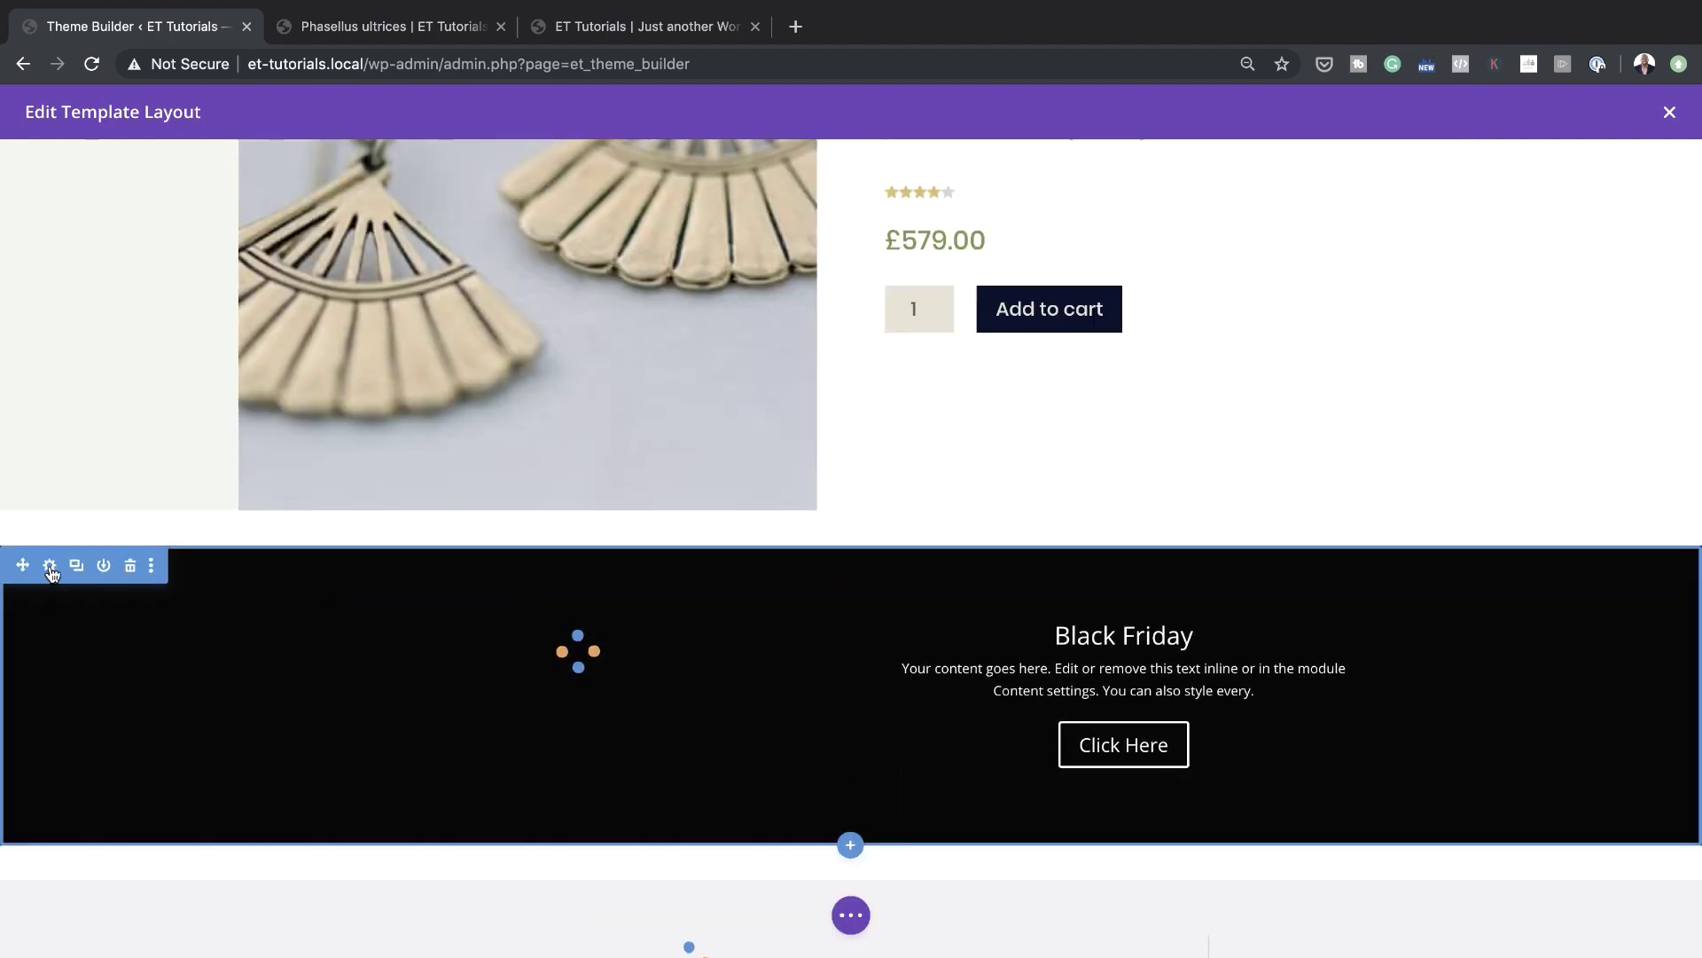
Disable the Black Friday section on phone, tablet and desktop, and save and exit the template layout
click(50, 566)
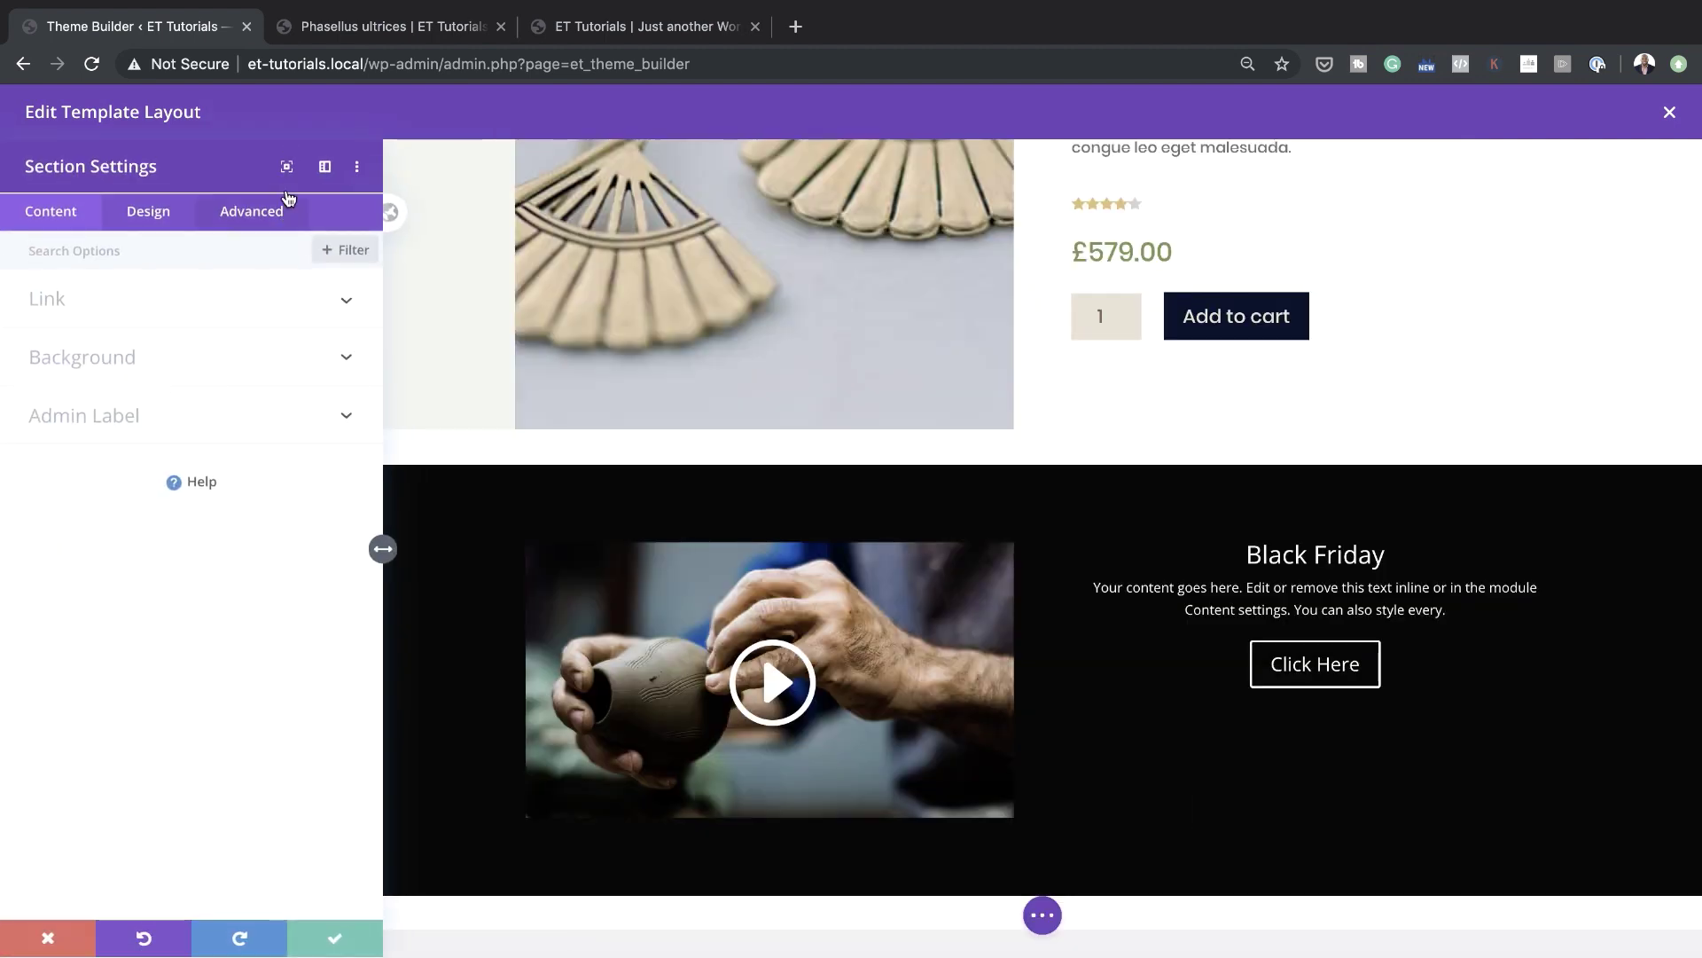
click(263, 217)
click(92, 419)
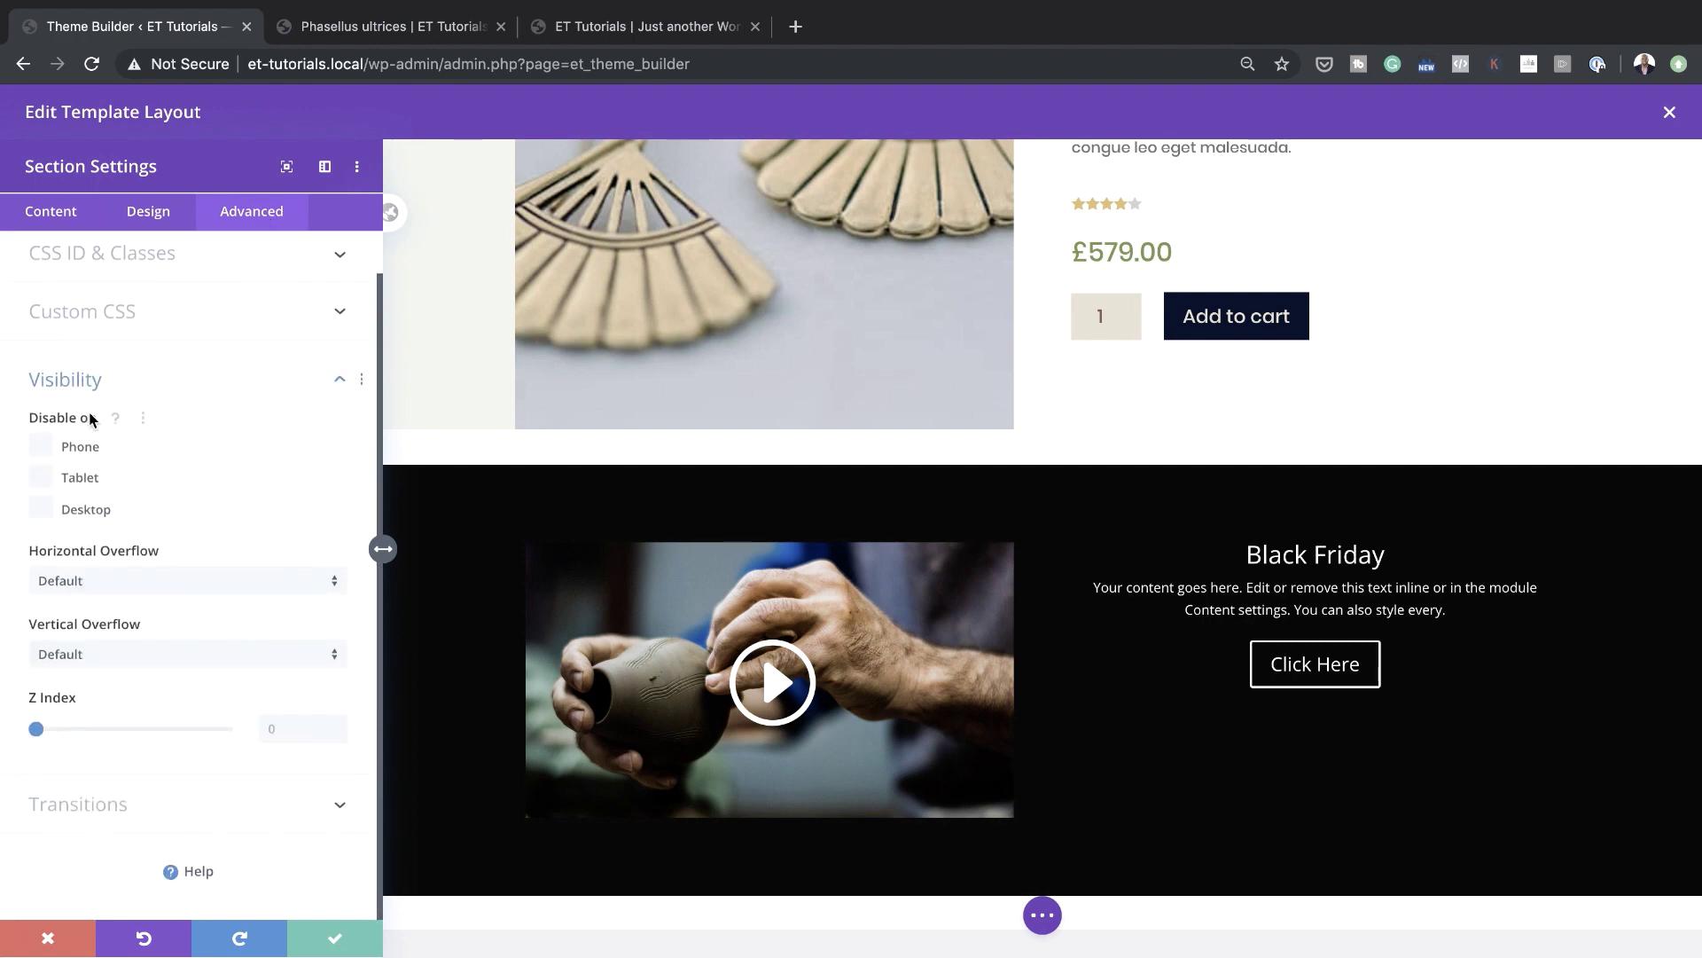
click(41, 510)
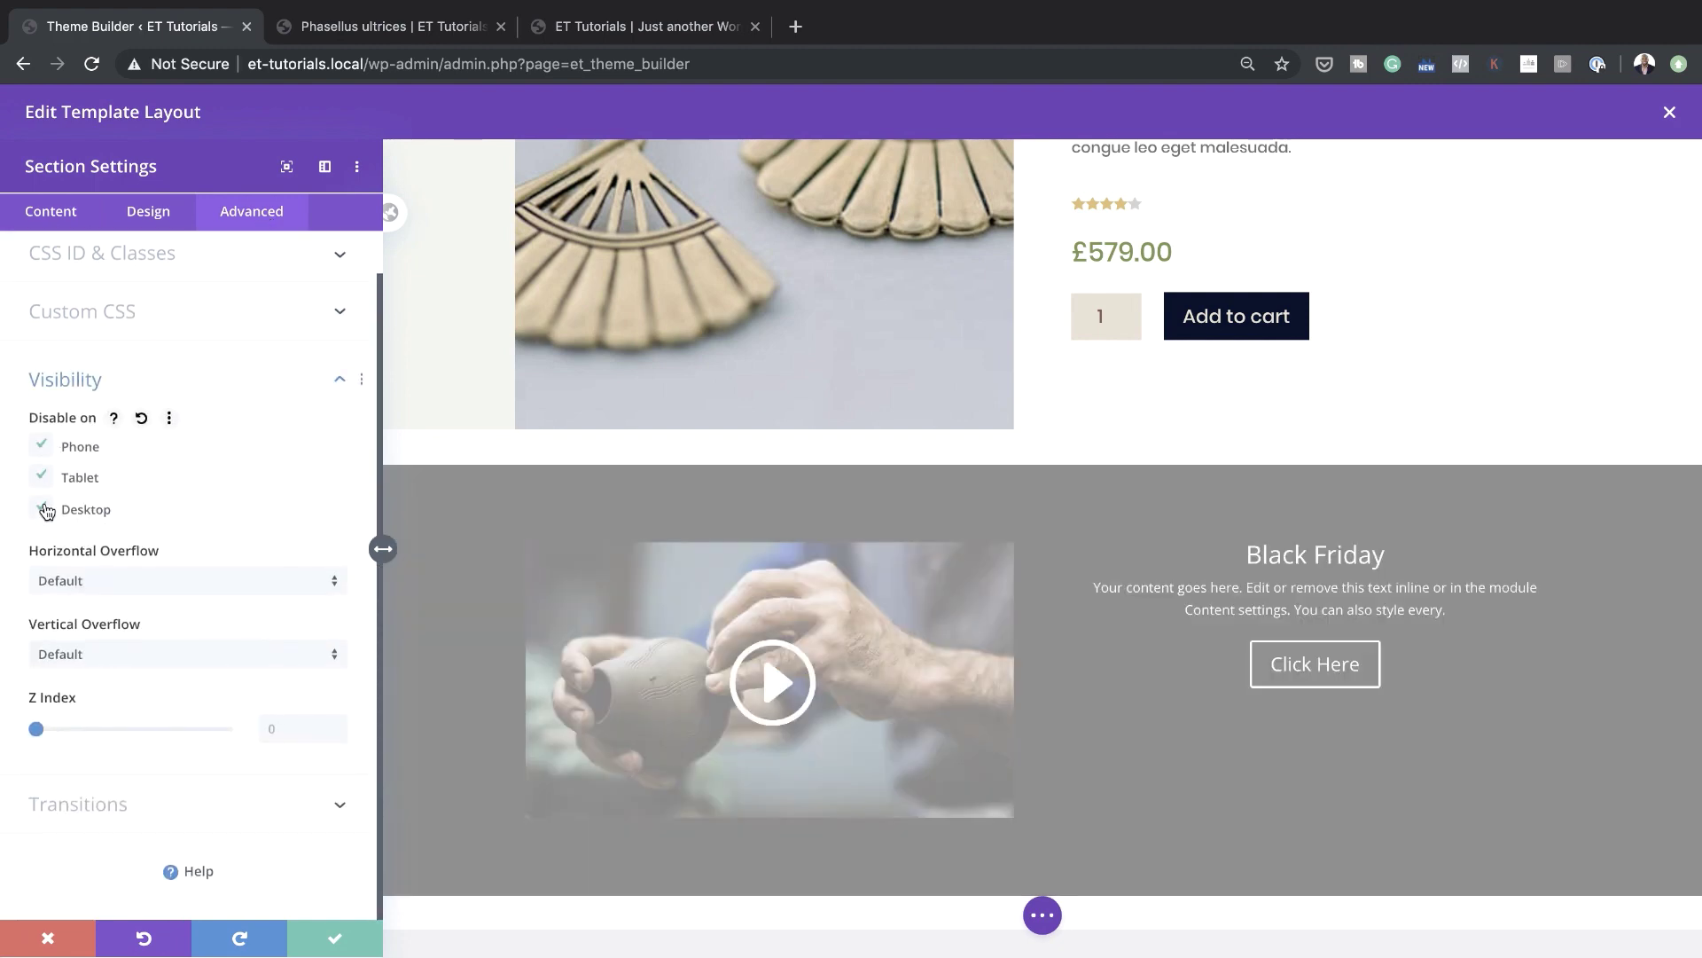
click(336, 940)
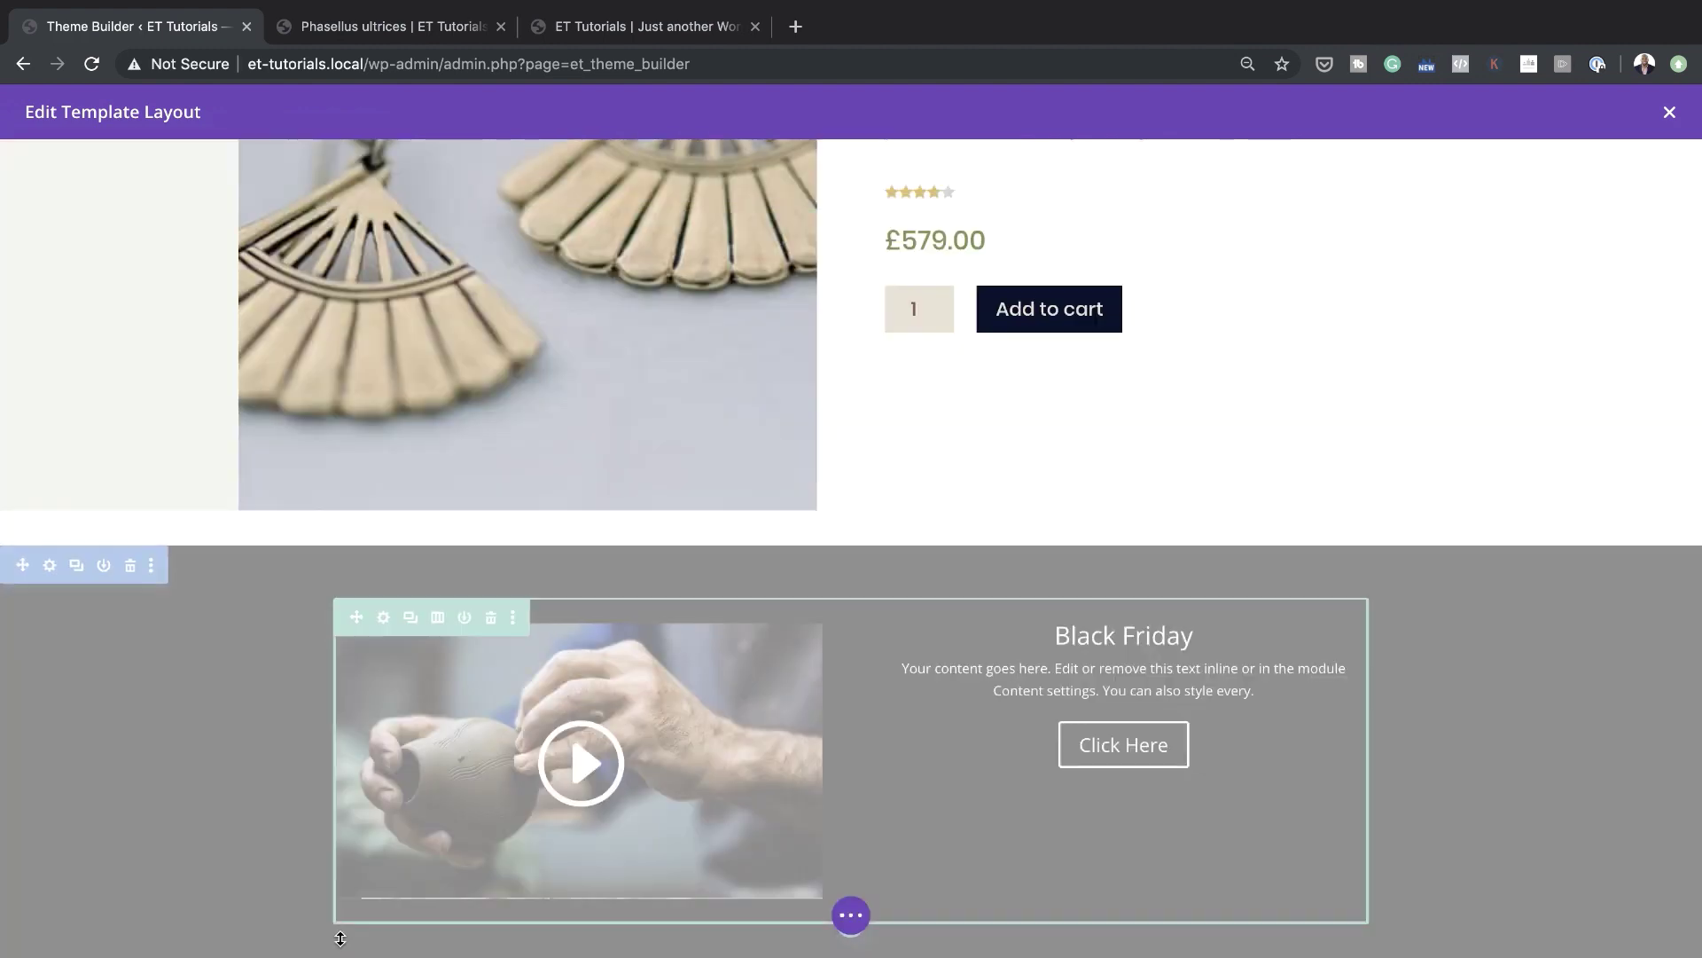
click(1667, 113)
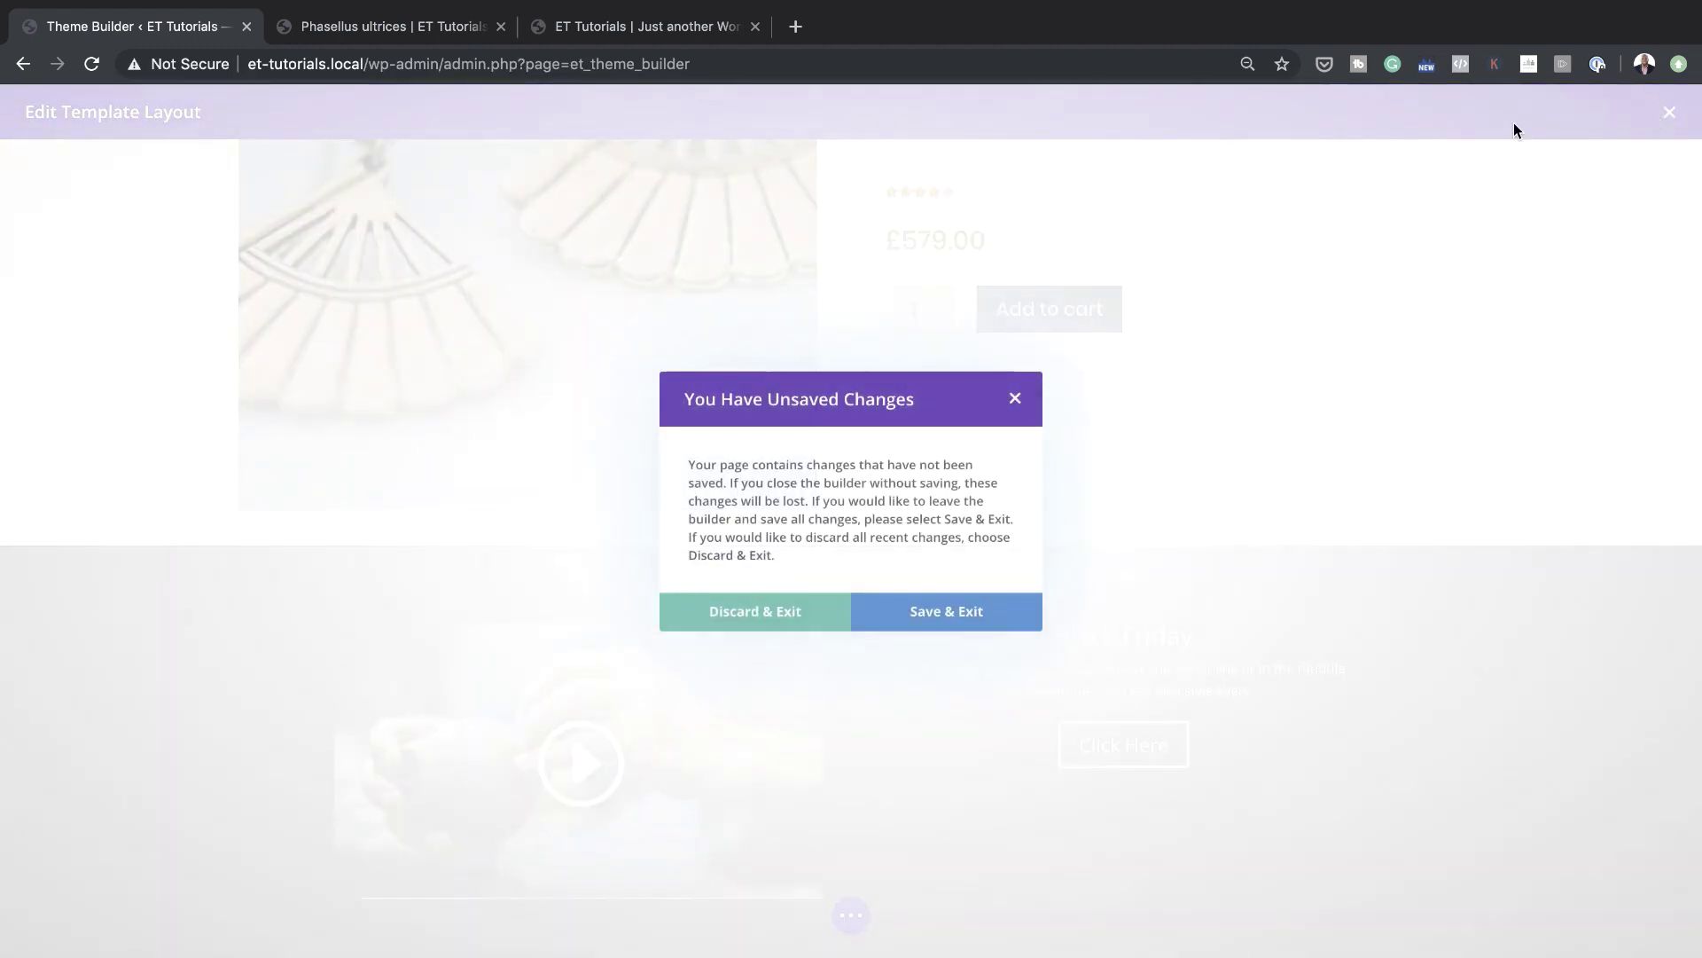
click(960, 610)
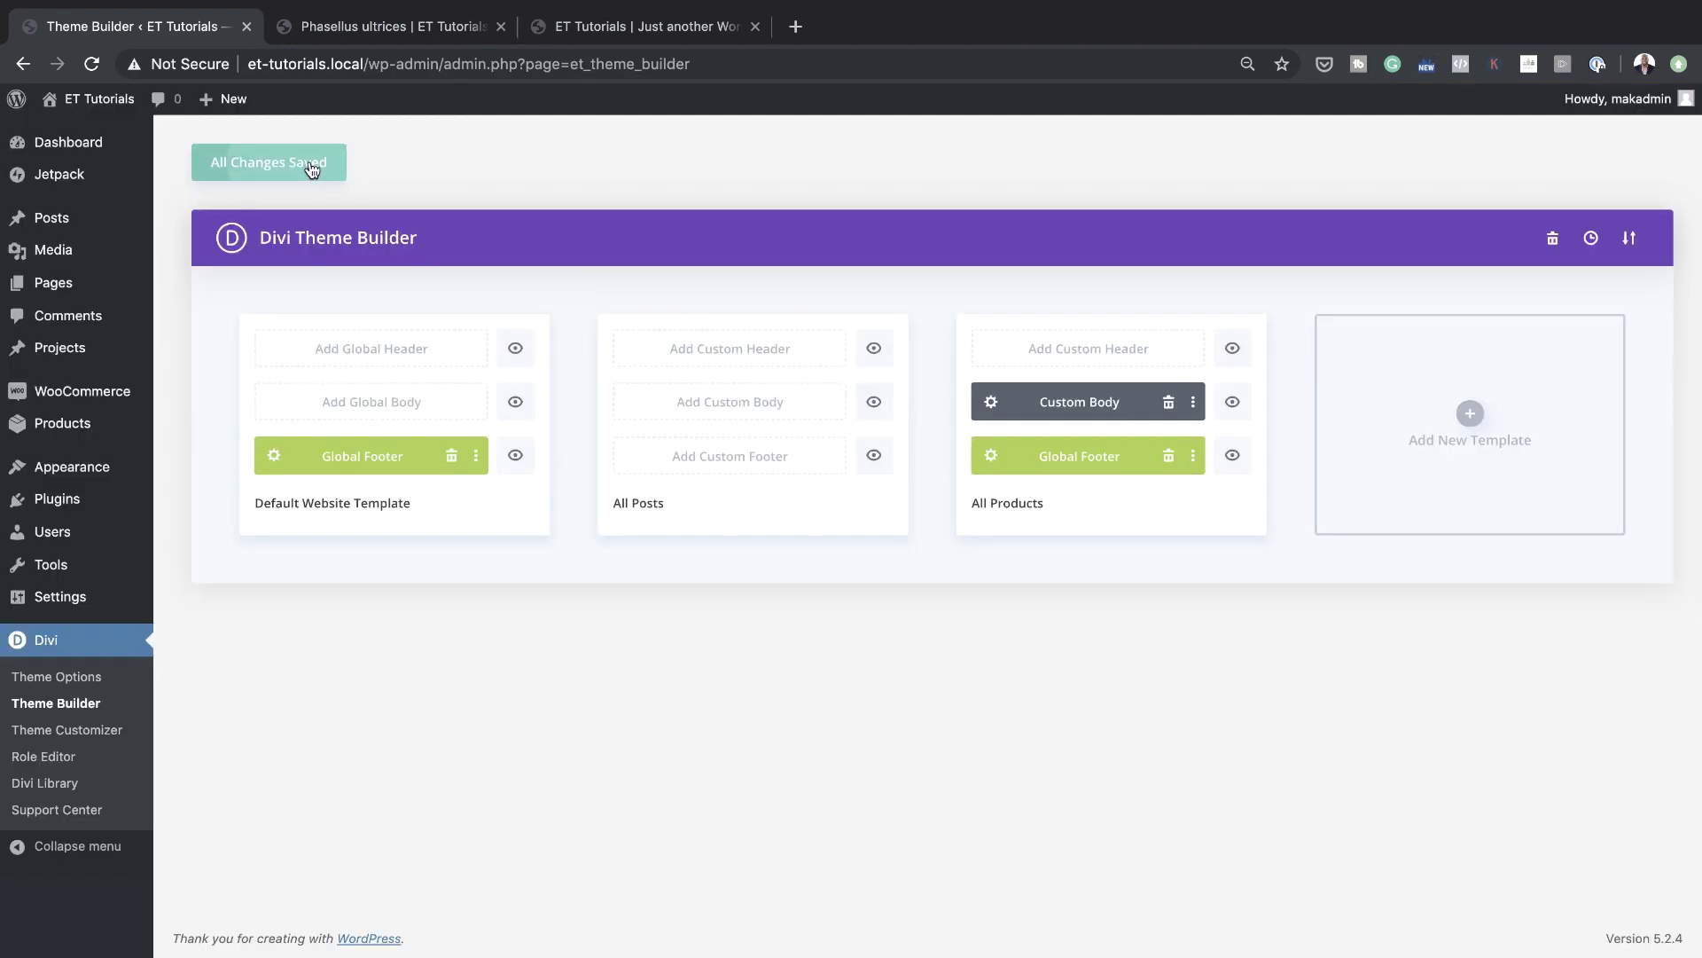
Reload the Phasellus ultrices product page and check whether the Black Friday section is hidden
click(404, 33)
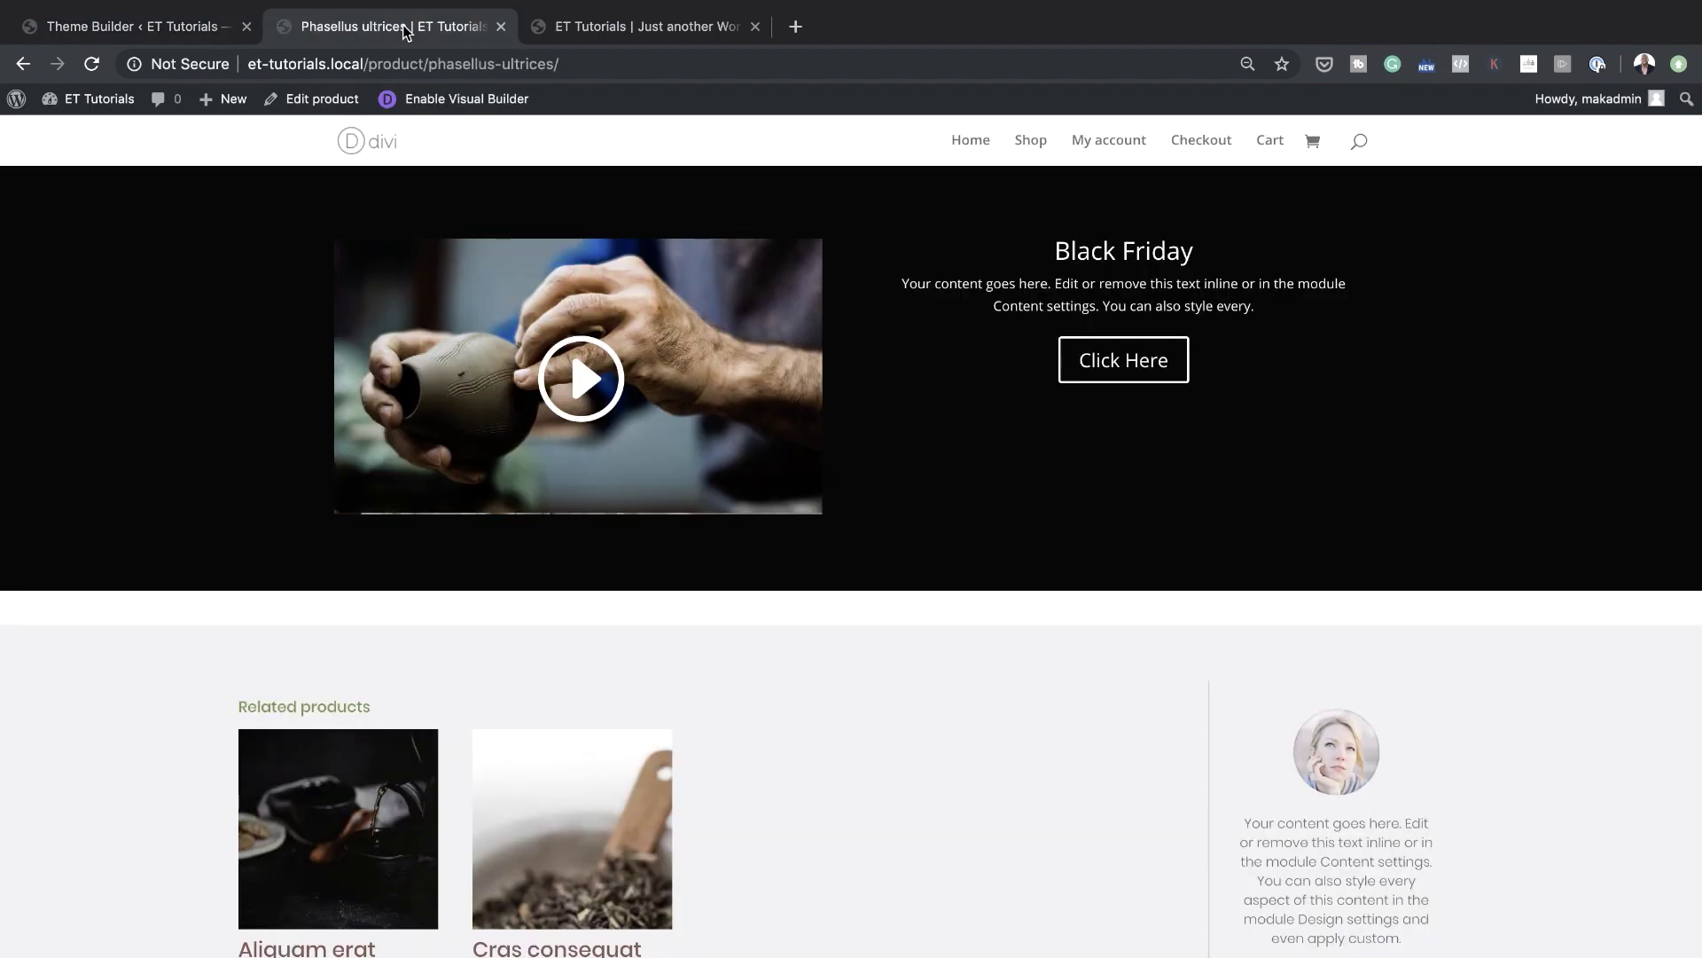
click(92, 64)
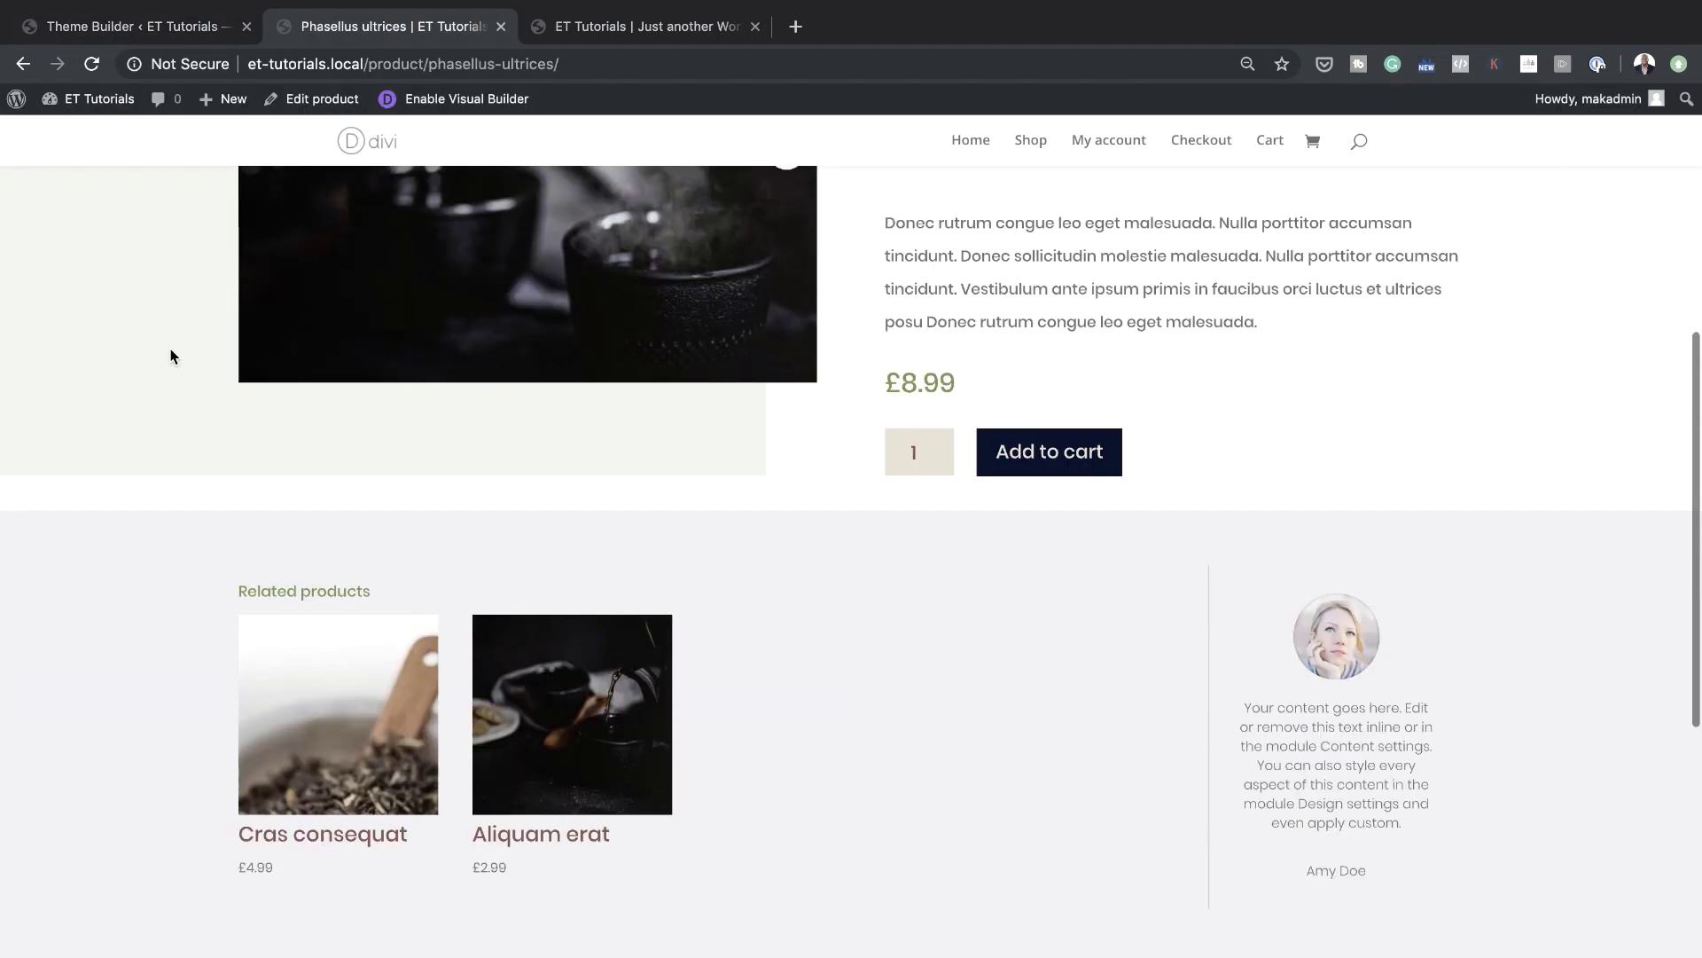
scroll(170, 355, up, 10)
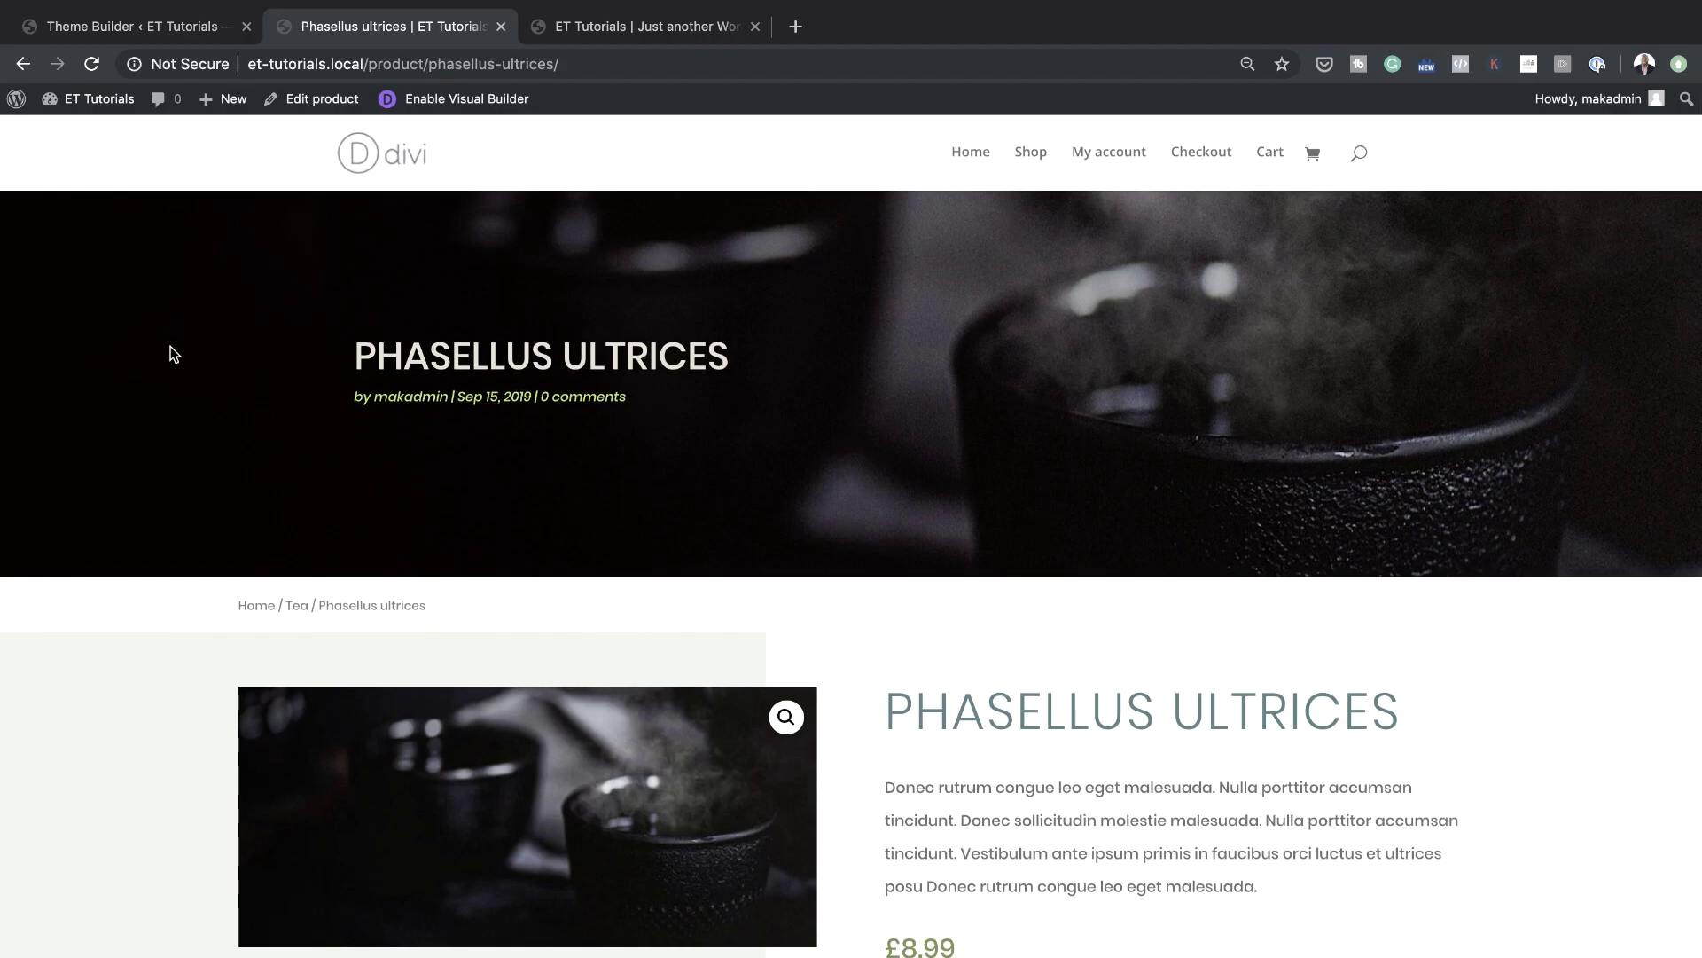